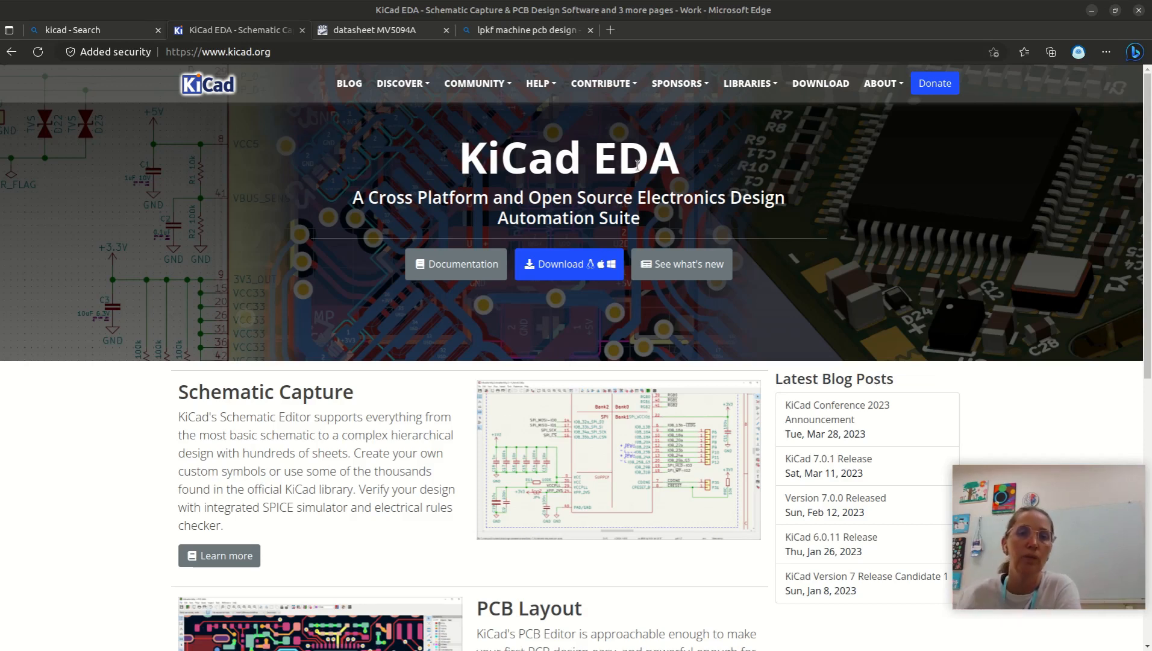
Look over the KiCad home page's sections on Schematic Capture, PCB Layout and the 3D Viewer
scroll(637, 164, down, 2)
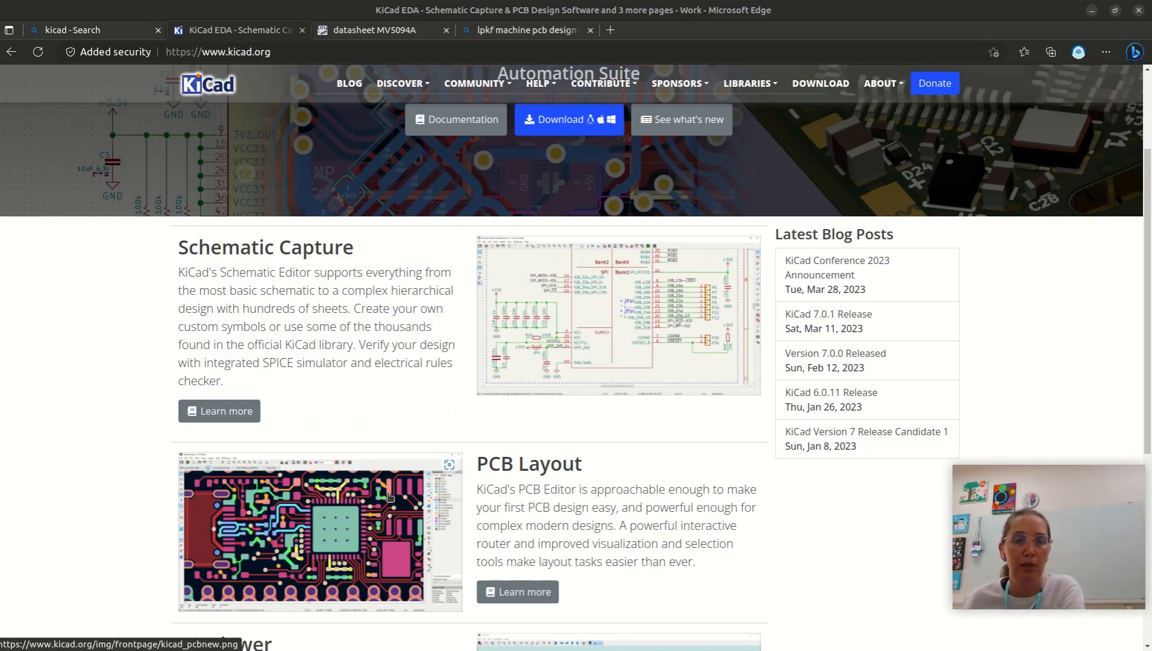
scroll(389, 496, up, 2)
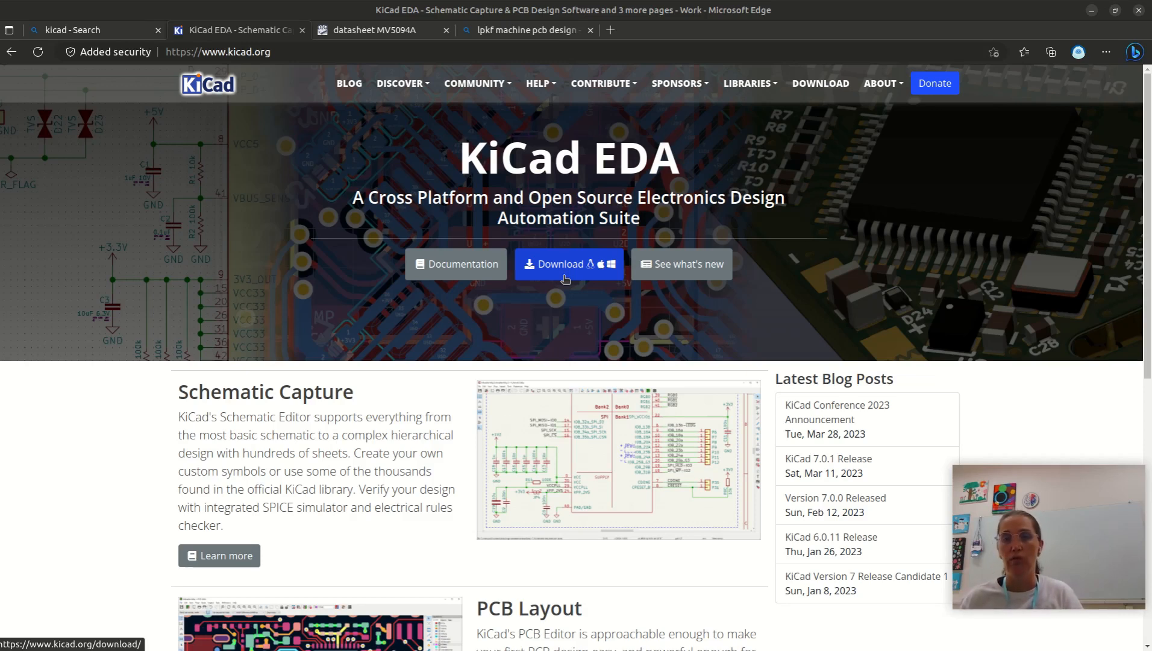
scroll(675, 411, down, 8)
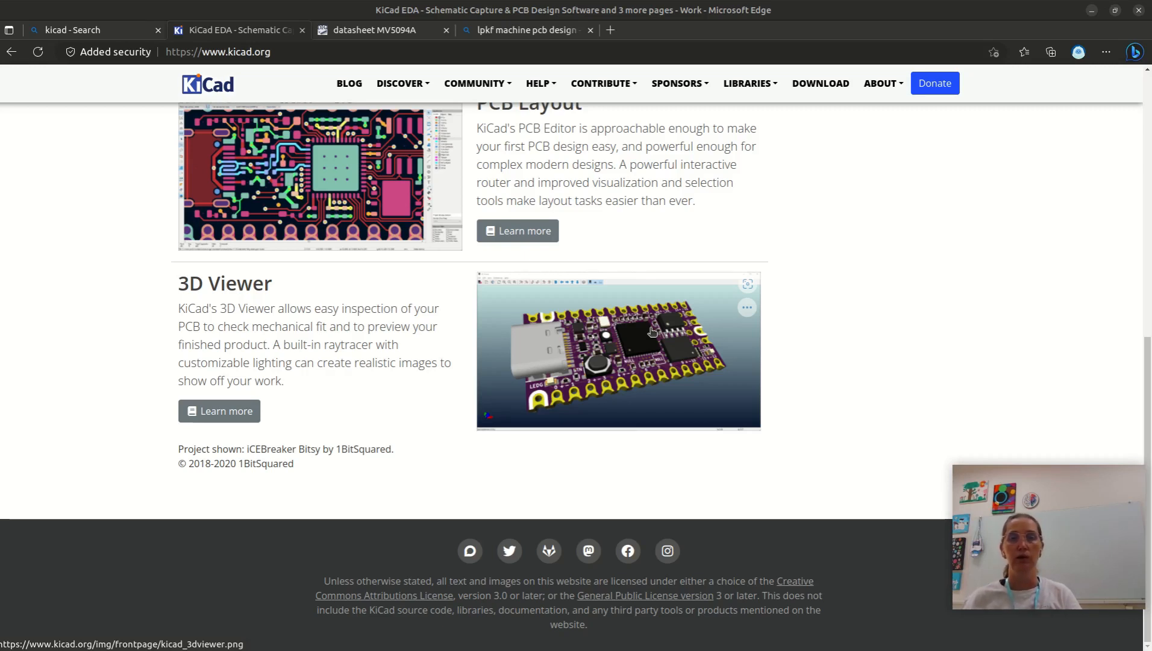
scroll(524, 361, up, 8)
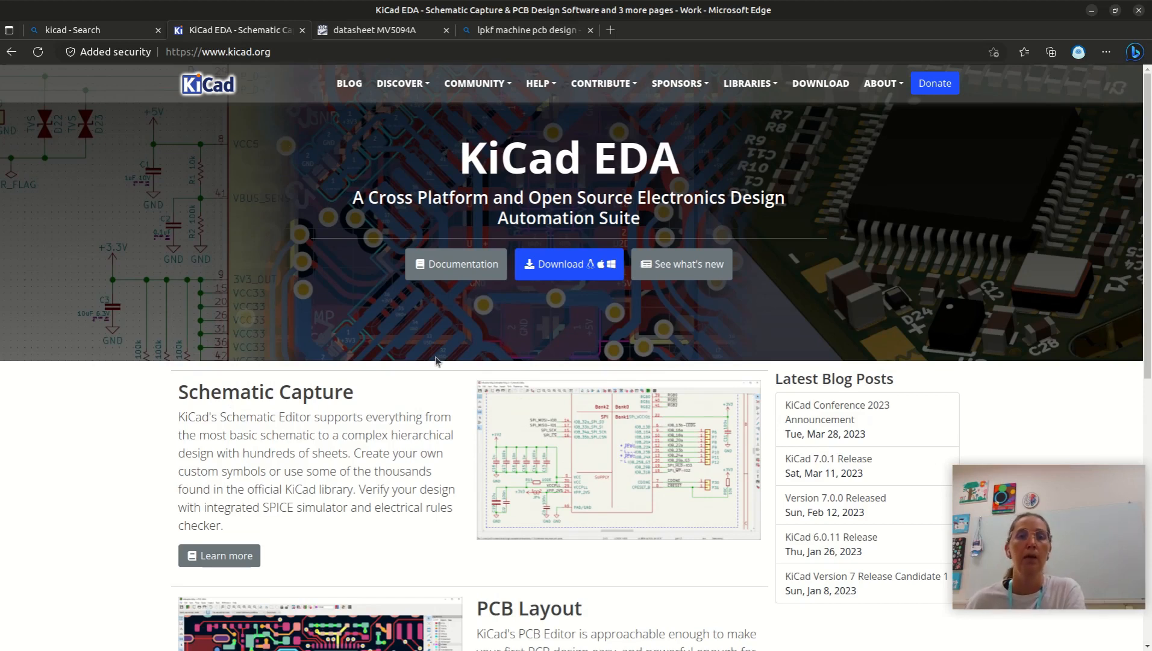
Open the Introduction guide in the KiCad documentation and highlight the word Workflow in the KiCad Workflow heading
click(462, 273)
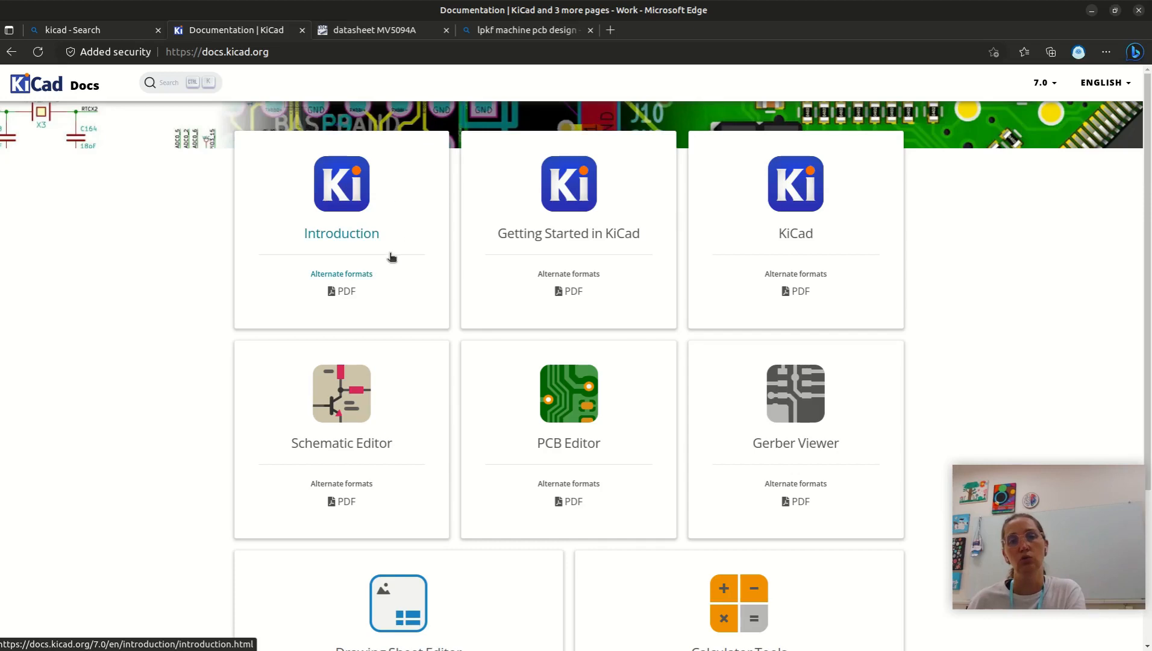
click(347, 243)
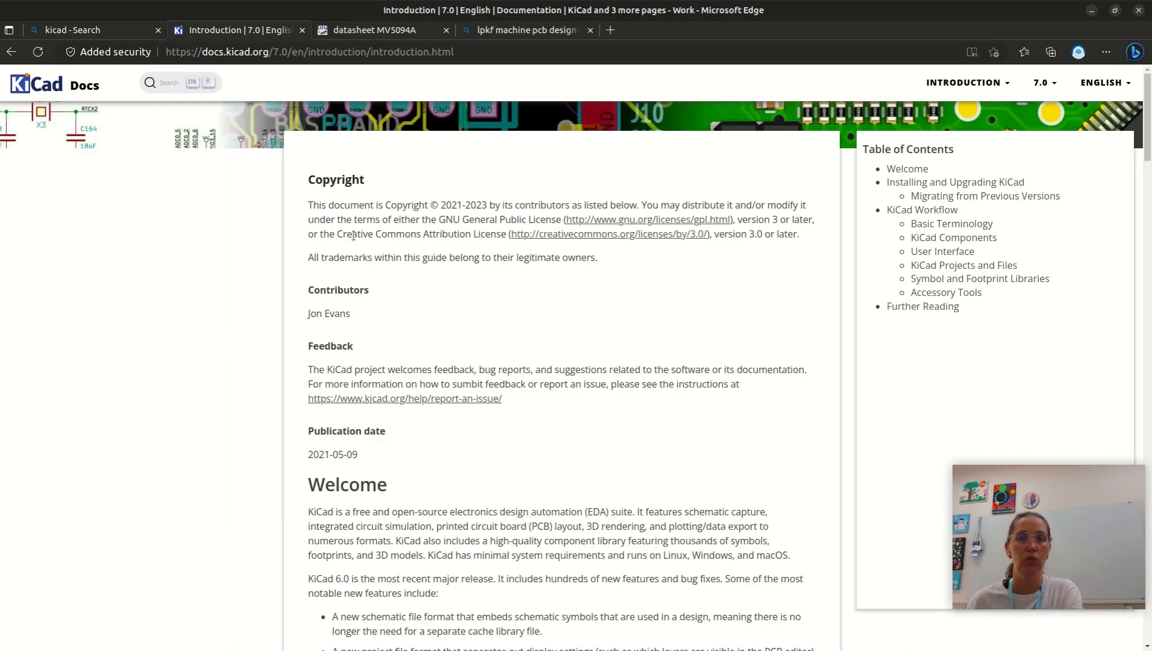
scroll(649, 364, down, 8)
scroll(637, 382, down, 11)
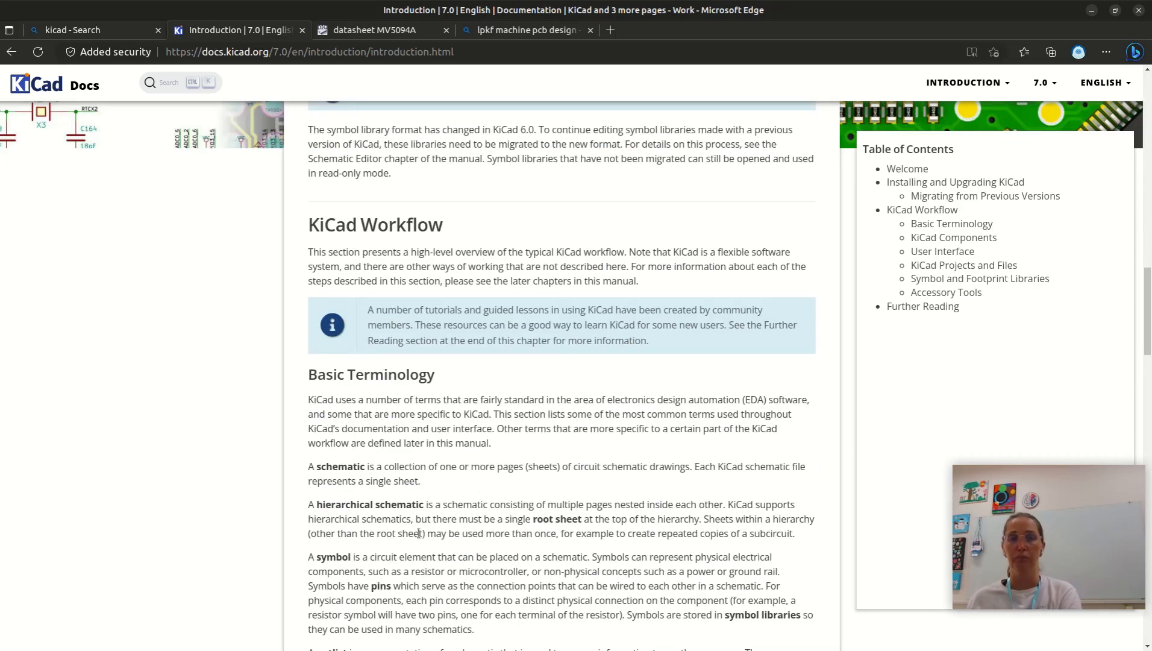
drag(453, 235, 361, 221)
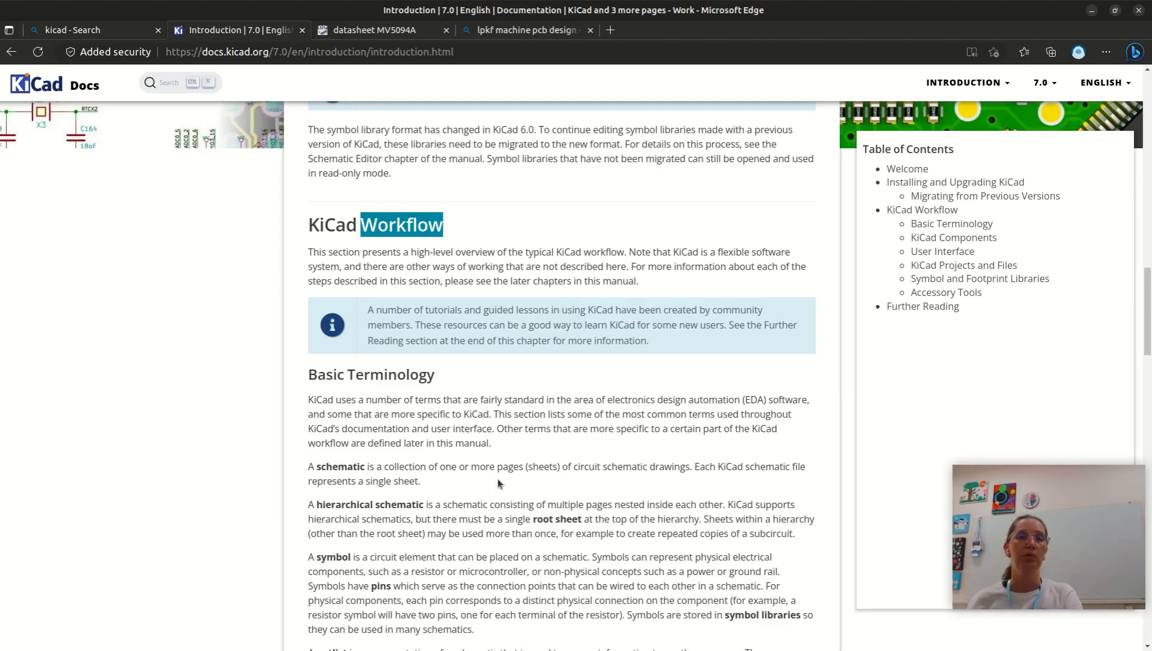
Read the Basic Terminology definitions and the KiCad Components section, and return to the start of the guide
scroll(485, 474, down, 3)
scroll(485, 474, down, 2)
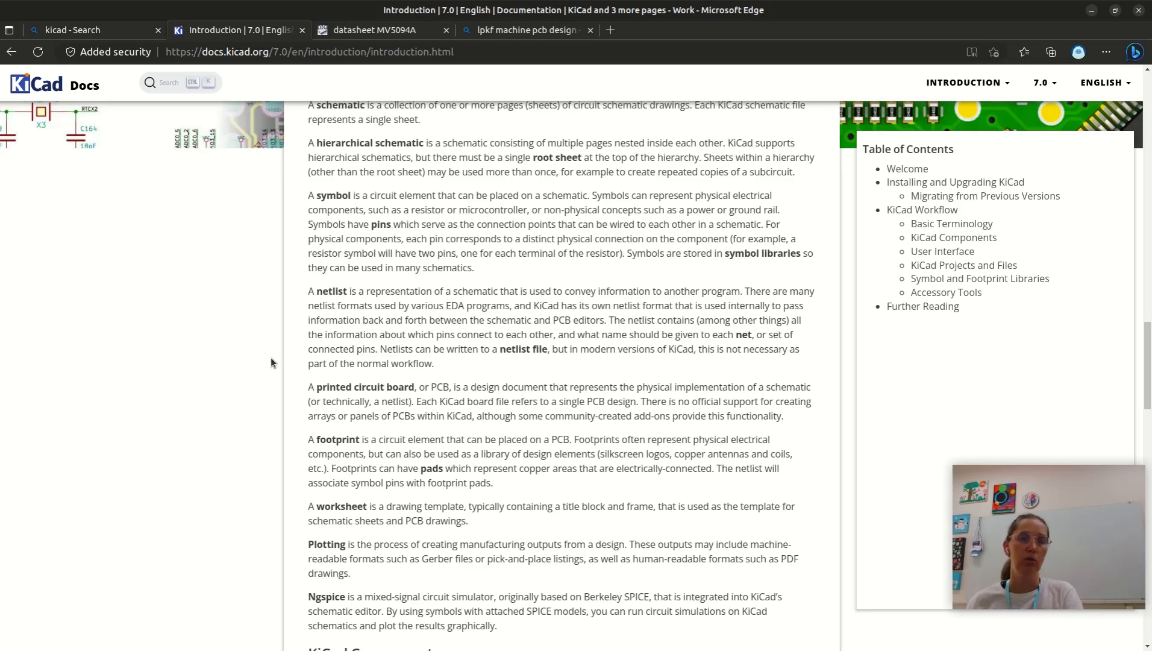
scroll(378, 456, up, 1)
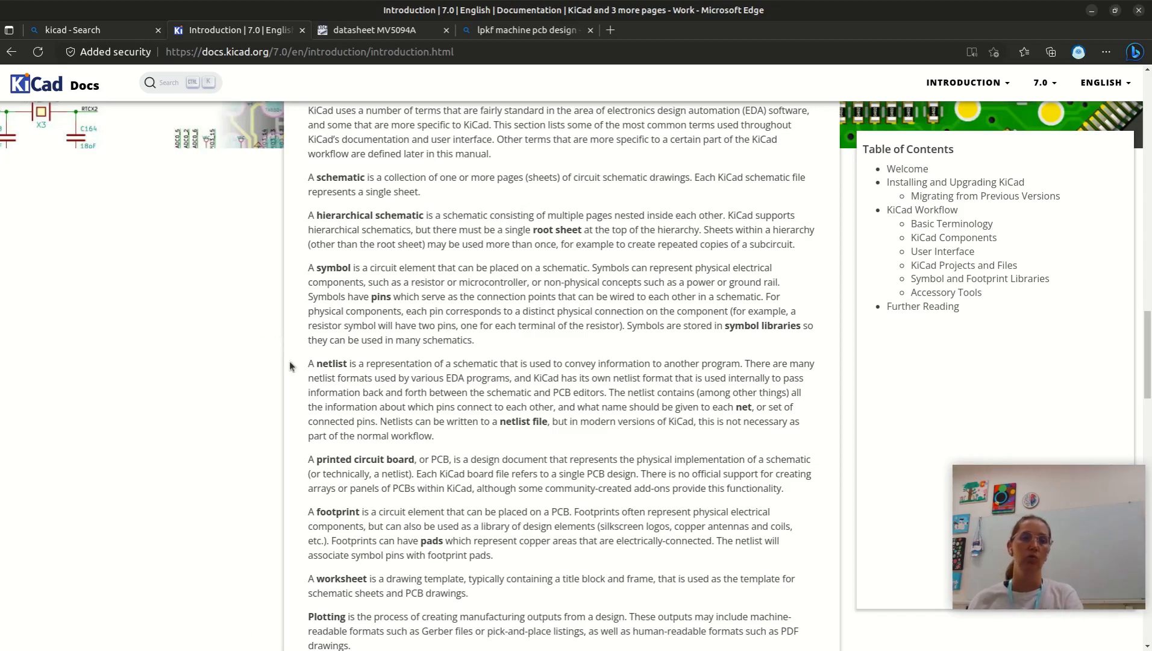
scroll(295, 365, down, 3)
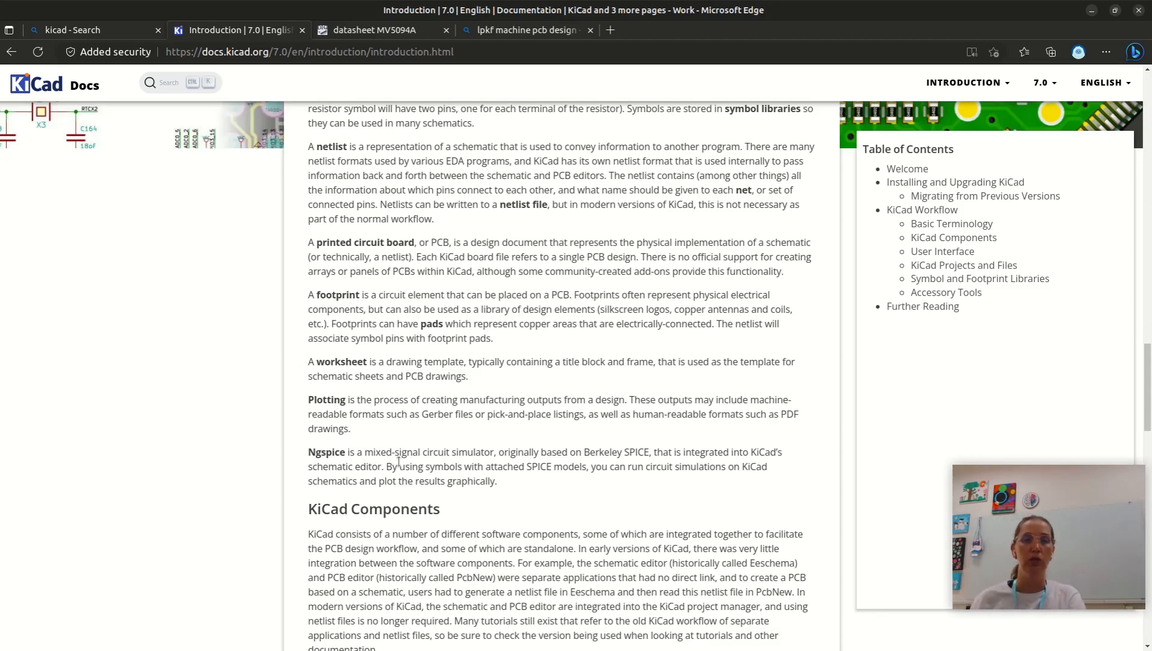
scroll(249, 512, down, 3)
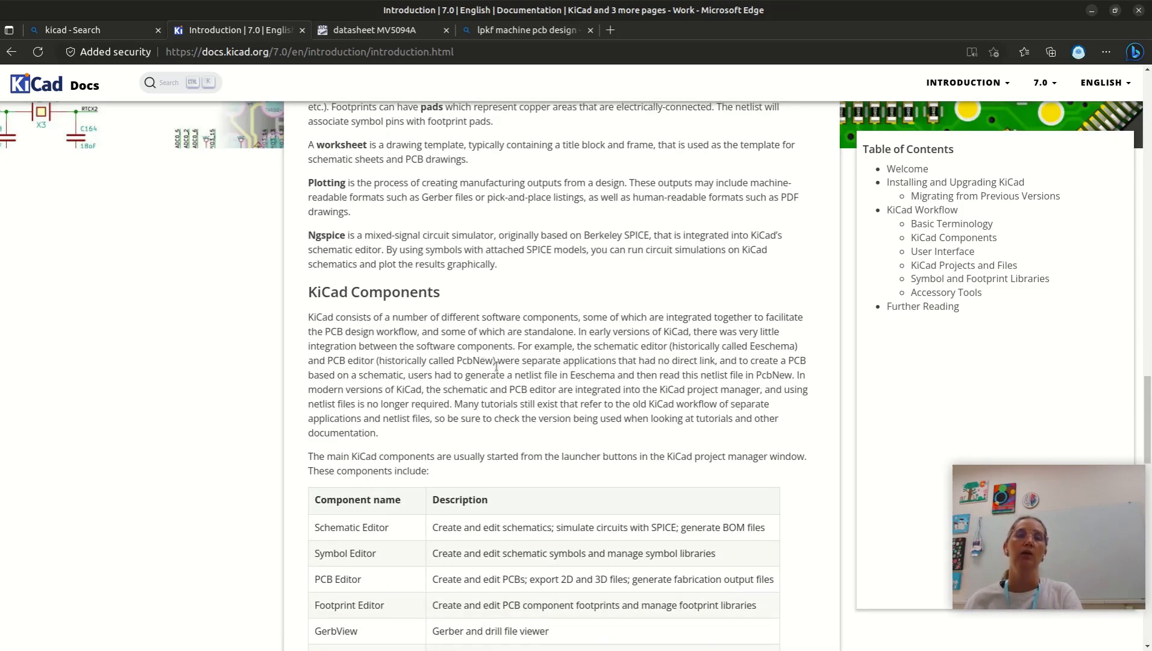
scroll(152, 349, up, 10)
scroll(403, 298, up, 10)
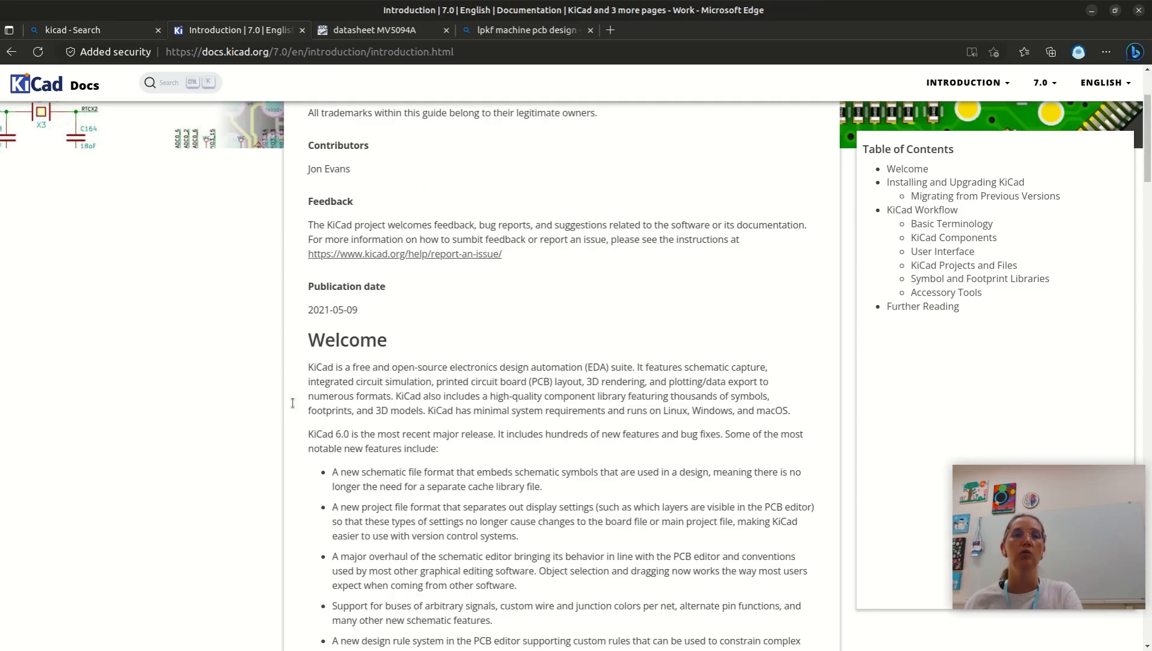
scroll(312, 391, up, 2)
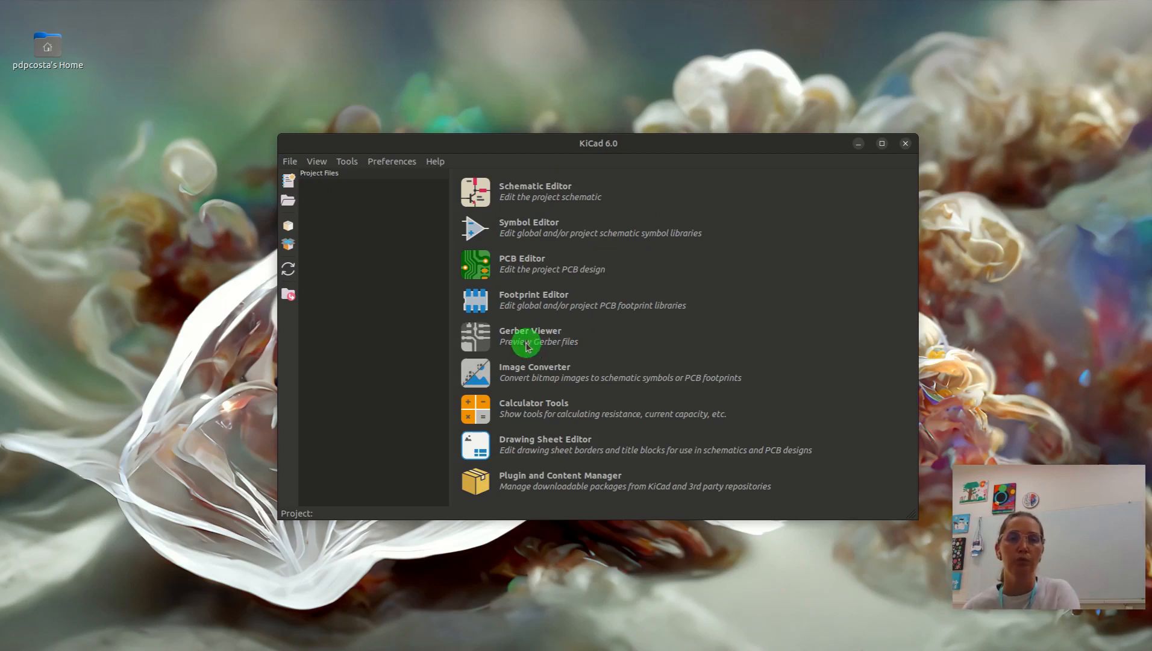
In KiCad, create a new project named ledinho in the home folder
click(291, 161)
click(304, 174)
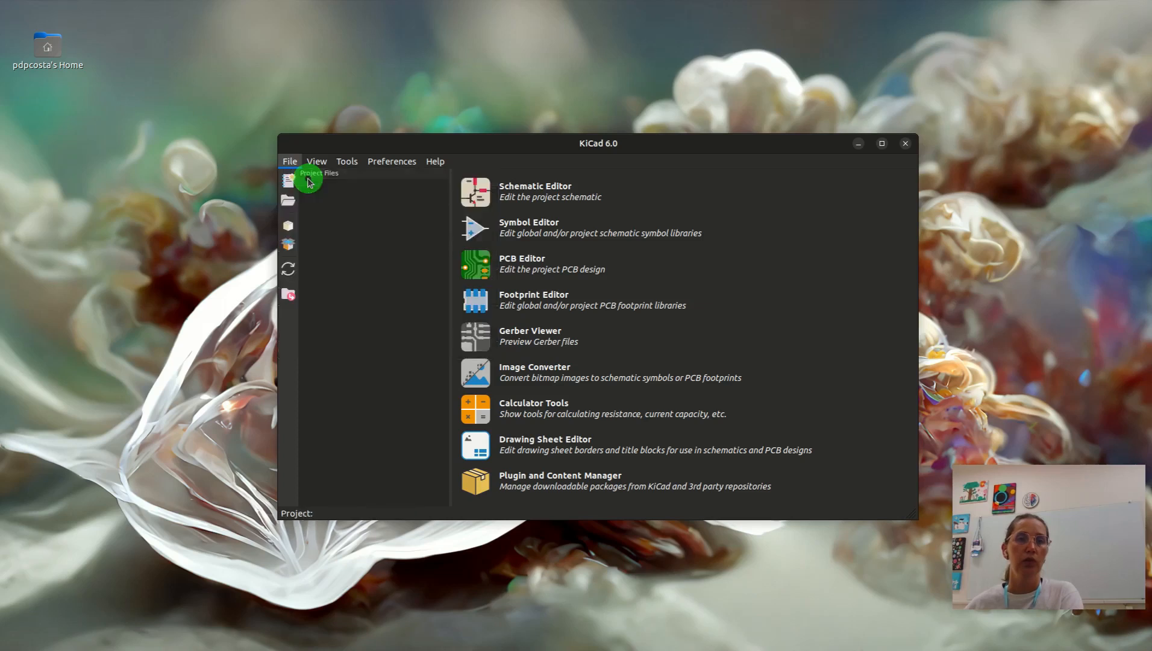
text(ledinho)
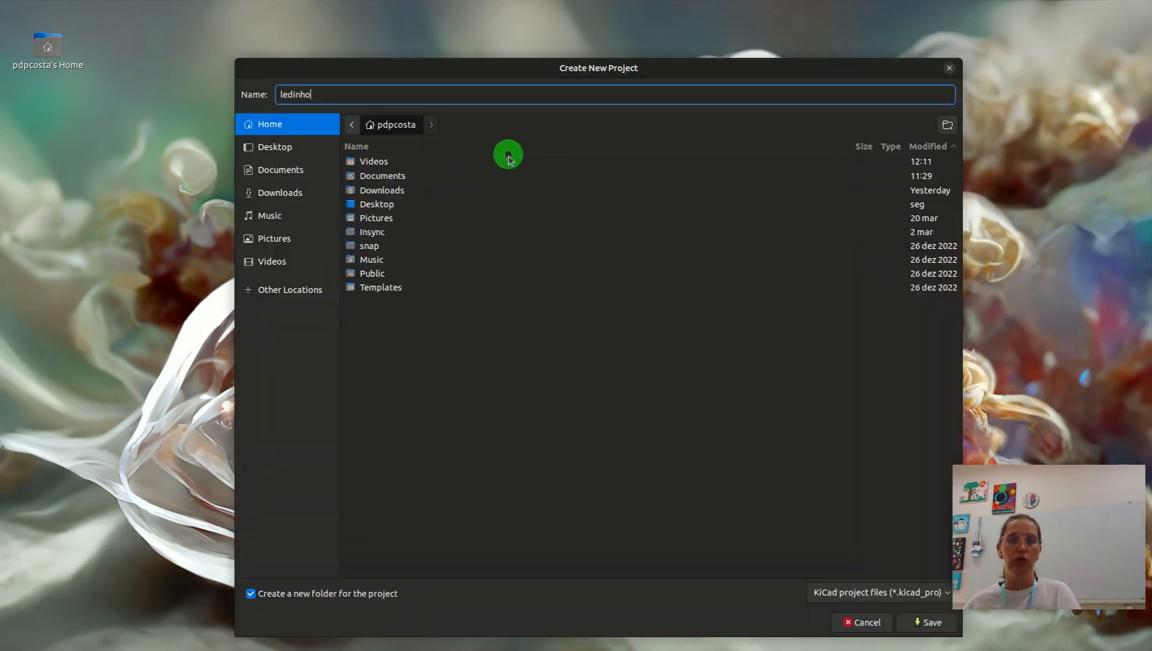
click(921, 621)
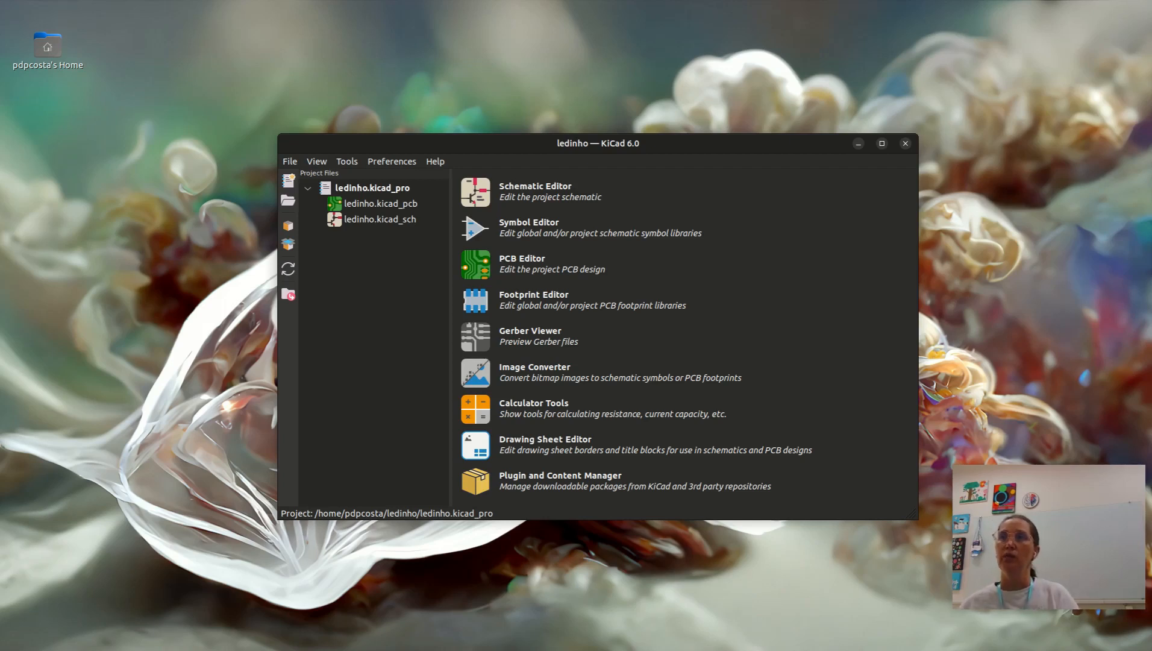
Switch to the web browser and view the picture of the LPKF PCB prototyping machine
key(alt+Tab)
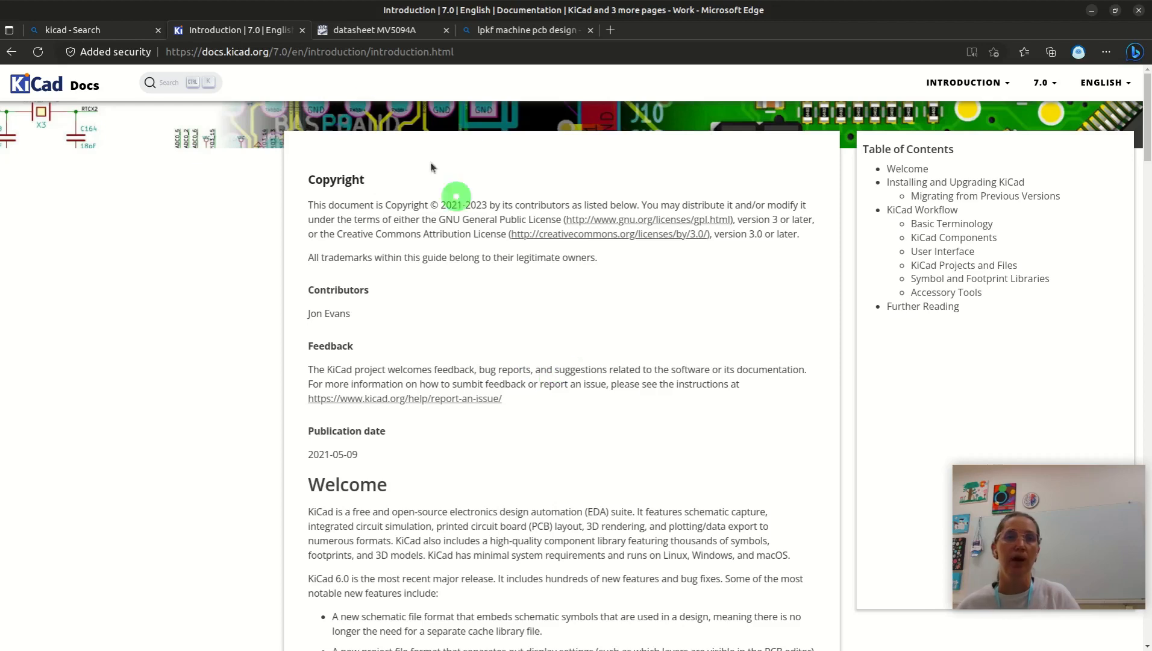
click(376, 31)
click(518, 30)
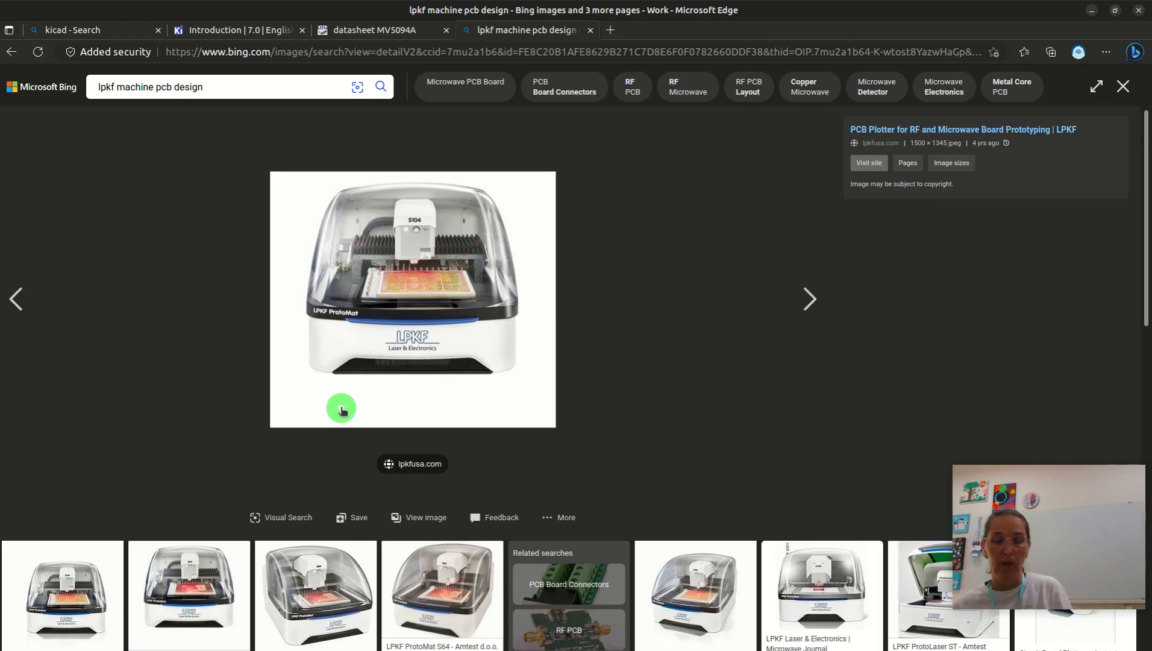
Return to the KiCad project window, minimize the browser and open the ledinho schematic in the Schematic Editor
key(alt+Tab)
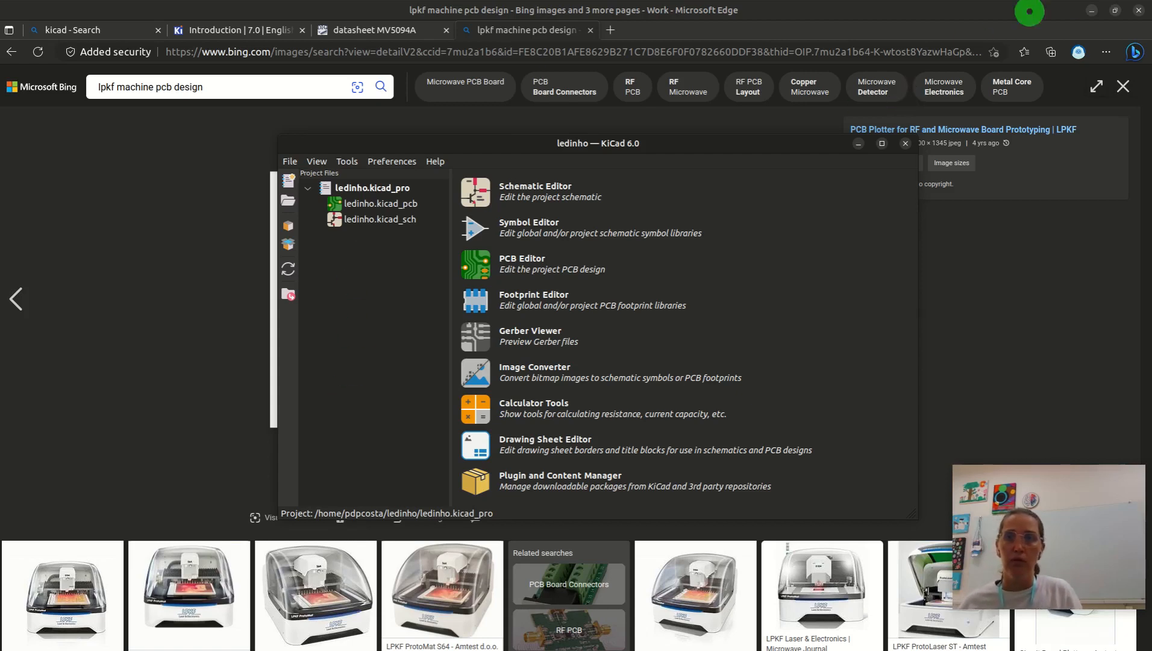
click(1093, 10)
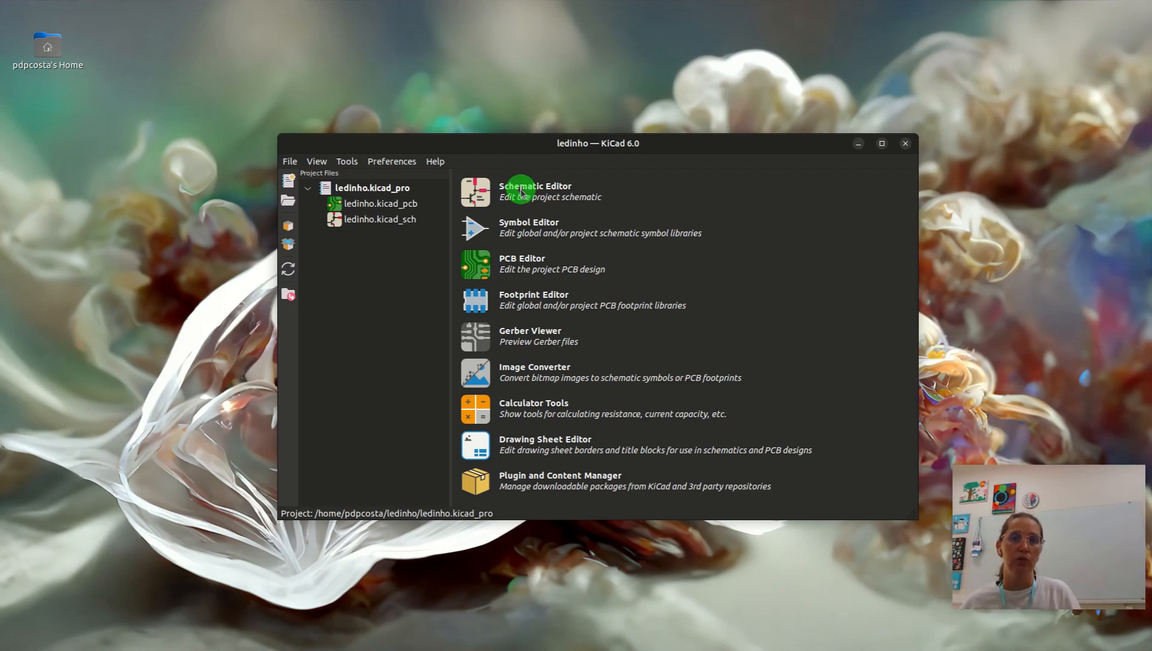
click(475, 192)
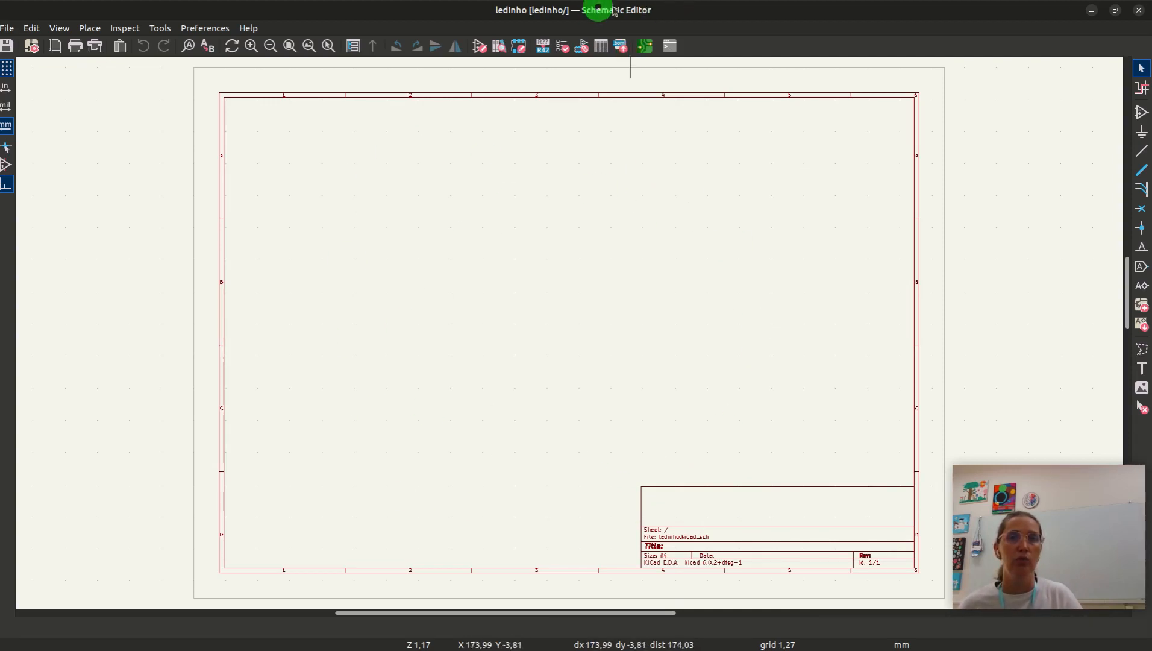
Fill in the sheet's title block with the title "Projeto LEDINHO" and the company "FEEC Unicamp"
click(7, 28)
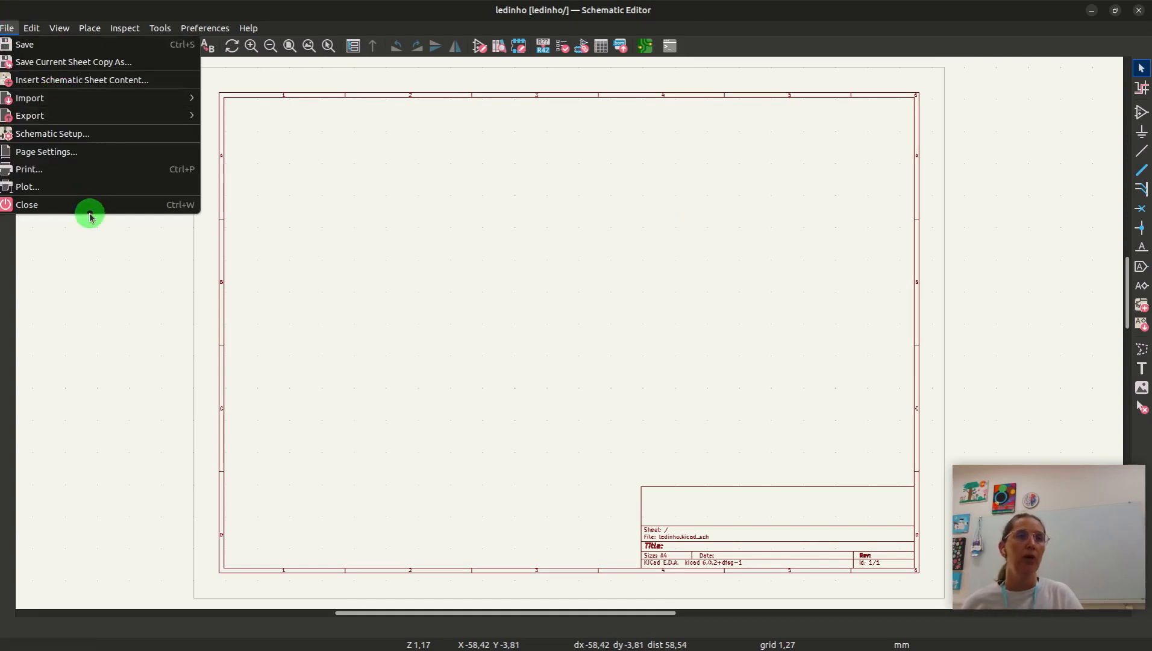
click(90, 151)
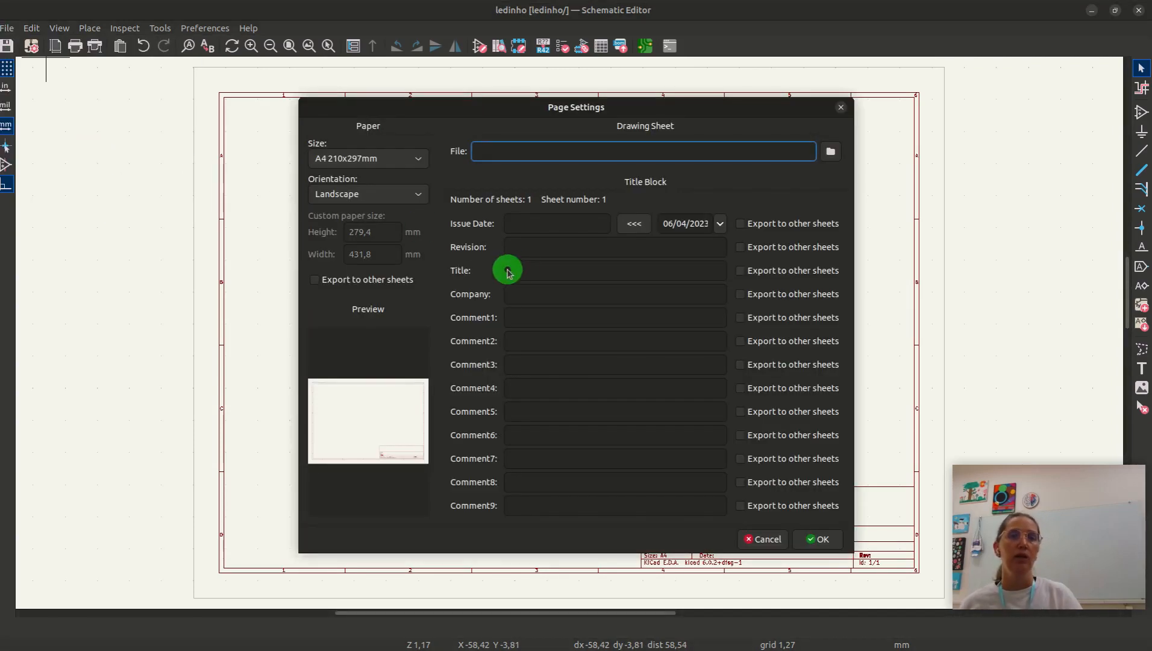
click(532, 272)
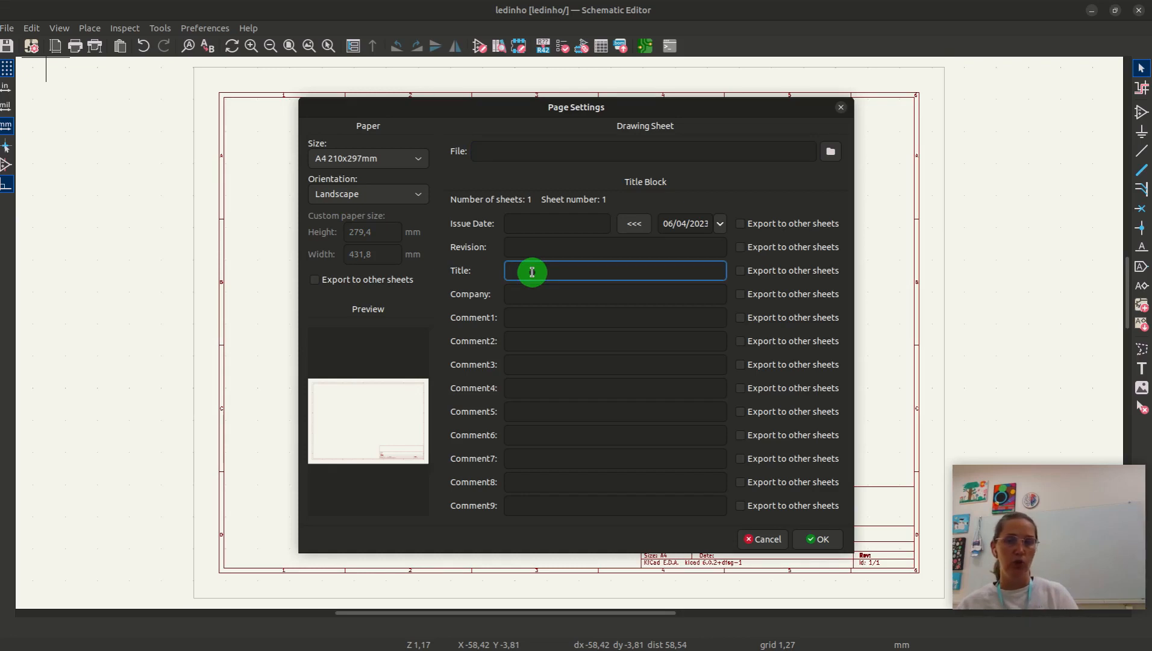
text(Projeto LEDINHO)
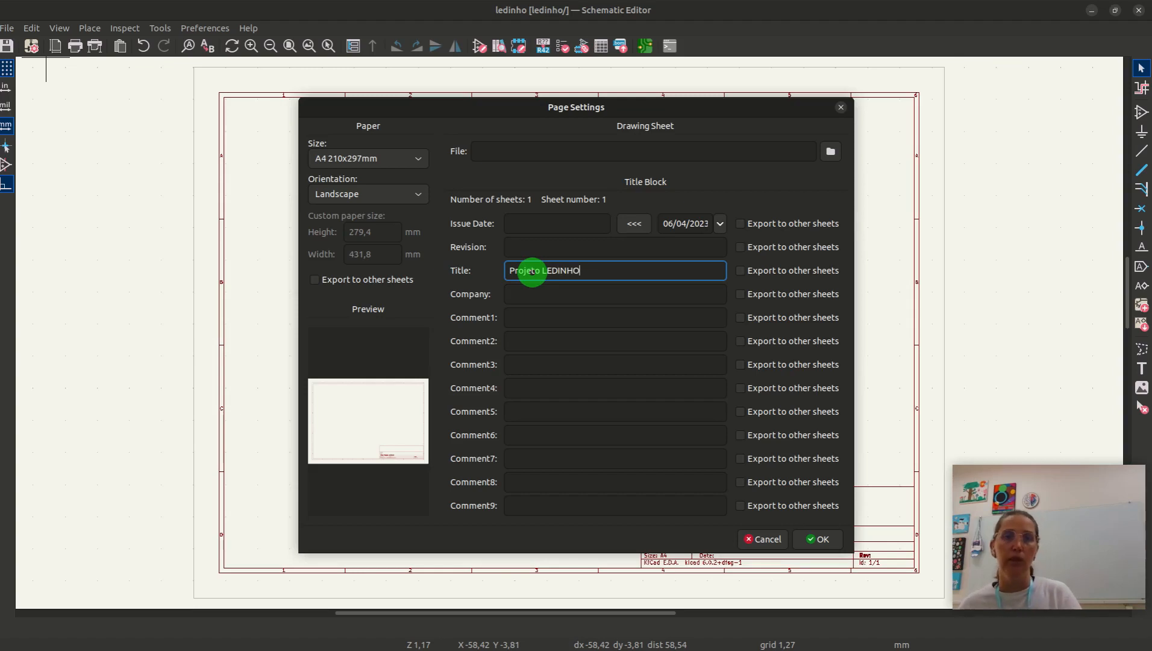
click(538, 293)
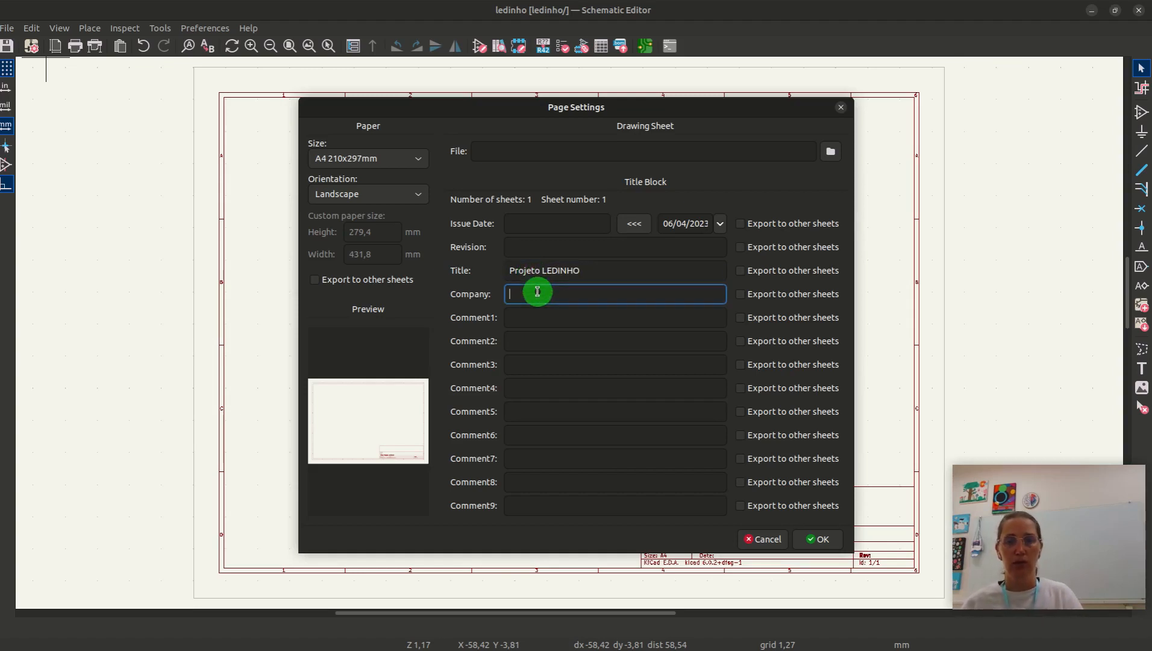
text(FEEC U)
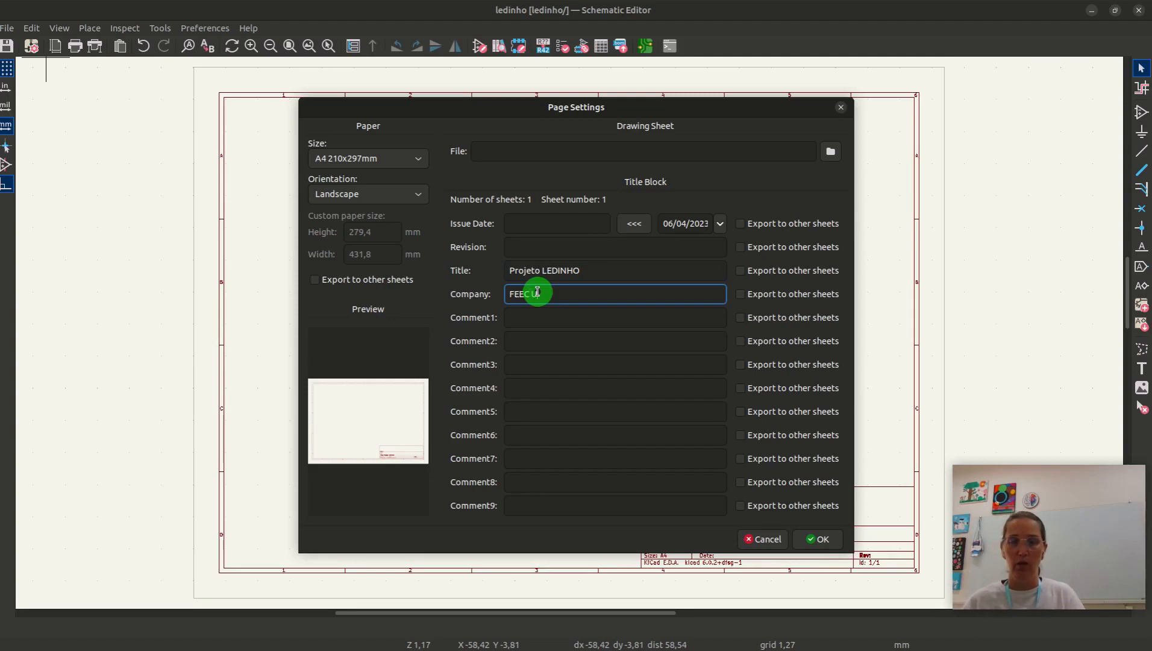
text(nicamp)
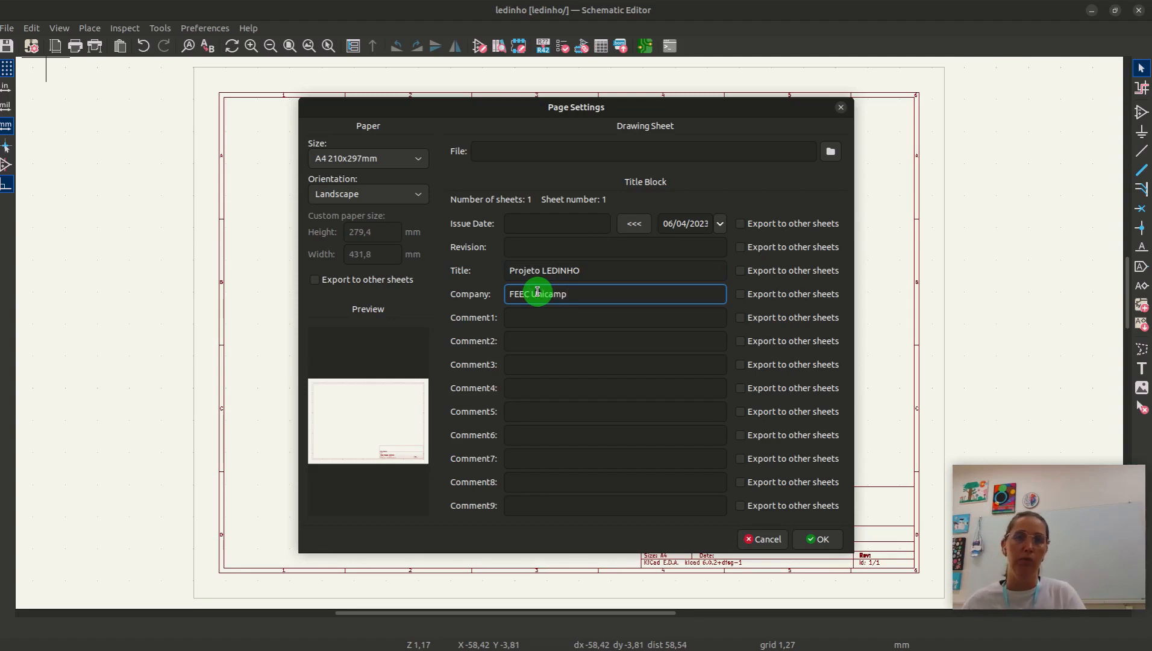
click(818, 539)
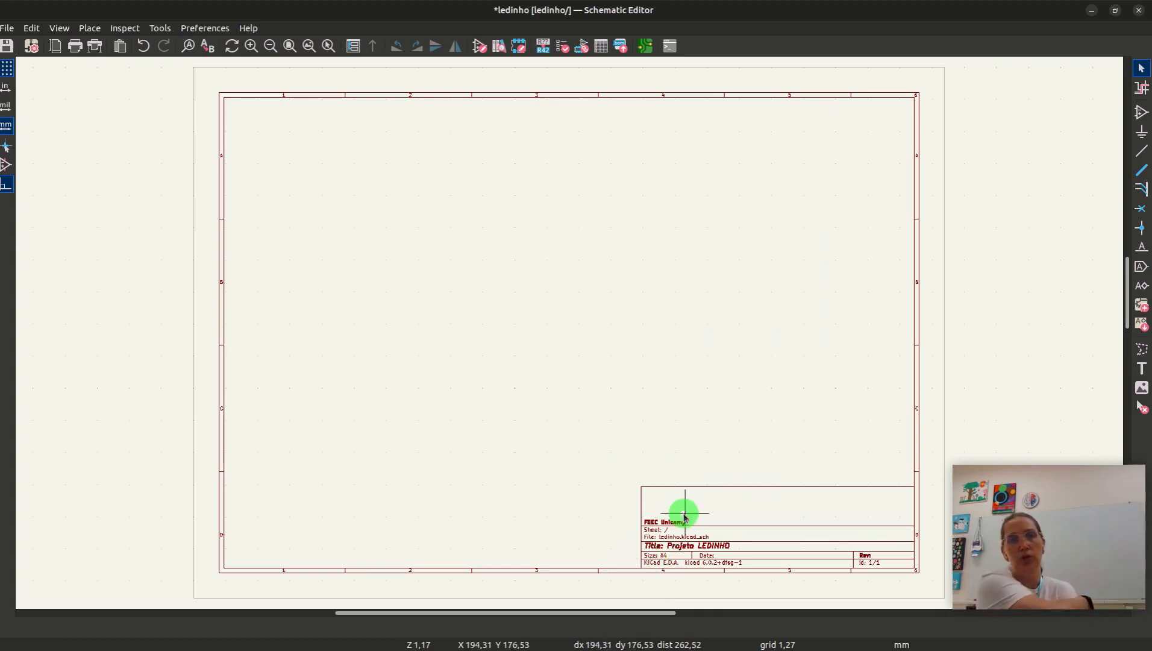
Review the schematic setup, including the pin conflicts, net classes, text variables and violation severity of the electrical rules, and accept it without edits
click(10, 29)
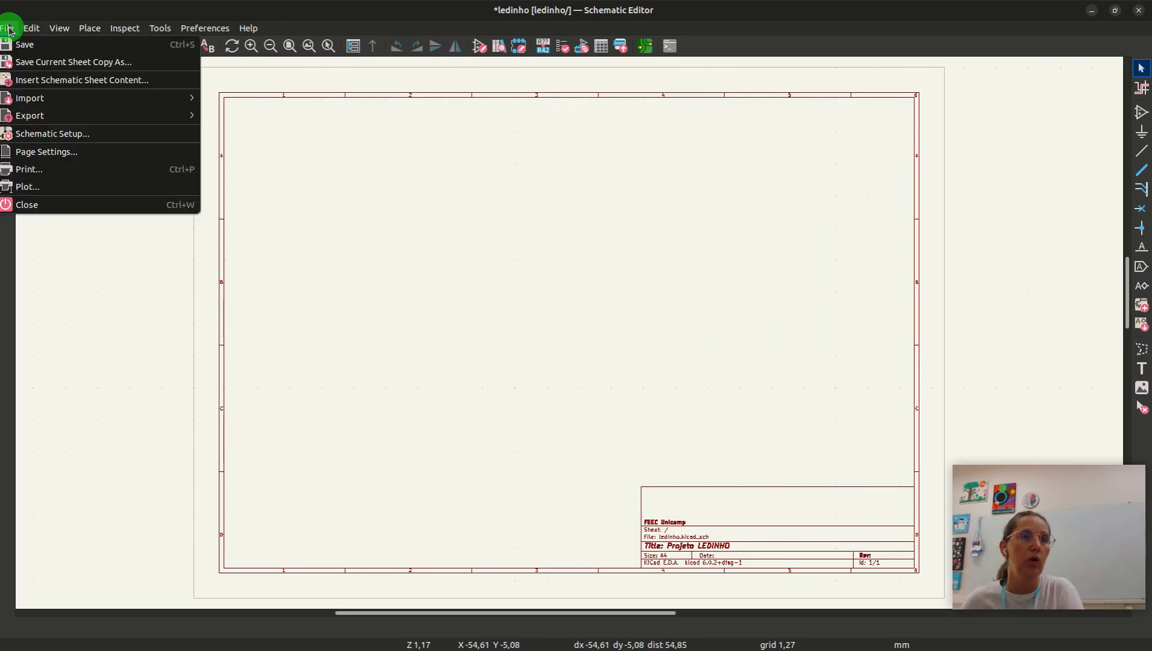
click(51, 140)
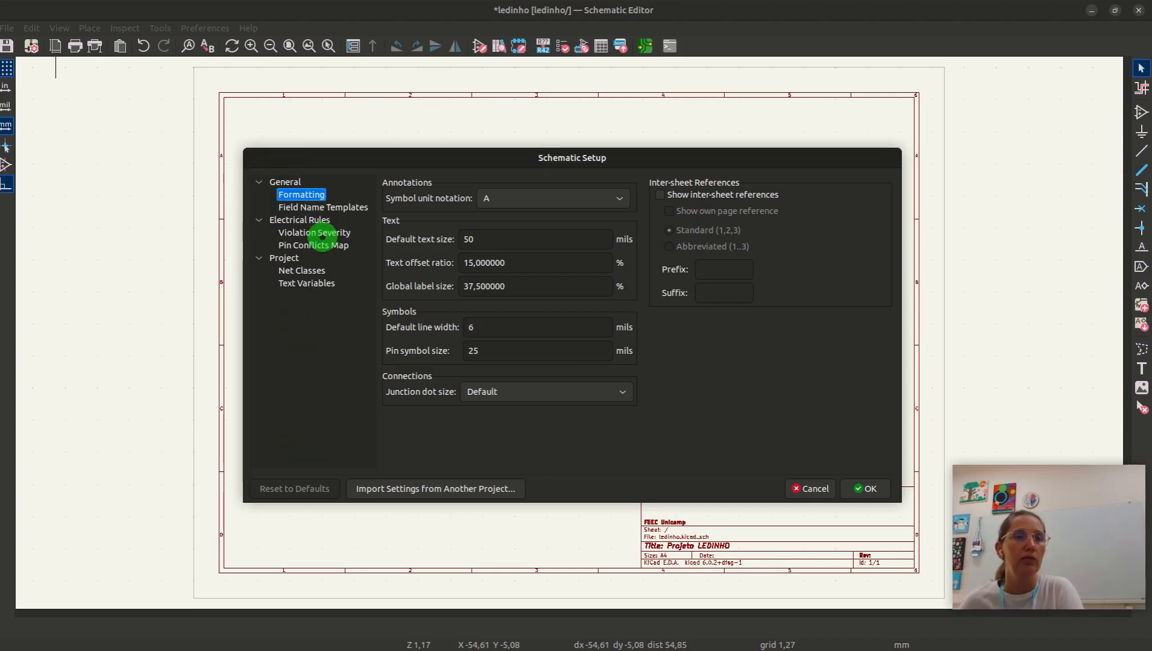
click(314, 232)
click(314, 245)
click(306, 270)
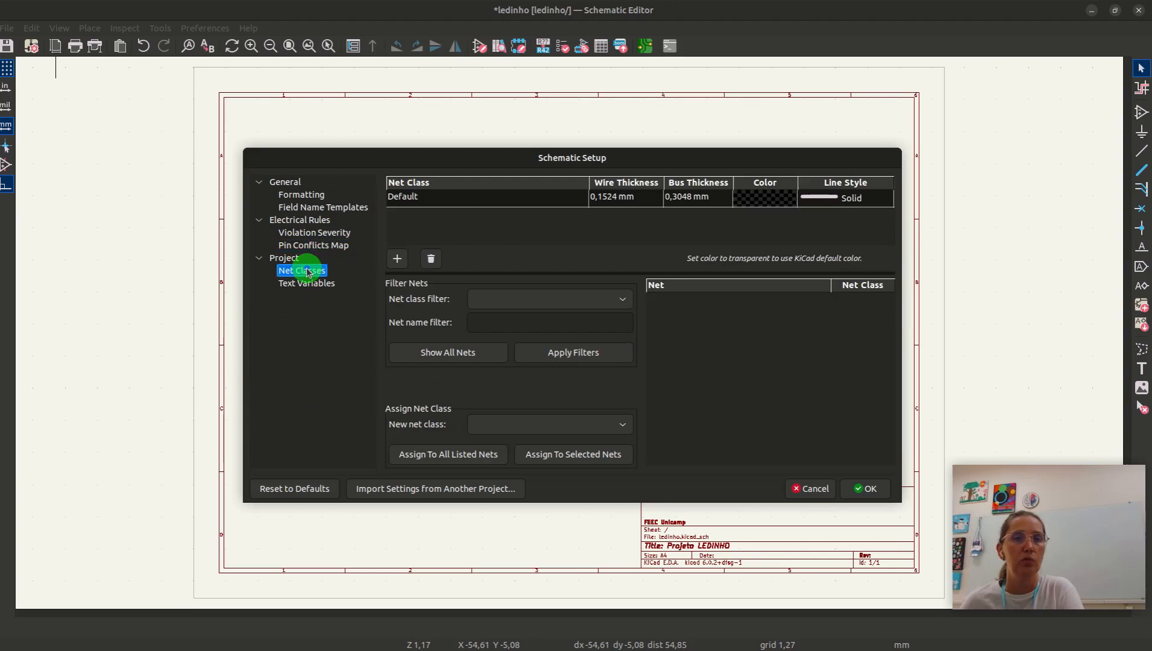
click(306, 283)
click(310, 232)
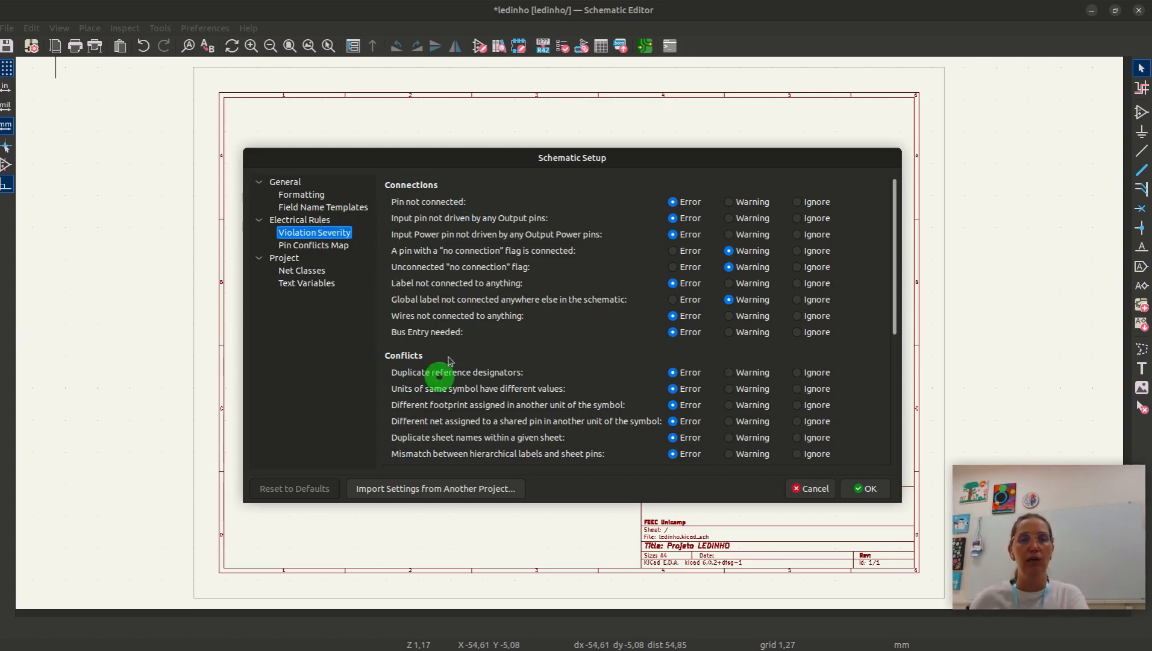
scroll(463, 290, down, 3)
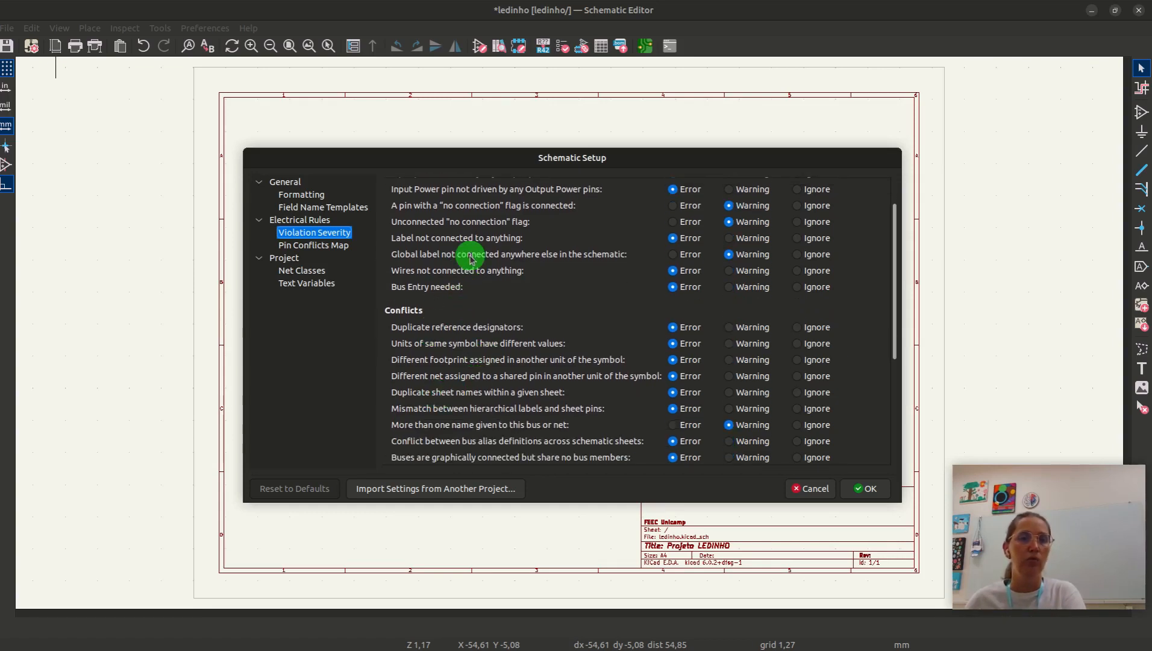
scroll(466, 247, up, 2)
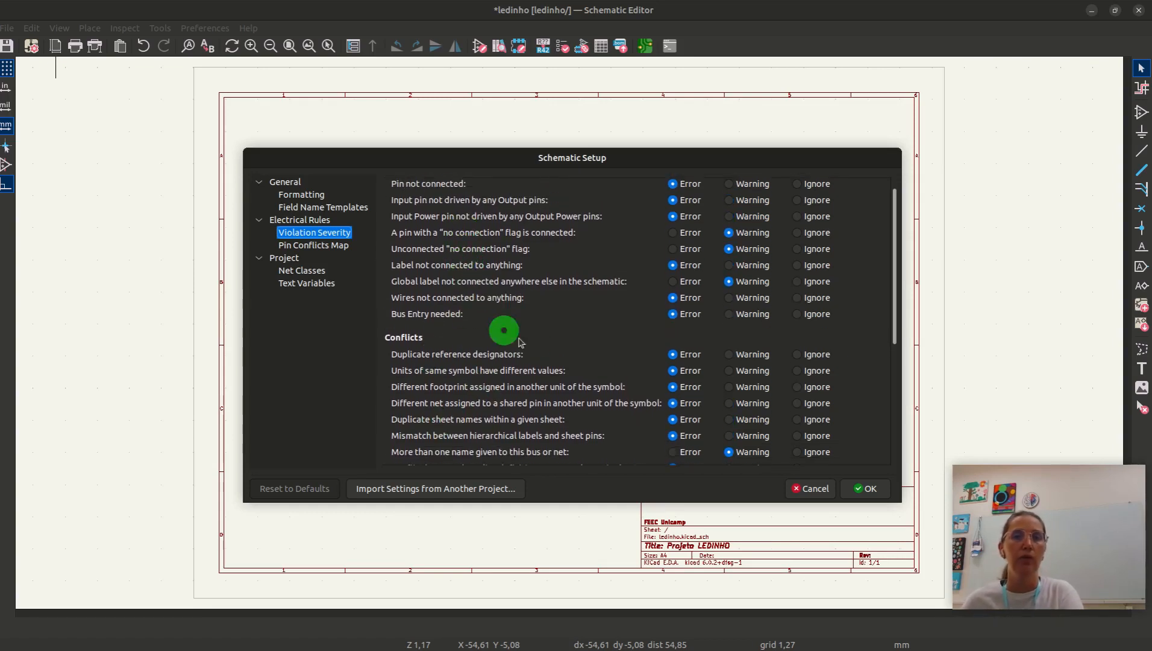
scroll(463, 288, up, 1)
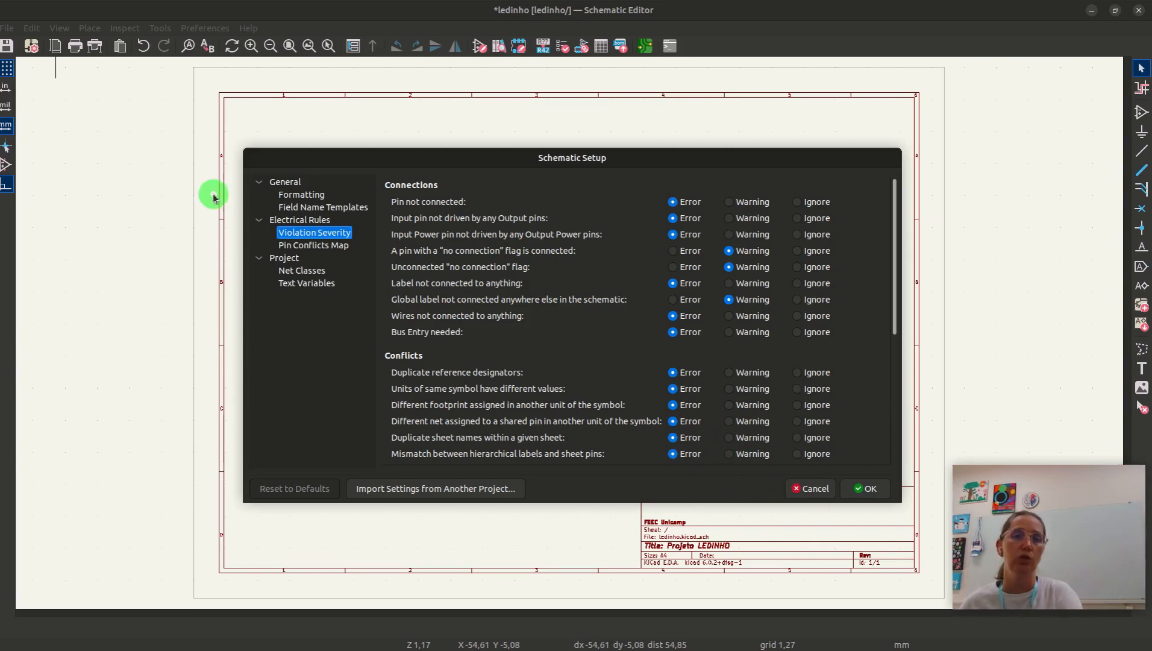
click(870, 489)
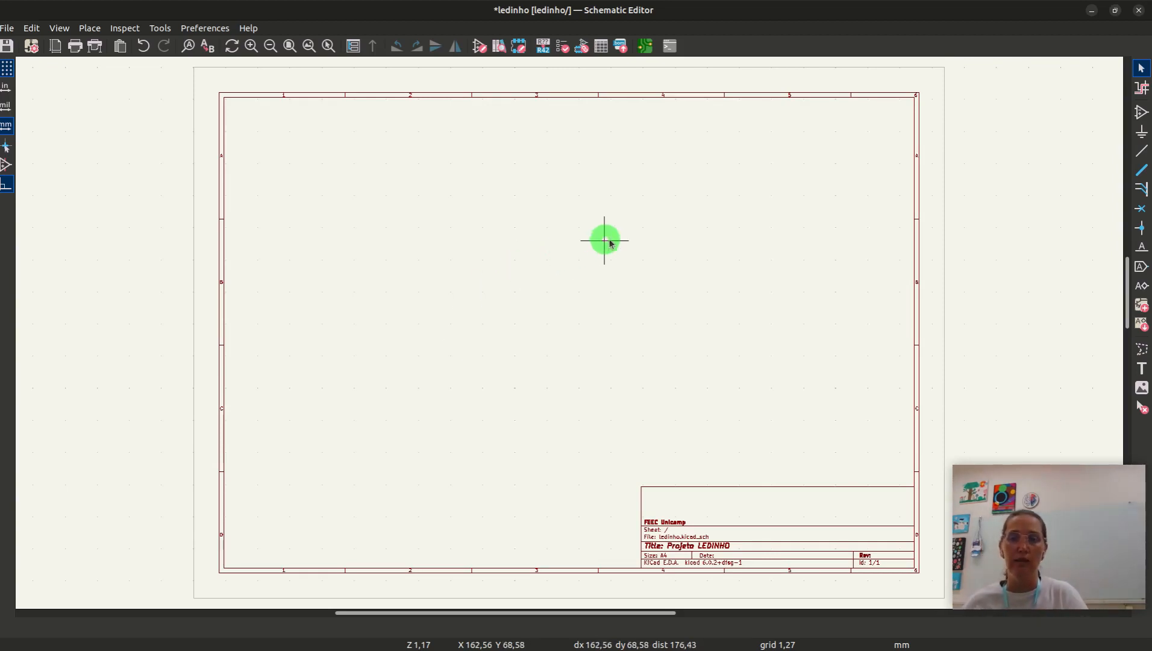
scroll(583, 382, up, 2)
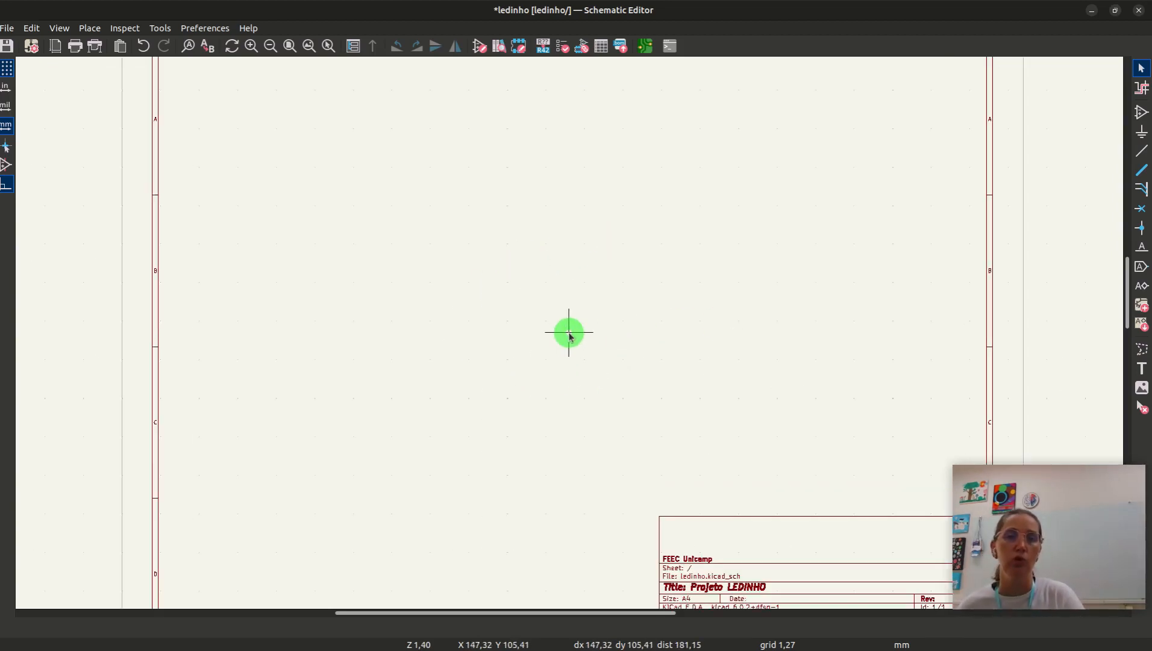
scroll(569, 334, down, 3)
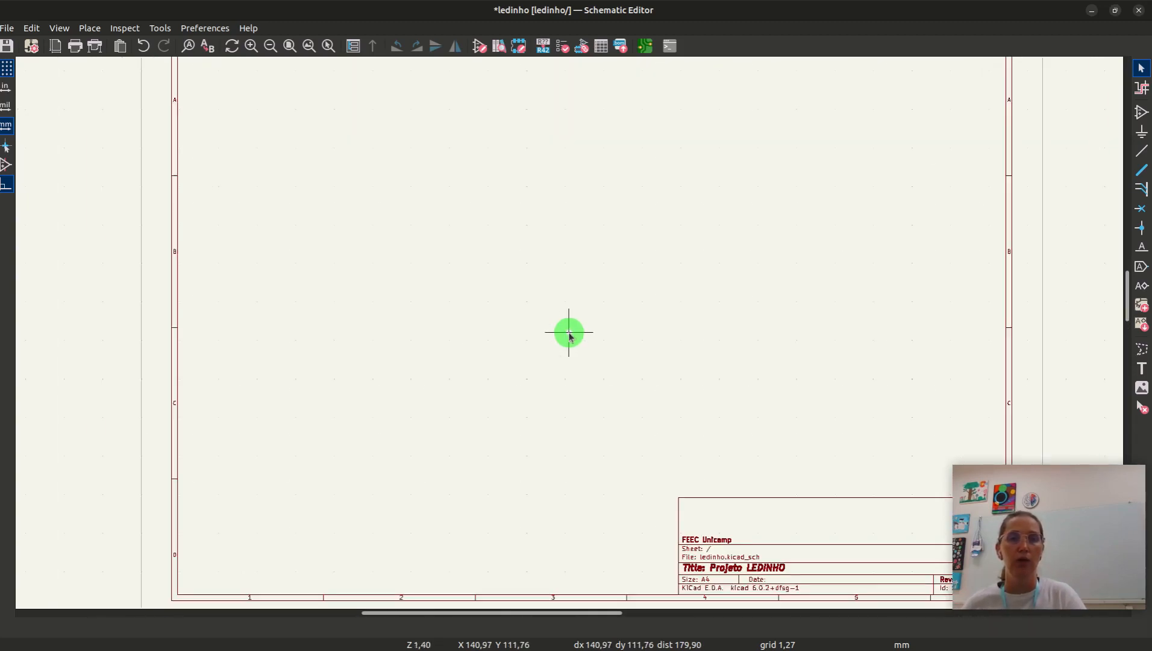
scroll(567, 343, up, 2)
middle_drag(548, 182, 554, 221)
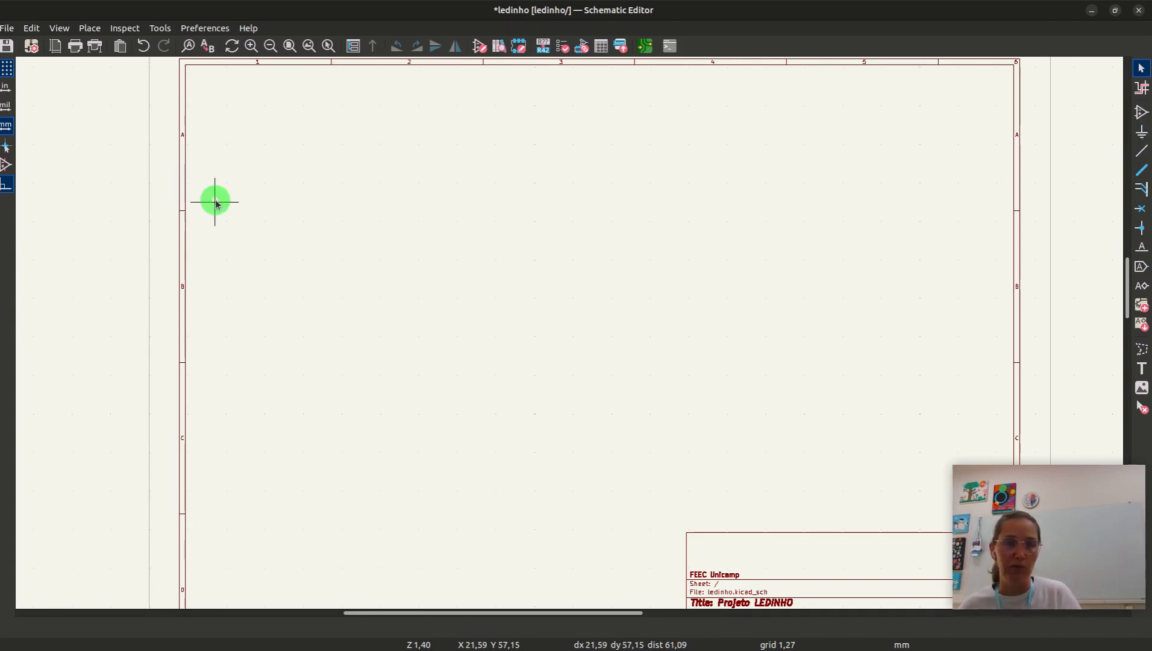
Start adding a symbol and browse the symbol libraries, previewing the 74LS138 in 74xx_IEEE and looking through the CPU and MCU libraries
key(a)
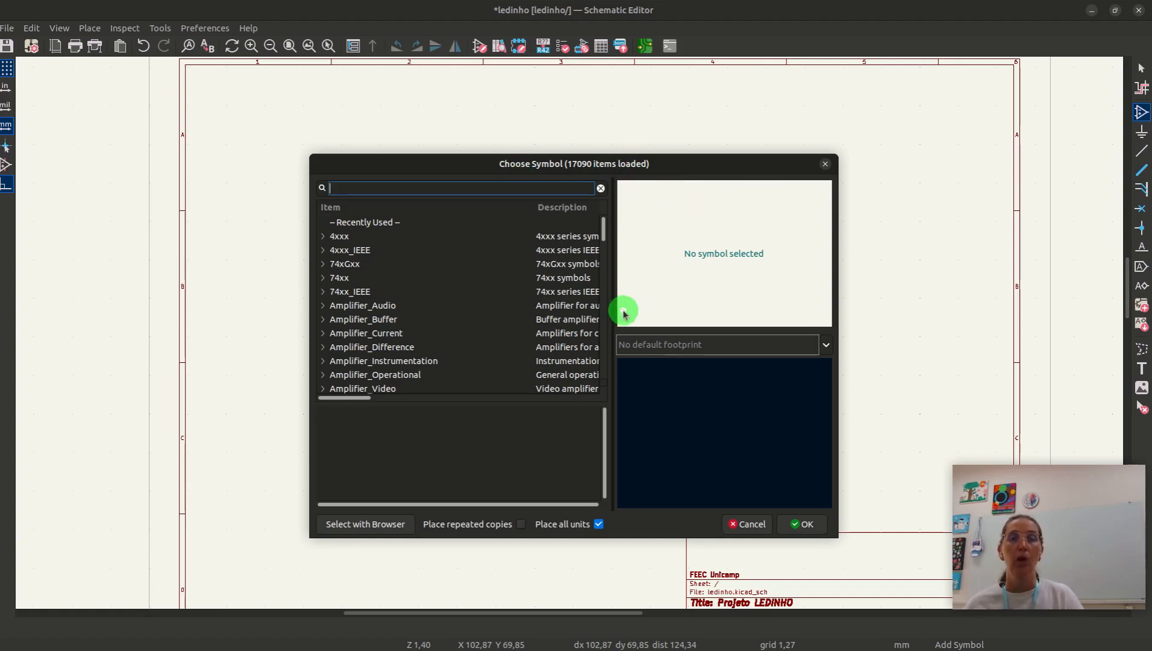
click(321, 293)
scroll(362, 302, down, 8)
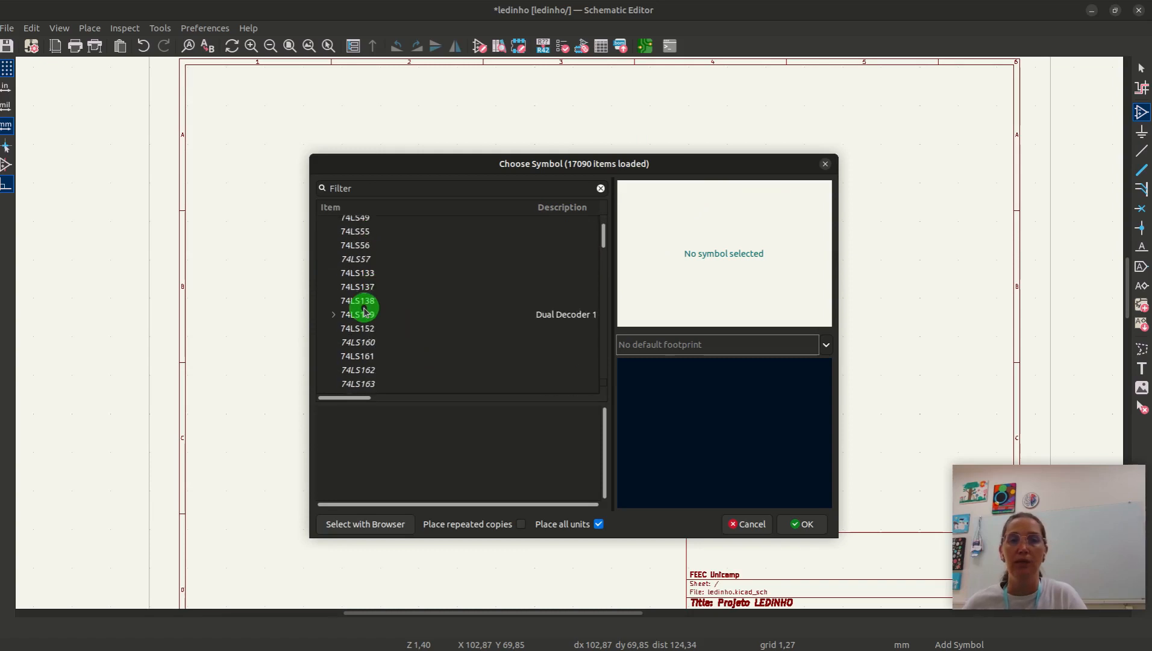
click(362, 302)
scroll(360, 304, down, 4)
scroll(358, 303, down, 20)
scroll(358, 302, up, 15)
scroll(355, 304, up, 20)
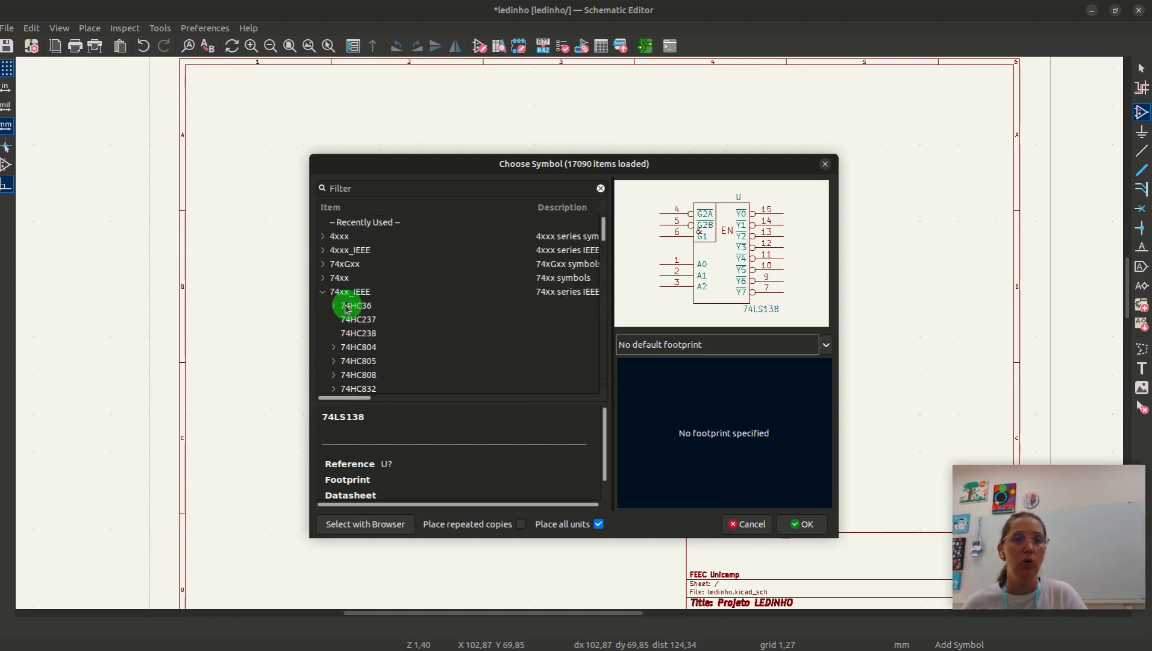
click(323, 293)
scroll(379, 303, down, 3)
scroll(376, 306, down, 5)
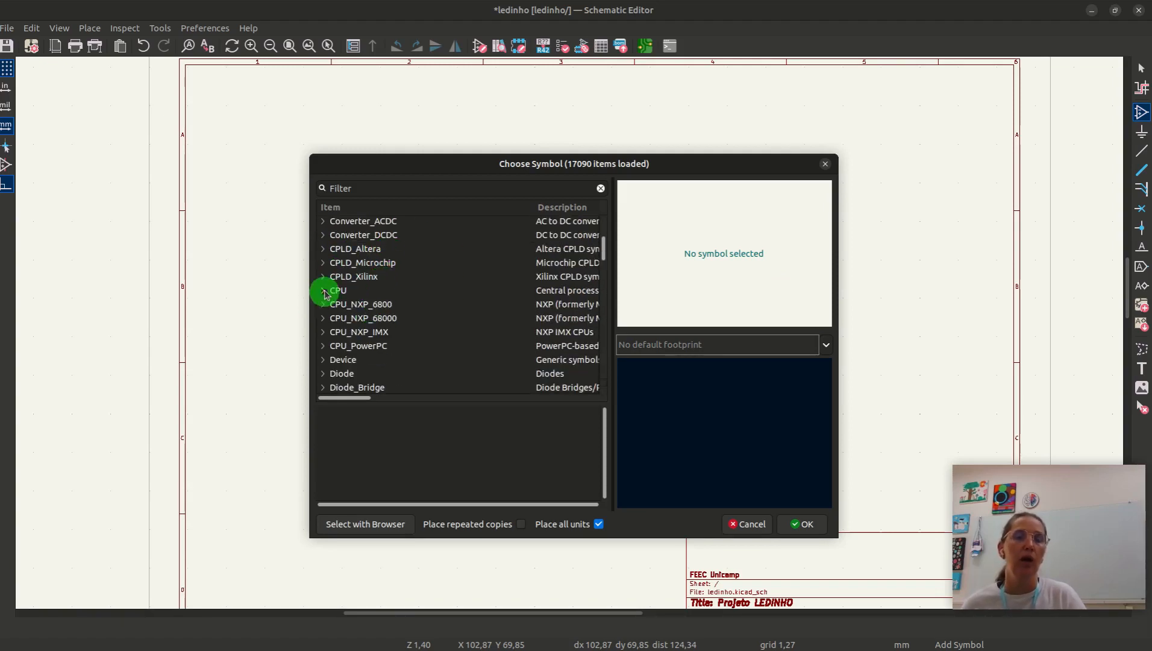
scroll(421, 319, down, 8)
scroll(422, 324, down, 10)
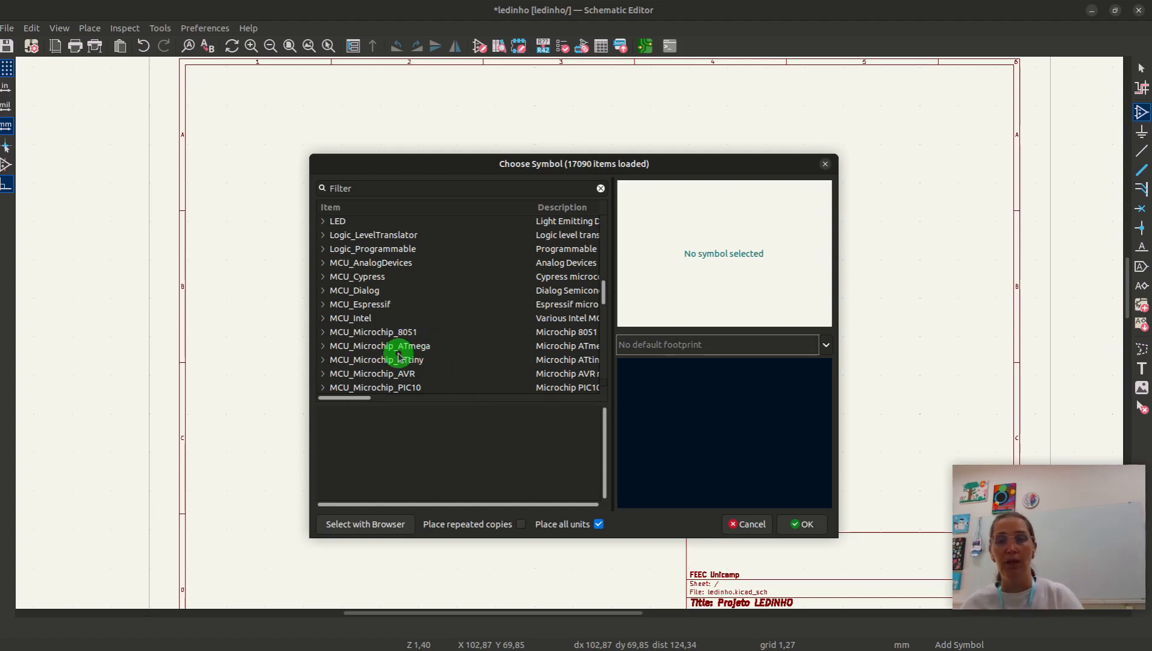
scroll(391, 381, up, 12)
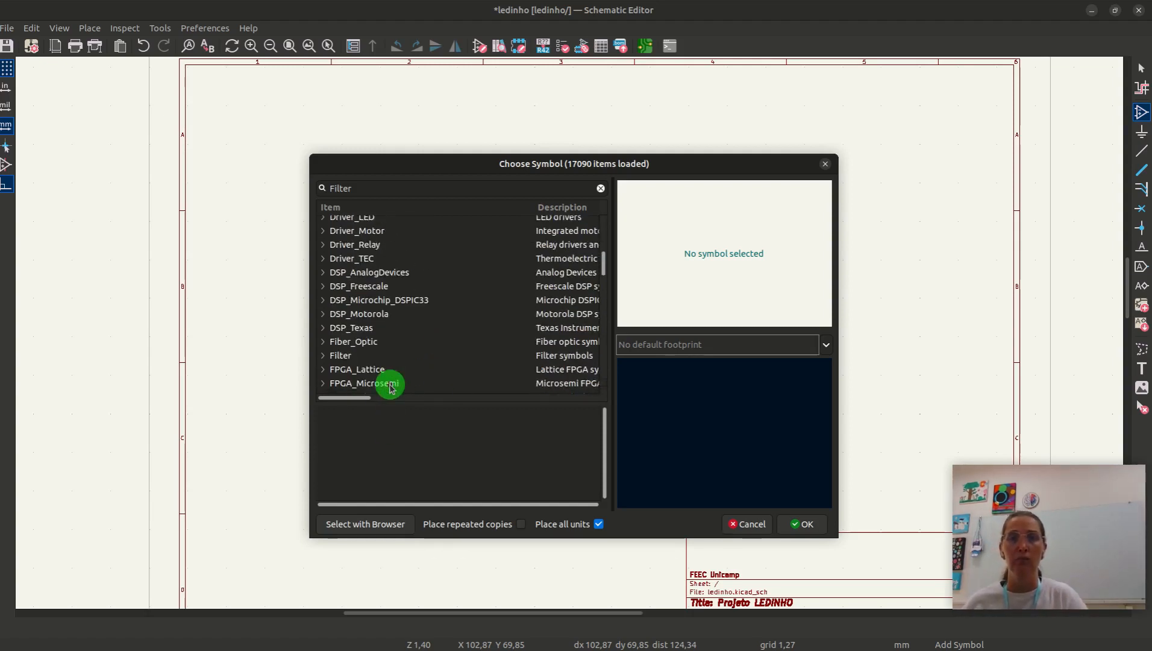
scroll(391, 385, up, 7)
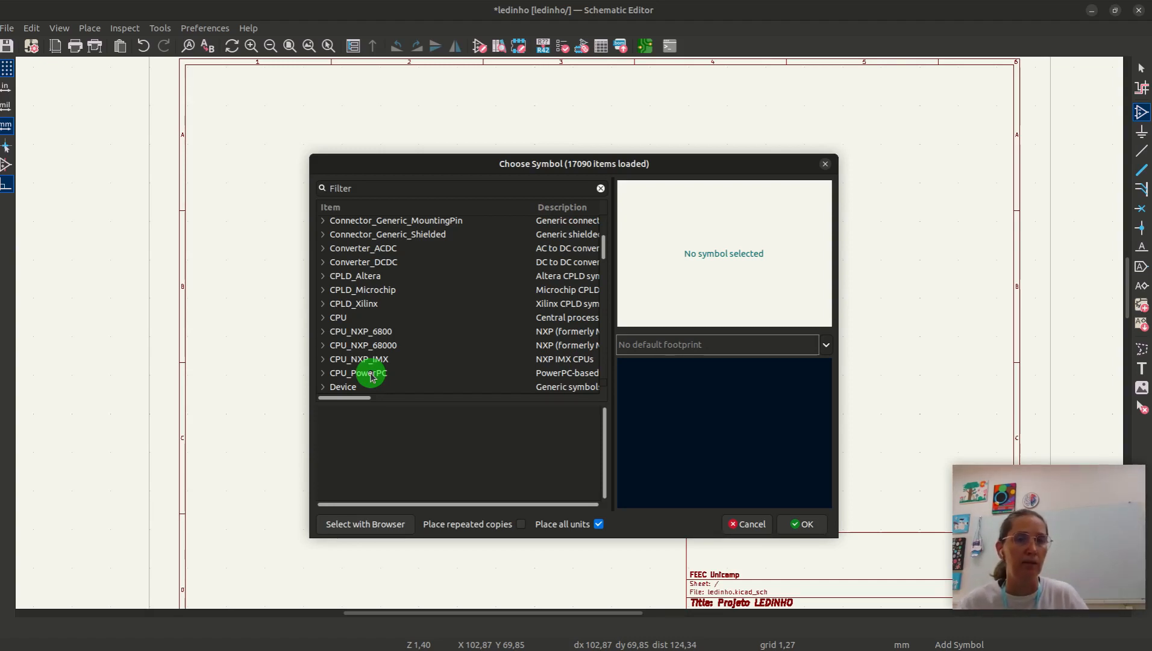
scroll(413, 304, up, 5)
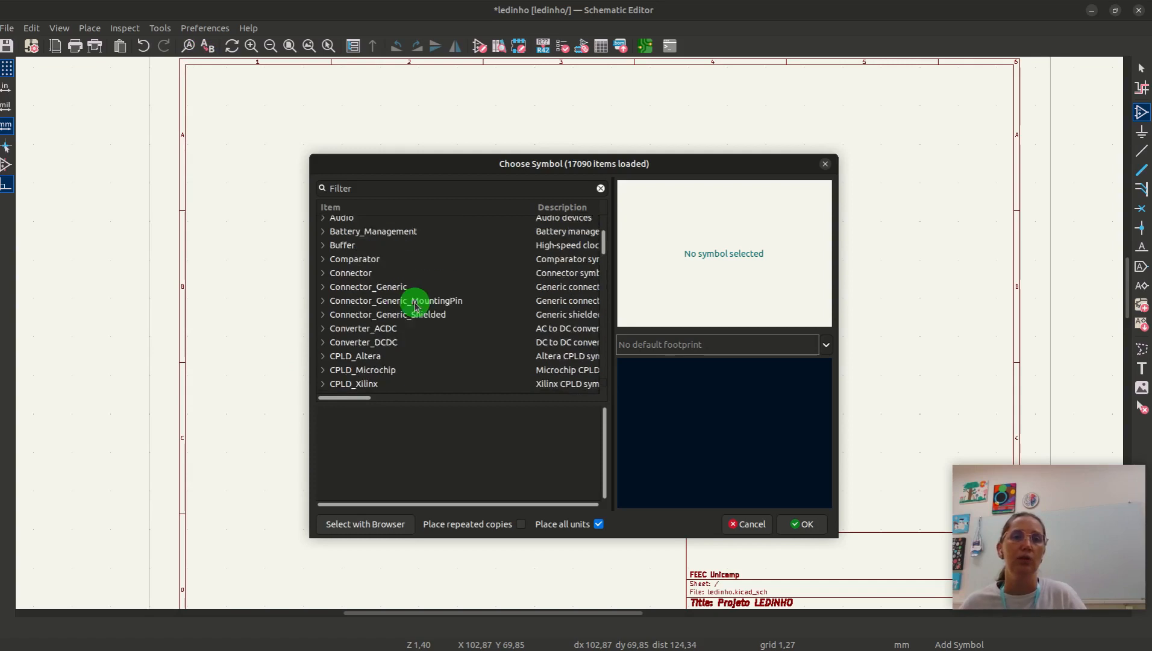
Search the symbols for "battery", compare Battery with Battery_Cell, and place the multiple-cell Battery symbol in the upper half of the sheet
click(367, 186)
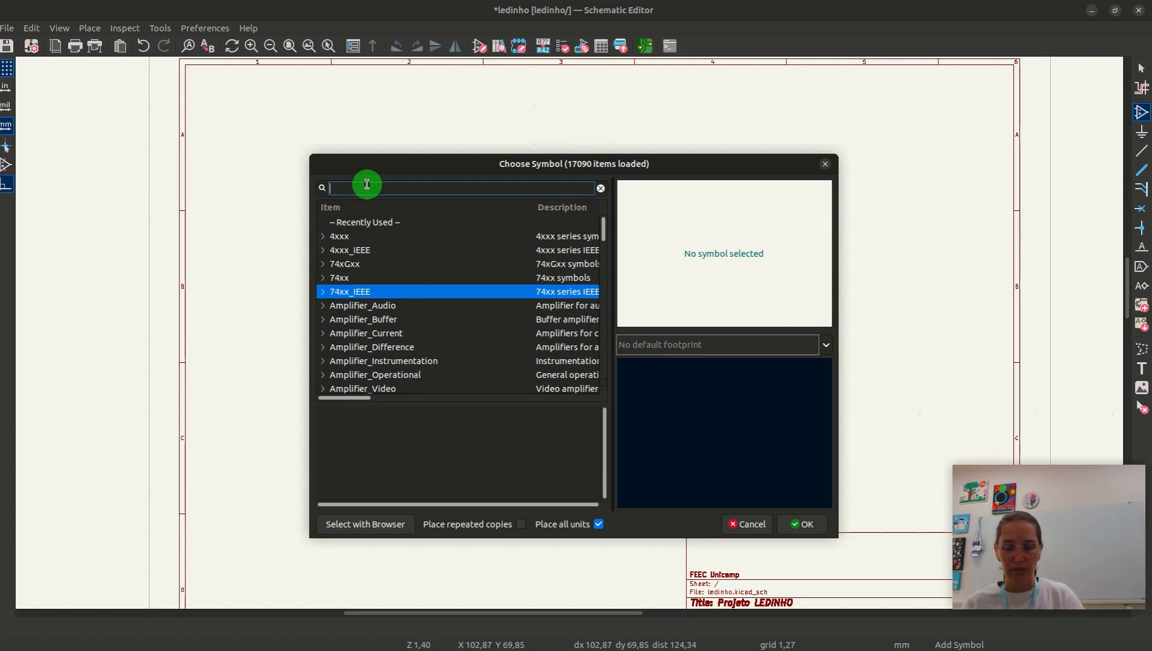
text(battery)
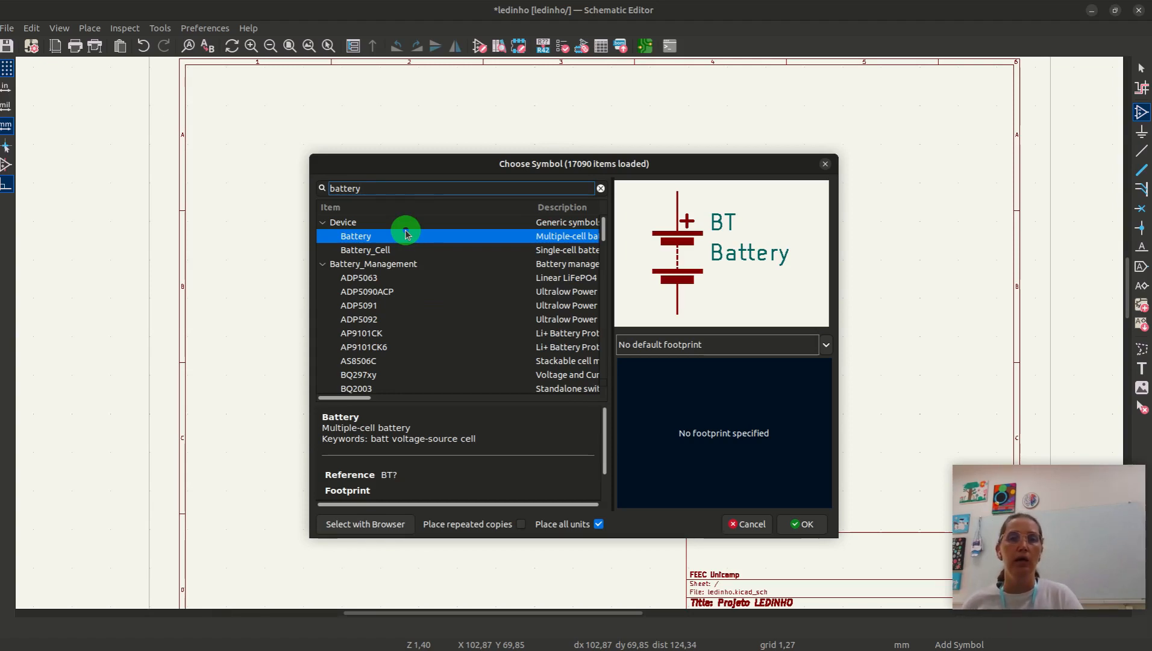
click(385, 249)
click(385, 236)
click(387, 250)
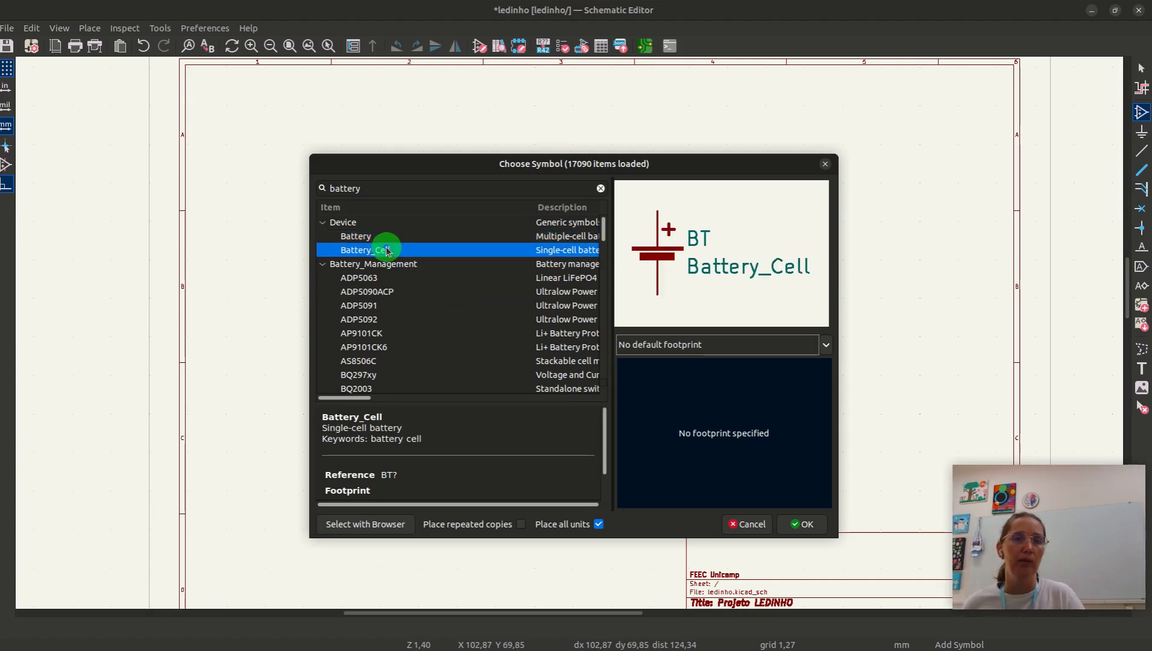
click(389, 236)
click(390, 247)
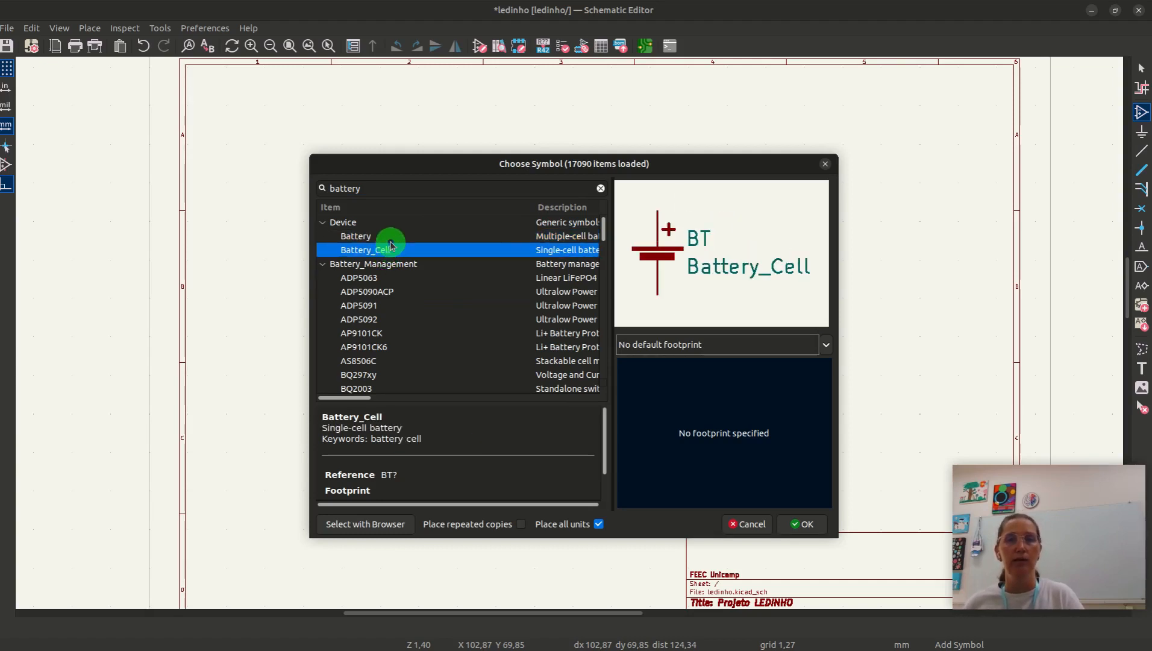
click(390, 242)
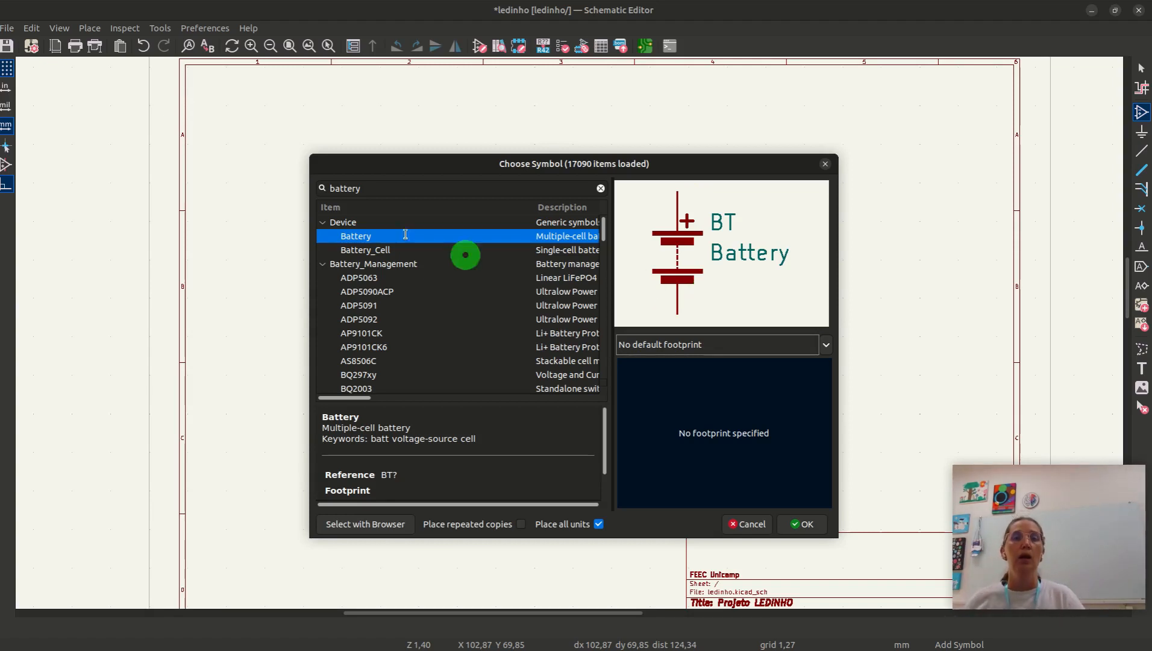
click(358, 252)
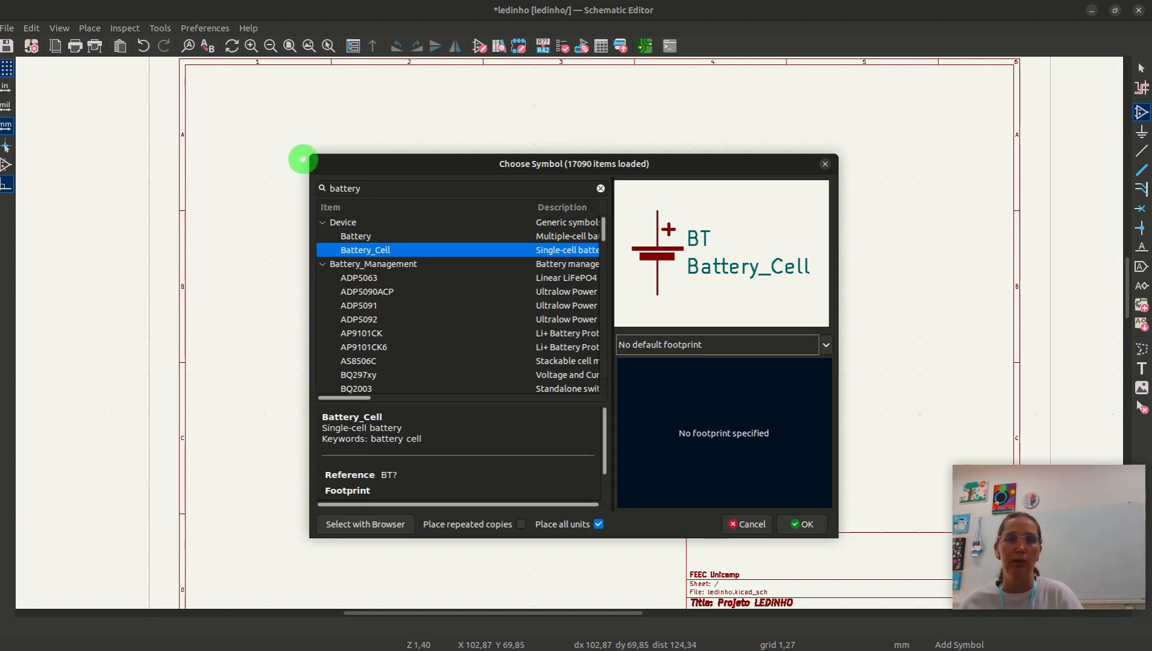
click(376, 235)
click(786, 523)
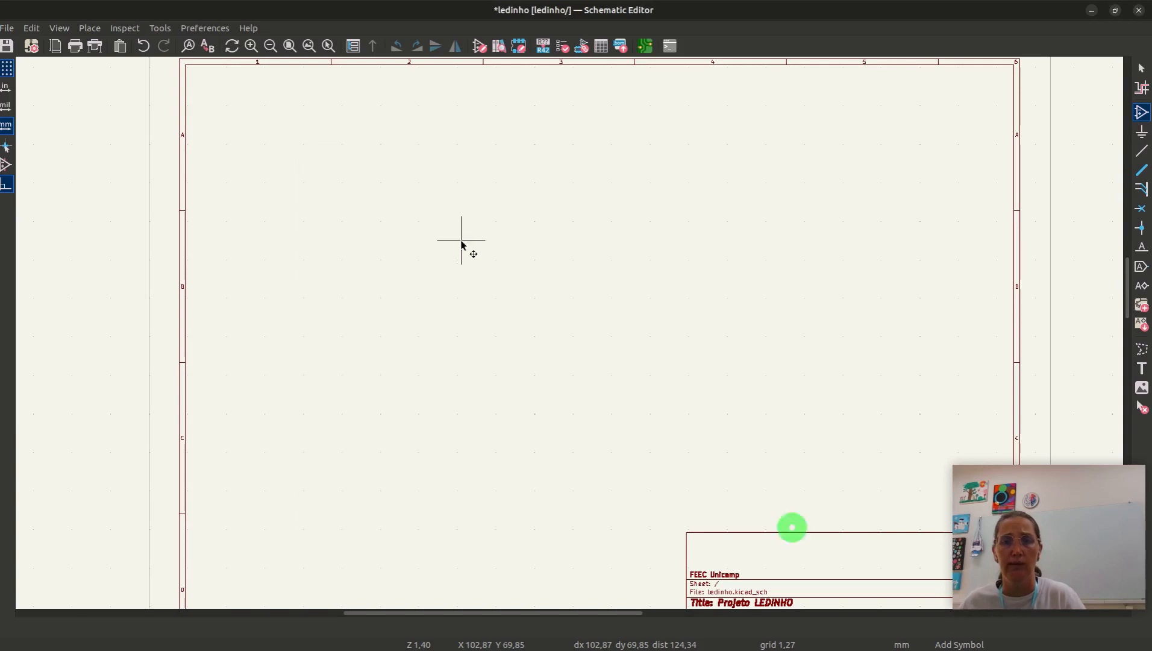
click(461, 262)
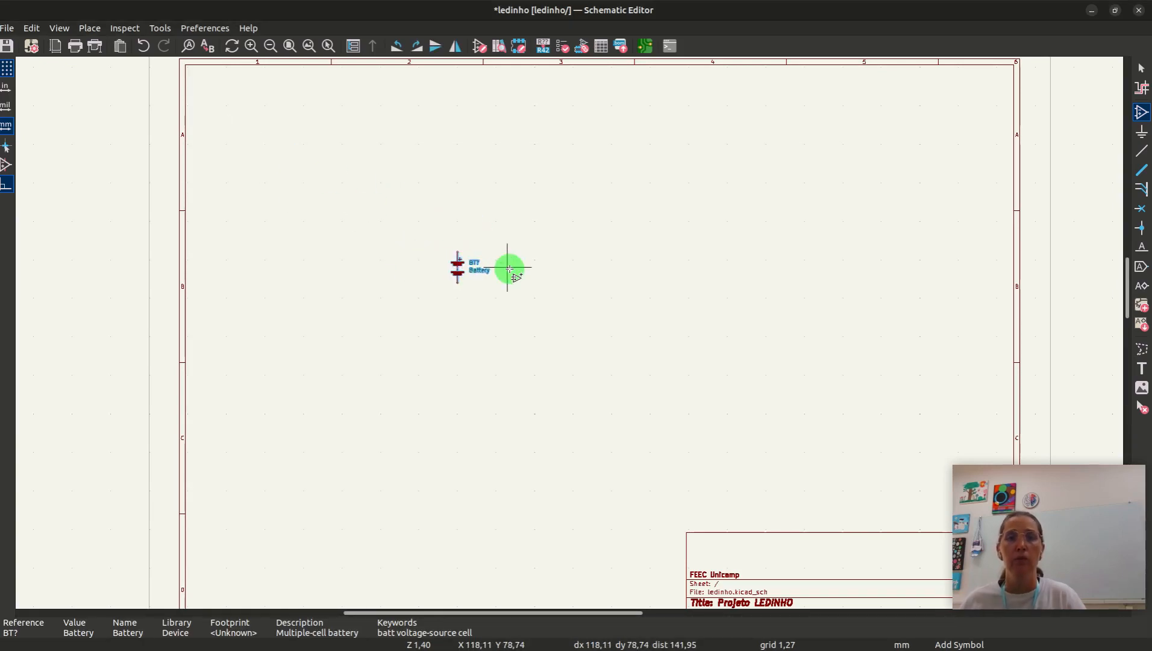
Search the symbols for "push" and place the SW_Push symbol above and to the right of the battery, rotated to stand vertically
scroll(569, 328, up, 5)
scroll(572, 320, up, 4)
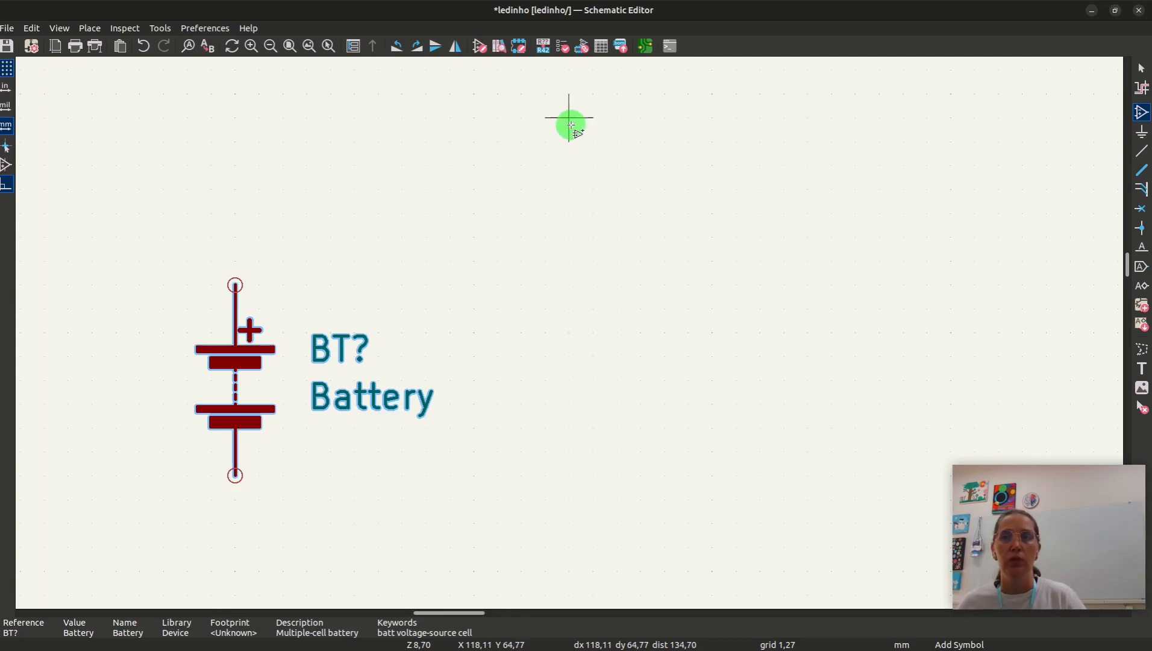
click(839, 192)
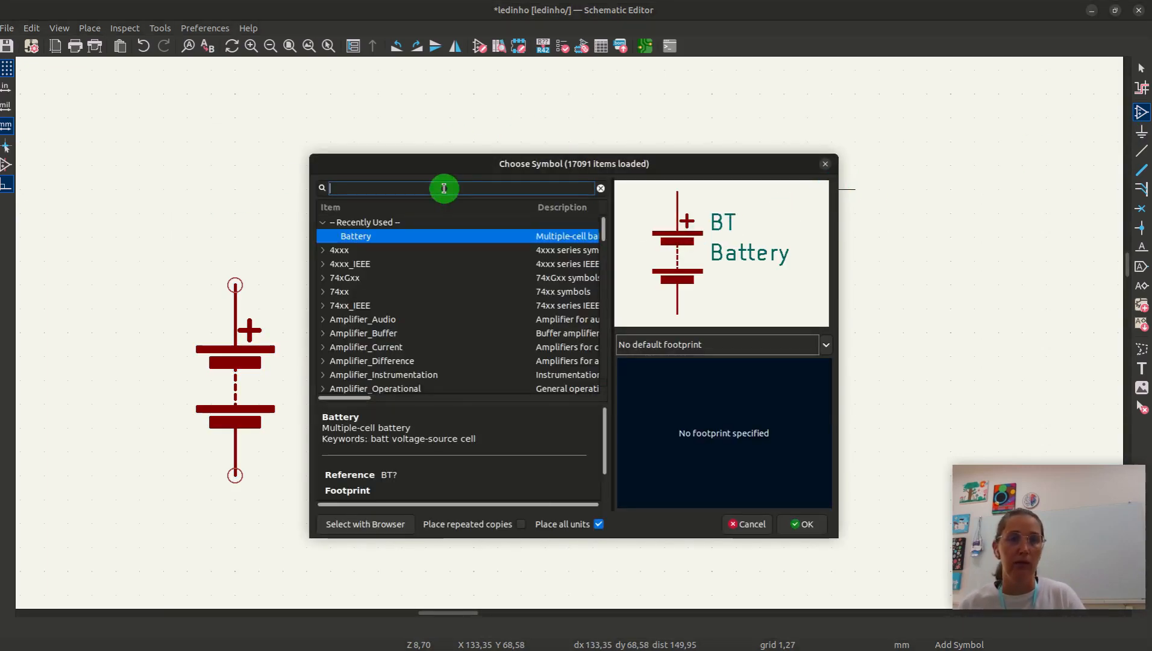
text(push)
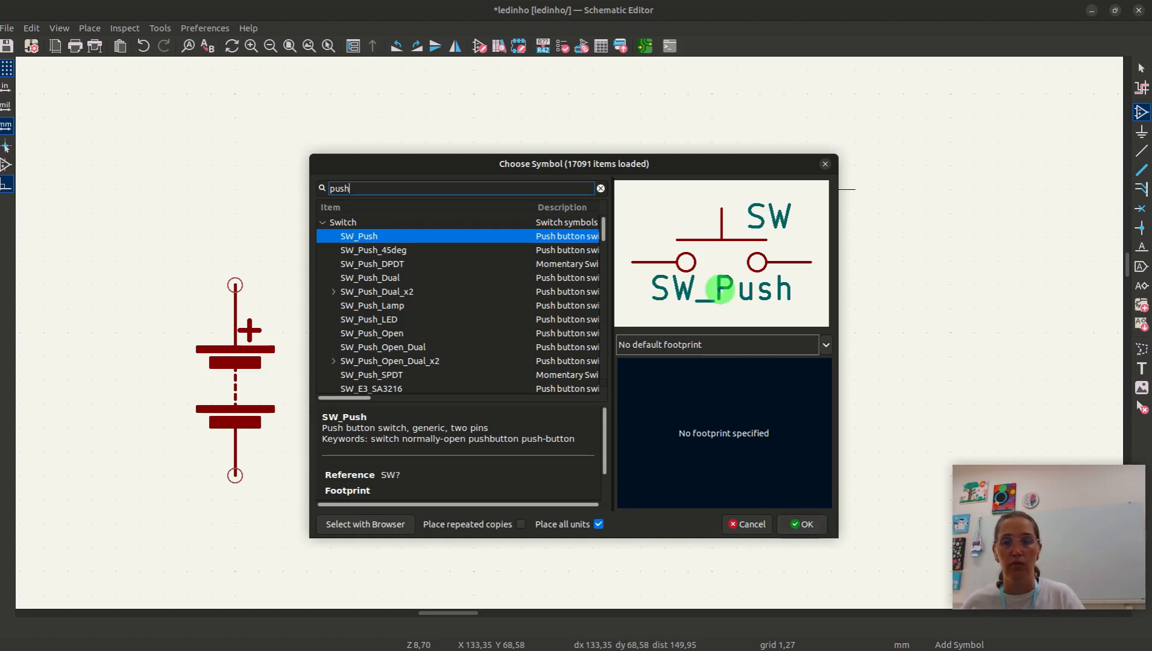
click(801, 523)
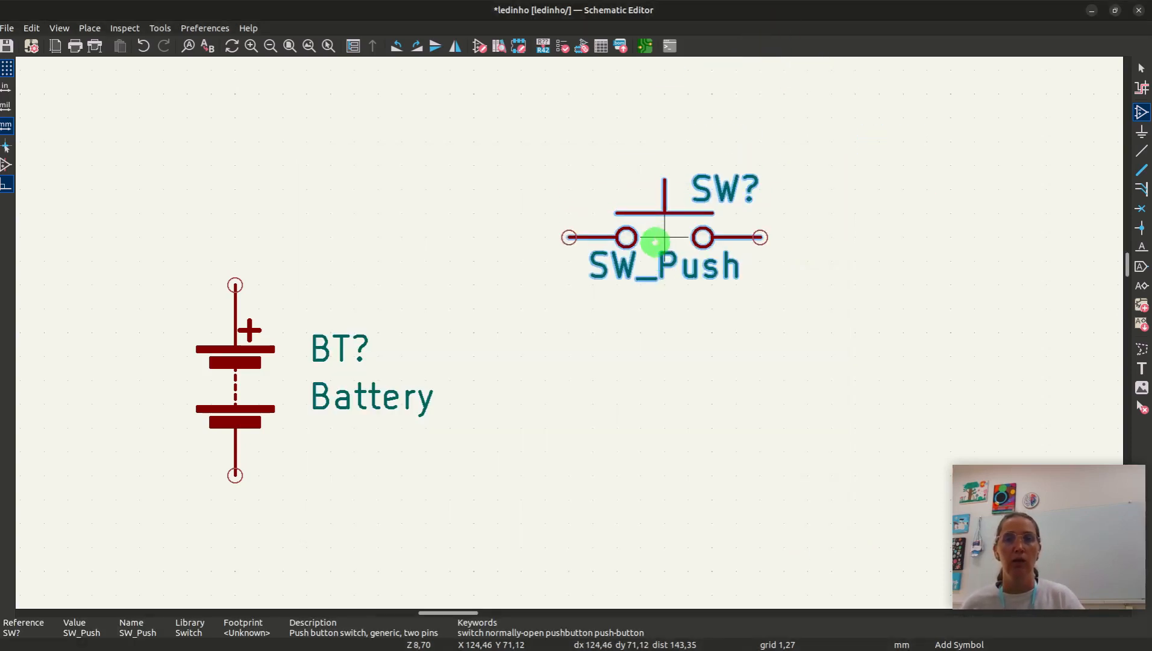
key(r)
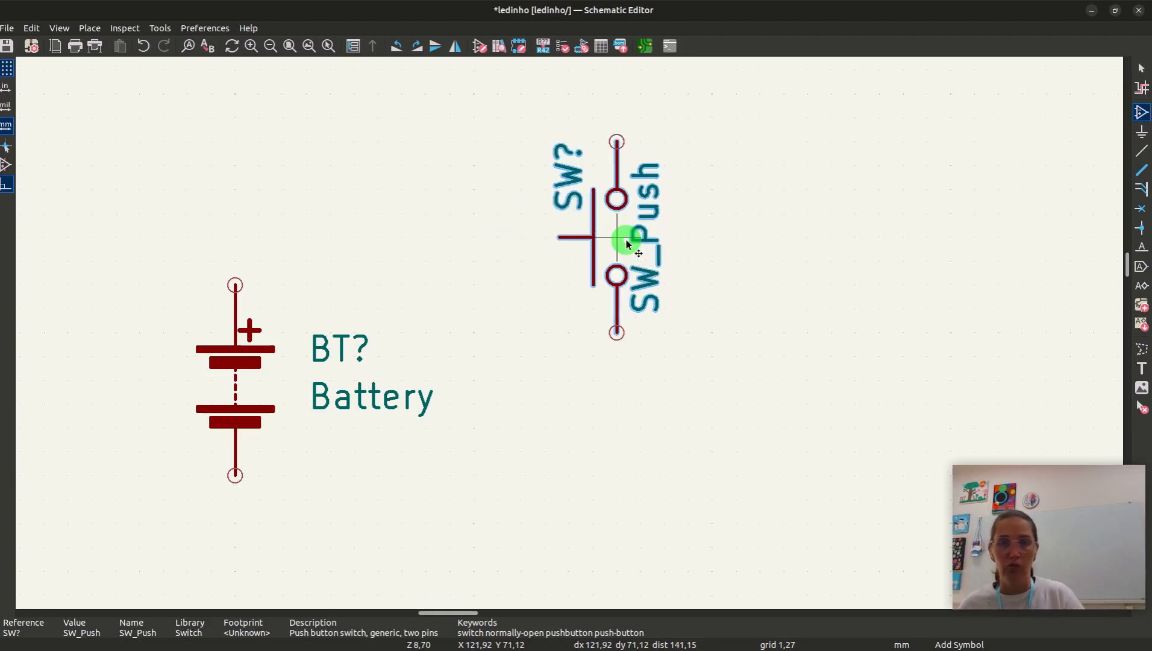
key(r)
key(r)
key(r)
key(r)
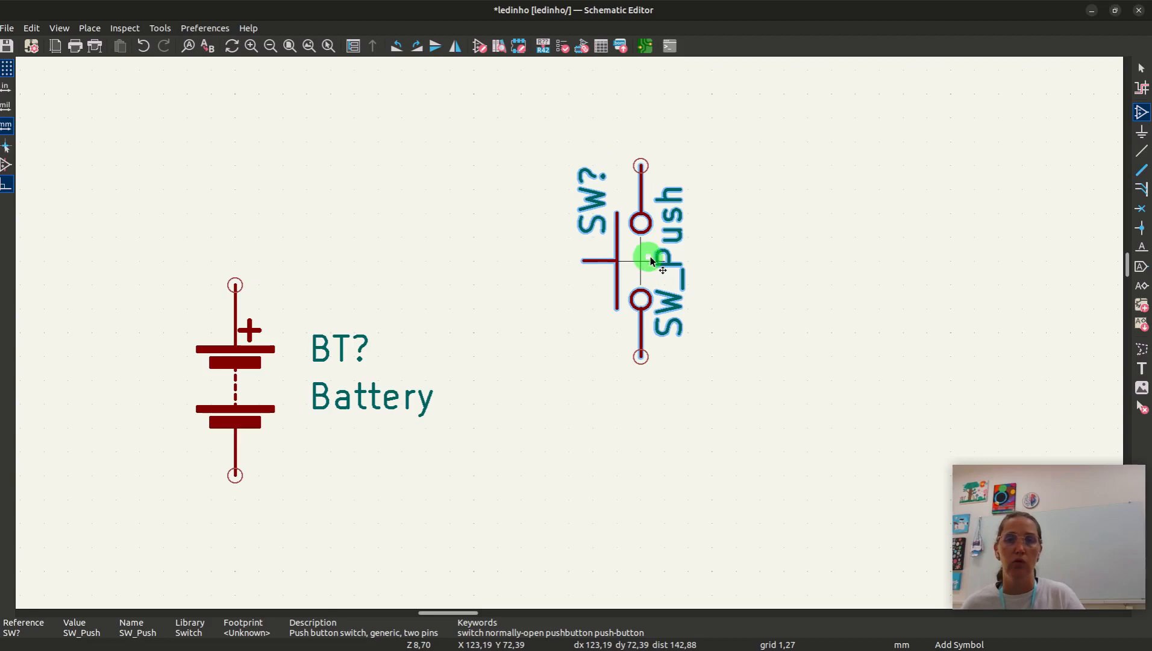
click(679, 257)
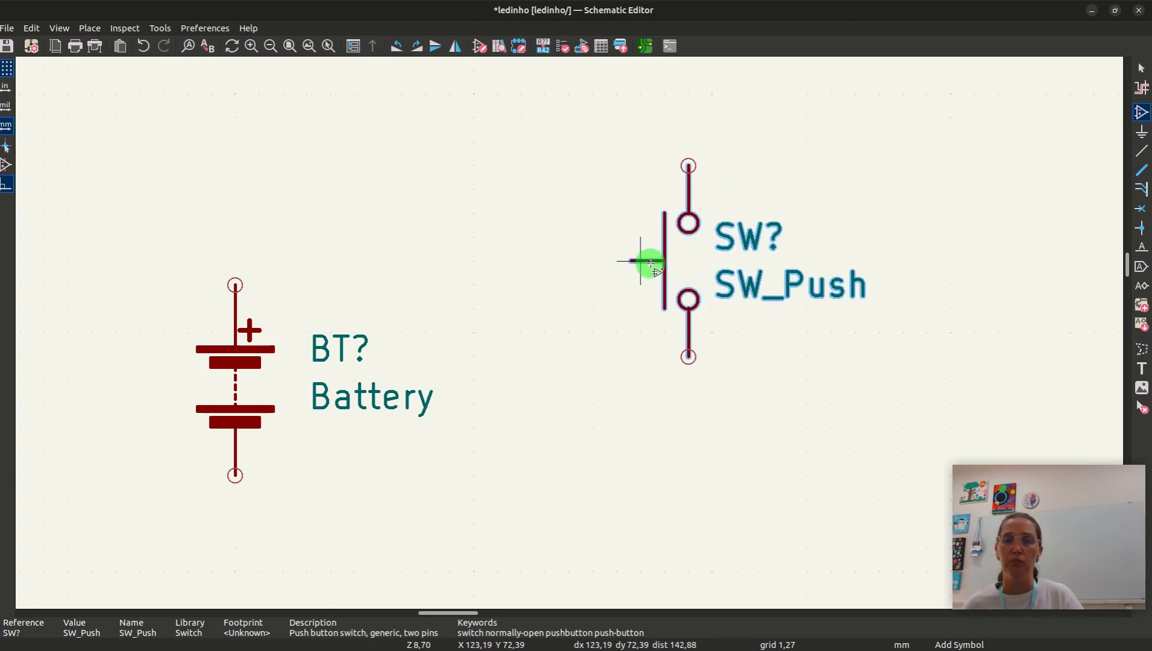
Search the symbols for "resistor" and place the plain R symbol from the Device library directly below the push button
click(1052, 176)
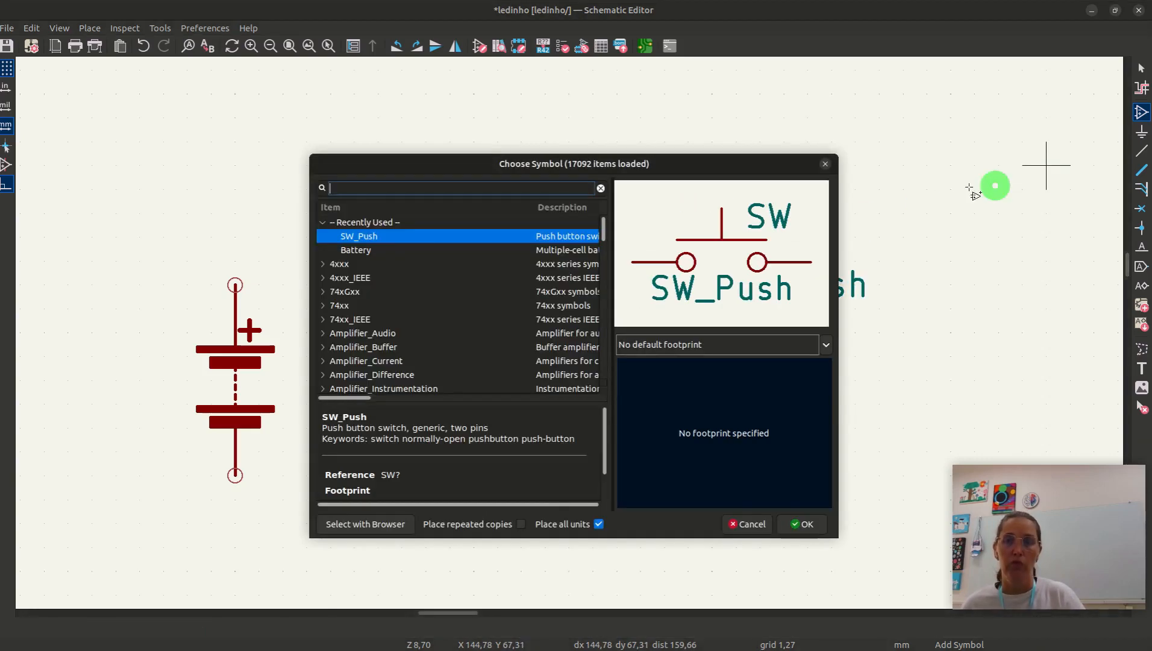
text(resistor)
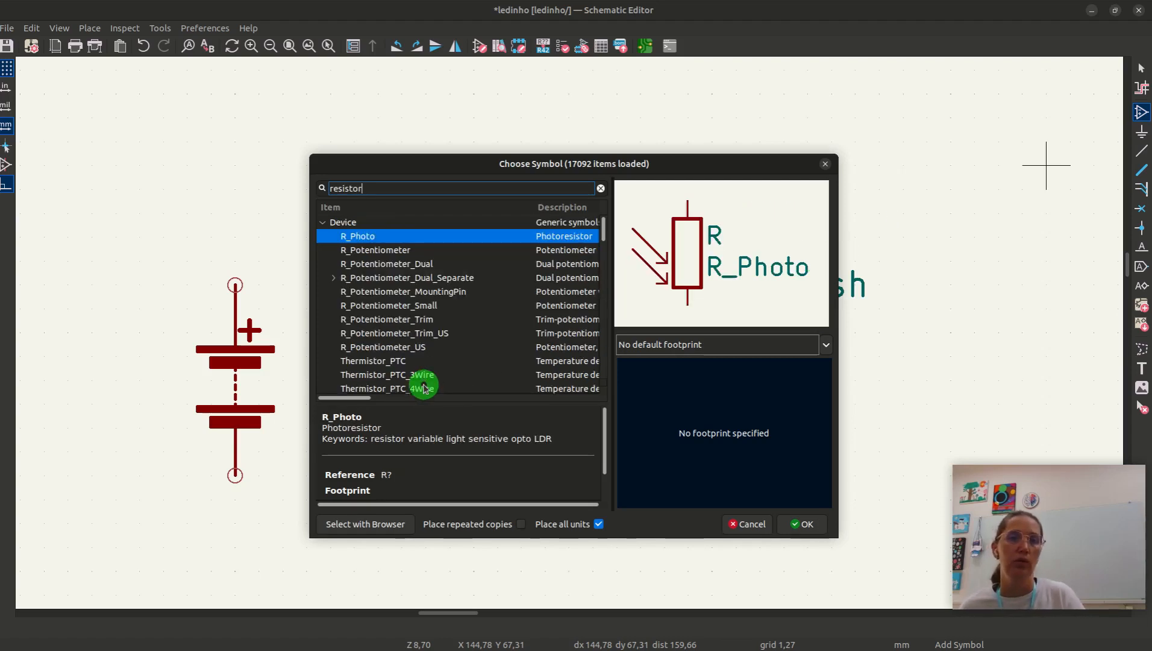
scroll(388, 359, down, 1)
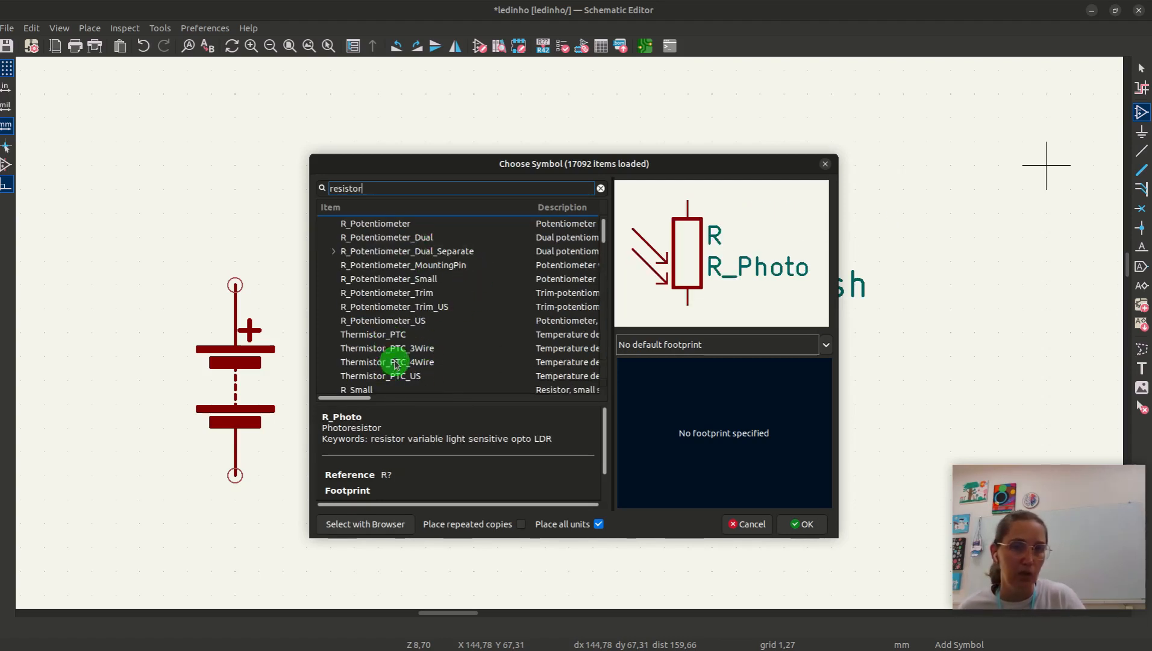
scroll(416, 298, up, 1)
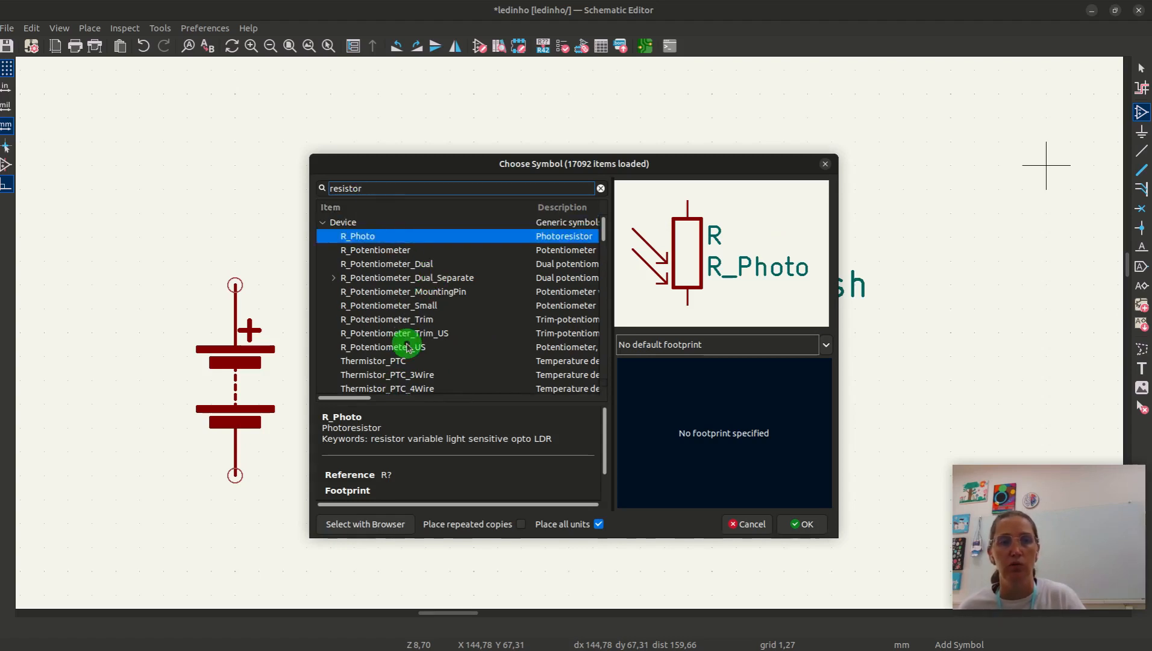
scroll(406, 343, down, 2)
scroll(404, 344, down, 1)
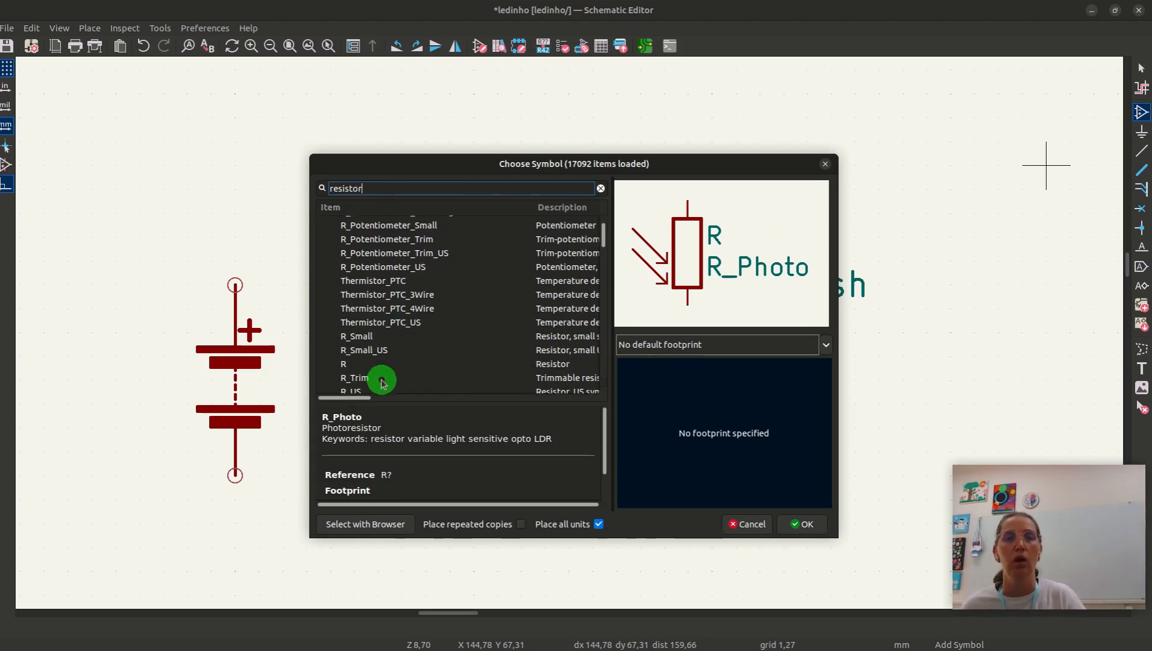
click(346, 363)
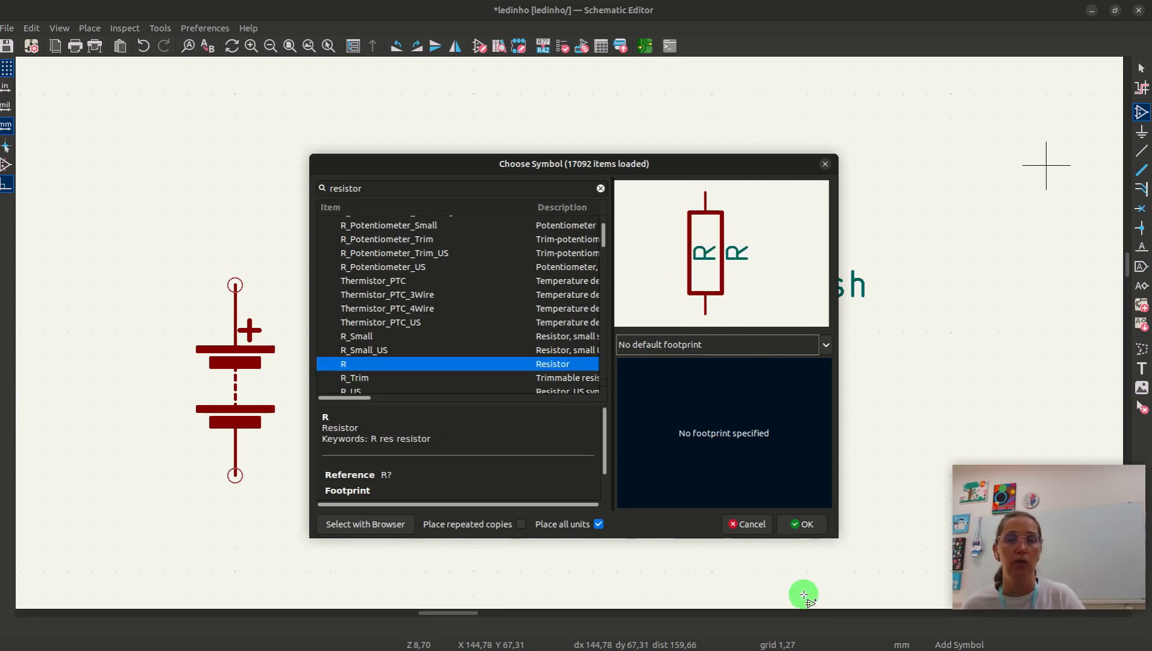
click(802, 523)
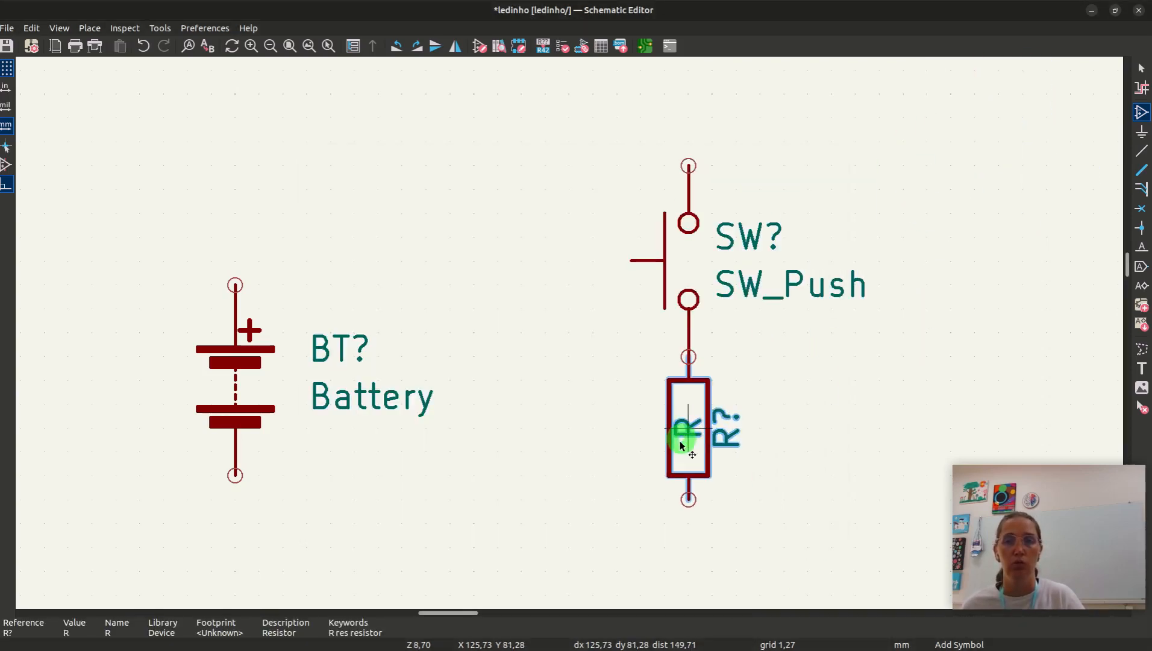
click(682, 464)
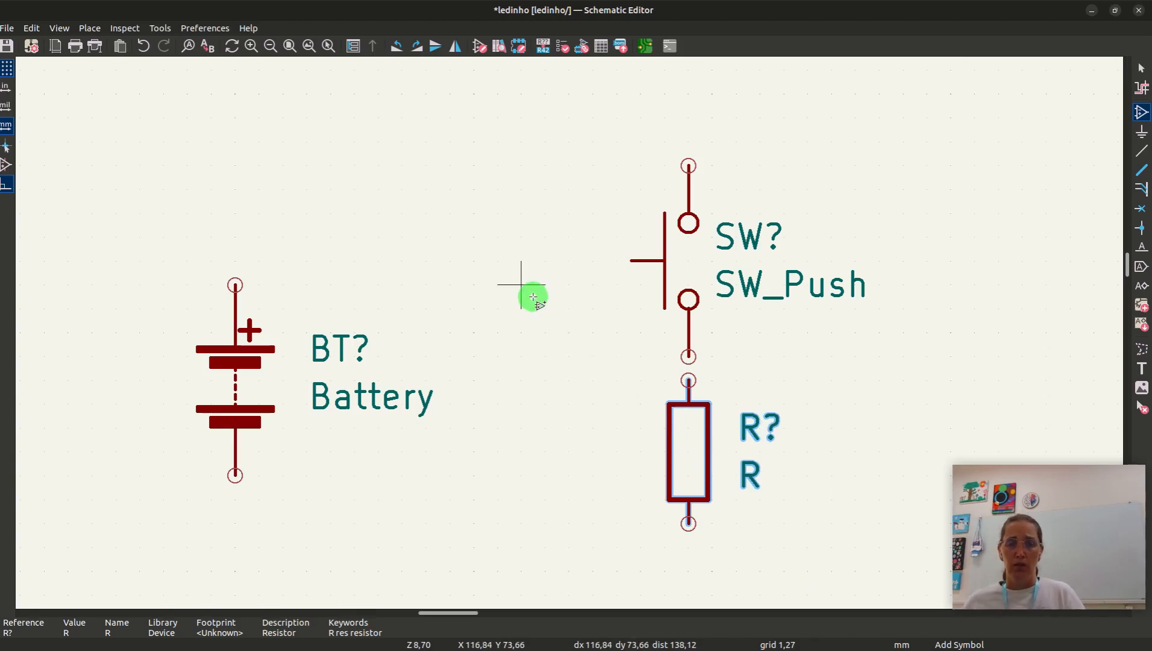
Search the symbols for "led" and place the LED symbol directly below the resistor, rotated to stand vertically with its cathode facing down
scroll(548, 310, down, 2)
click(1140, 112)
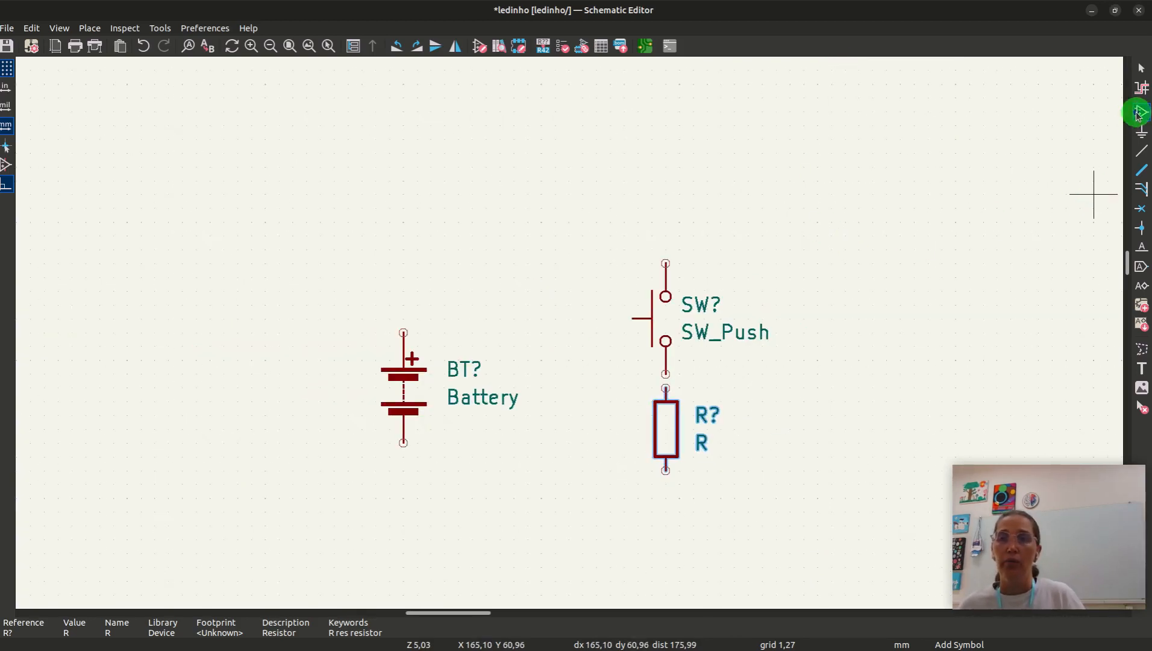
text(l)
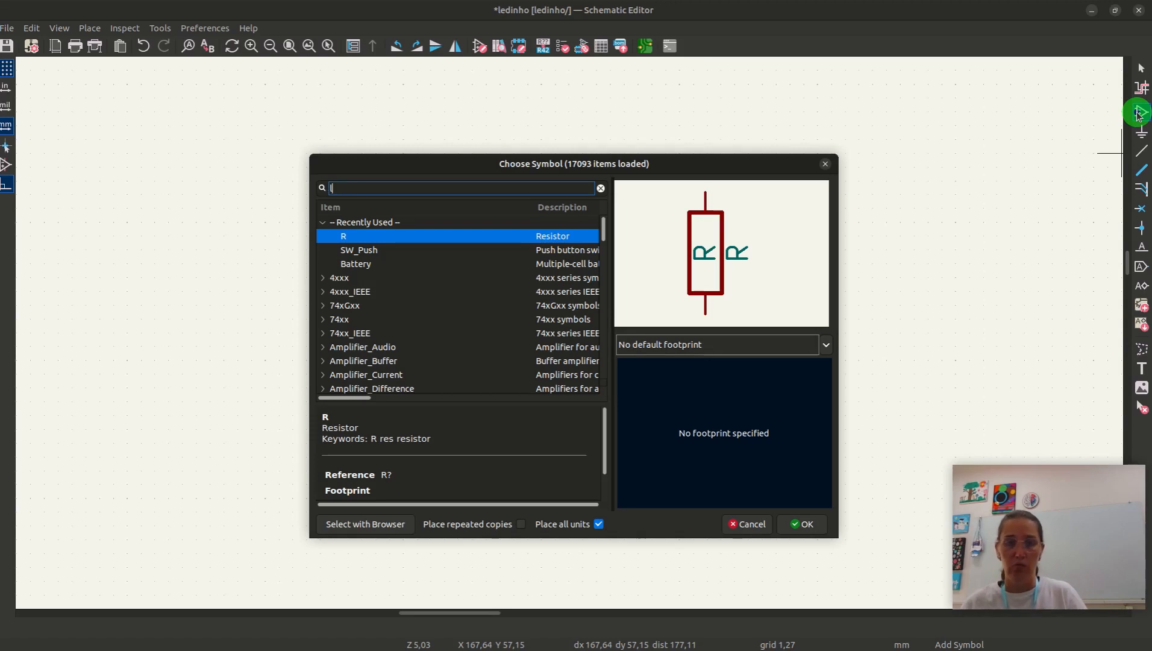
text(ed)
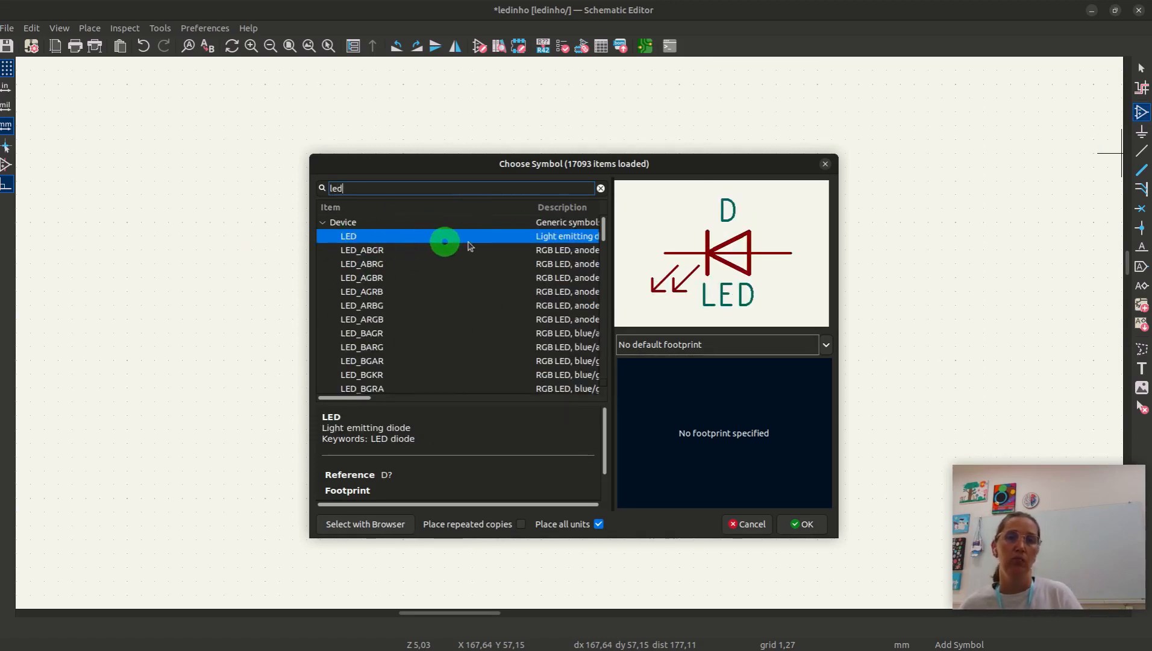
click(807, 524)
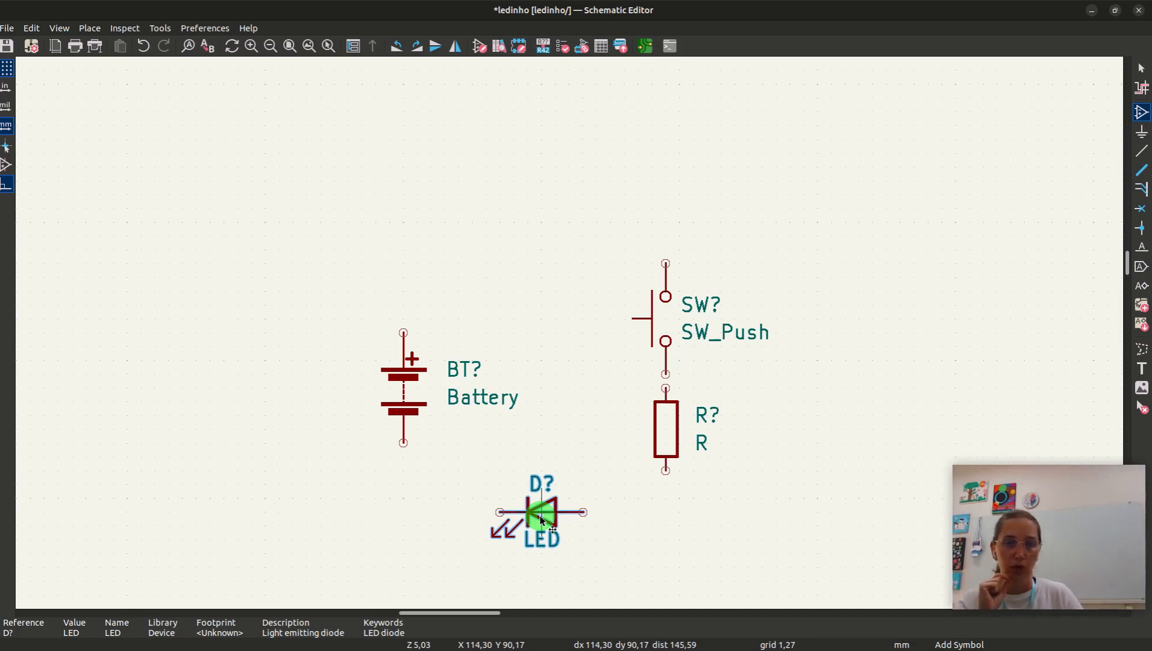
key(r)
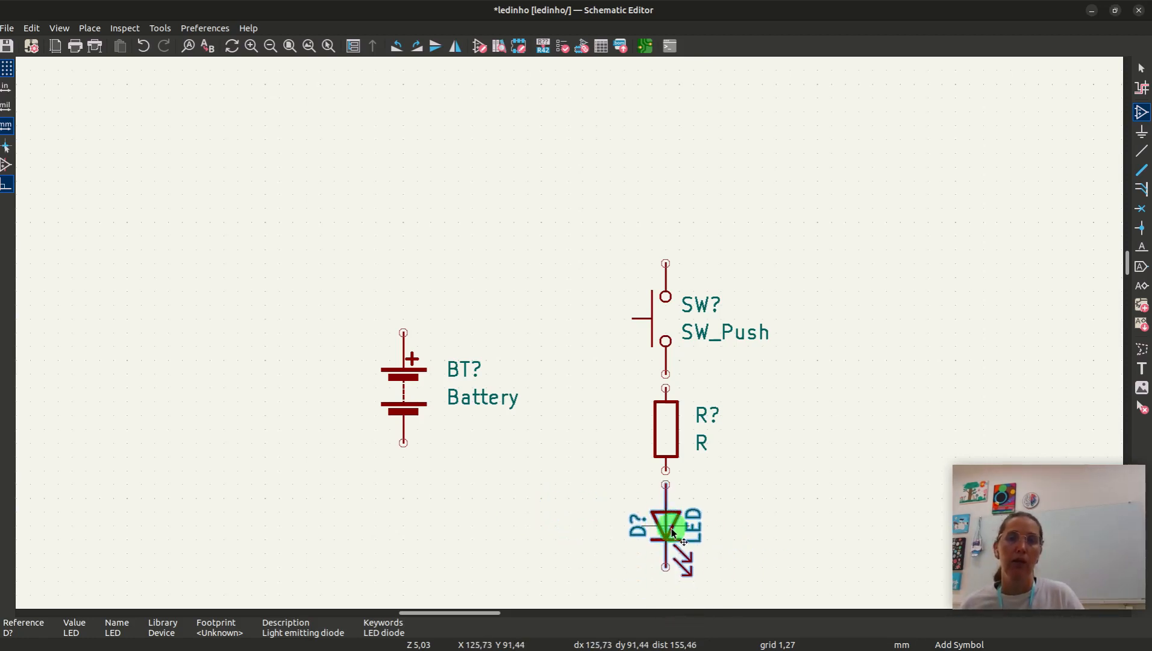
click(671, 530)
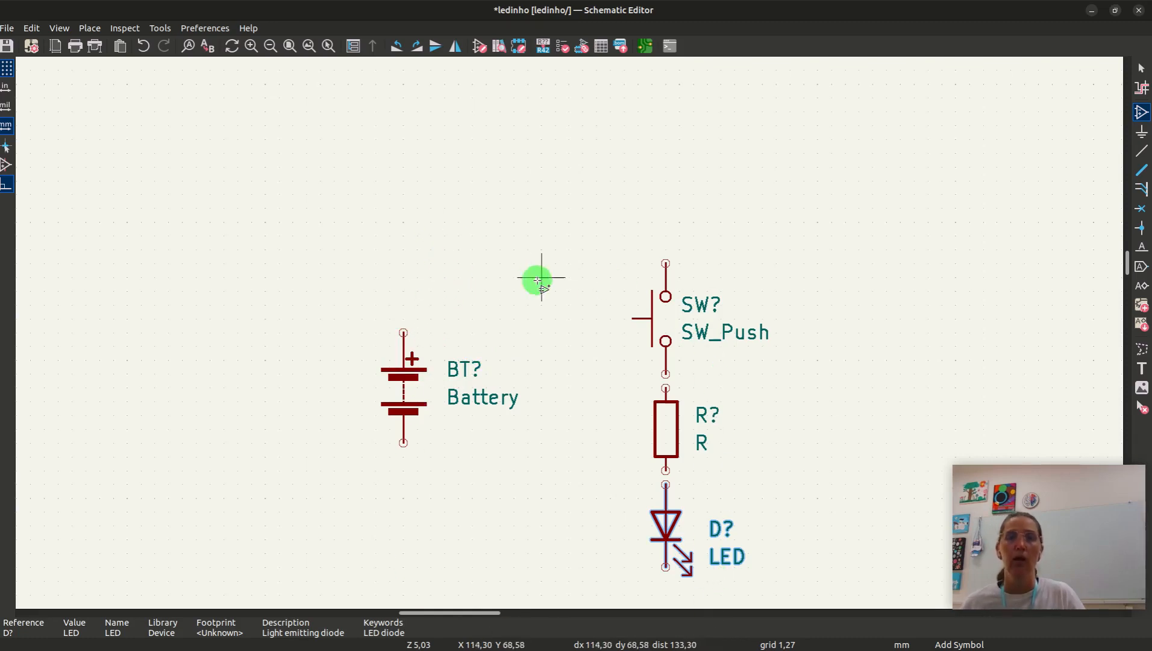
scroll(568, 330, down, 1)
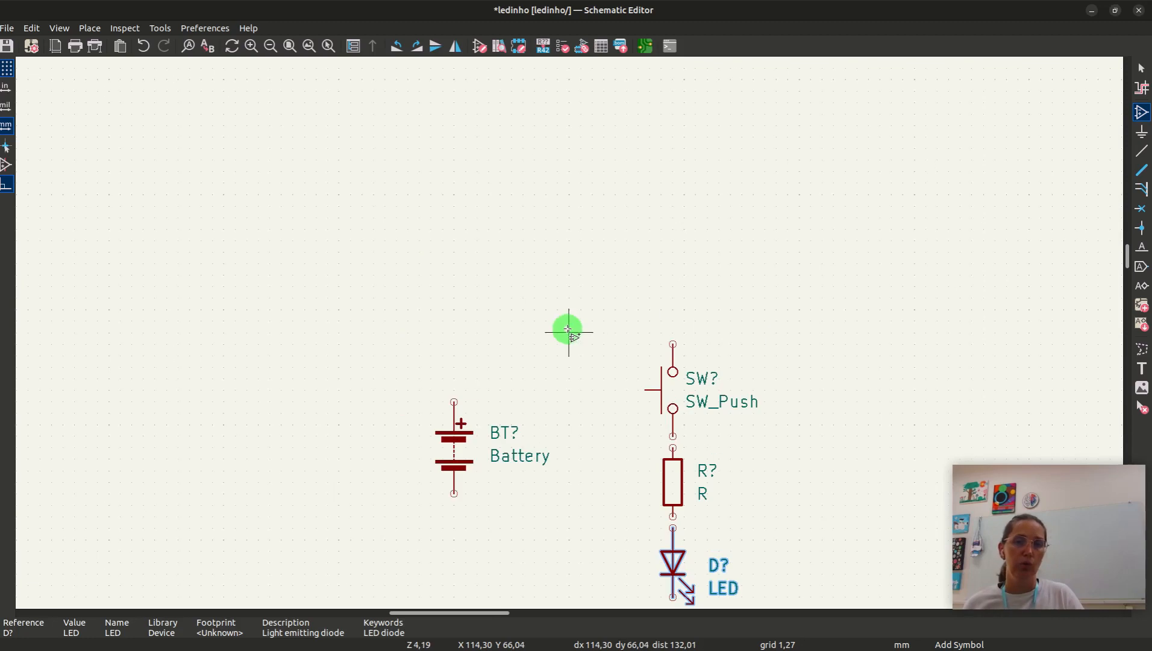
middle_drag(574, 433, 568, 325)
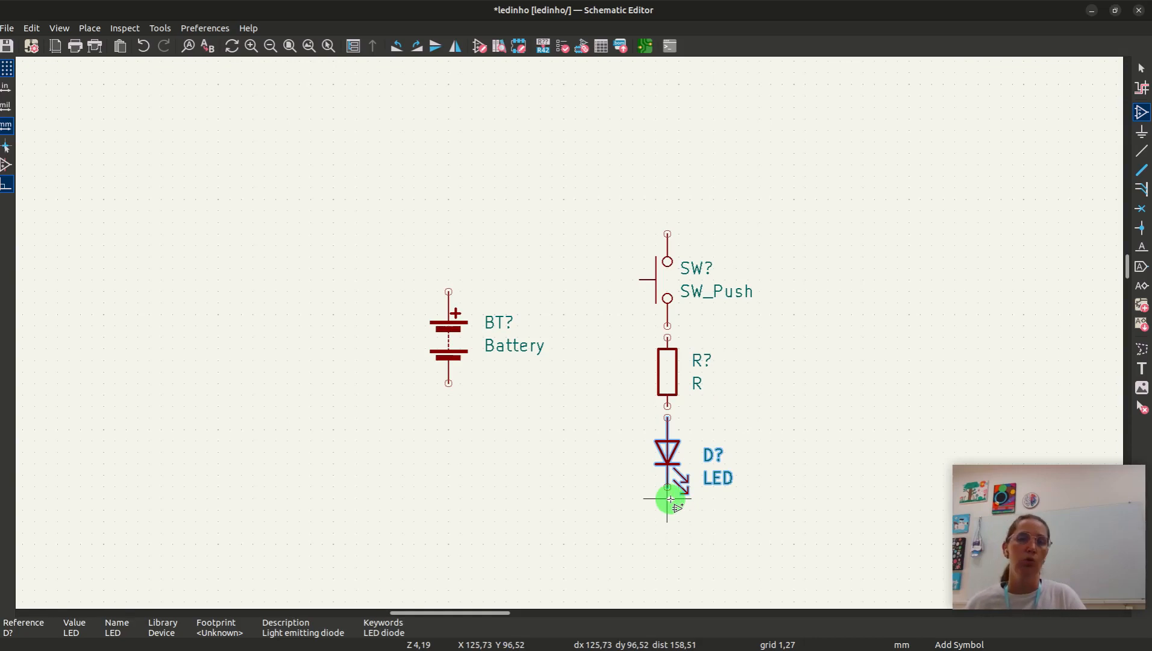
click(707, 480)
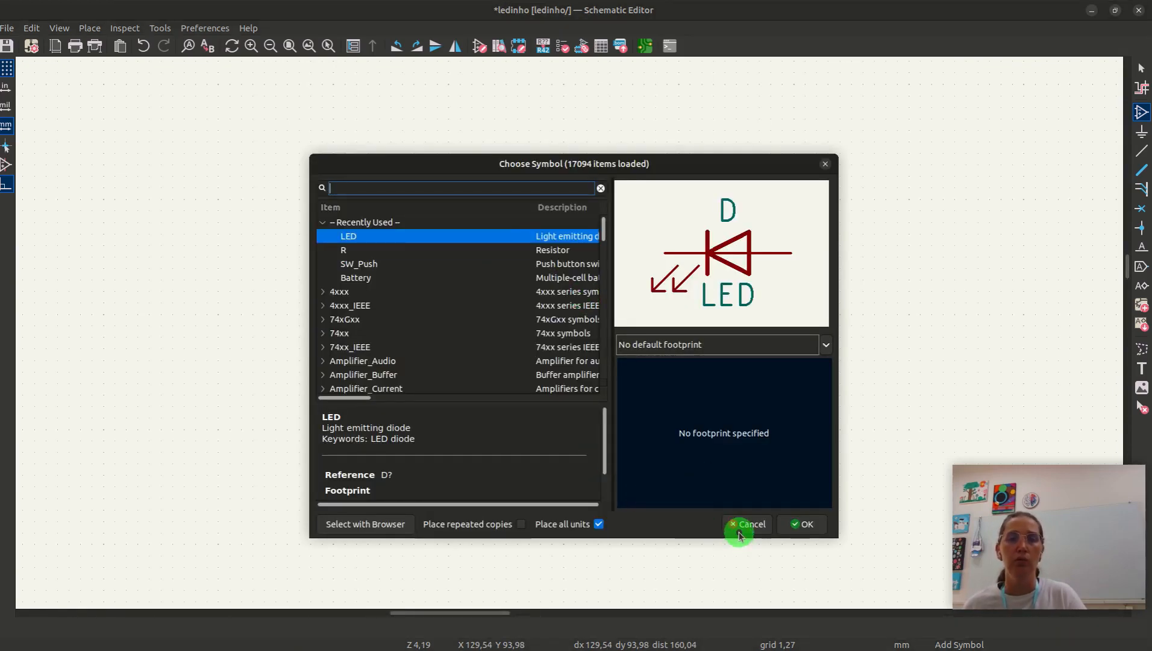
click(741, 529)
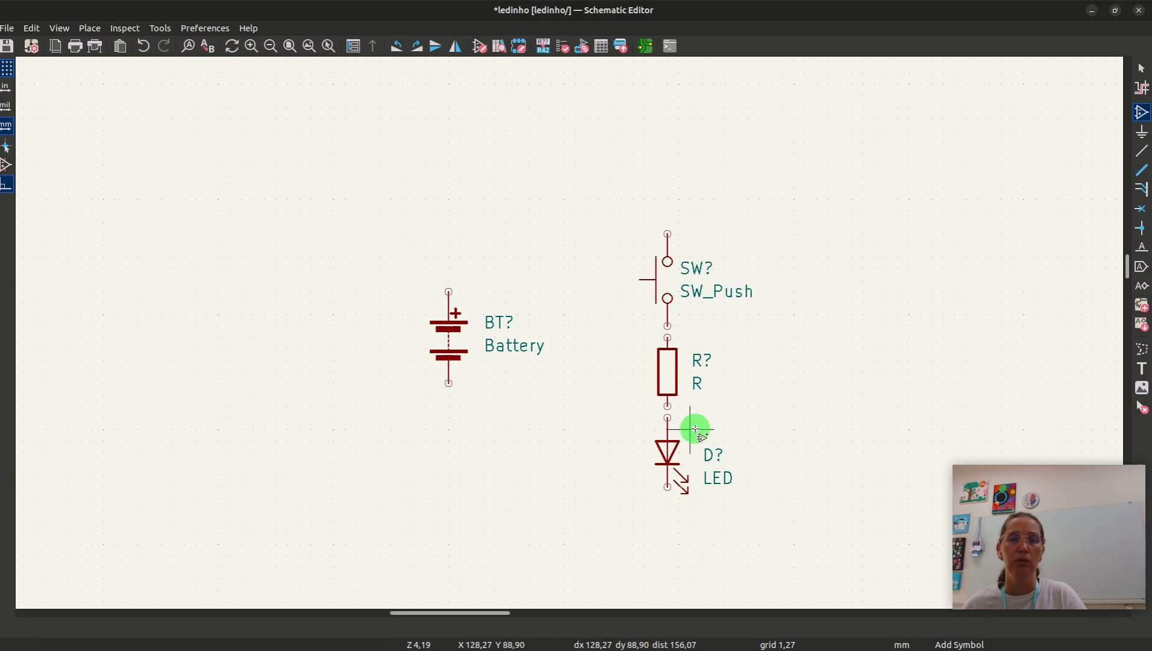
right_click(715, 480)
click(700, 467)
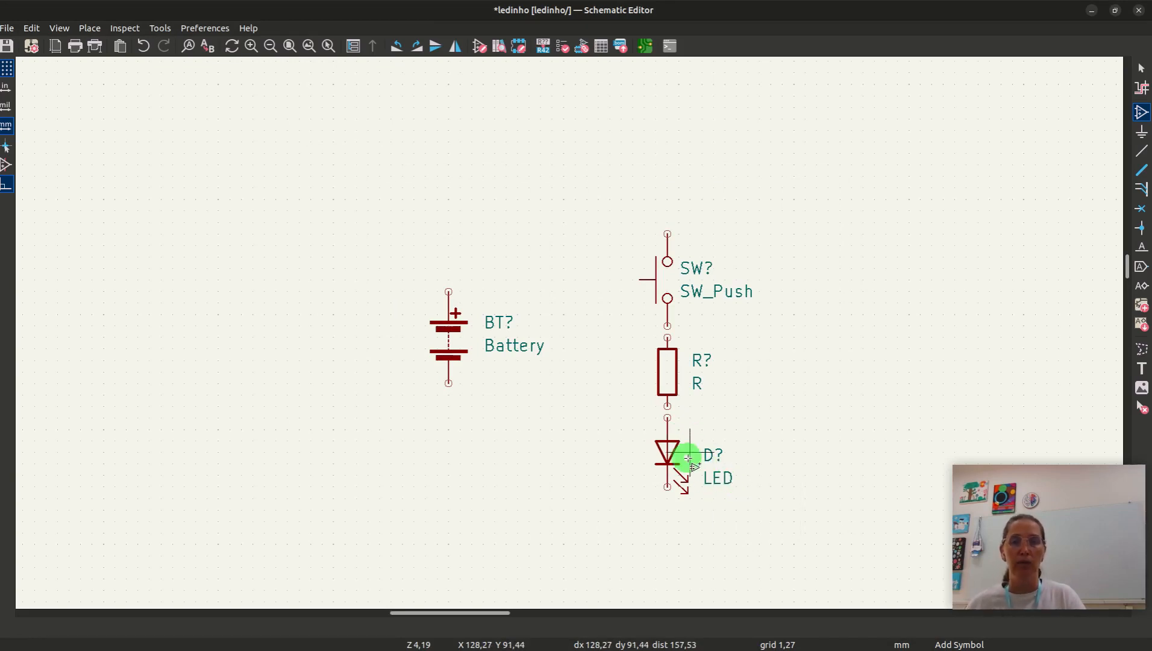
click(716, 482)
click(739, 523)
Finish adding symbols and set the LED's value to RED
key(Escape)
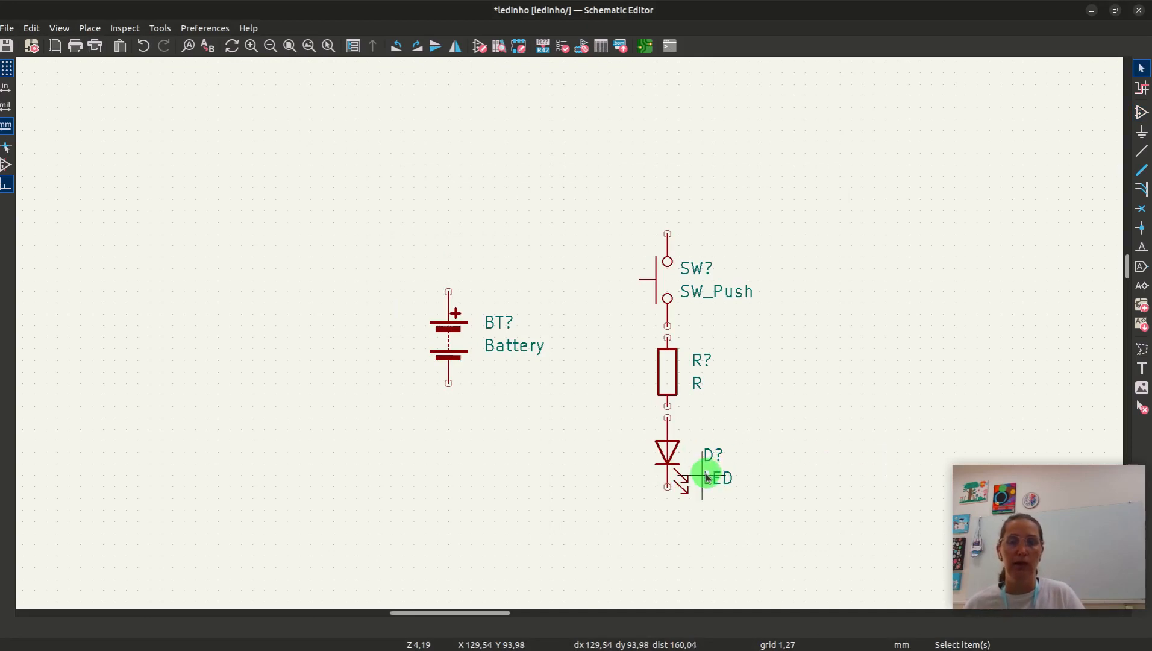
double_click(715, 478)
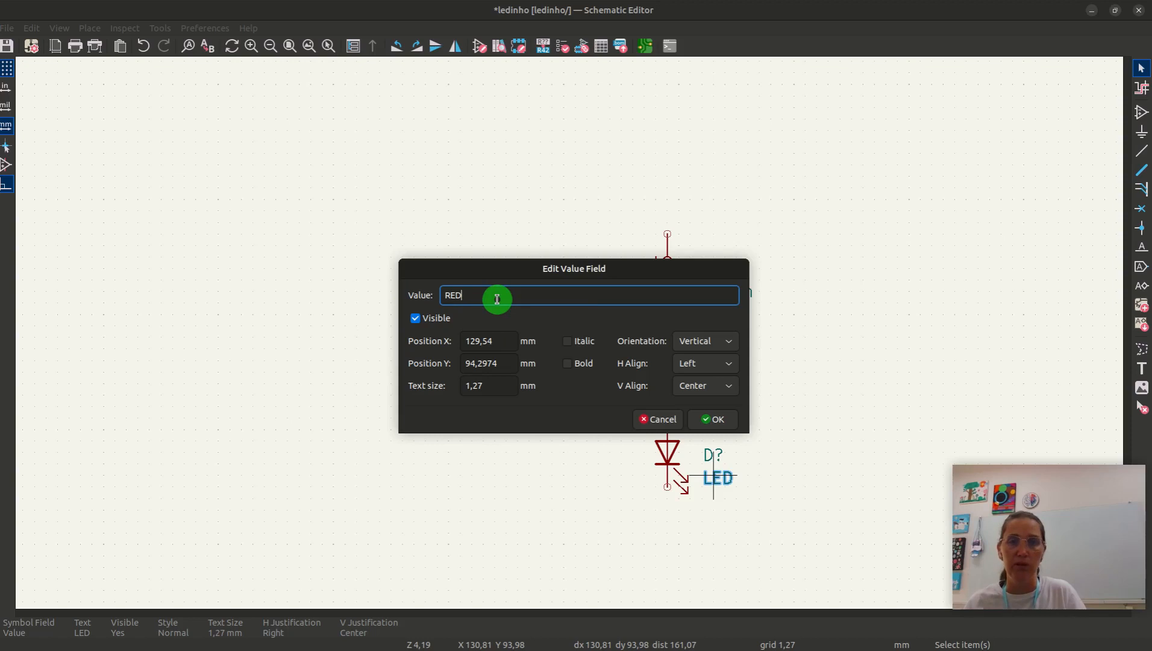
text(RED)
click(714, 420)
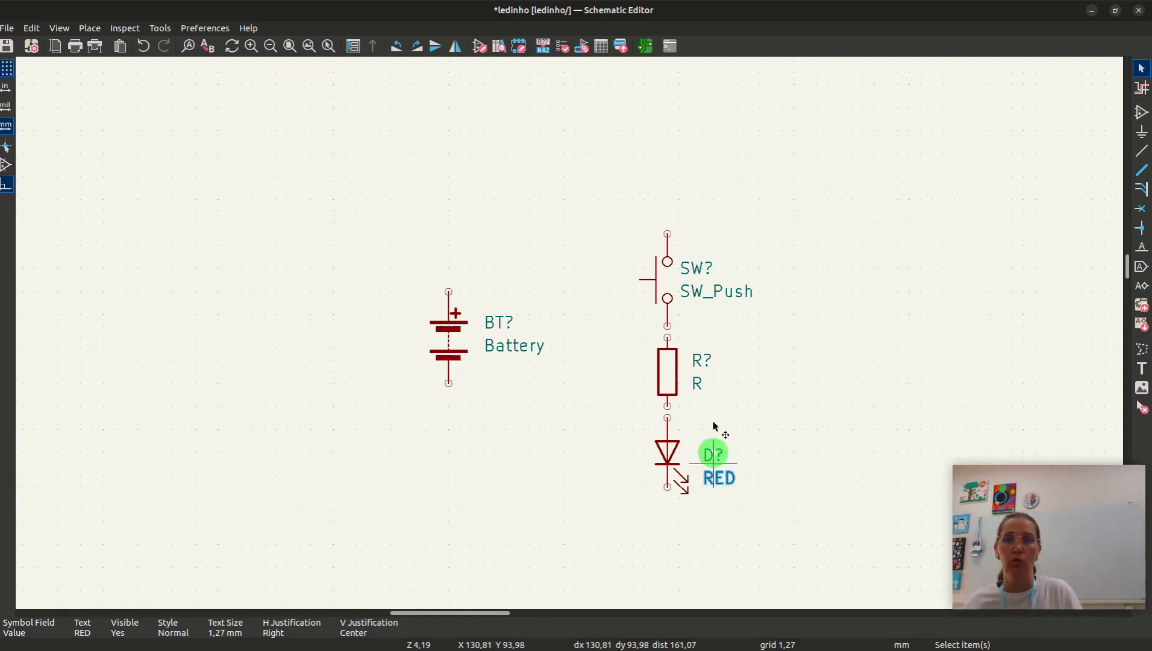
Set the resistor's value to 200 and the battery's value to 5V
double_click(698, 380)
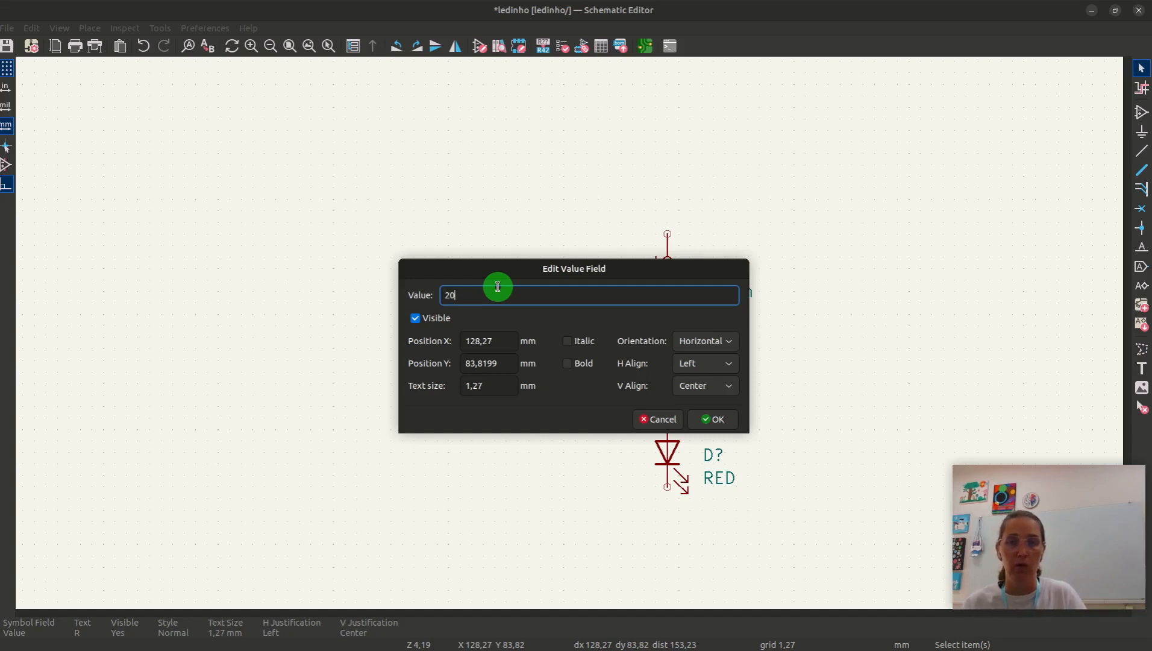
click(714, 420)
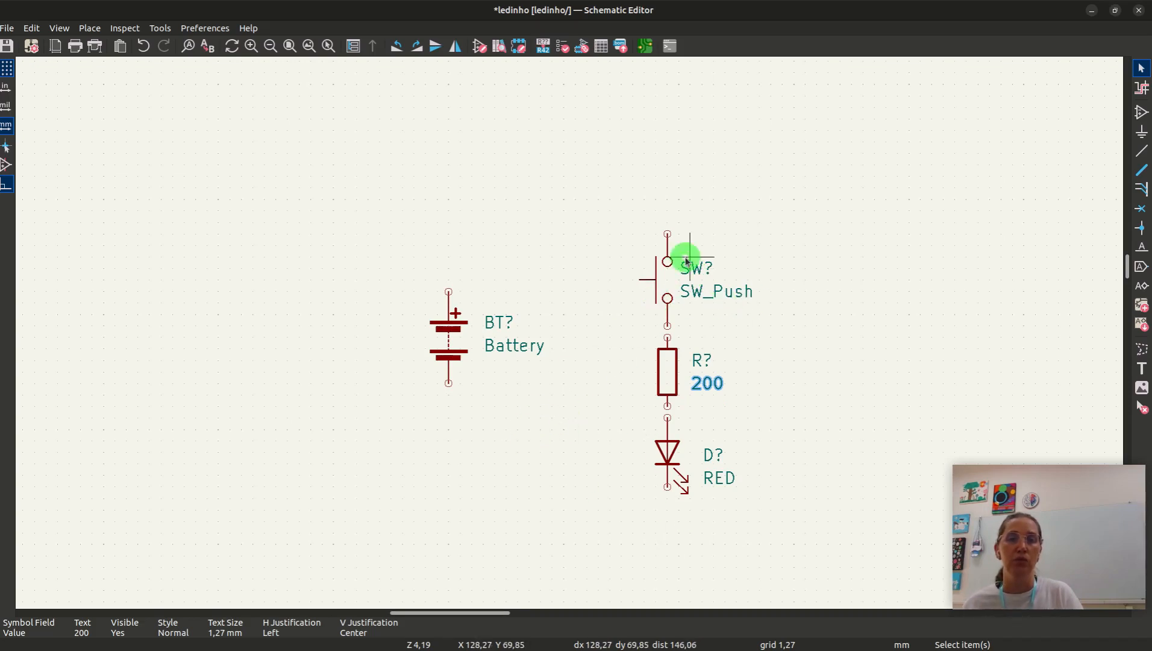
double_click(506, 349)
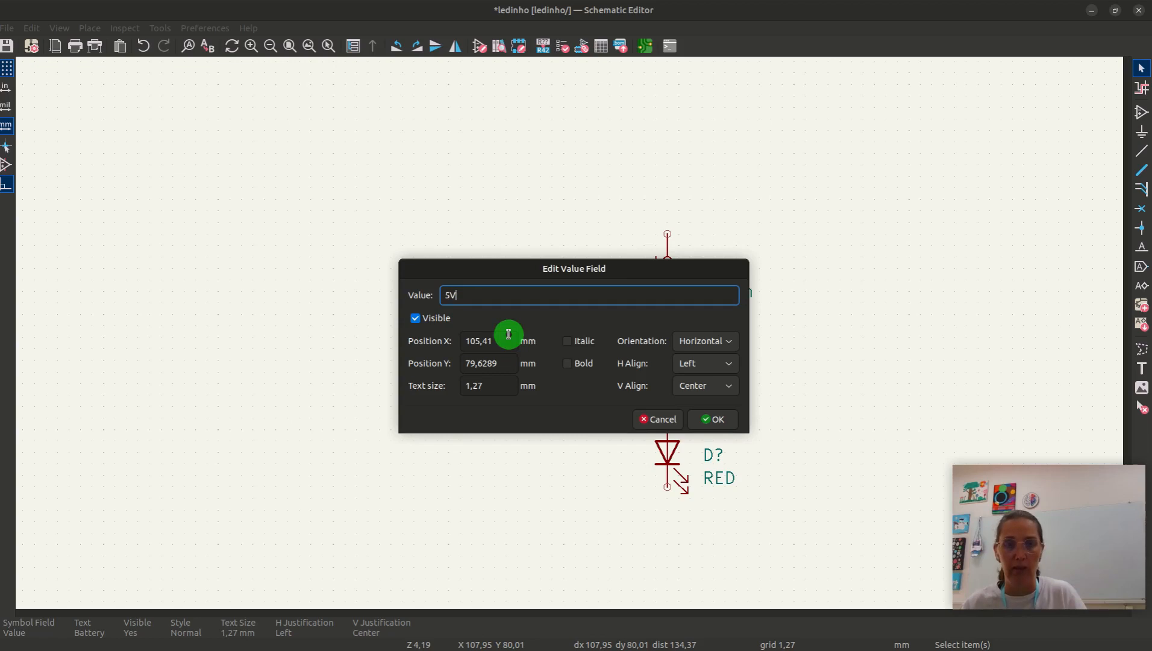
click(715, 419)
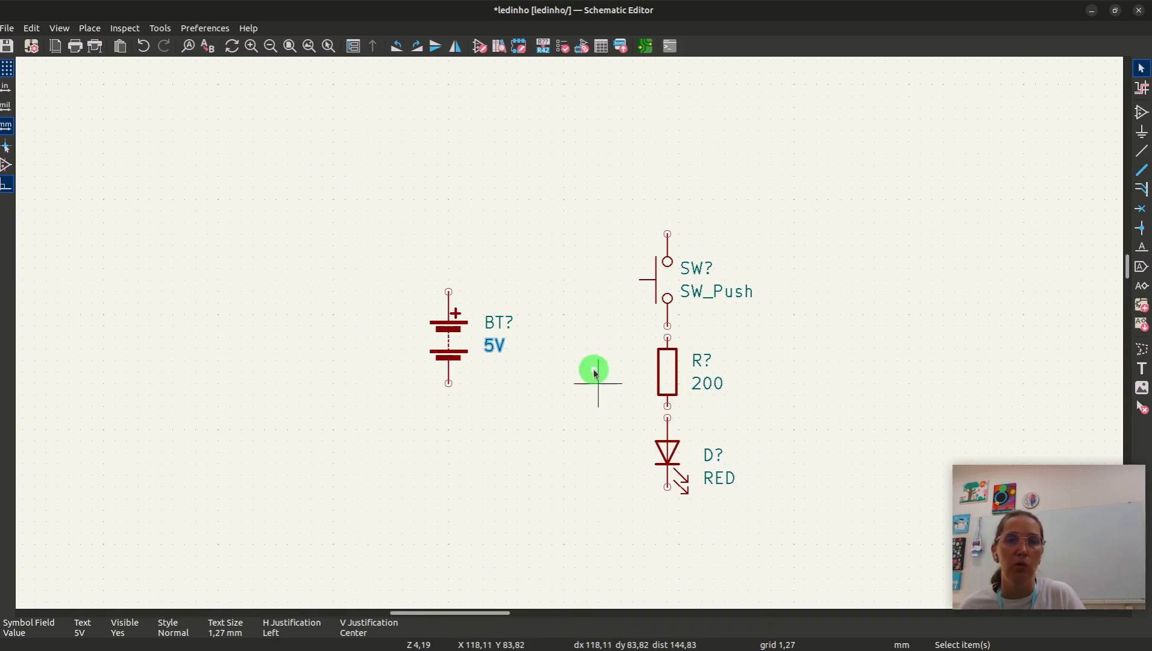
Inspect the reference fields of the battery and the resistor, closing each without edits
click(494, 323)
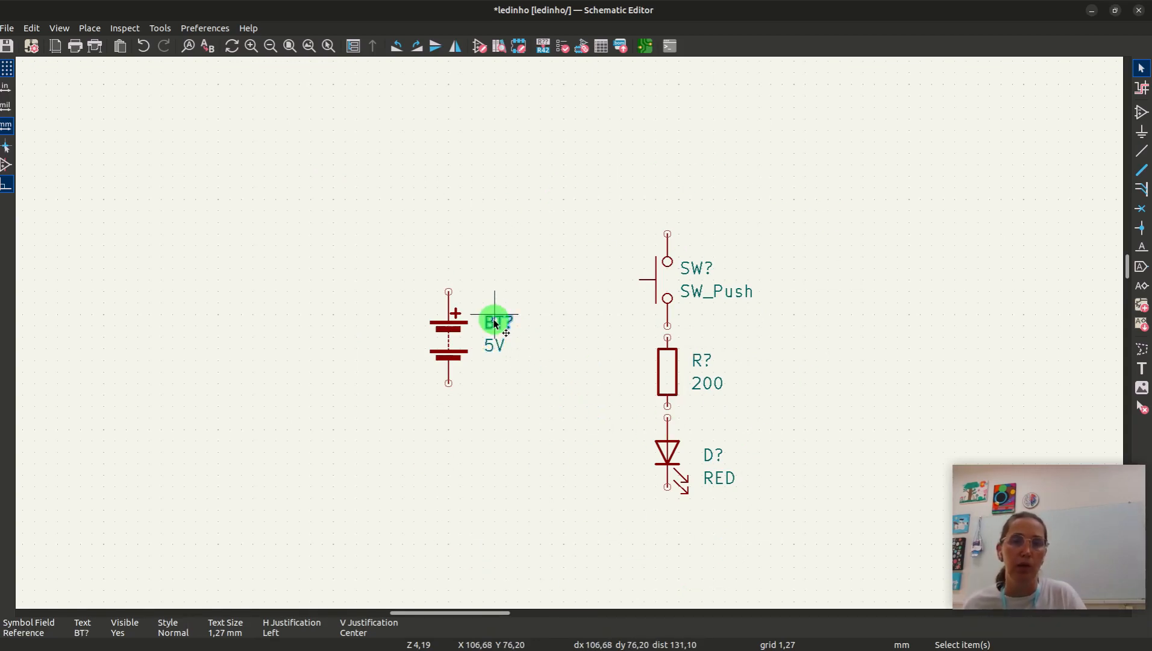
double_click(494, 324)
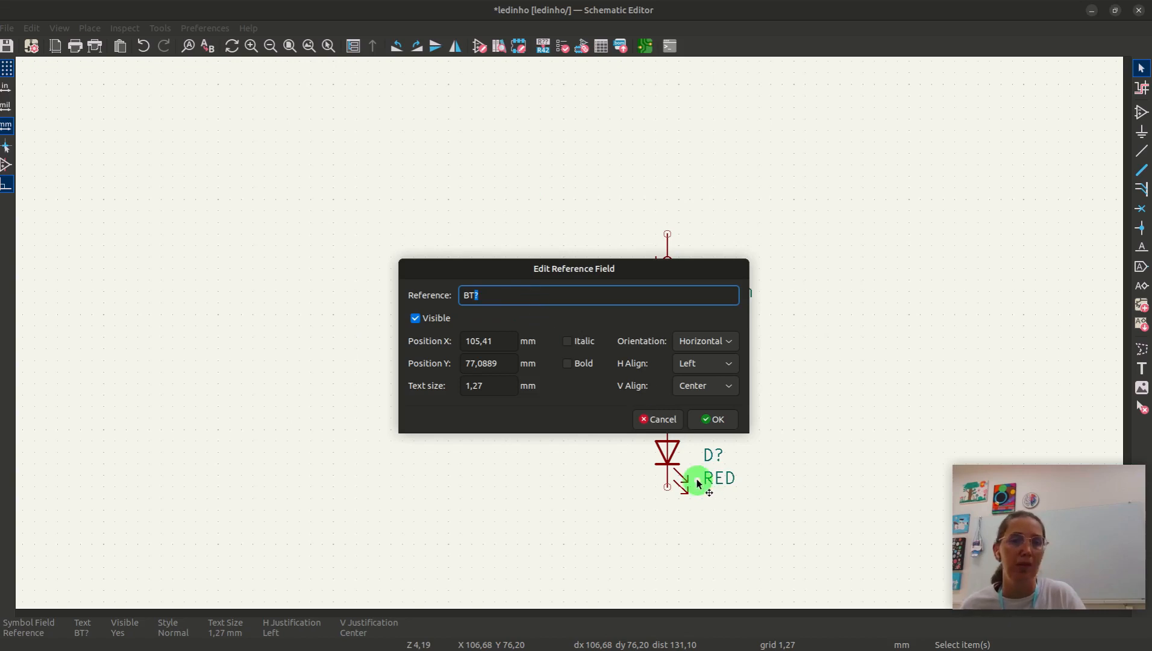
click(660, 418)
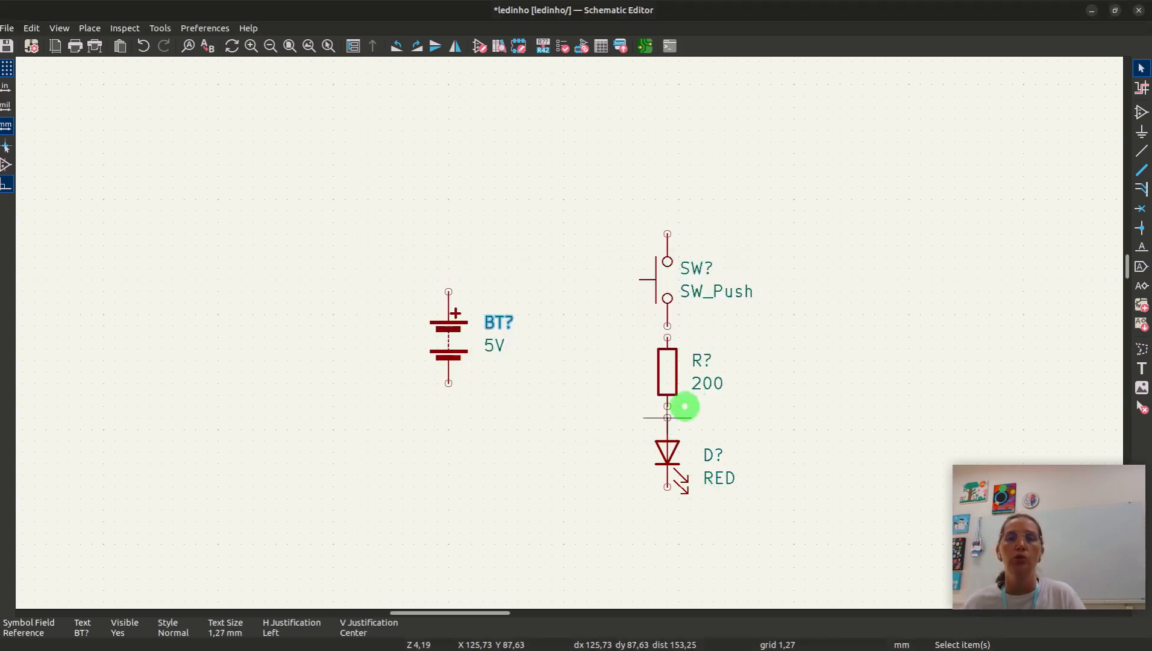
double_click(706, 361)
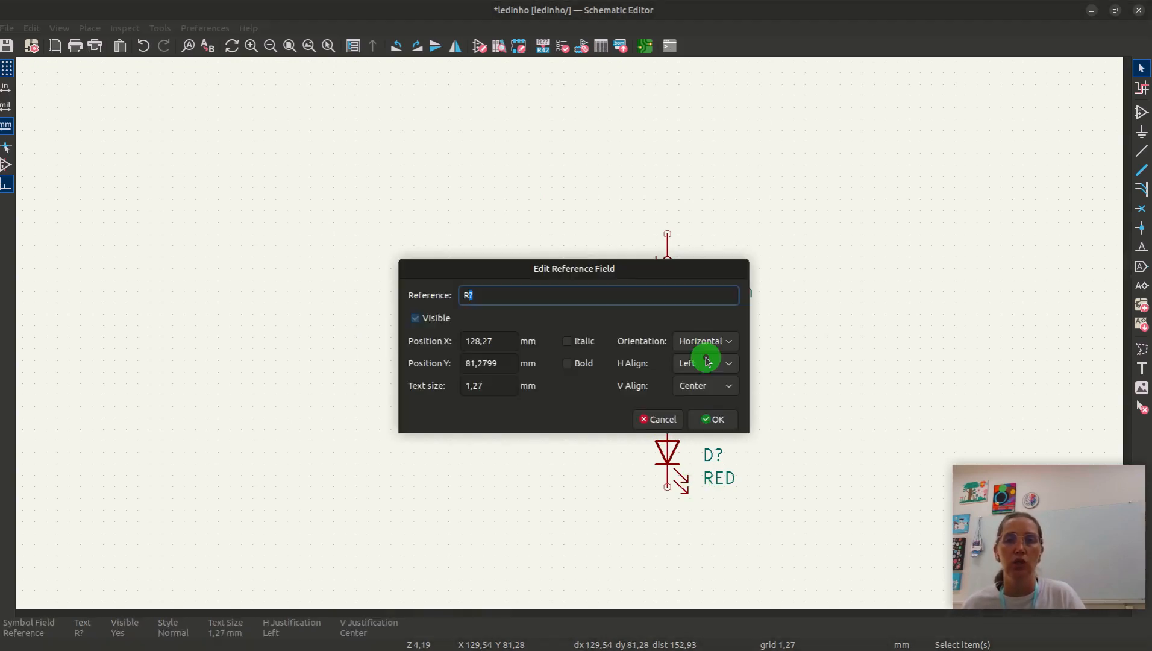
click(663, 420)
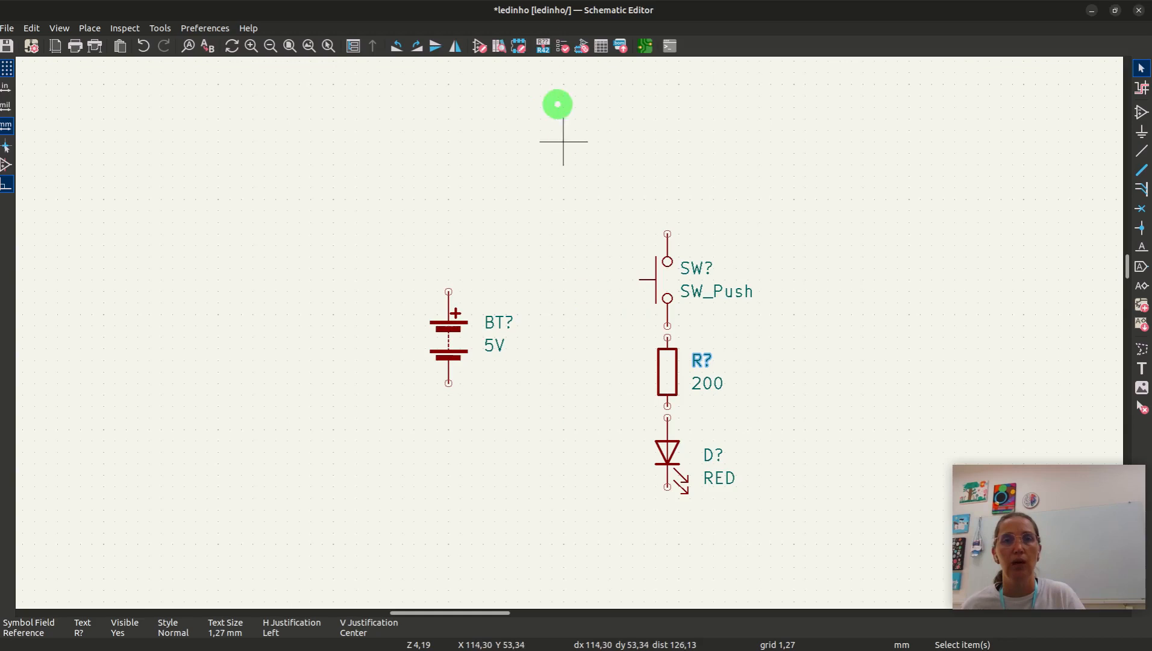
Annotate the entire schematic, keeping existing annotations, sorting symbols by X position and using the first free number after 0
click(544, 47)
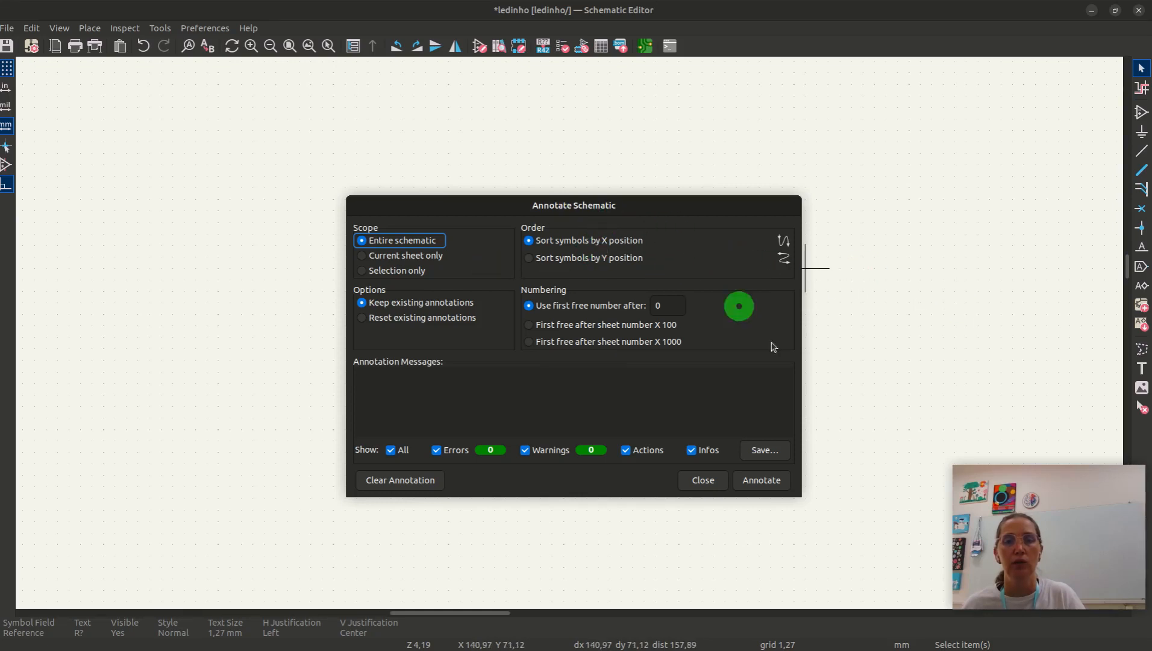
click(760, 482)
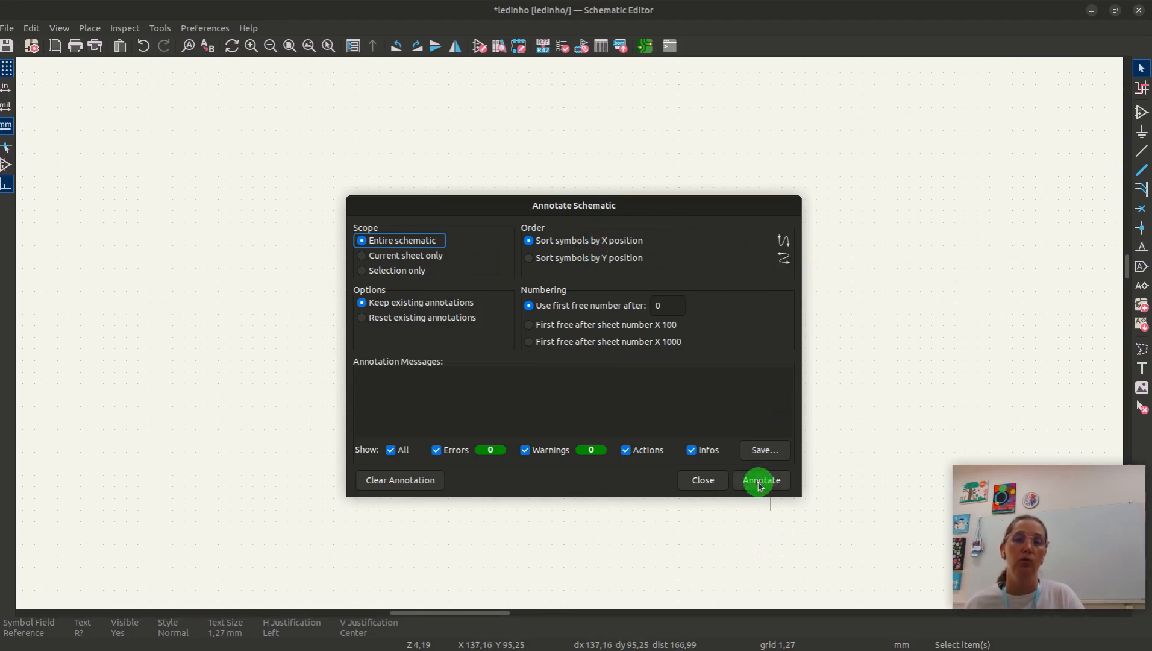
click(703, 481)
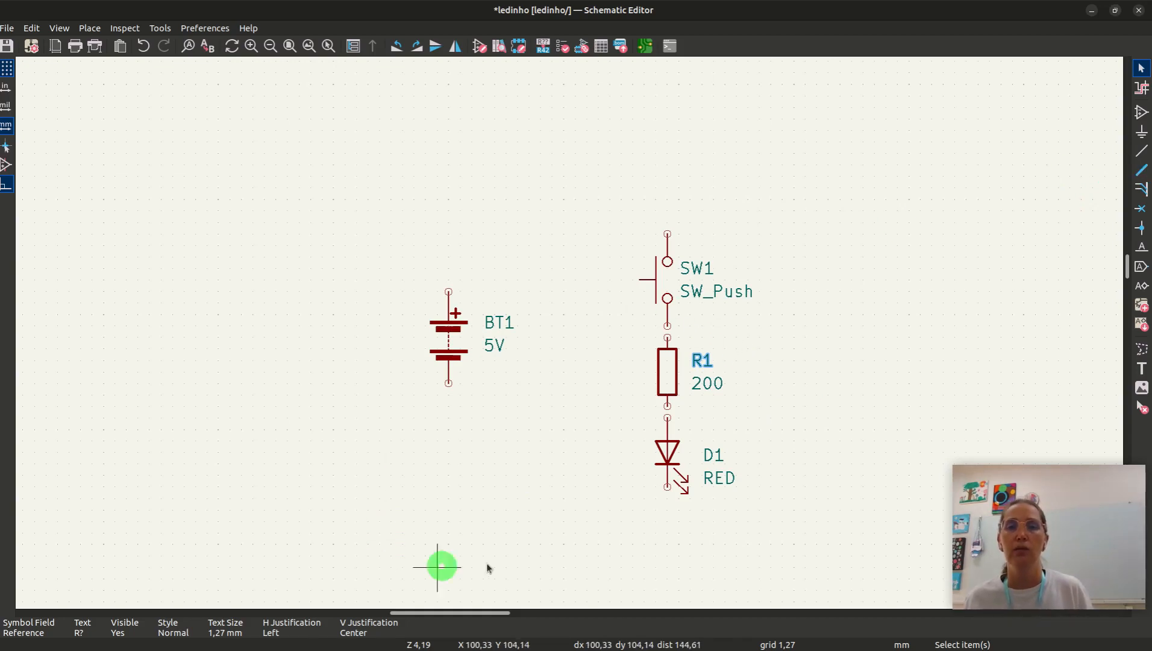
Wire the battery, push button, resistor and LED into one closed series loop, with the battery's positive terminal feeding the push button
click(1140, 158)
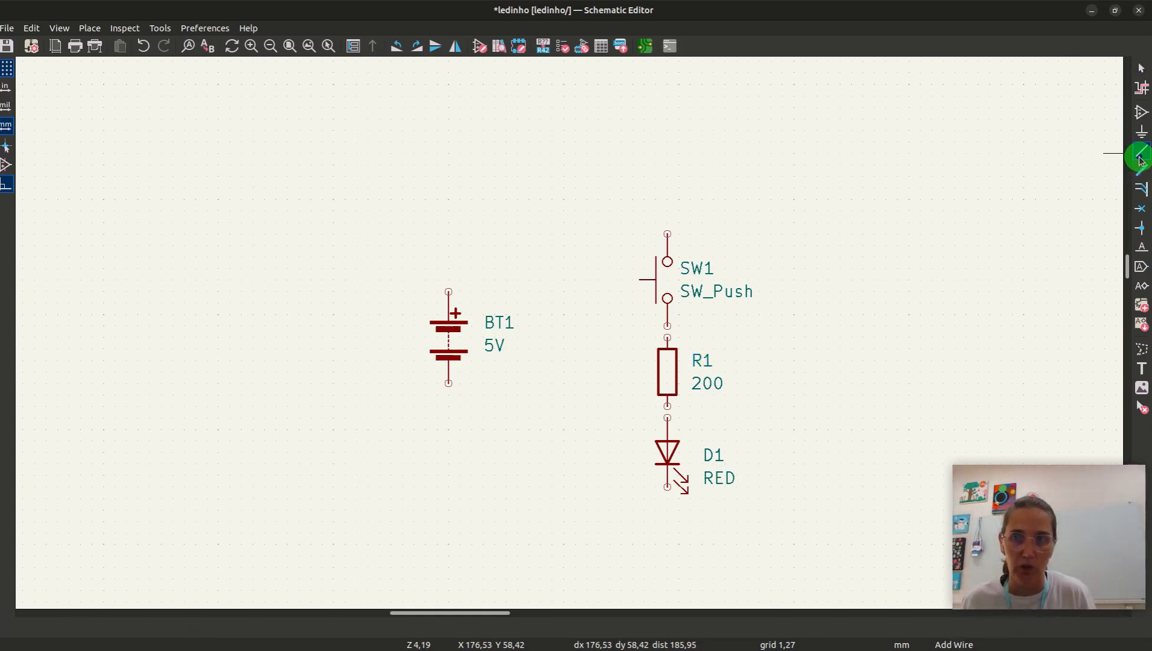
key(Escape)
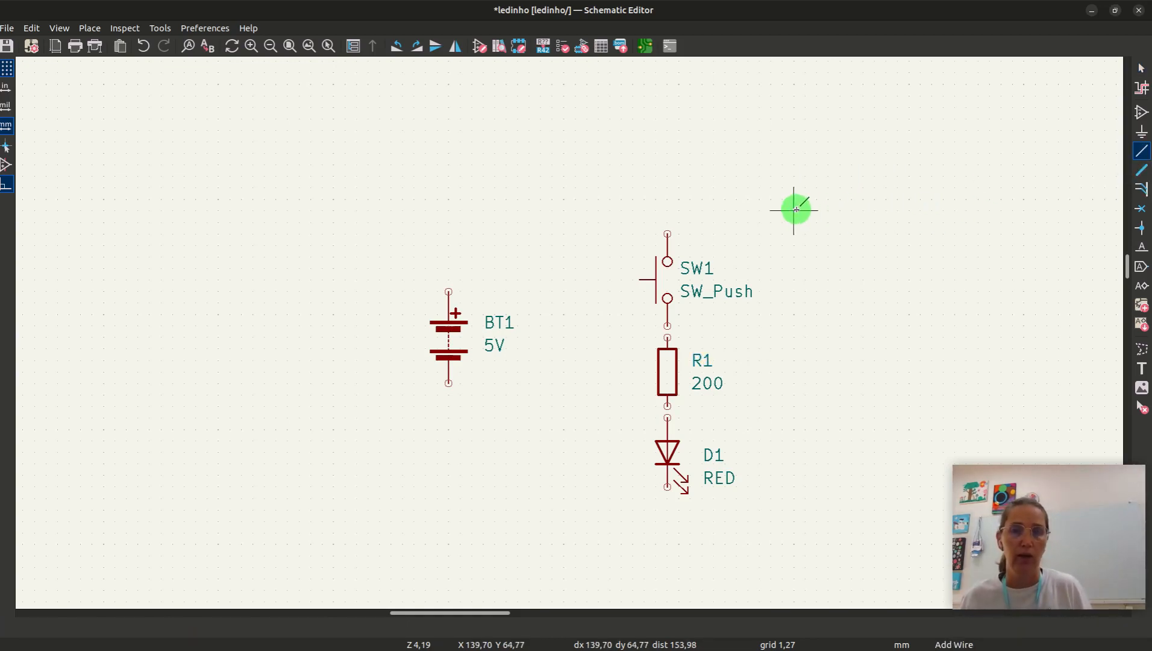
click(667, 234)
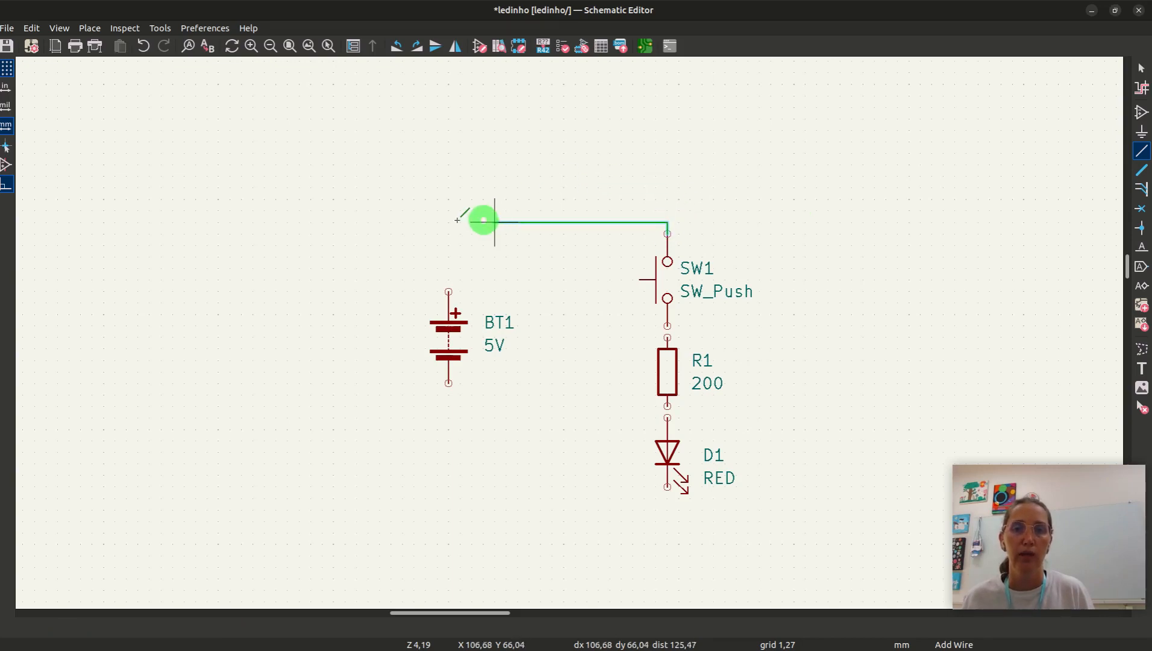
click(448, 294)
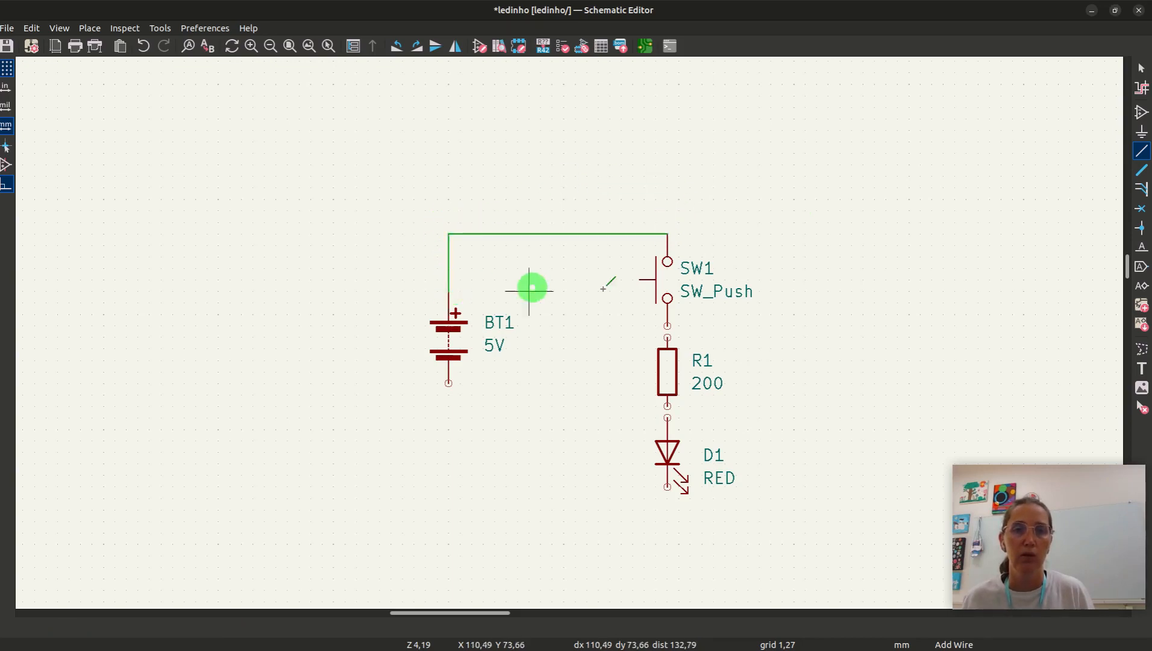
click(668, 325)
click(667, 337)
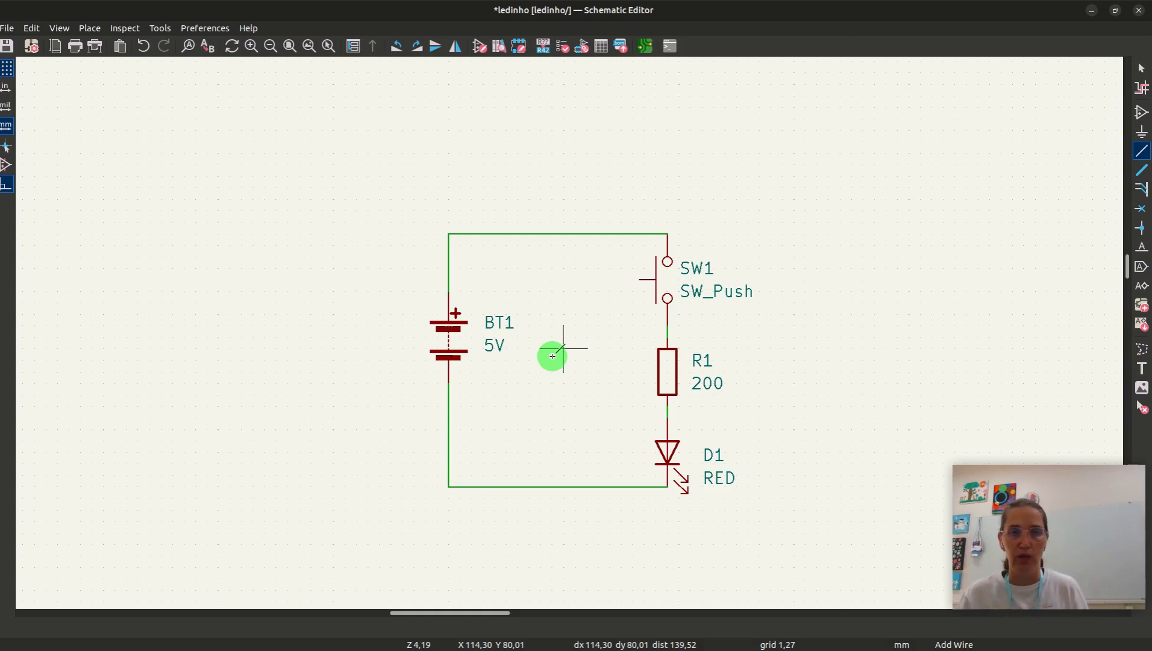
key(alt+Tab)
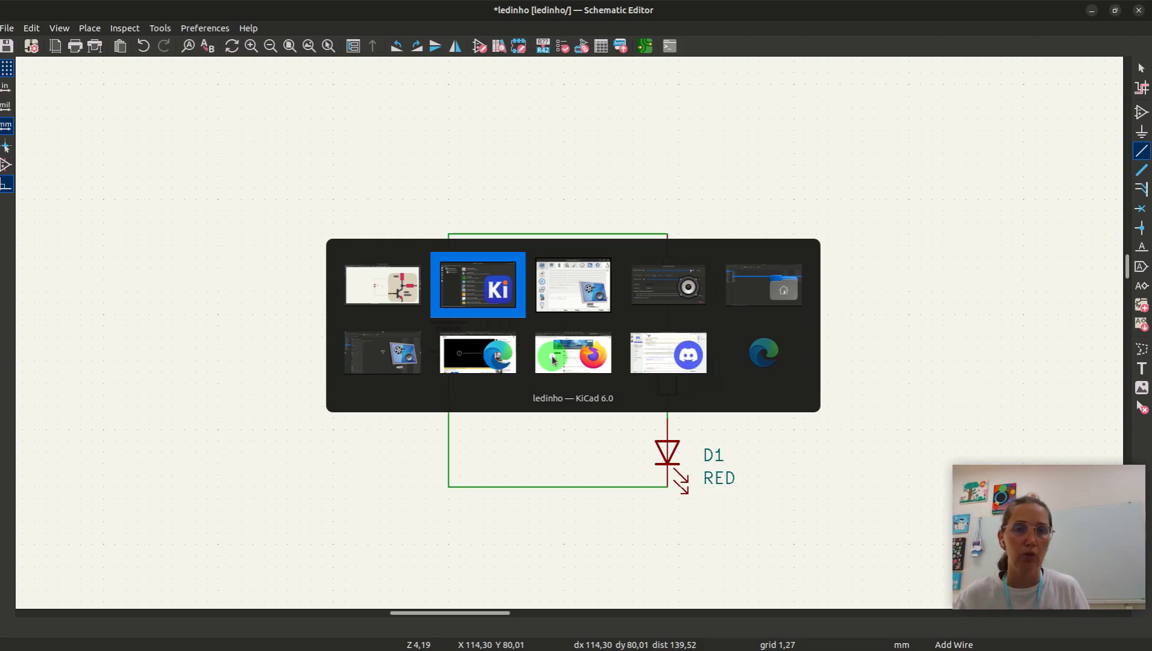
key(alt+Tab)
key(alt+Tab)
key(alt+Tab)
key(alt+Tab)
key(alt+Tab)
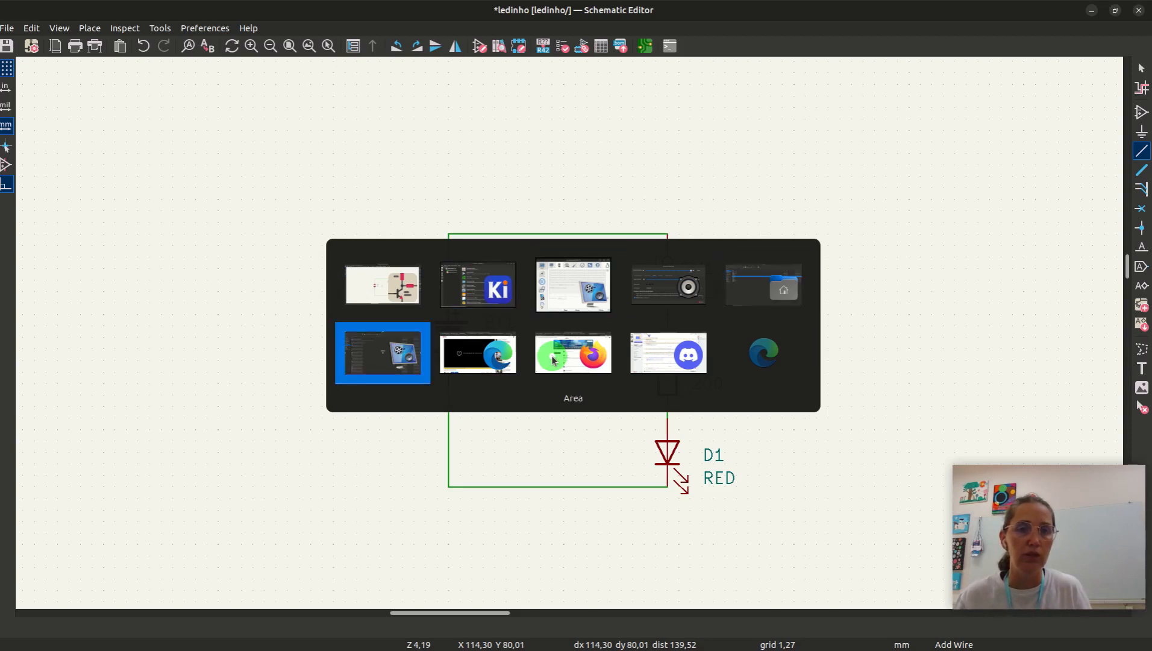
key(Escape)
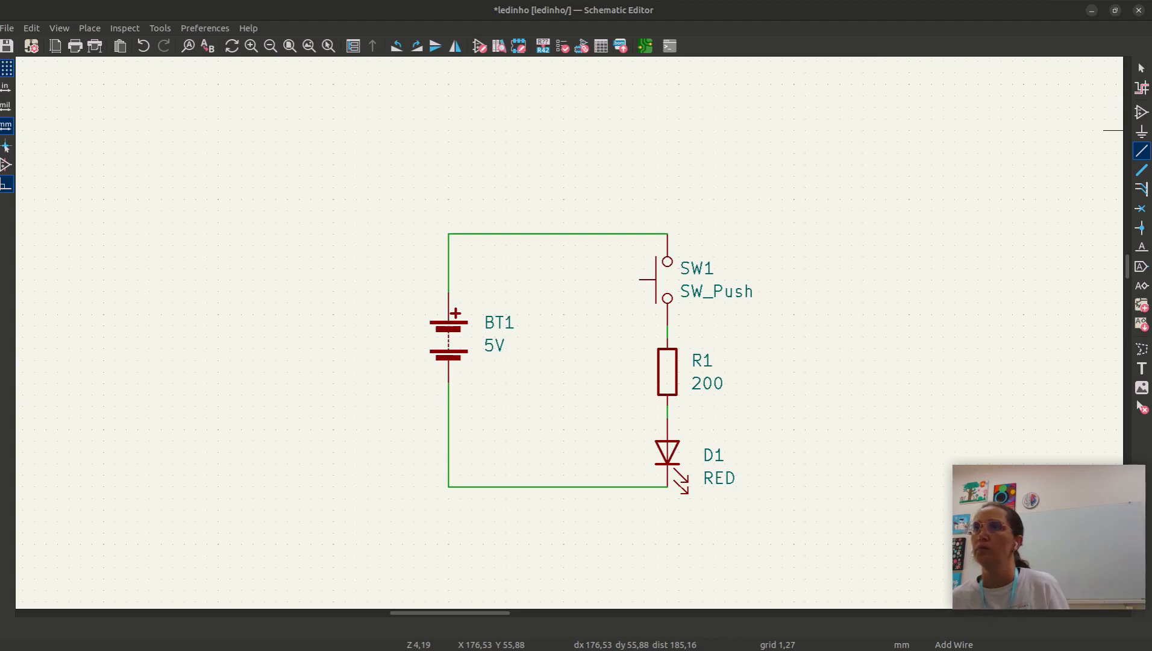
Switch to Microsoft Edge, search the web for "red led datasheet" and open the Farnell Standard LED PDF
drag(1151, 231, 380, 18)
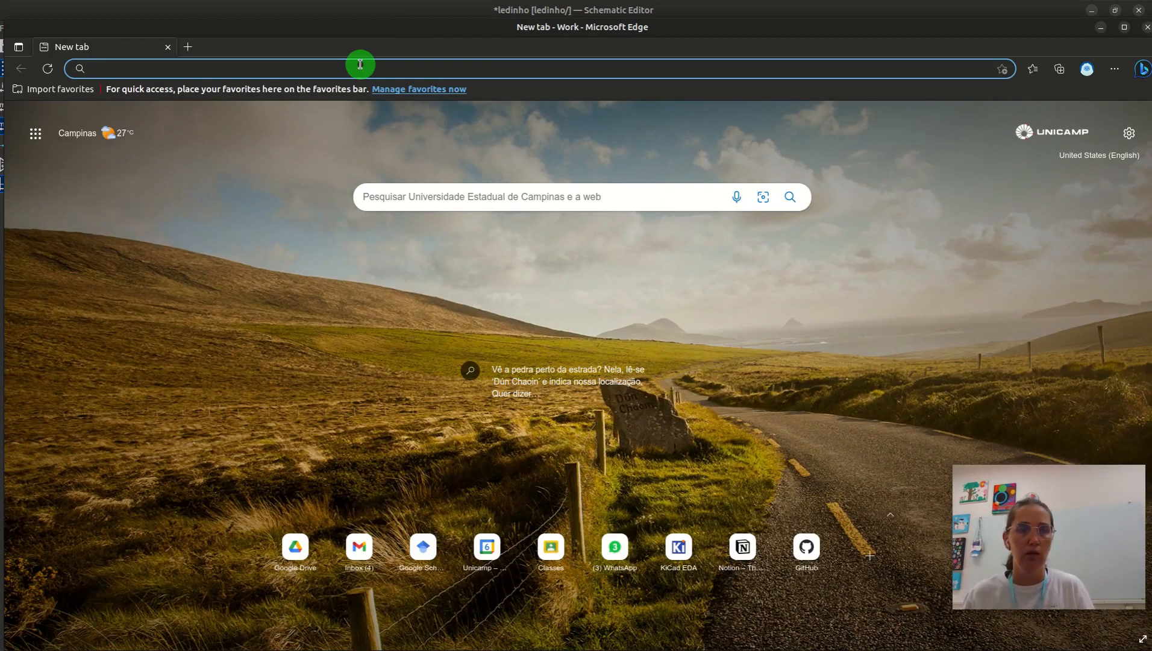
text(red led datas)
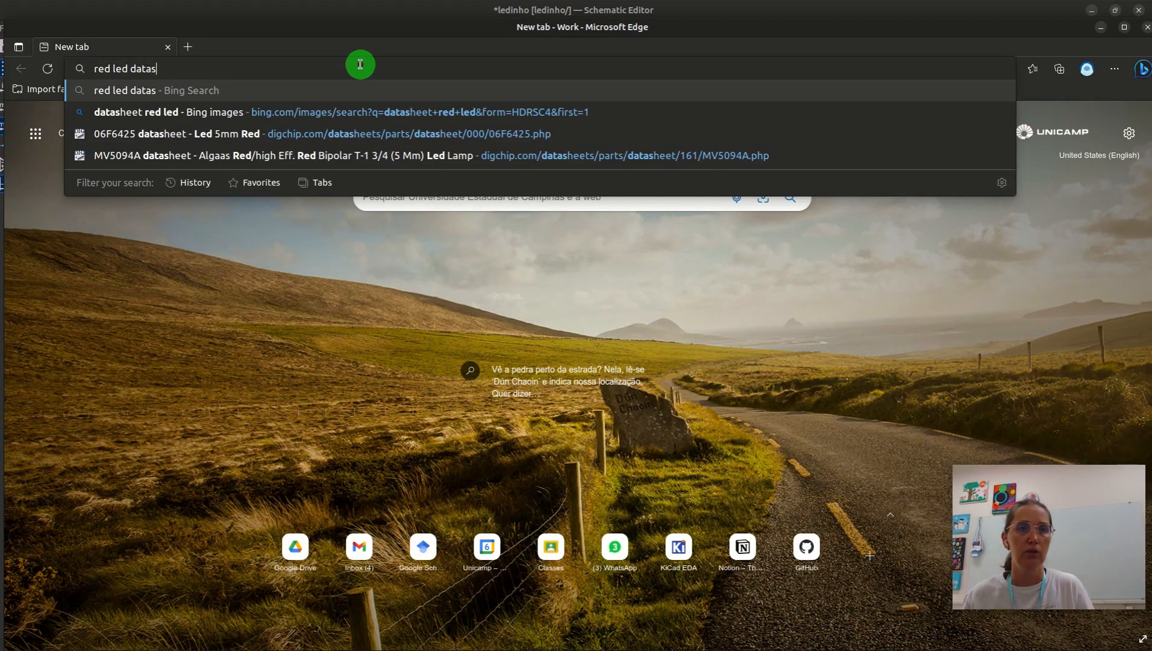
text(heet)
key(Return)
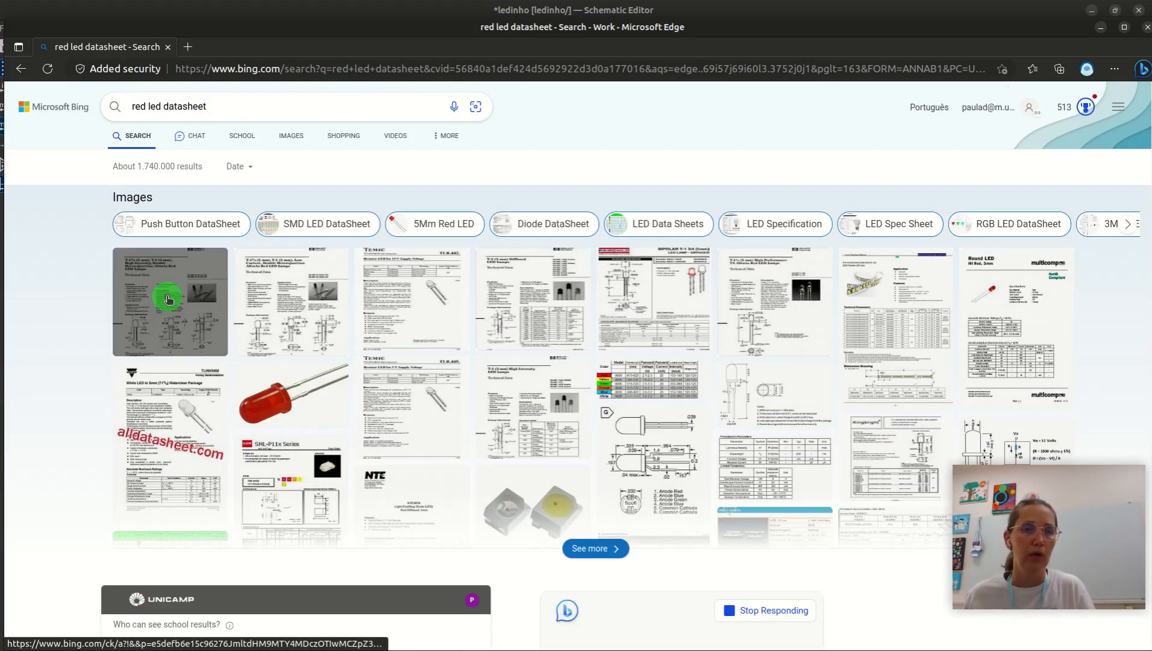
scroll(198, 391, down, 5)
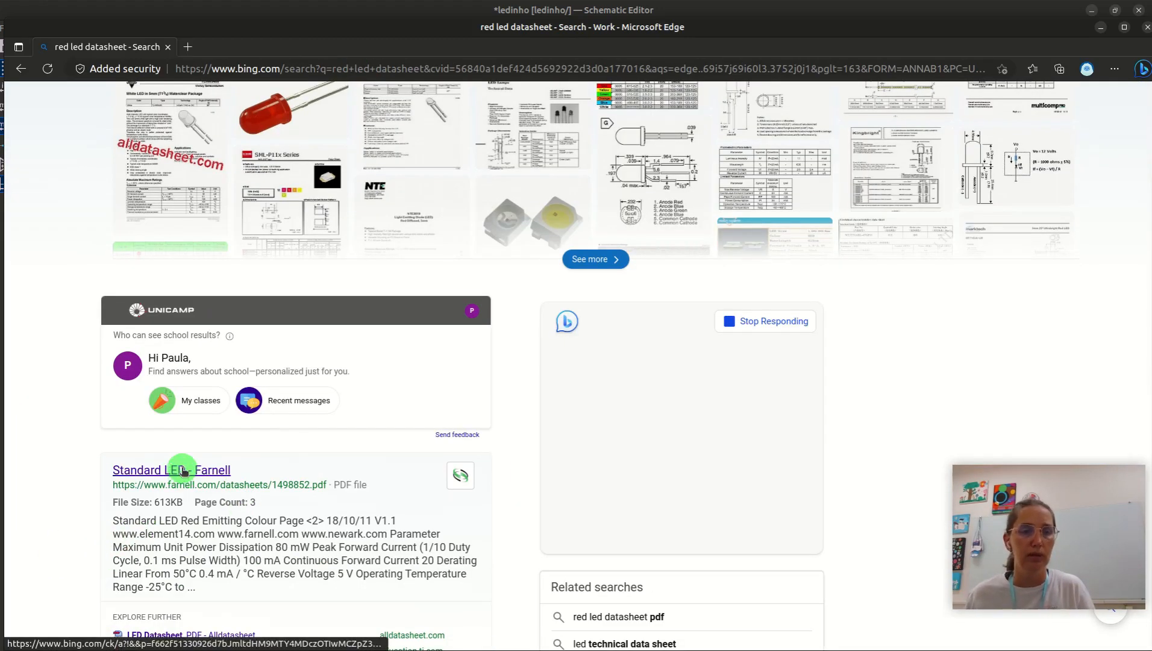
click(184, 471)
Examine the LED datasheet's package dimensions, maximum ratings, forward voltage and current values, and characteristic curves
scroll(409, 271, down, 1)
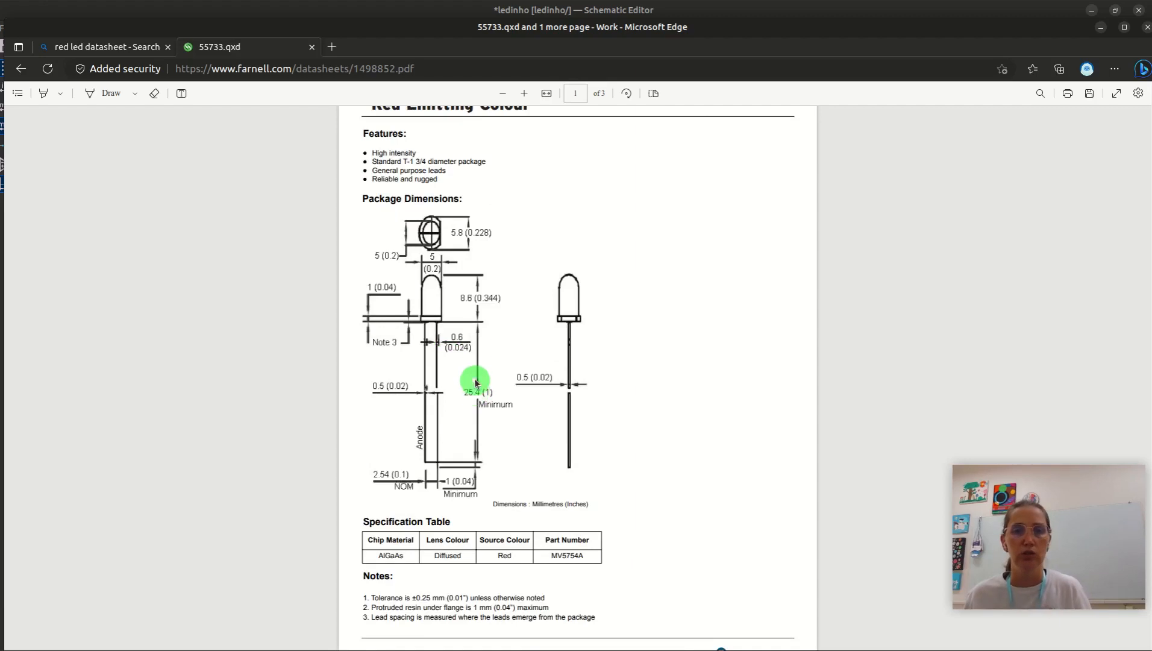
scroll(476, 381, down, 9)
scroll(444, 338, up, 10)
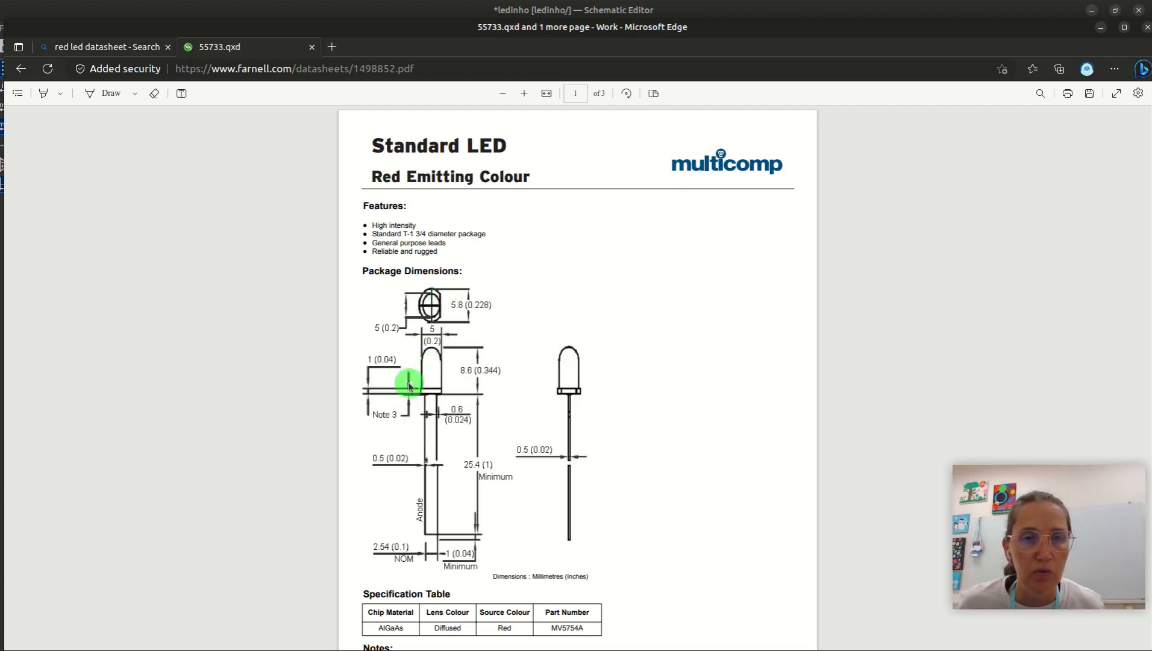
scroll(434, 379, down, 3)
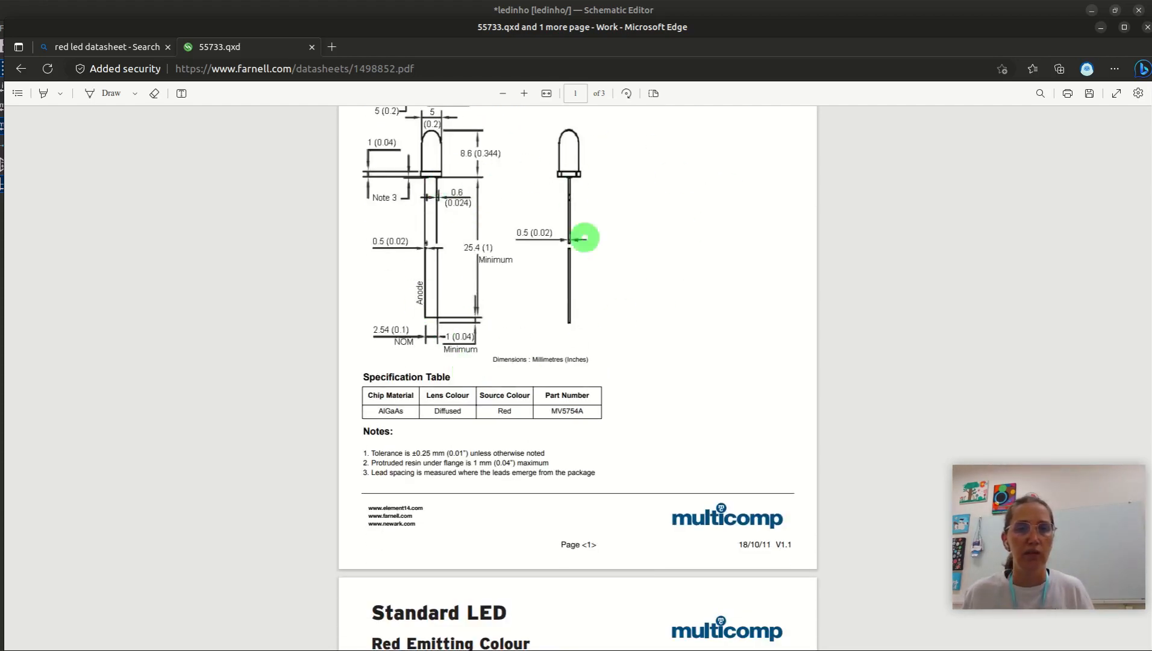
scroll(479, 332, down, 7)
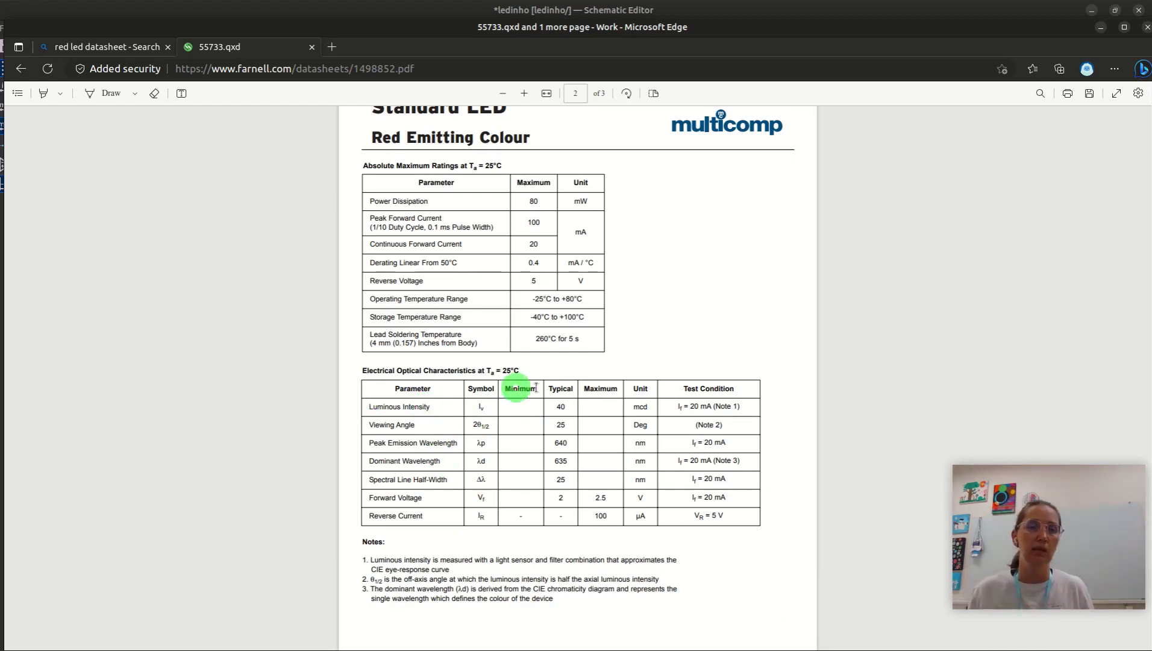
scroll(474, 410, down, 12)
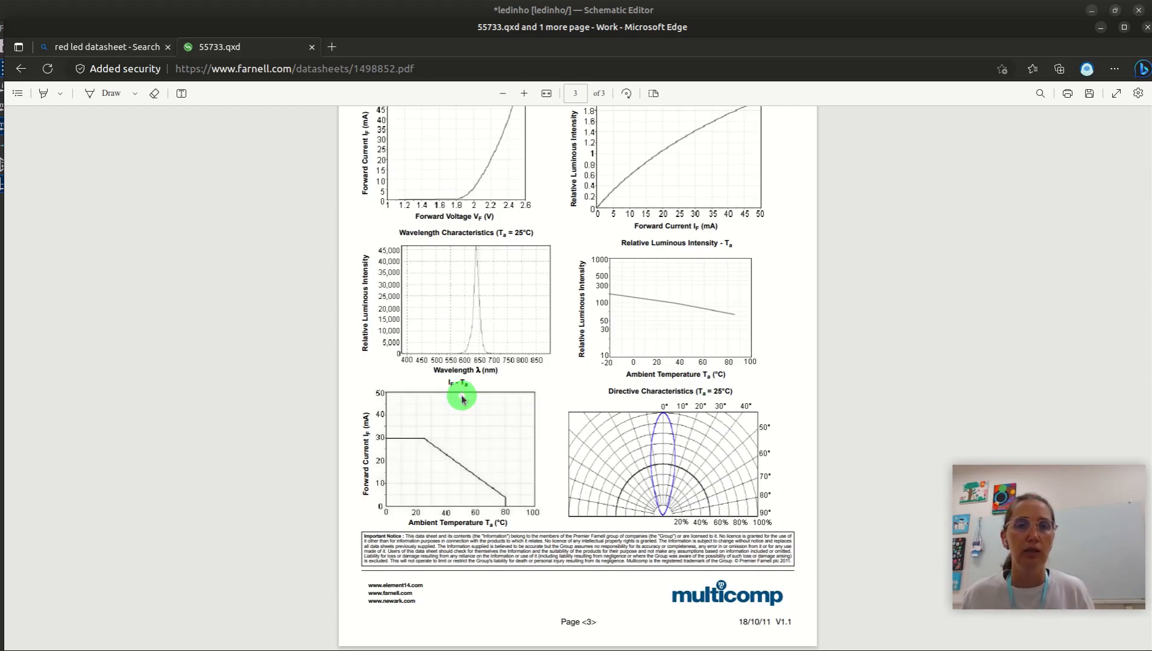
scroll(462, 399, up, 3)
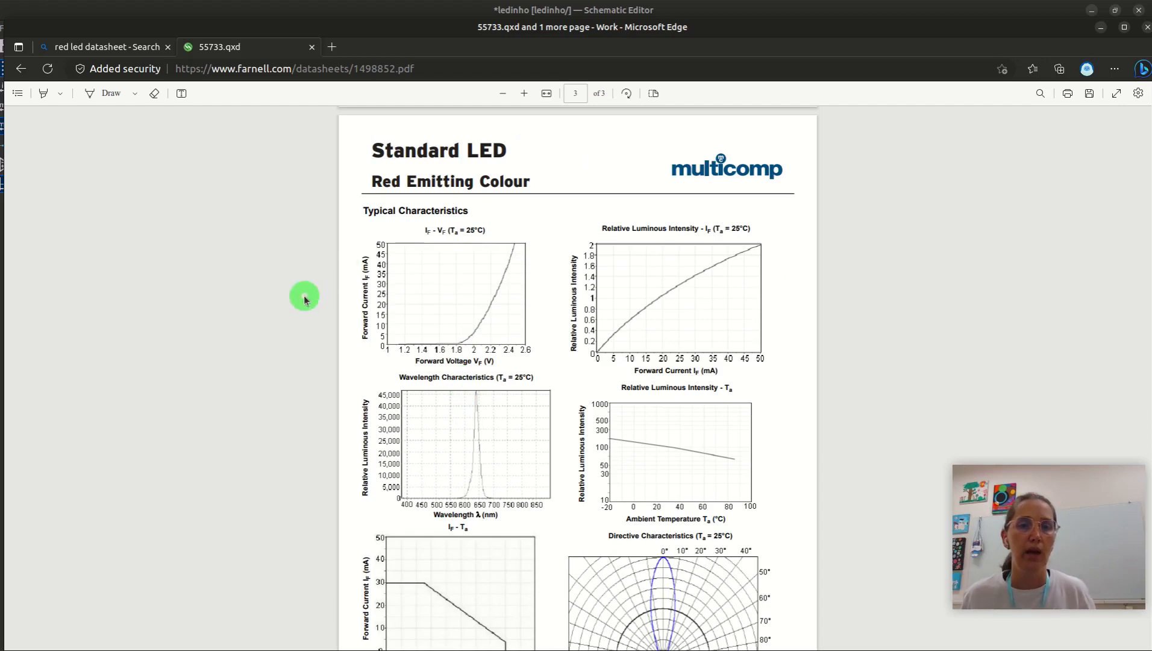
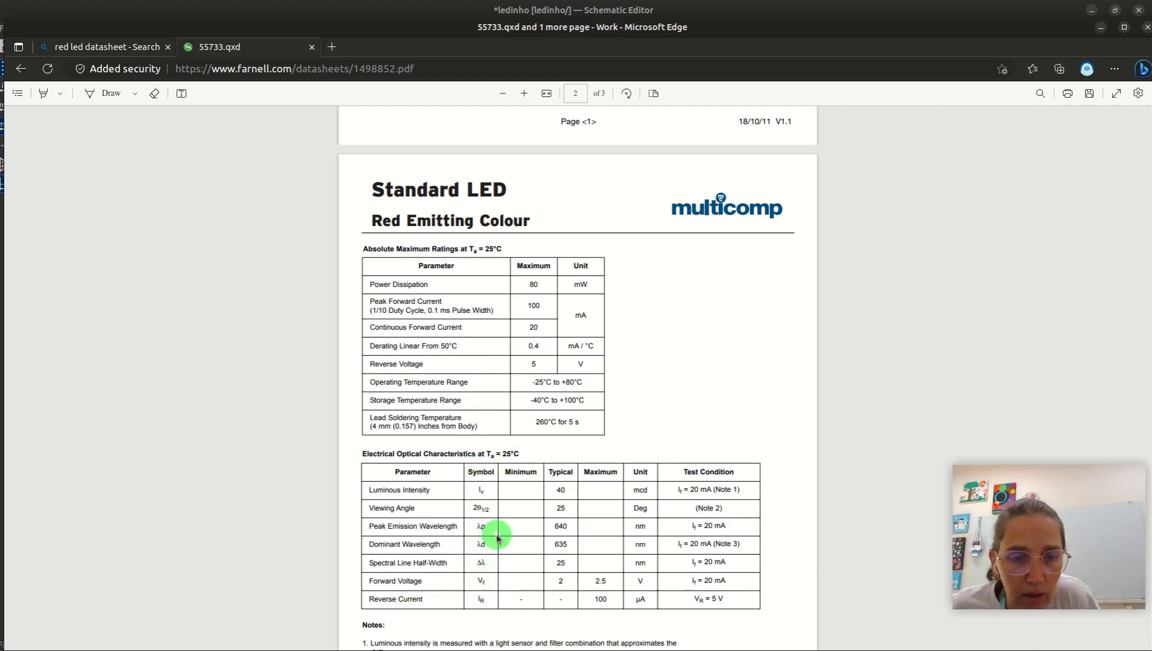
scroll(437, 609, down, 10)
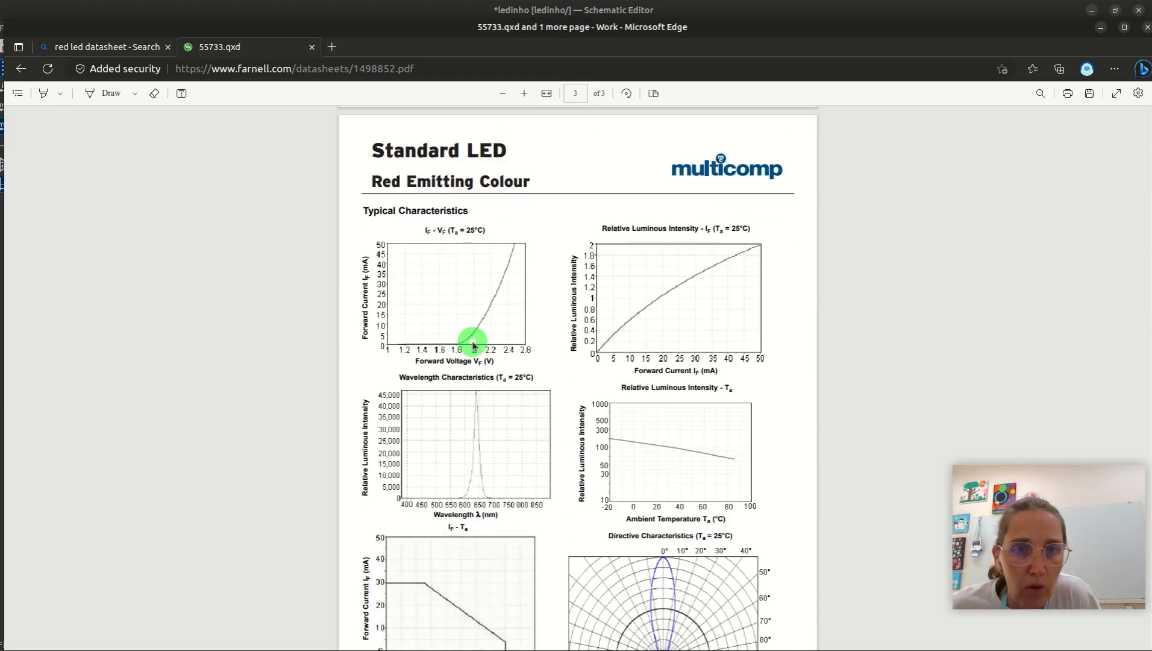
scroll(469, 344, down, 2)
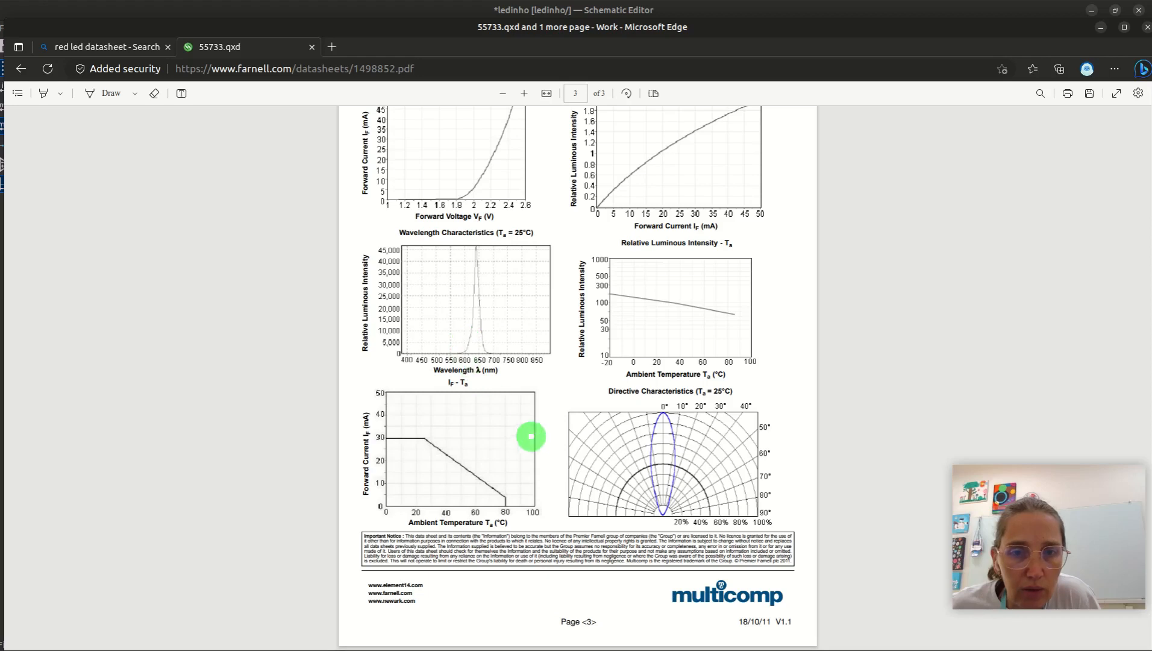
scroll(535, 440, up, 15)
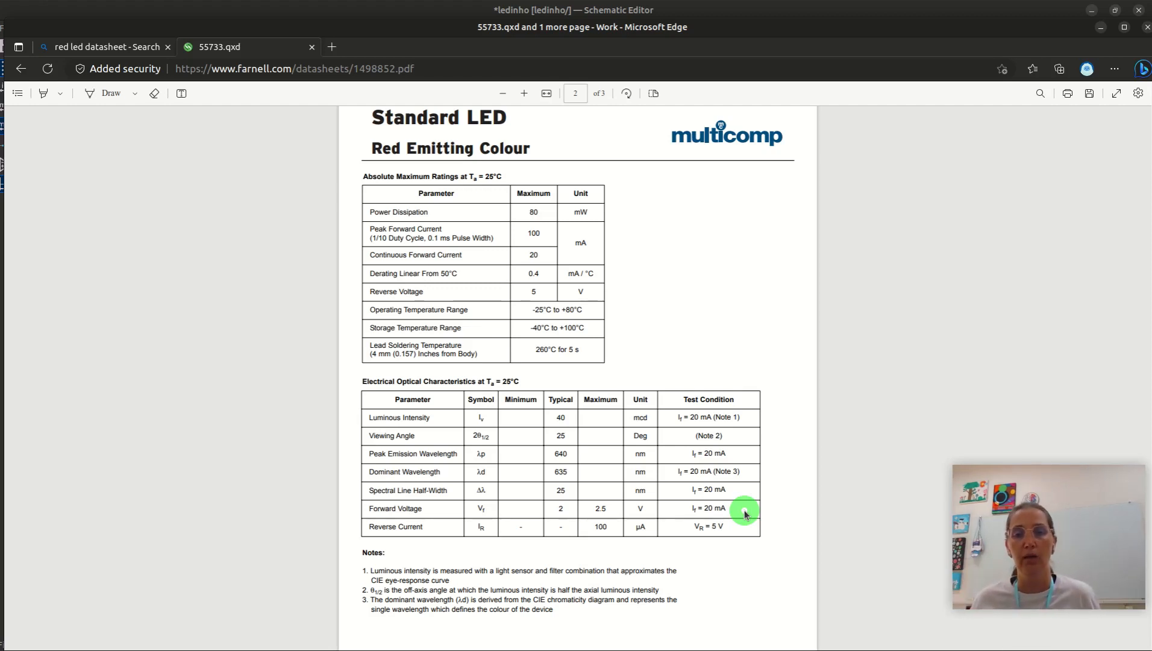
scroll(642, 596, down, 3)
scroll(596, 596, down, 6)
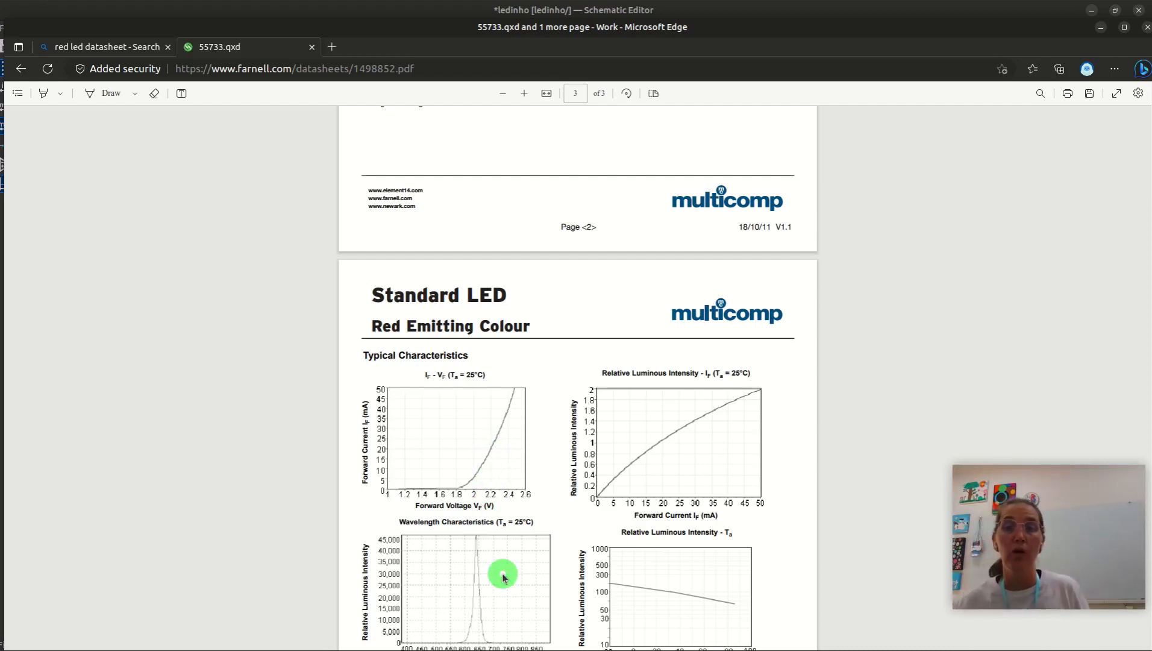
Return to the KiCad schematic, open the system calculator beside the circuit and calculate the resistor's voltage drop as 5−2,2
key(alt+Tab)
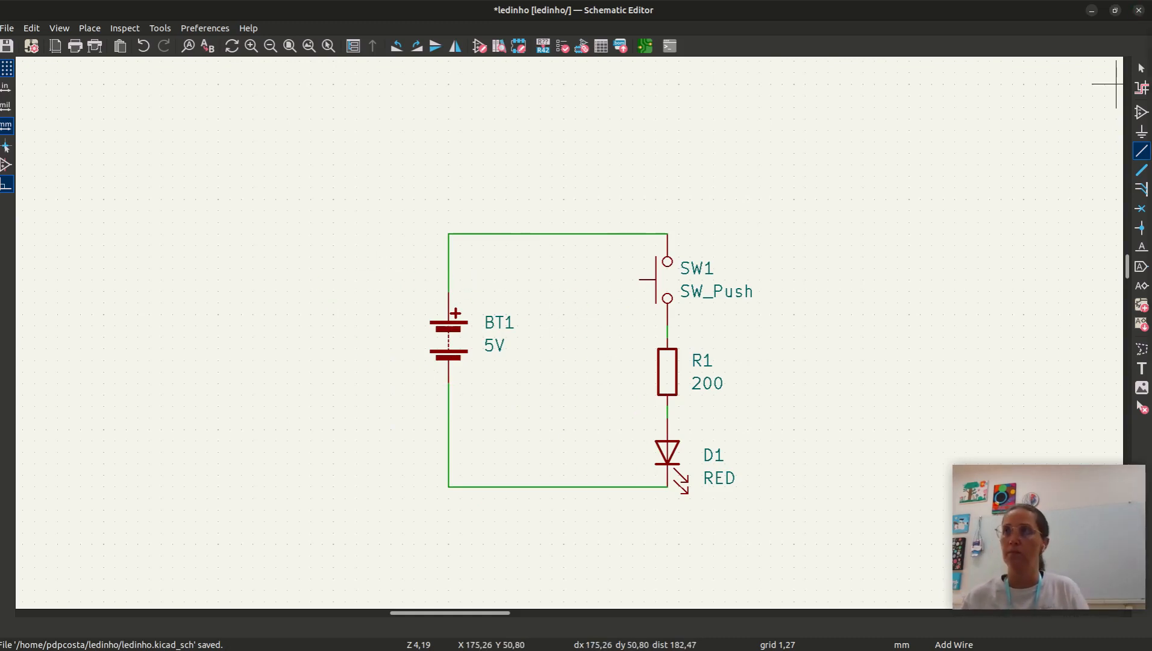
key(XF86Calculator)
drag(753, 190, 354, 111)
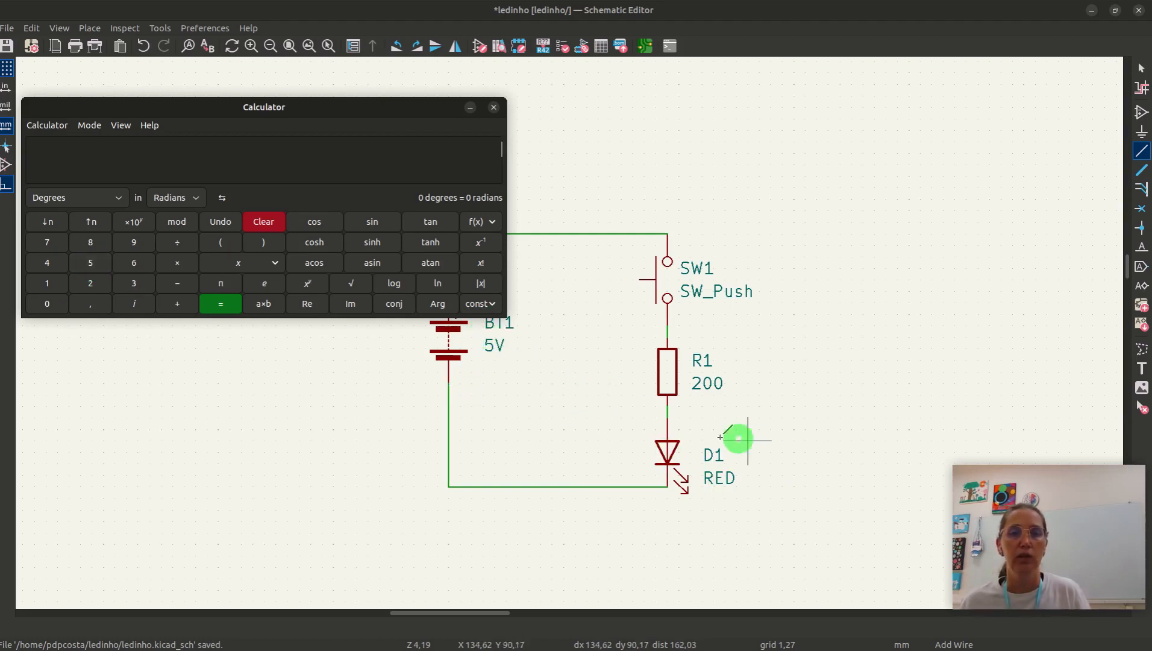
click(91, 267)
click(176, 283)
click(91, 285)
click(90, 303)
click(91, 283)
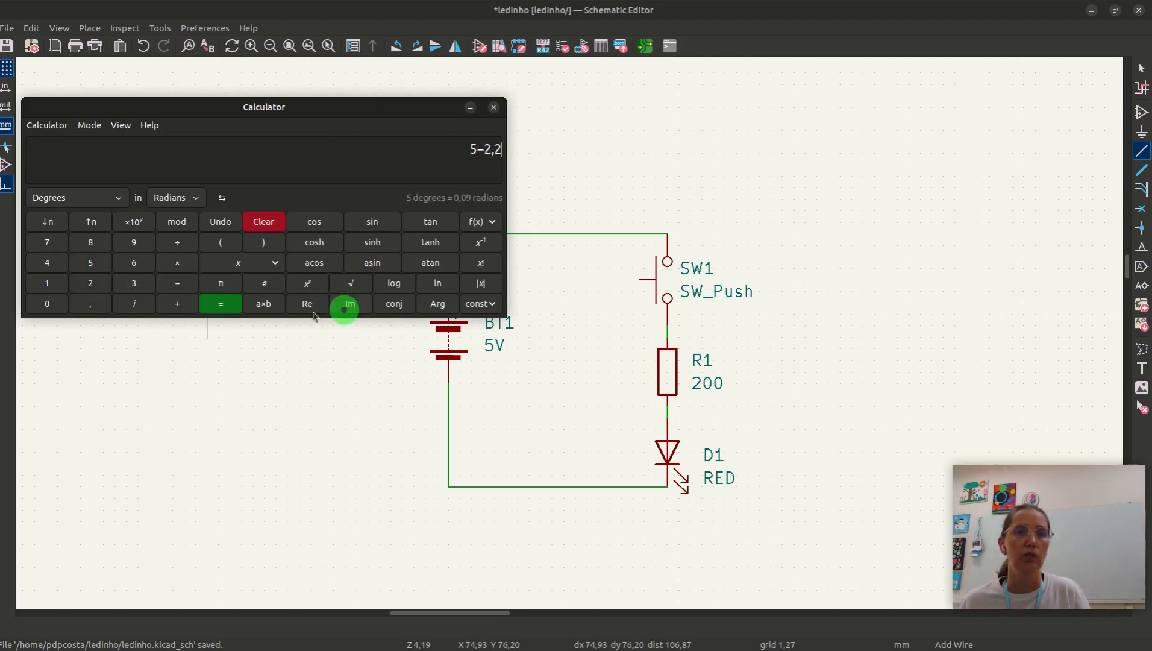
click(218, 304)
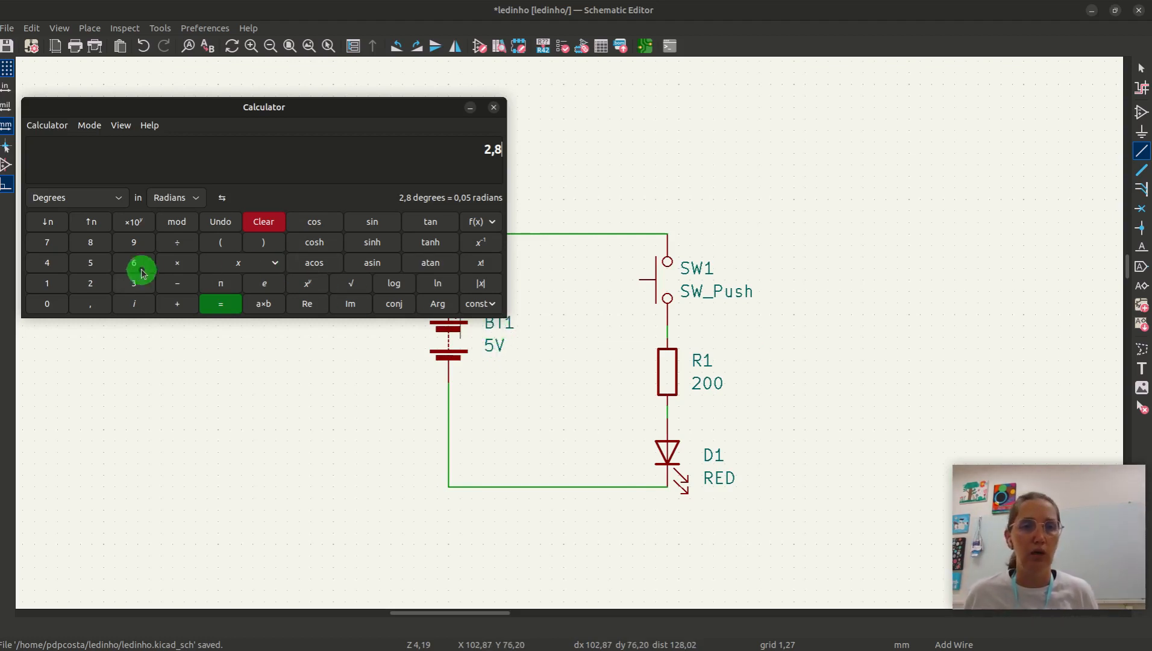
Divide the calculated voltage drop by the resistor's 200 ohms to obtain the LED current
click(178, 242)
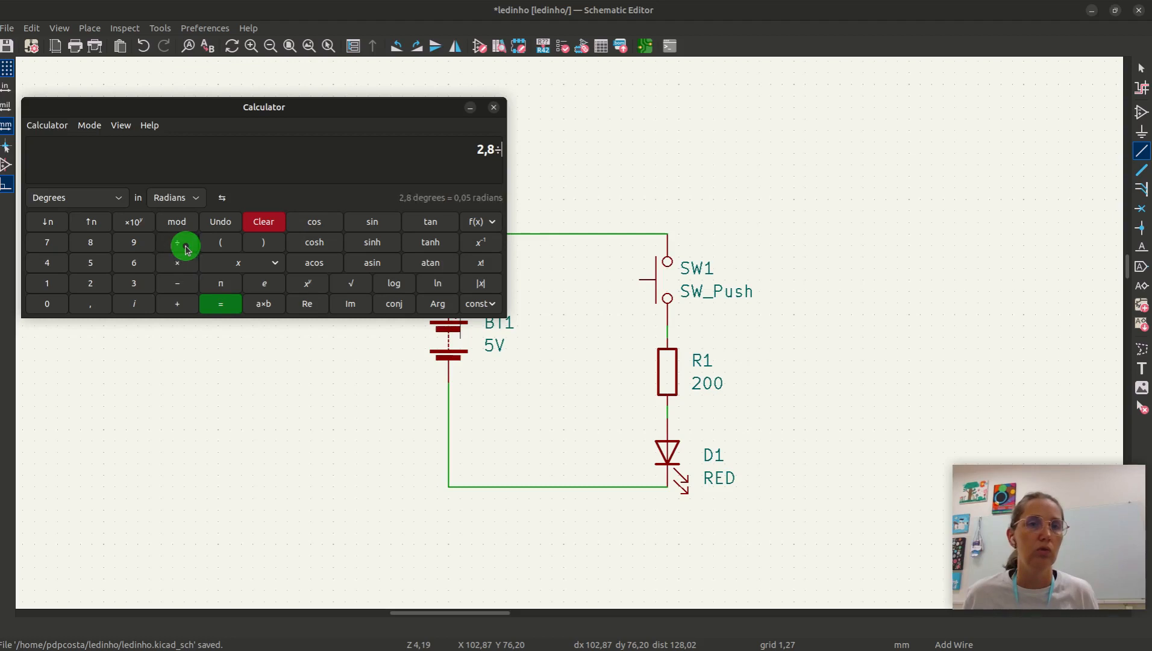
click(90, 282)
click(47, 302)
click(47, 302)
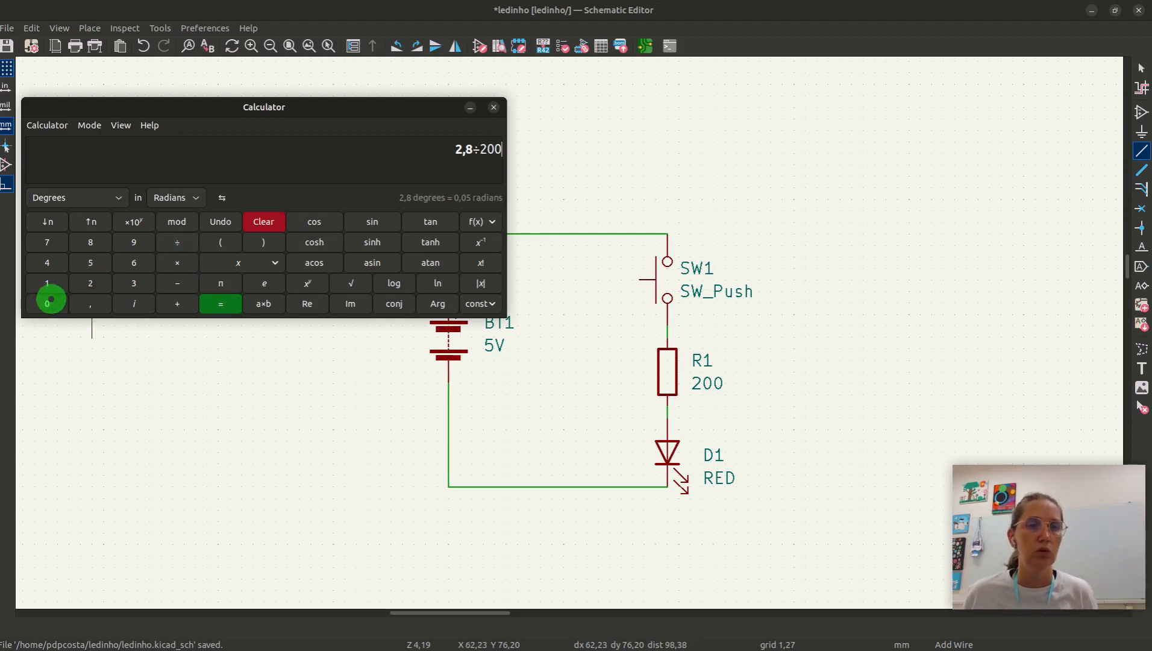
click(220, 306)
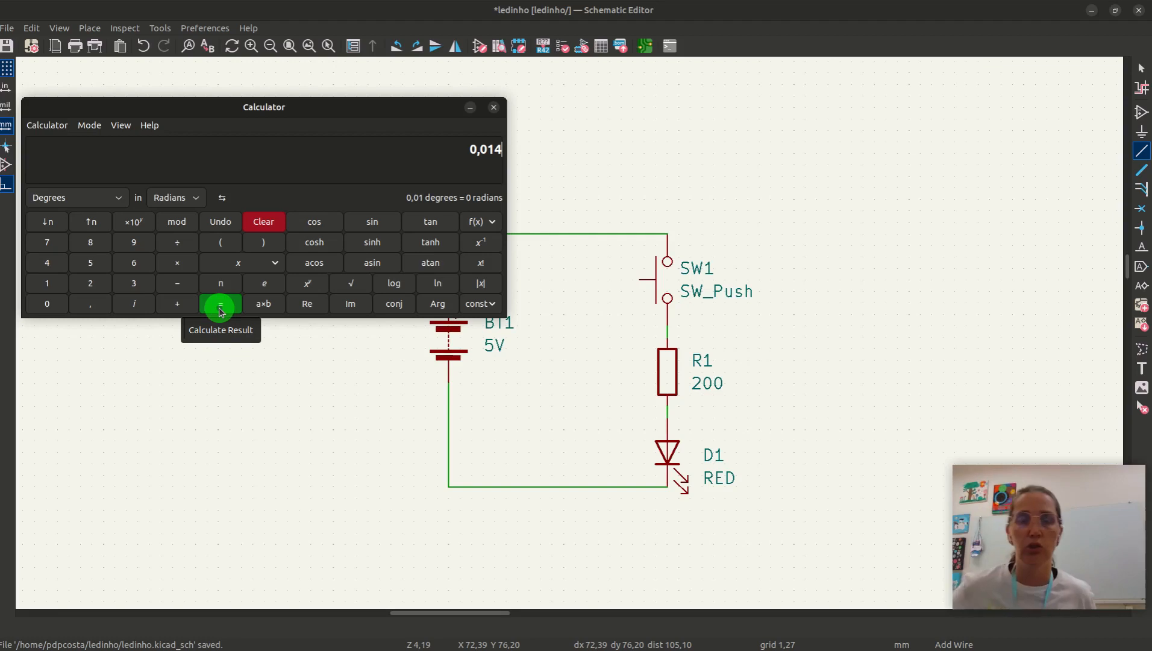
Calculate the resistance for 20 mA as 2,8÷0,02, close the calculator and leave the wire tool in the KiCad schematic
click(90, 288)
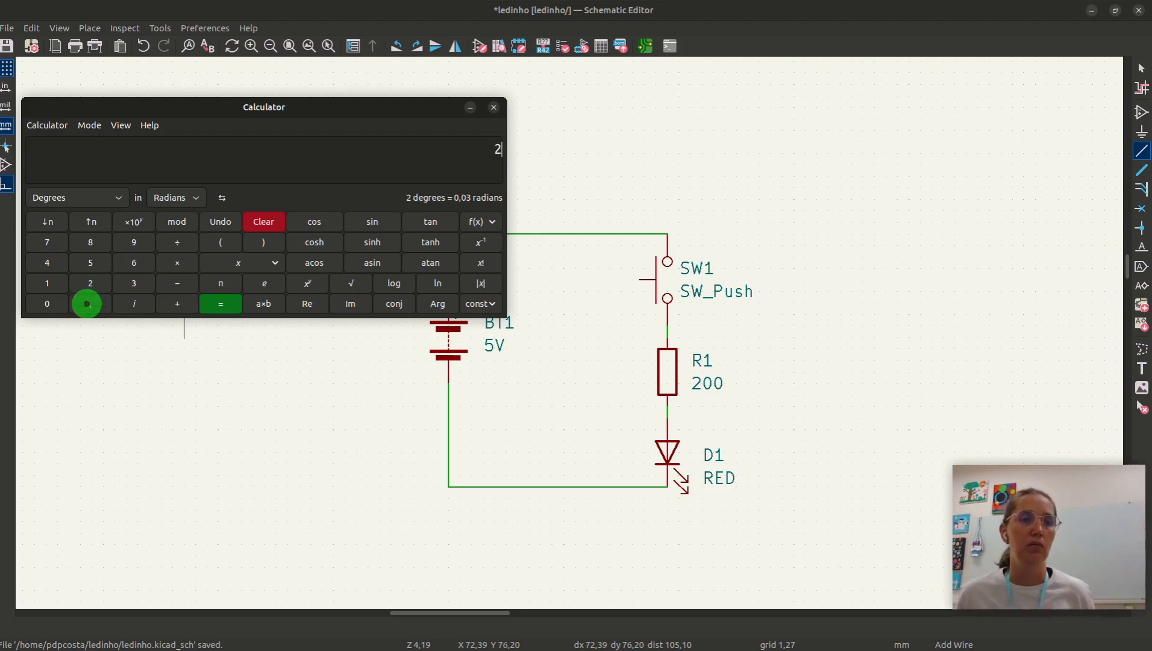
click(89, 303)
click(91, 242)
click(174, 240)
click(45, 310)
click(90, 303)
click(47, 303)
click(89, 283)
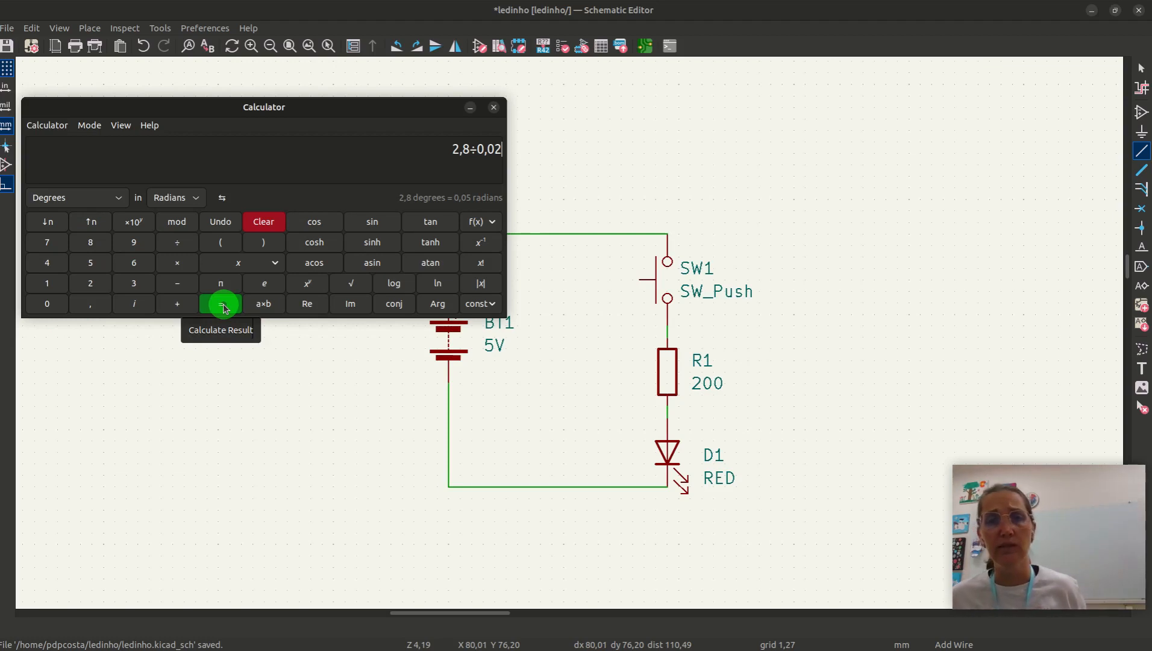
click(223, 304)
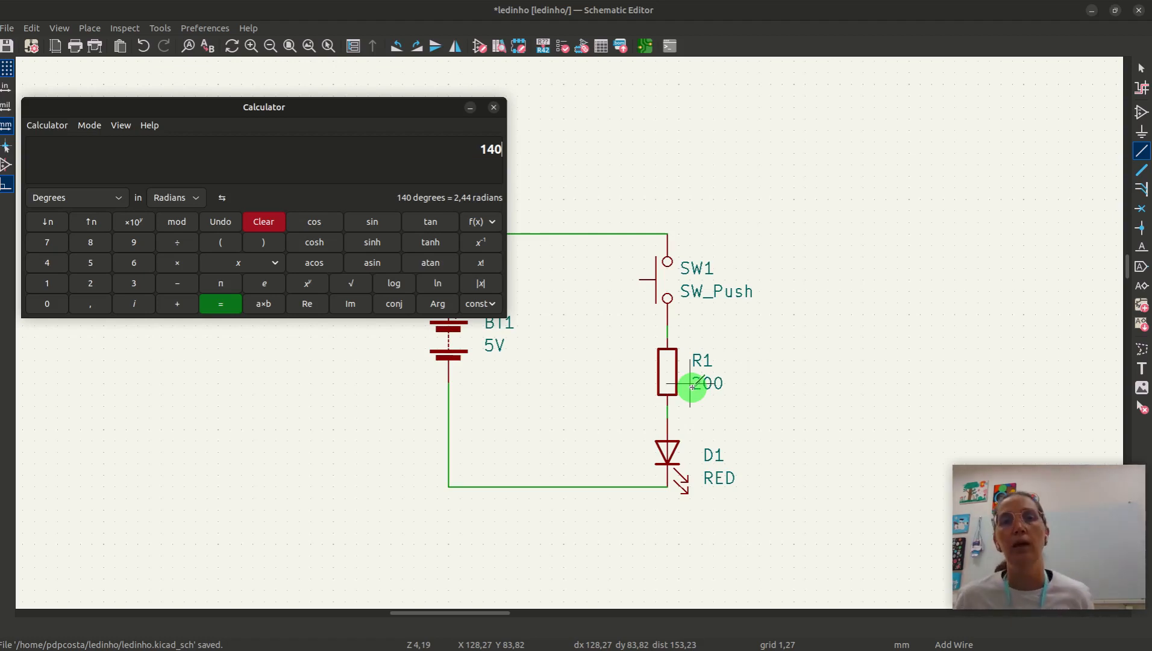
click(494, 108)
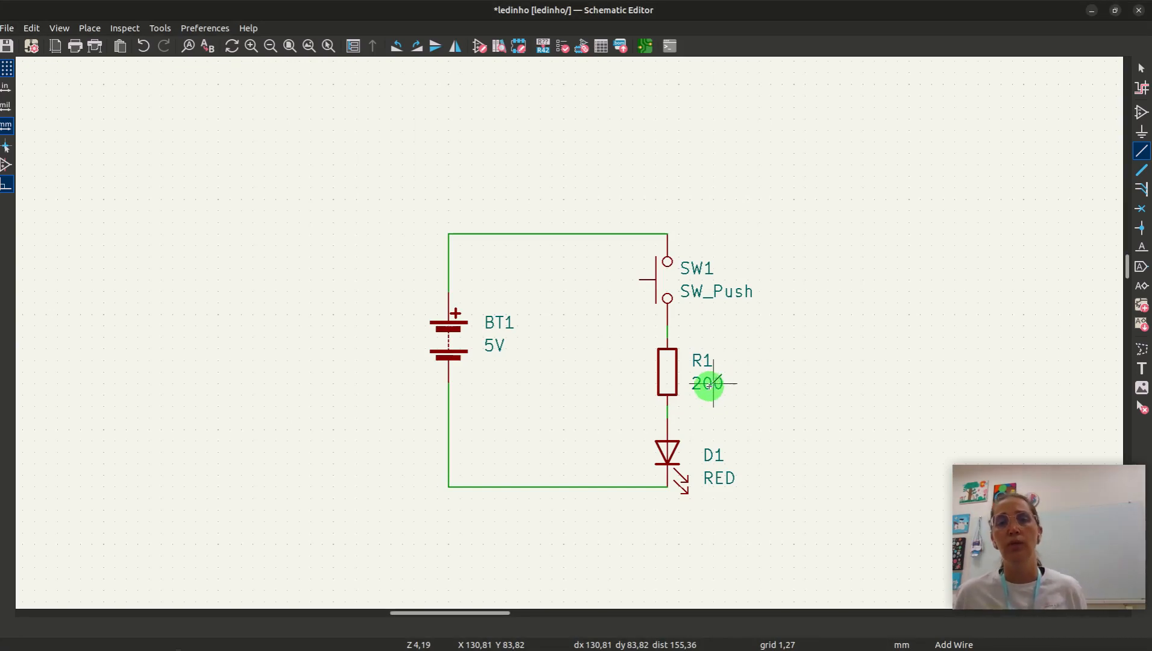
key(Escape)
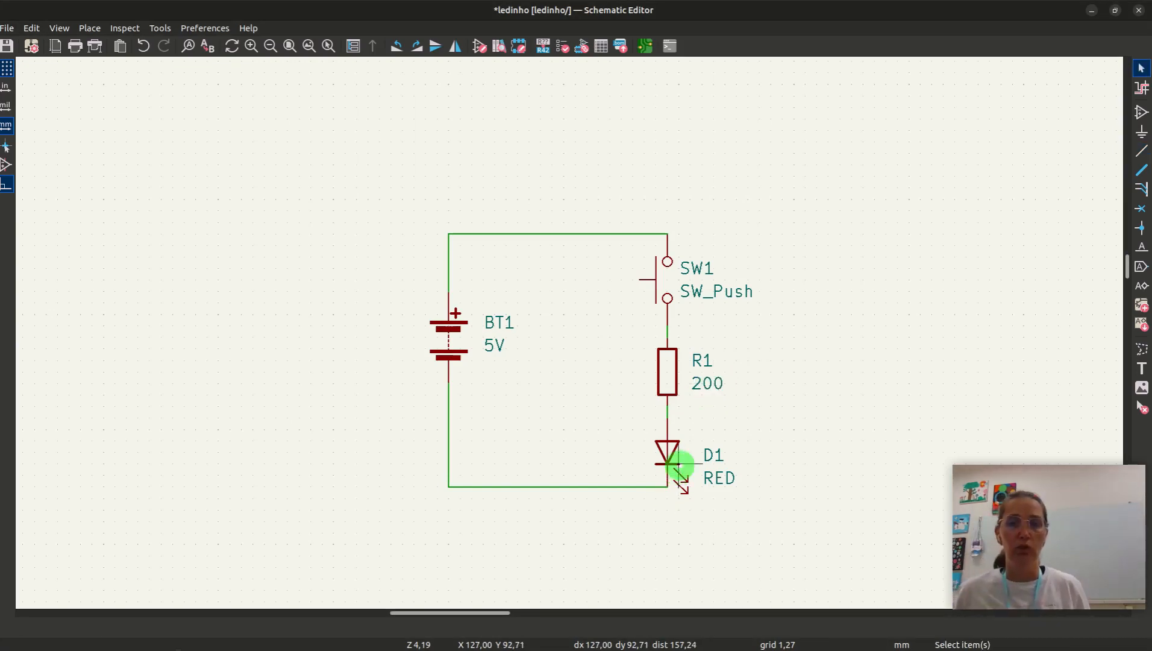
Set the value of resistor R1 to 120
click(710, 384)
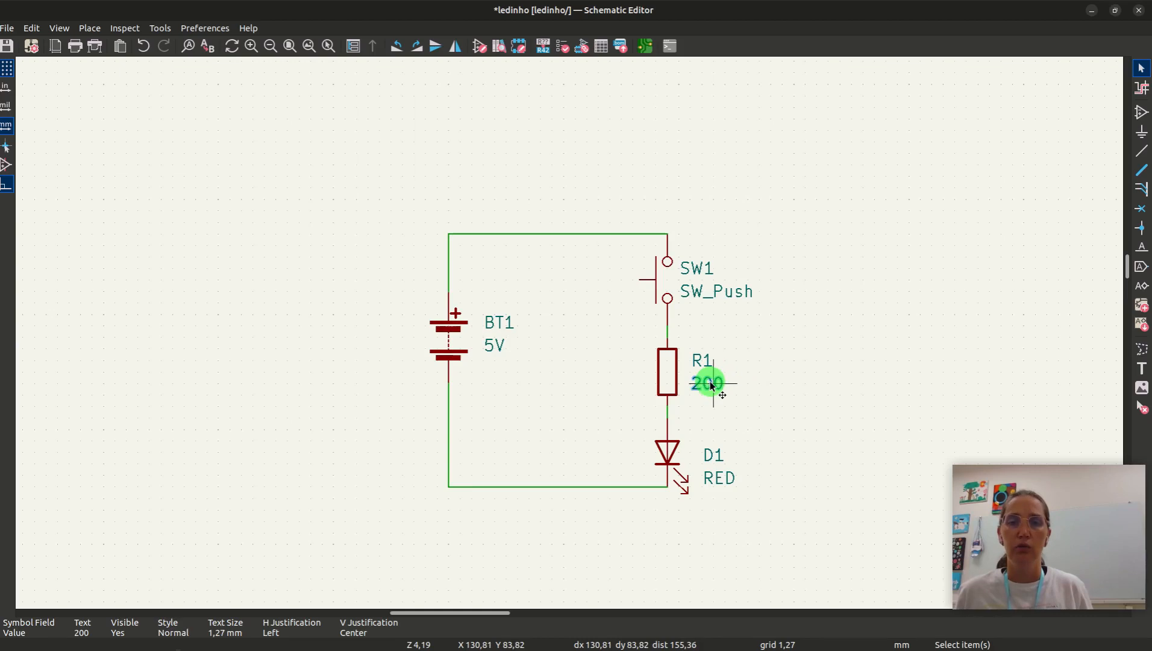
double_click(710, 385)
text(120)
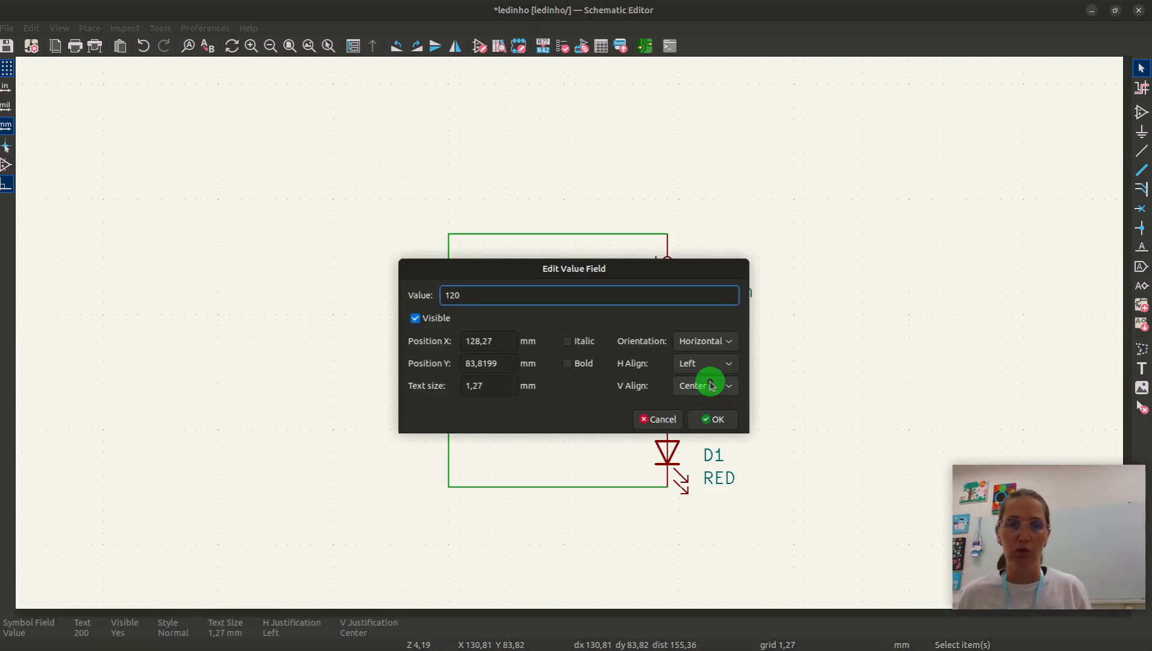
click(716, 419)
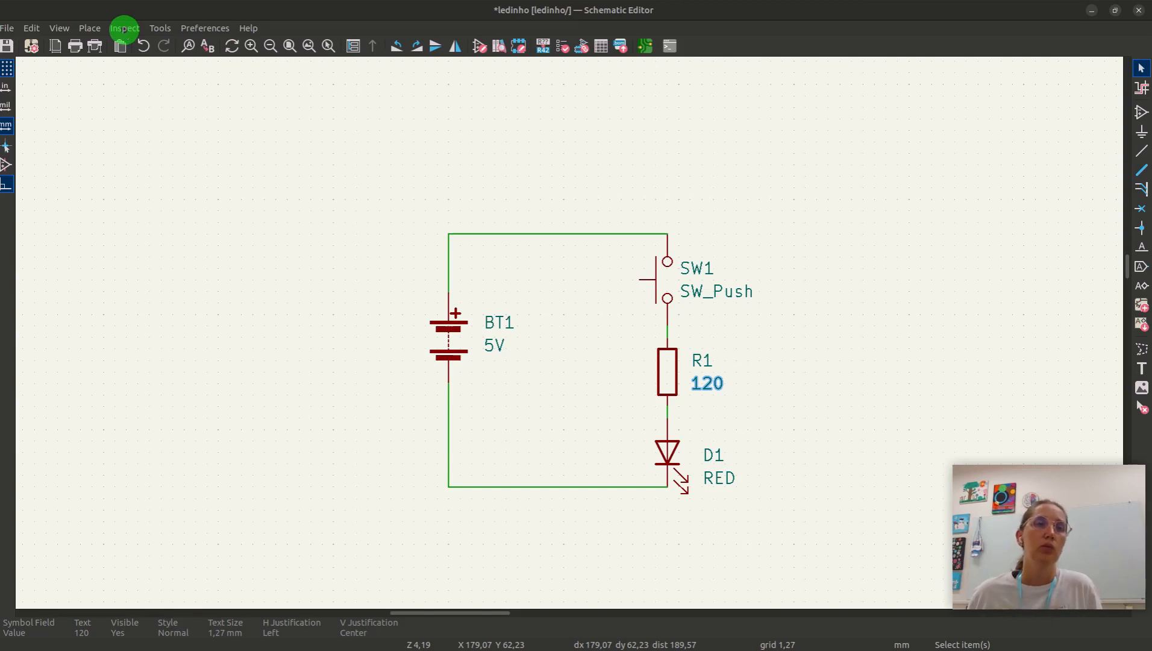
Run the electrical rules check on the battery-powered circuit with errors and warnings shown, and close the checker
click(120, 27)
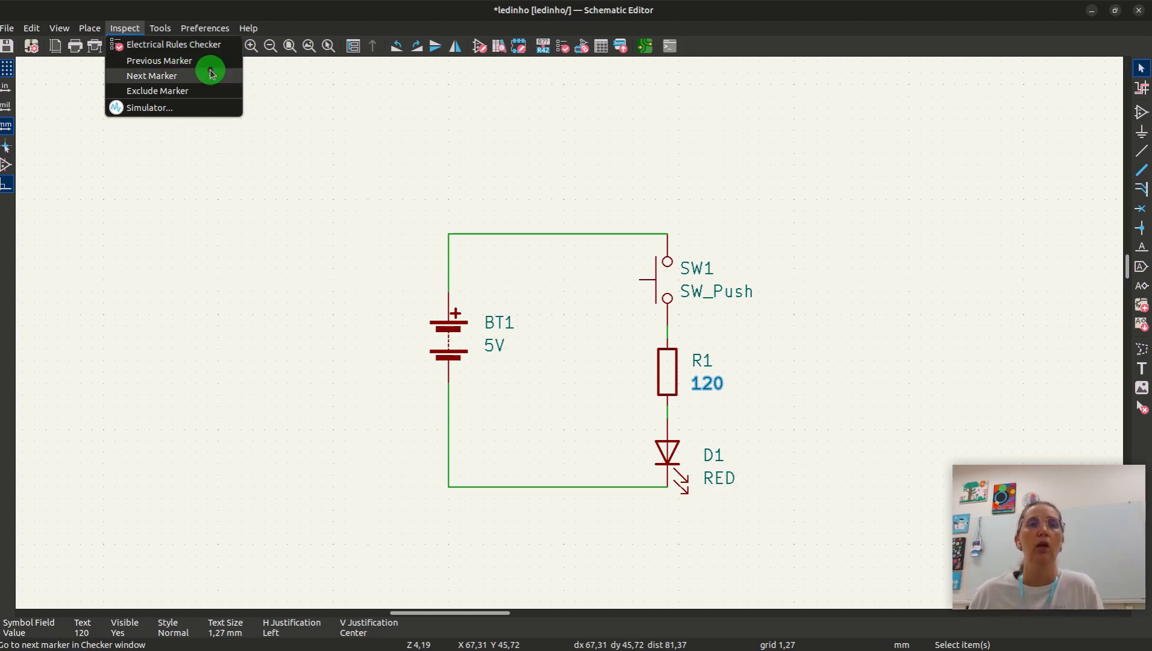
click(137, 44)
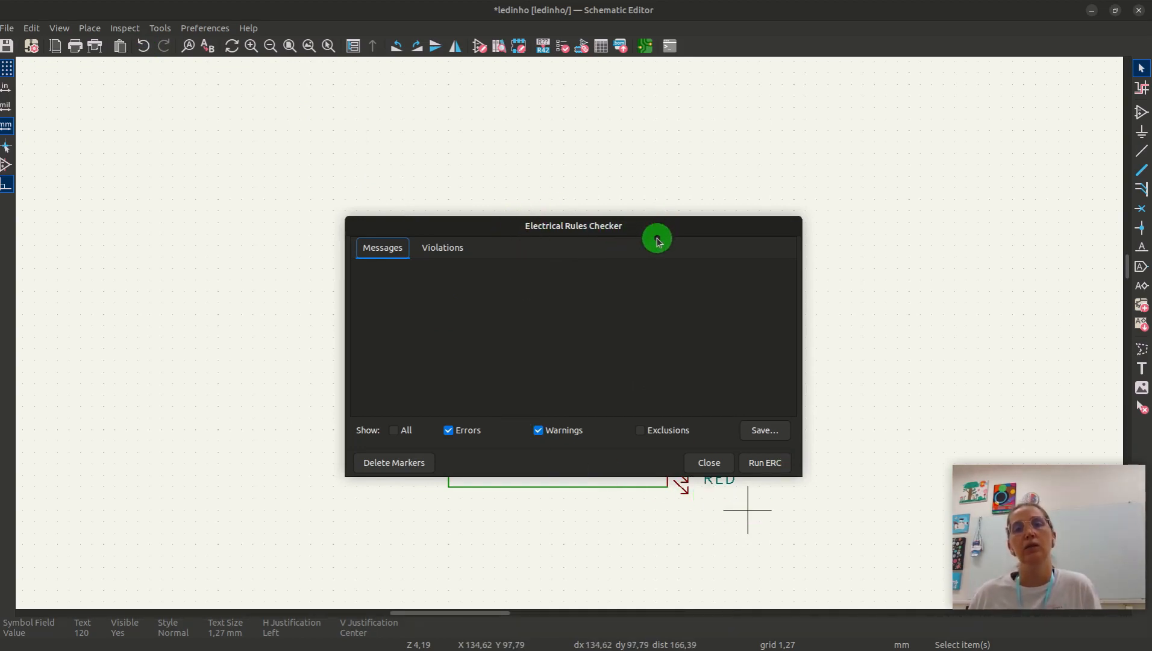
drag(677, 230, 401, 106)
click(488, 340)
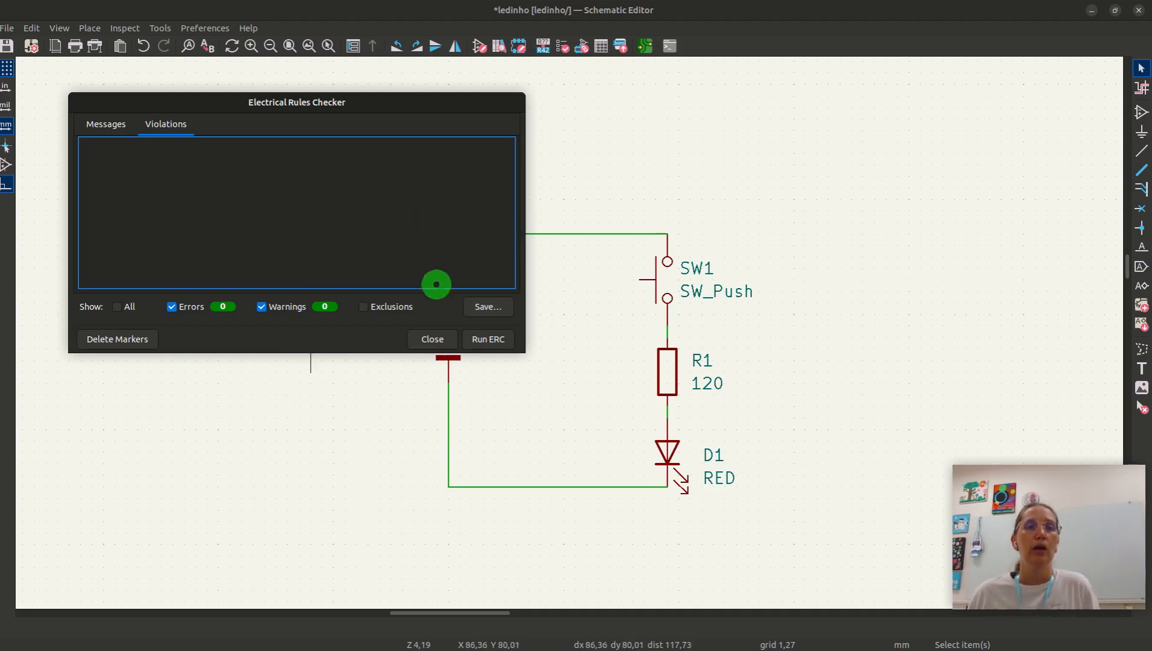
click(488, 335)
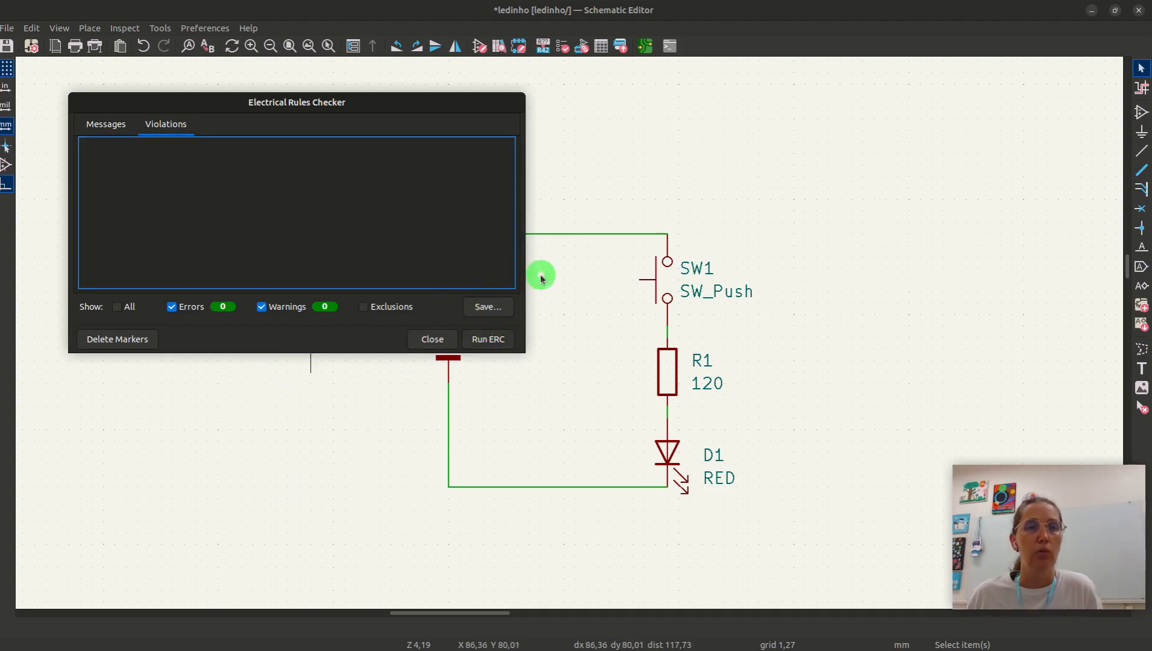
drag(227, 106, 254, 125)
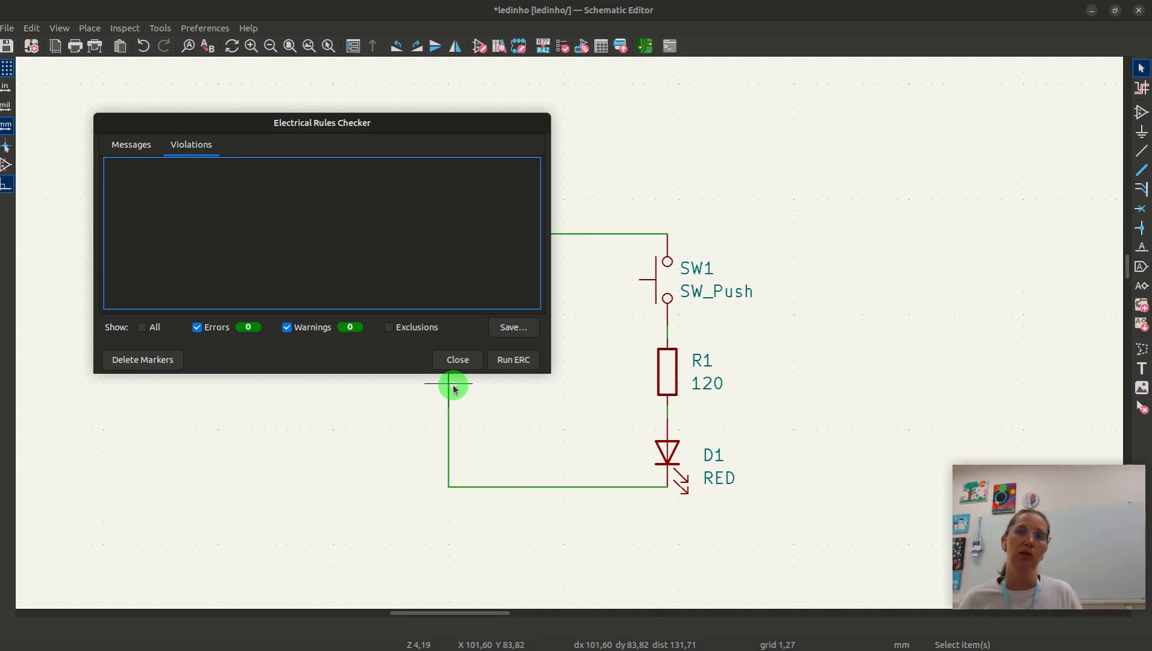
click(459, 360)
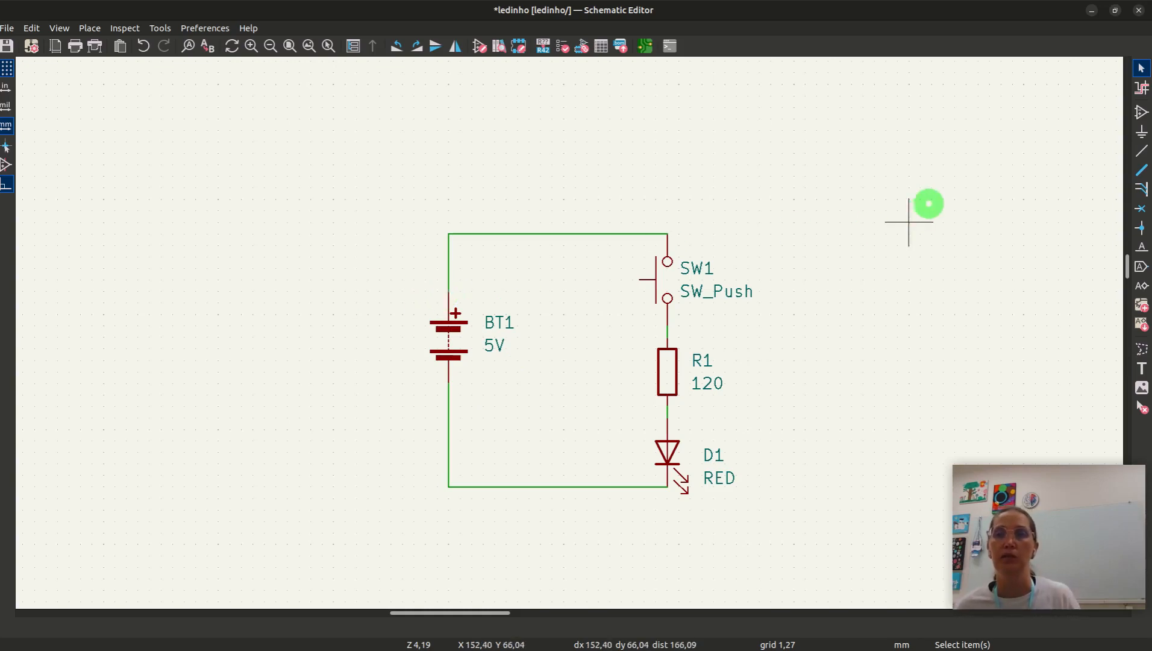
click(1143, 113)
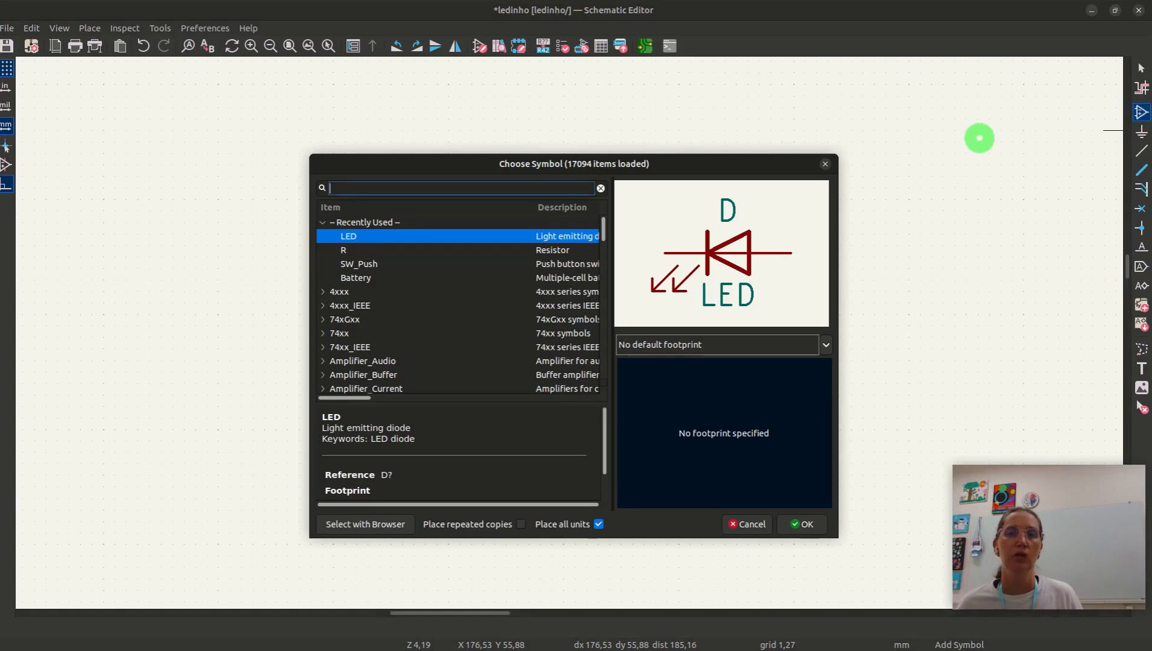
click(824, 164)
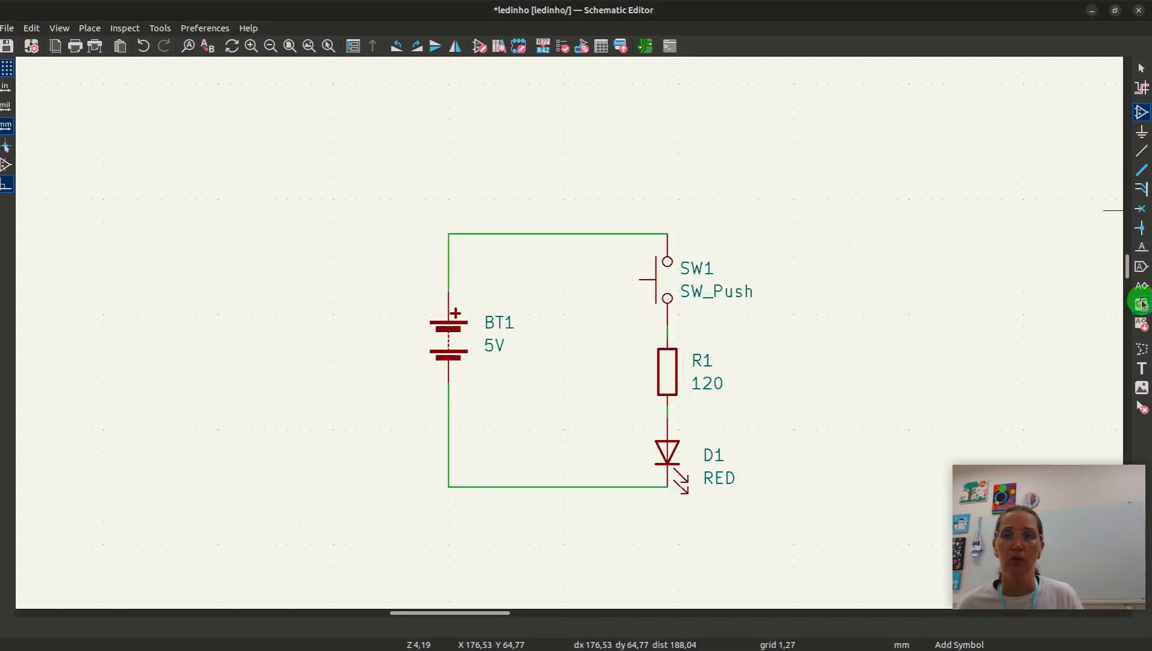
click(1142, 133)
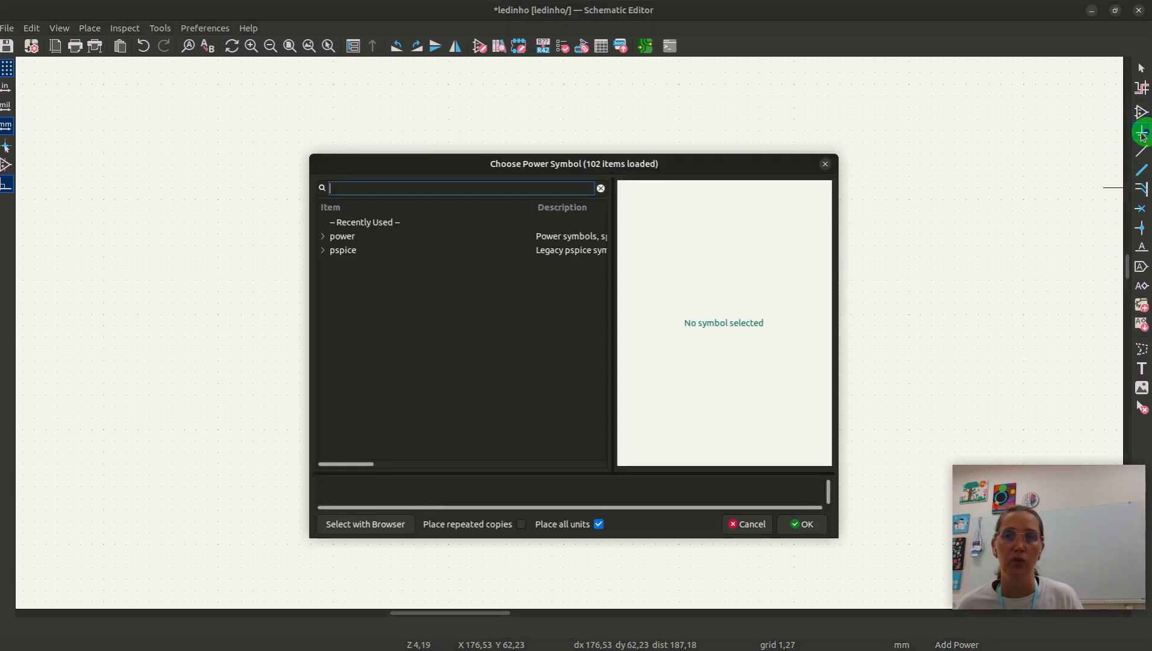
click(825, 175)
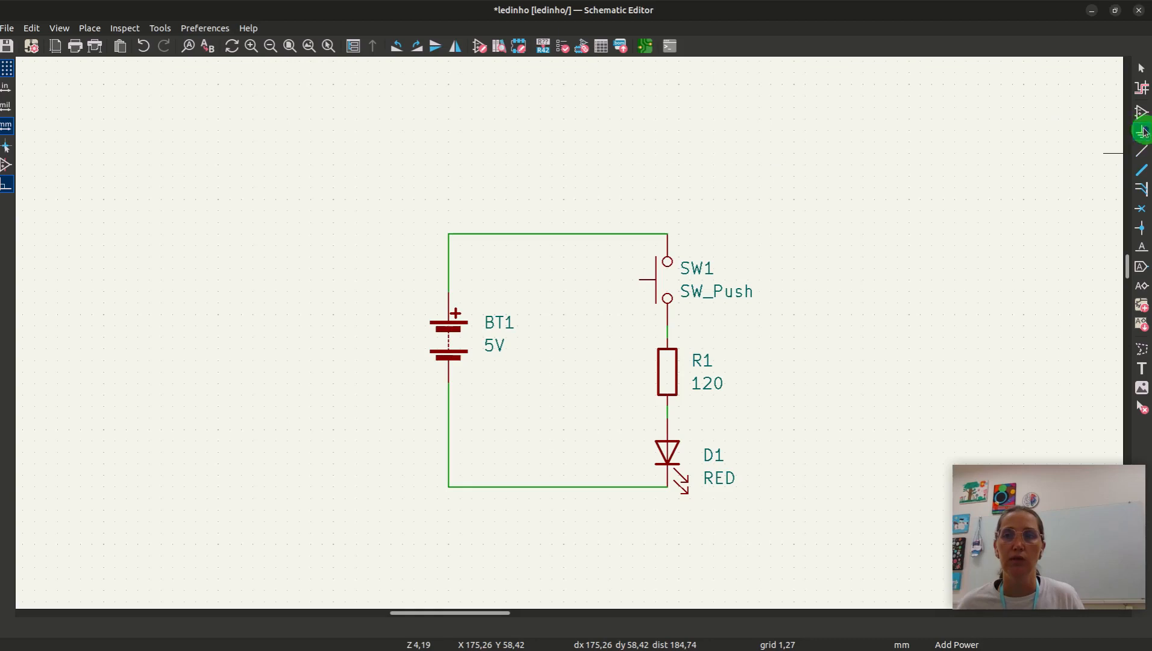
Place a +5V power symbol from the power library above the circuit's upper wire, between the battery and the push button
click(1142, 134)
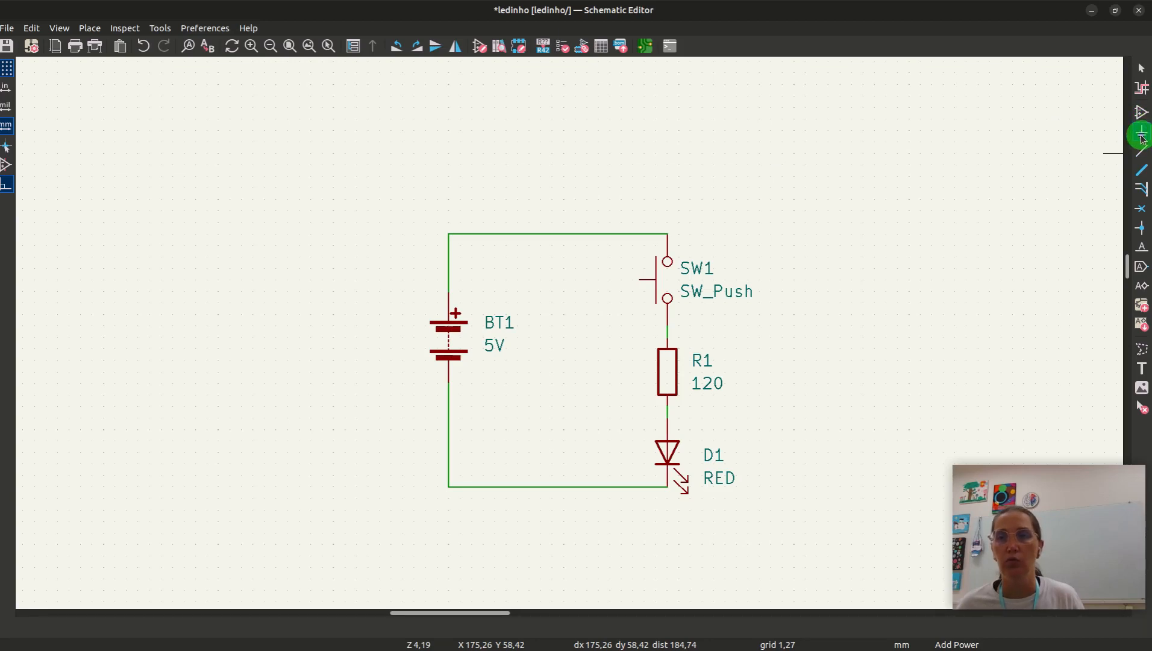
click(1141, 133)
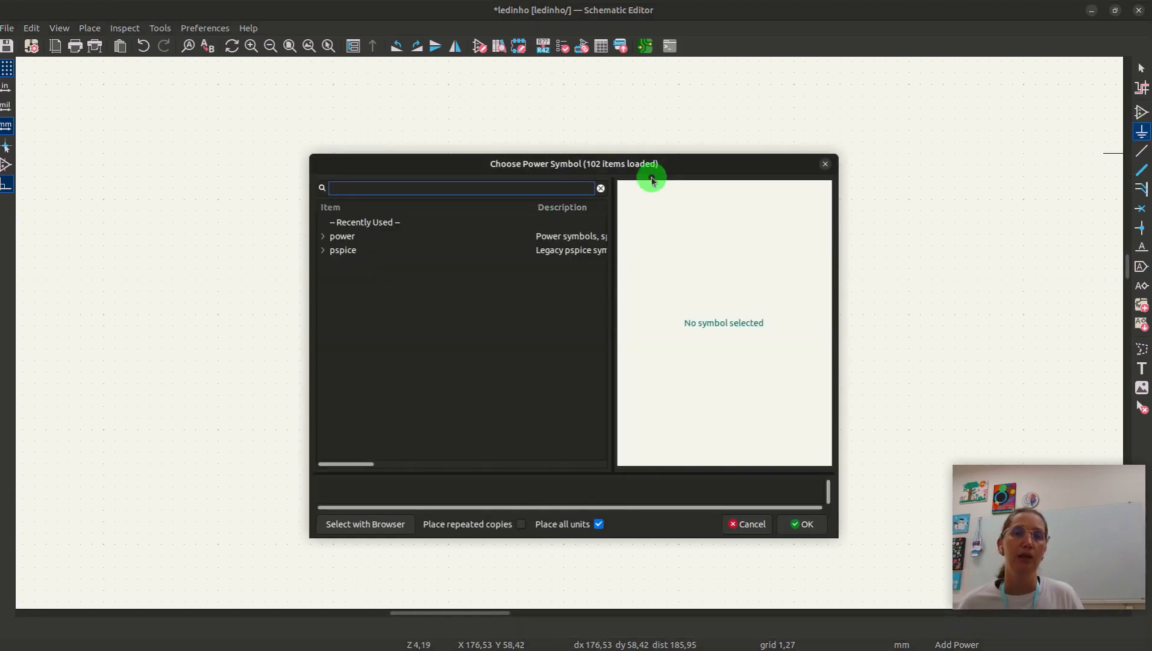
click(323, 240)
scroll(392, 289, down, 2)
scroll(392, 294, down, 2)
click(364, 395)
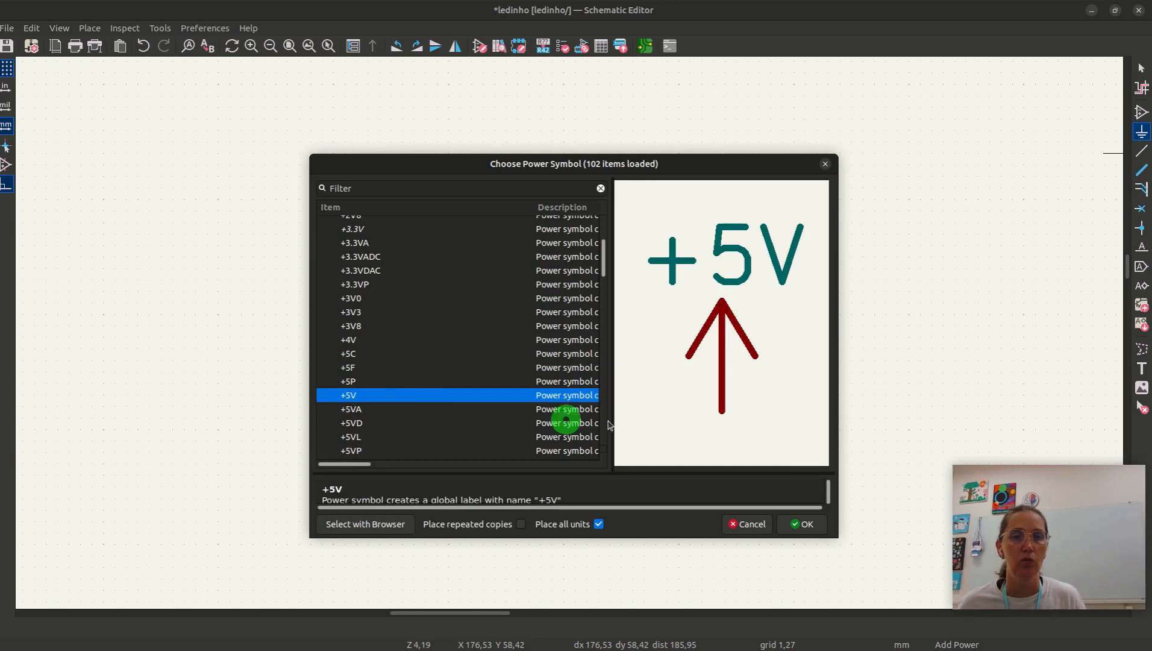
click(803, 524)
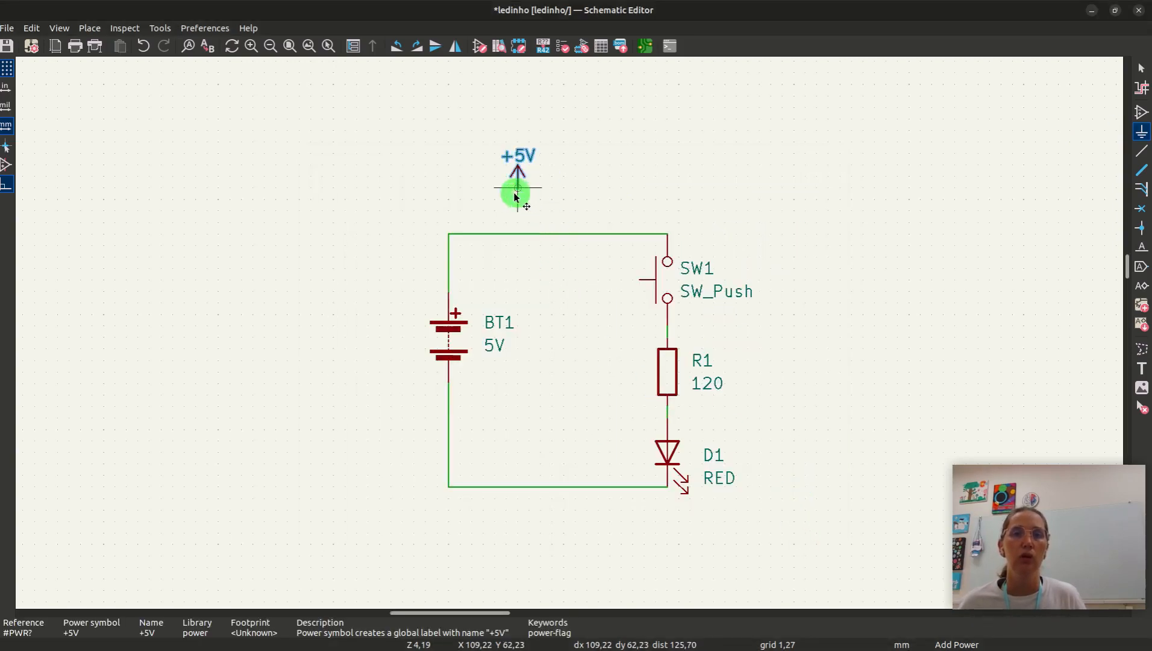
click(506, 199)
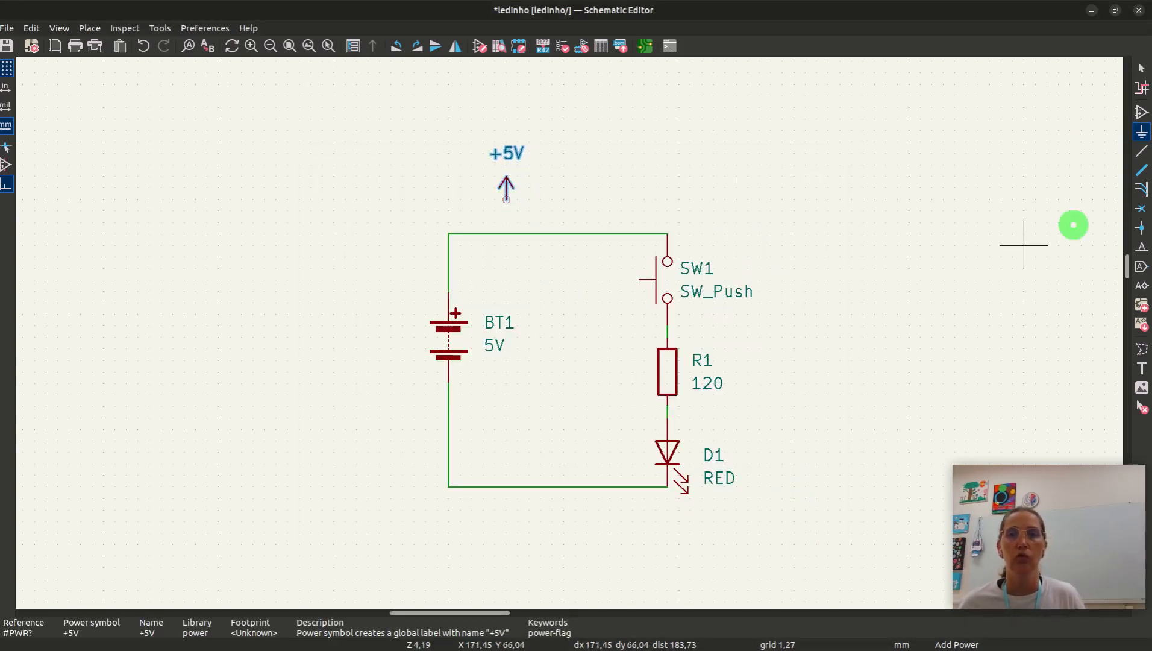
Find the GND power symbol and place it below the circuit's lower wire, in line with the +5V symbol
click(1139, 130)
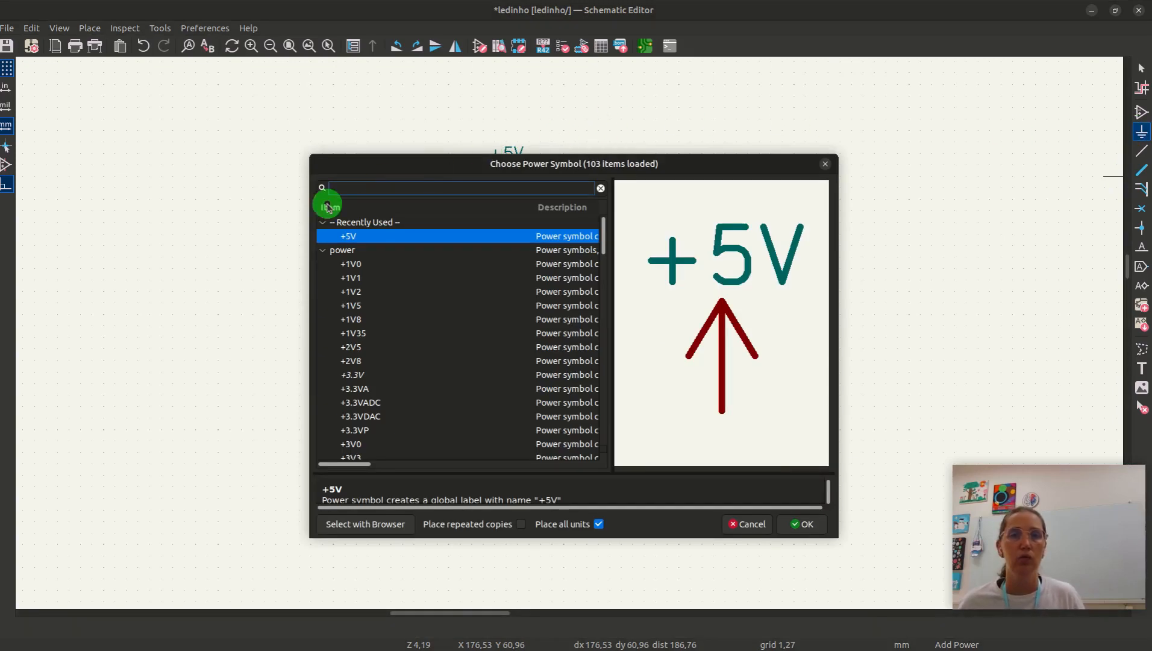
text(gnd)
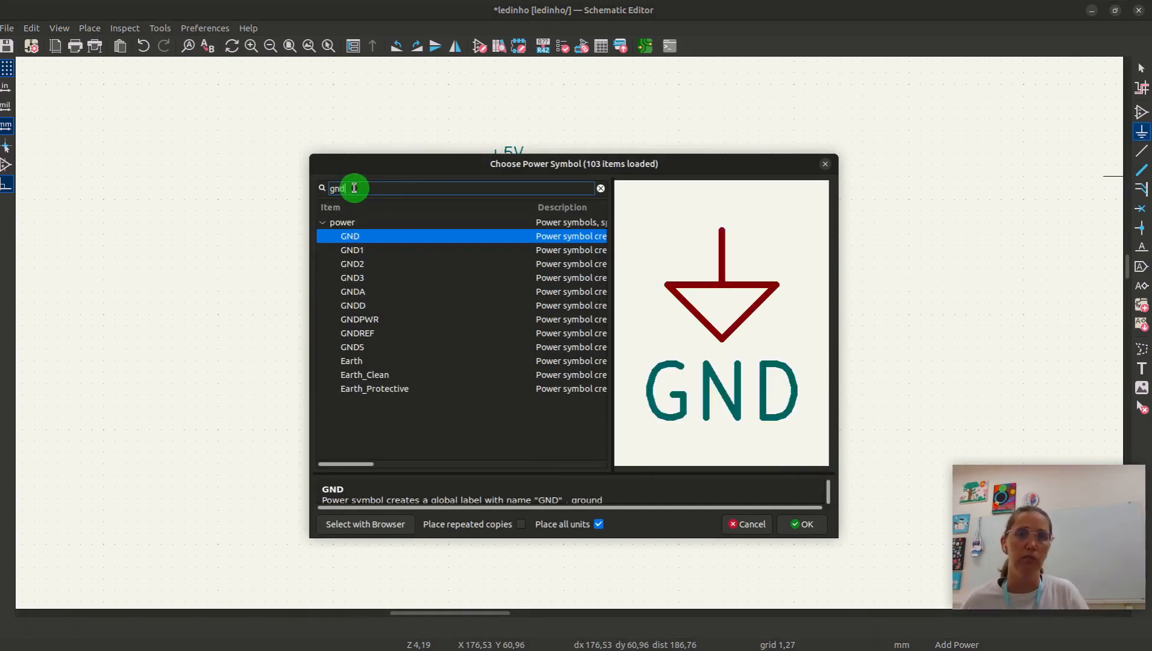
click(804, 524)
click(506, 521)
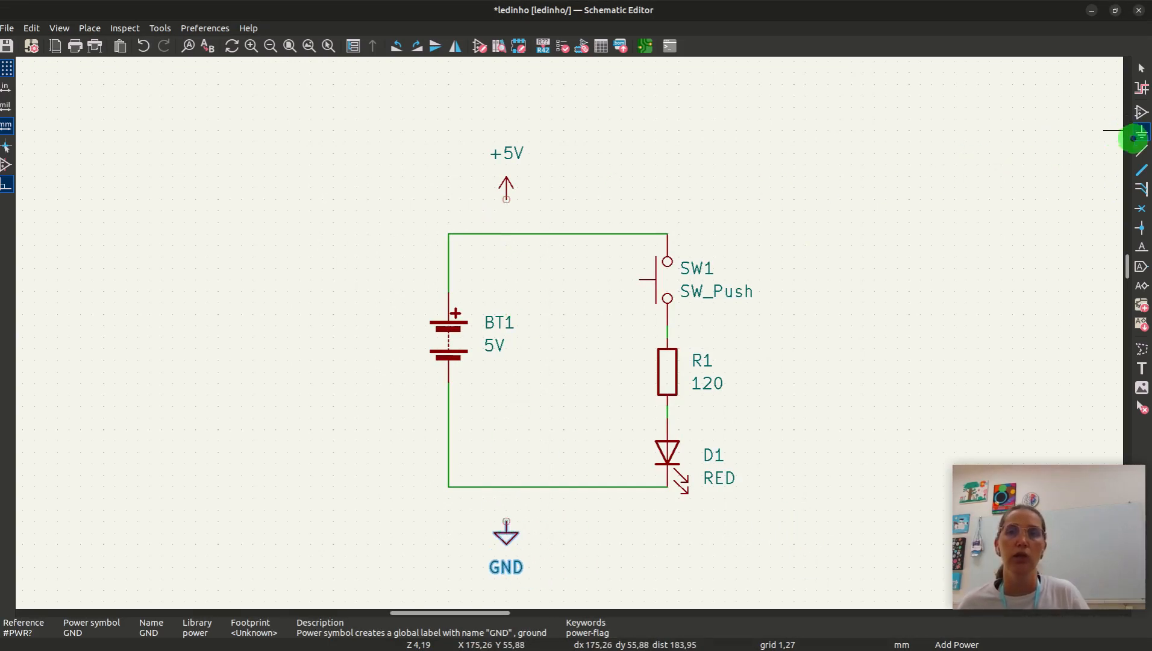
Wire the +5V symbol down to the circuit's upper wire and the GND symbol up to the lower wire
click(1141, 151)
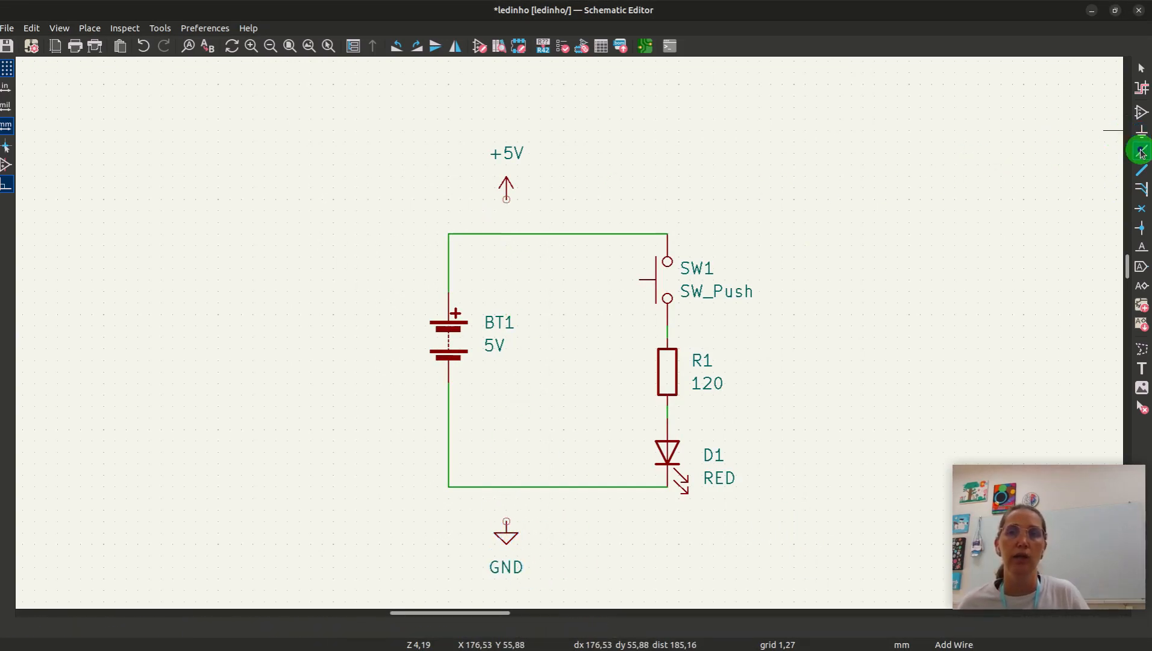
click(506, 199)
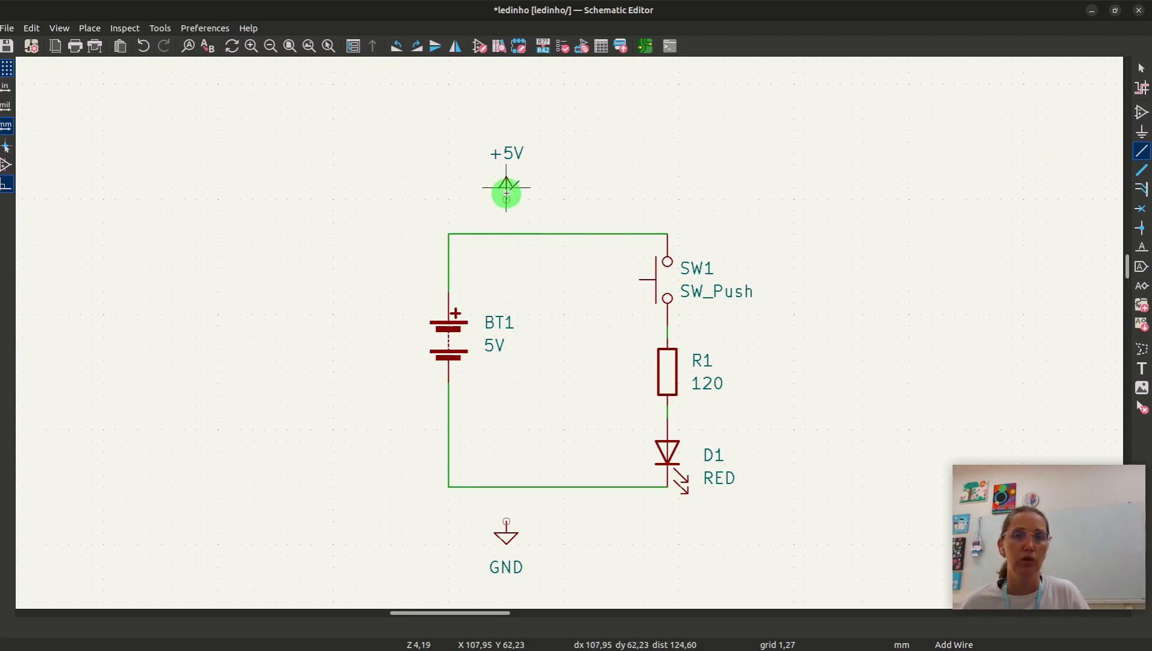
click(507, 234)
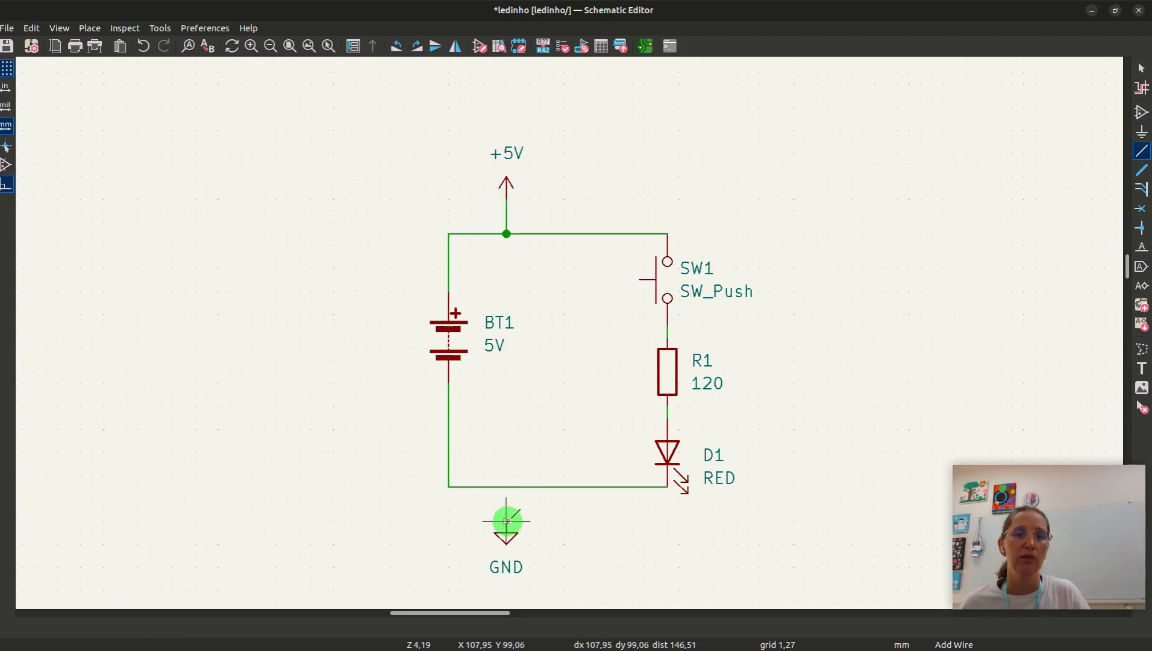
click(506, 487)
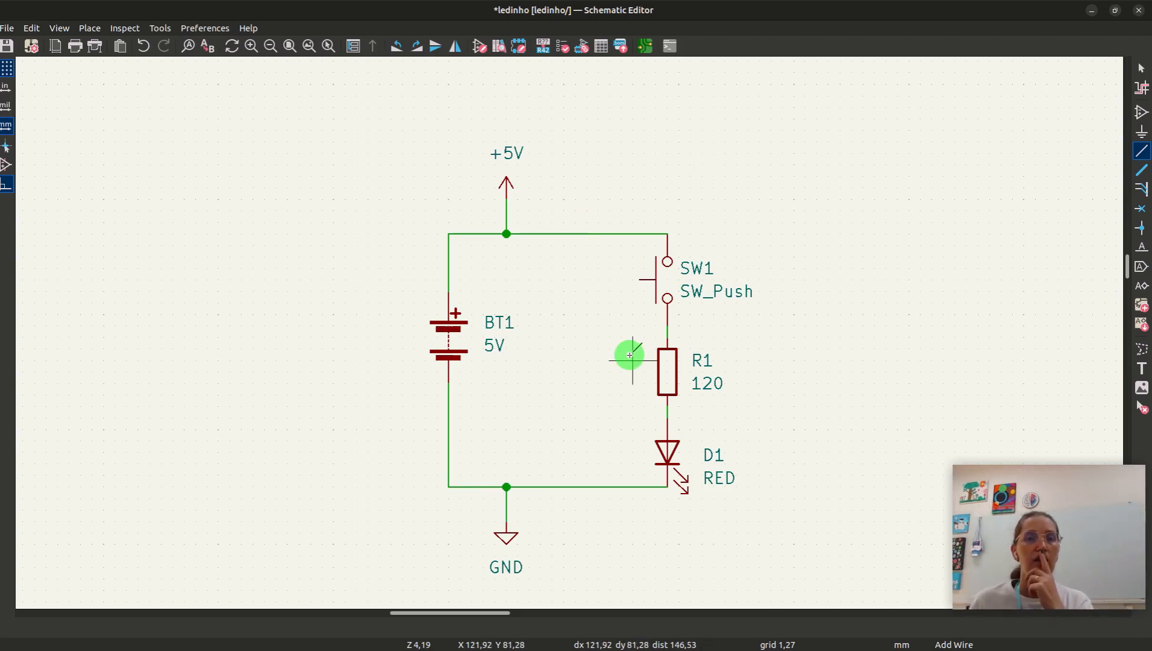
Rerun the electrical rules check with the power symbols connected, locate the +5V violation in the schematic and close the checker
click(125, 30)
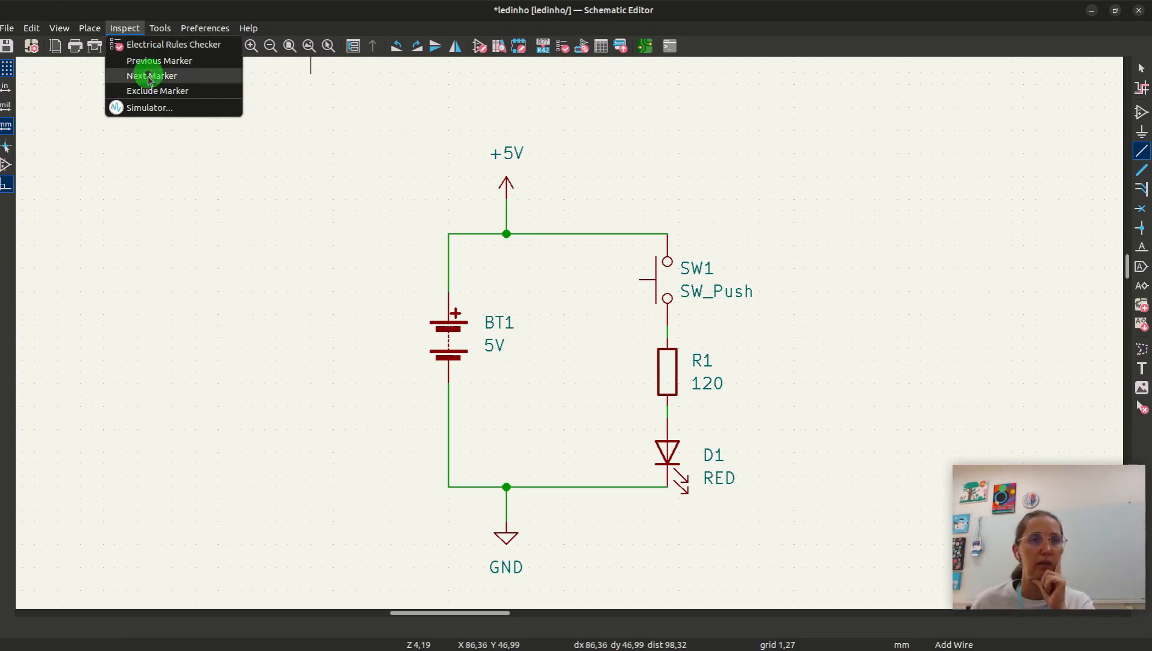
click(153, 43)
click(514, 384)
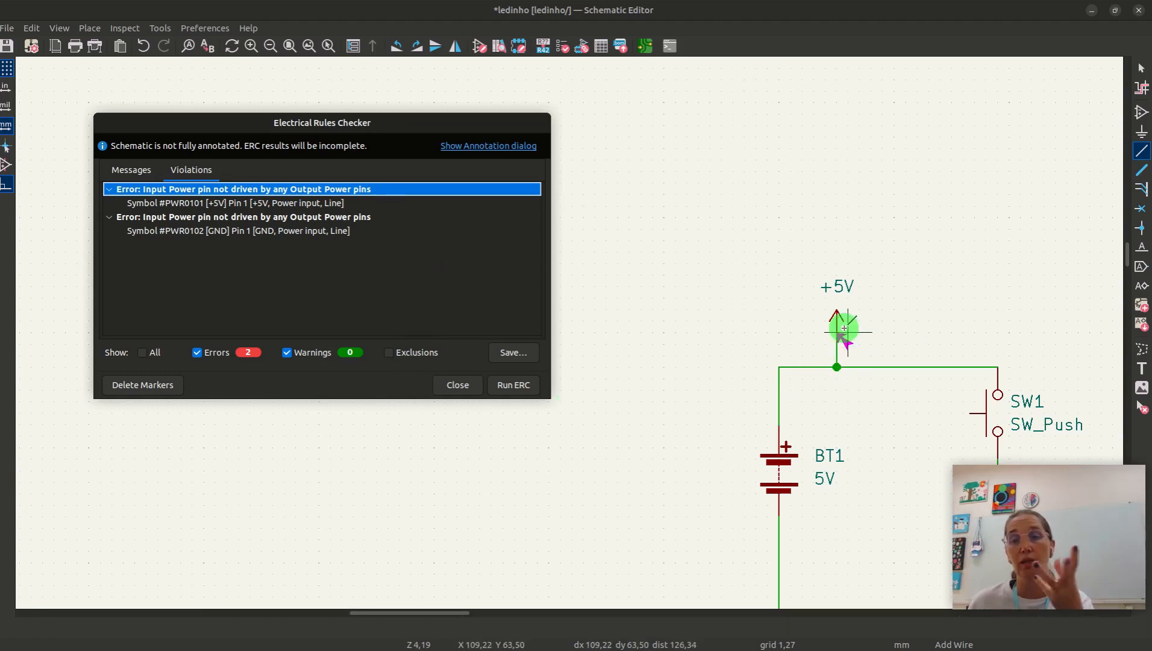
click(457, 385)
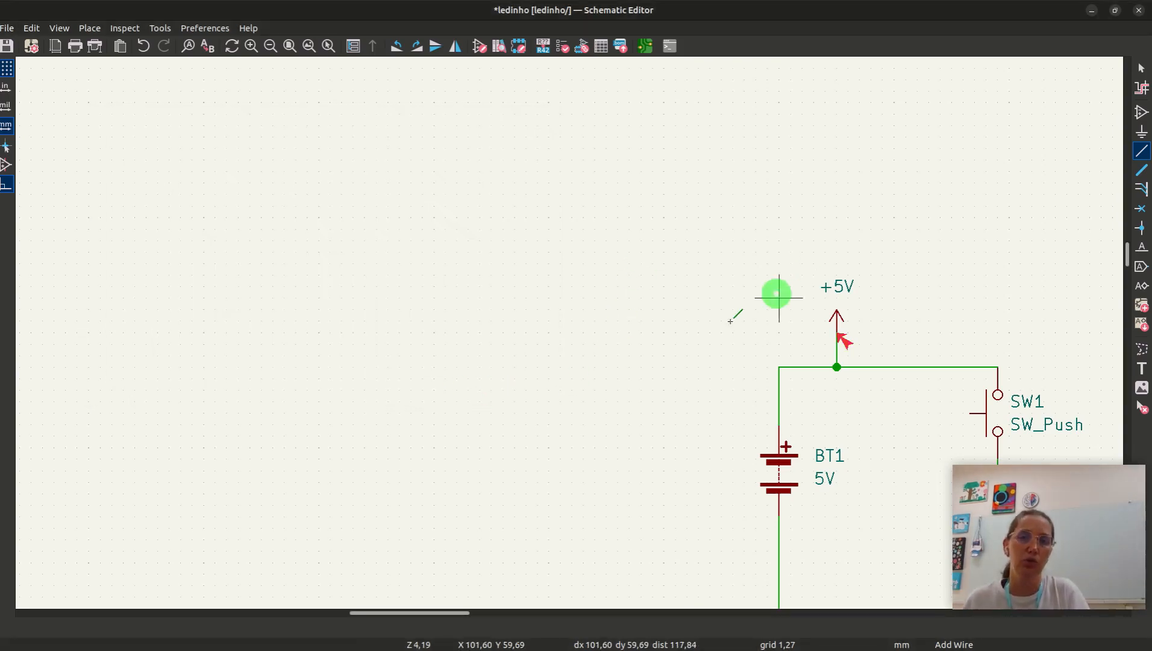
Delete battery BT1 and its connecting wires back to the +5V and GND branches
middle_drag(640, 399, 365, 259)
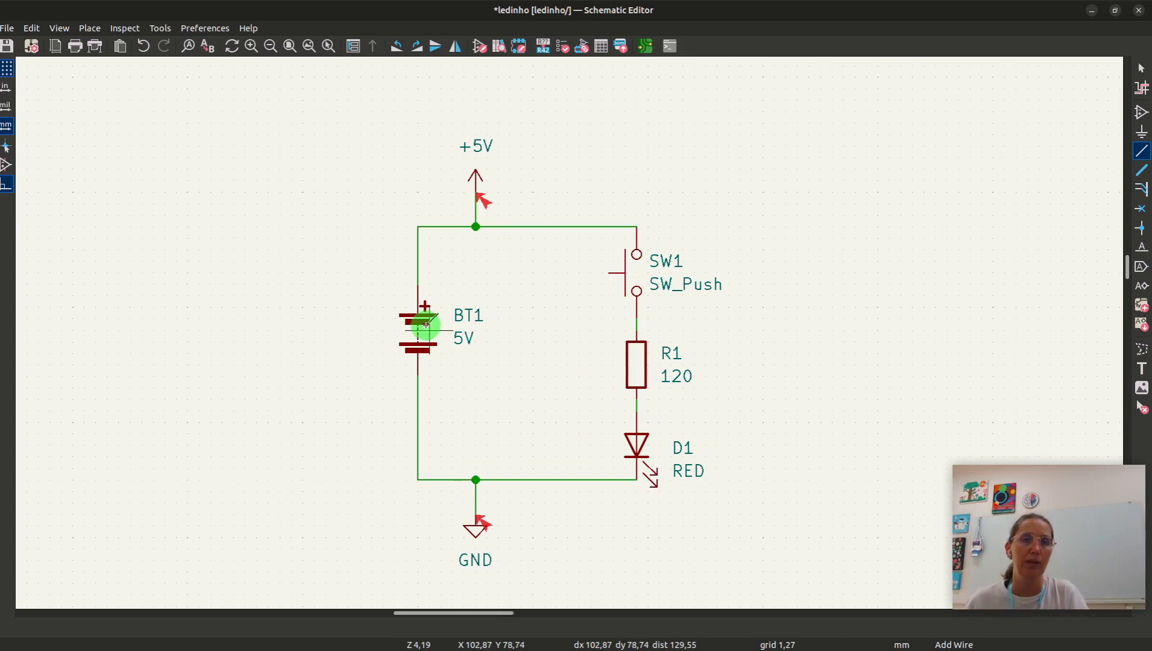
click(417, 273)
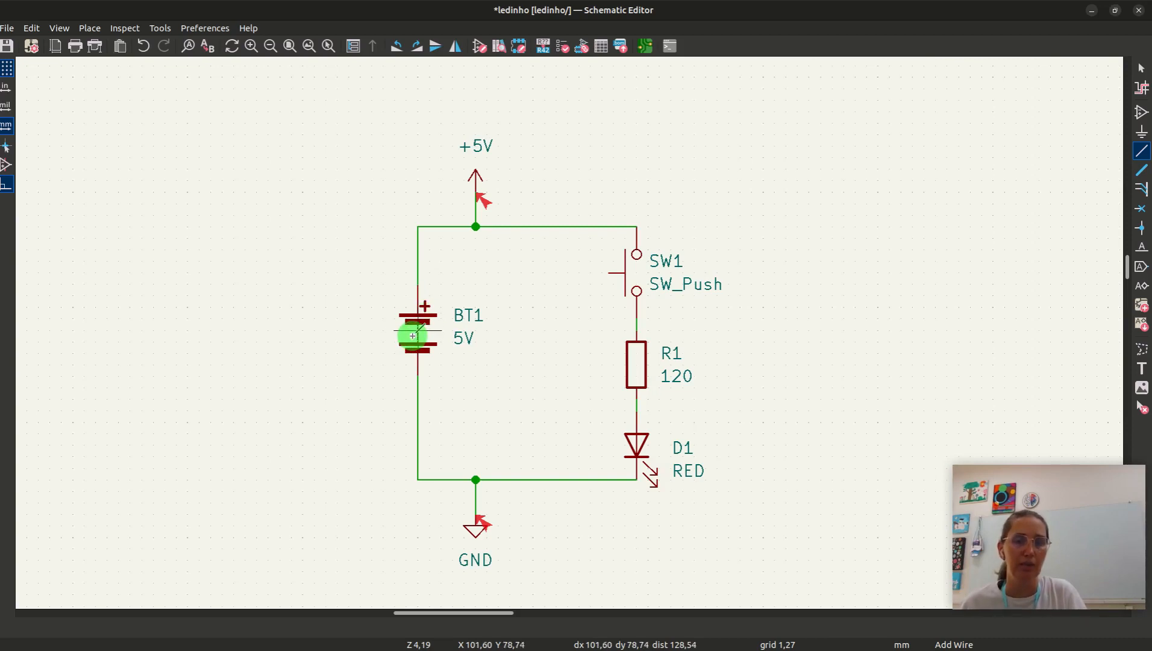
key(Escape)
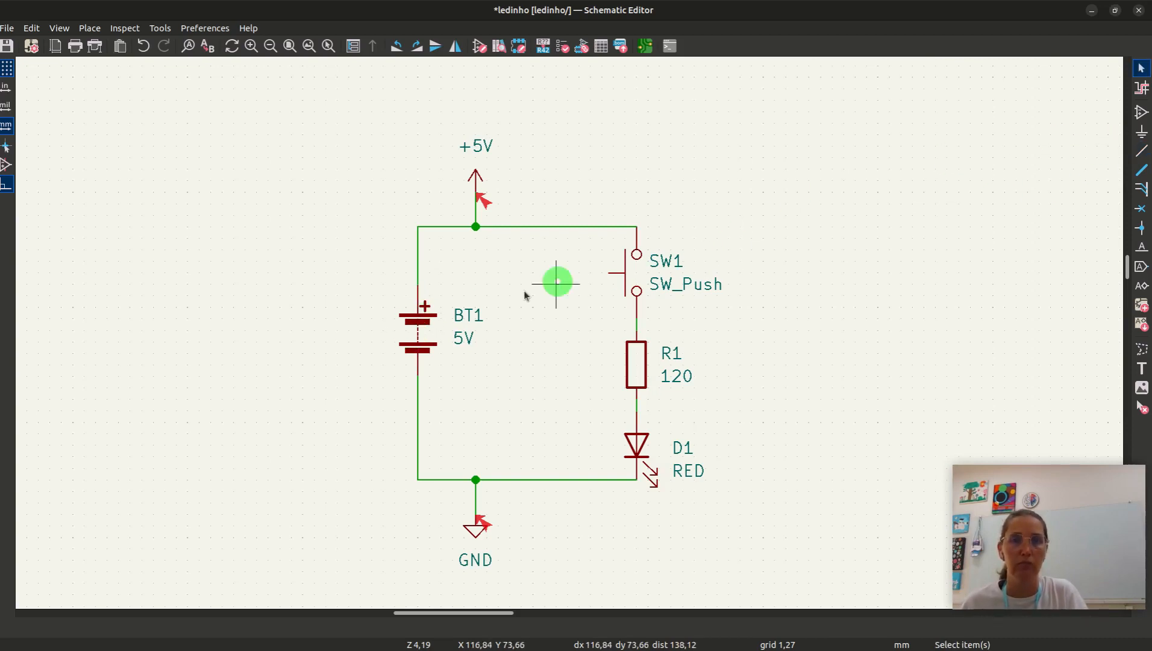
click(396, 331)
key(Delete)
click(416, 265)
key(Delete)
click(444, 227)
key(Delete)
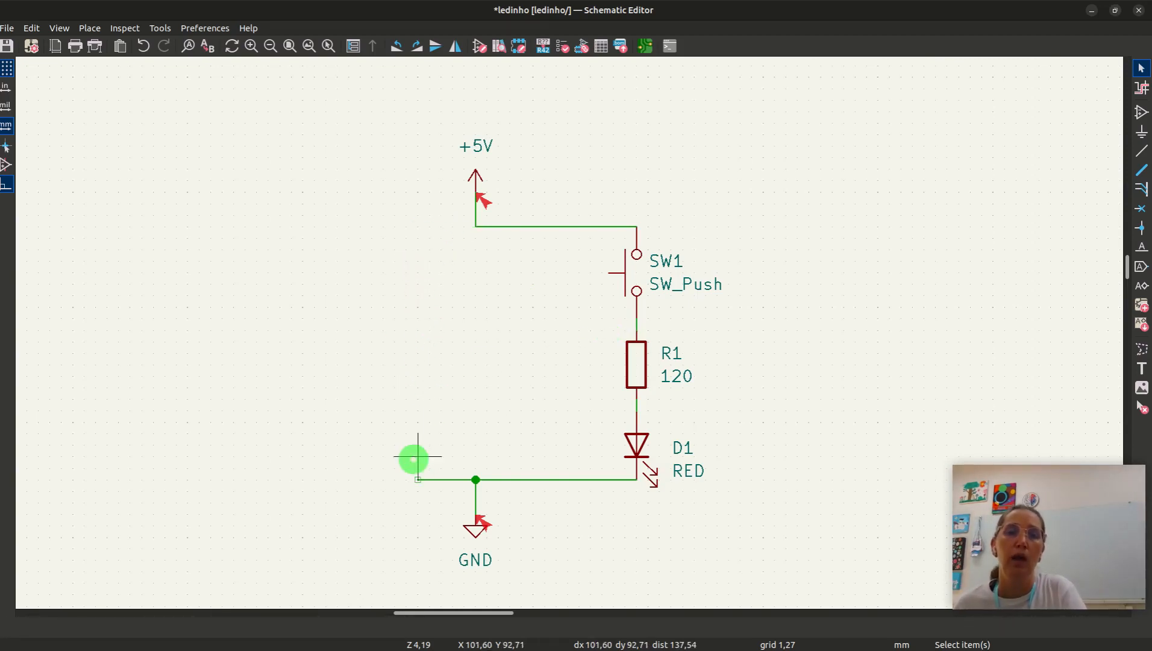
click(432, 481)
key(Delete)
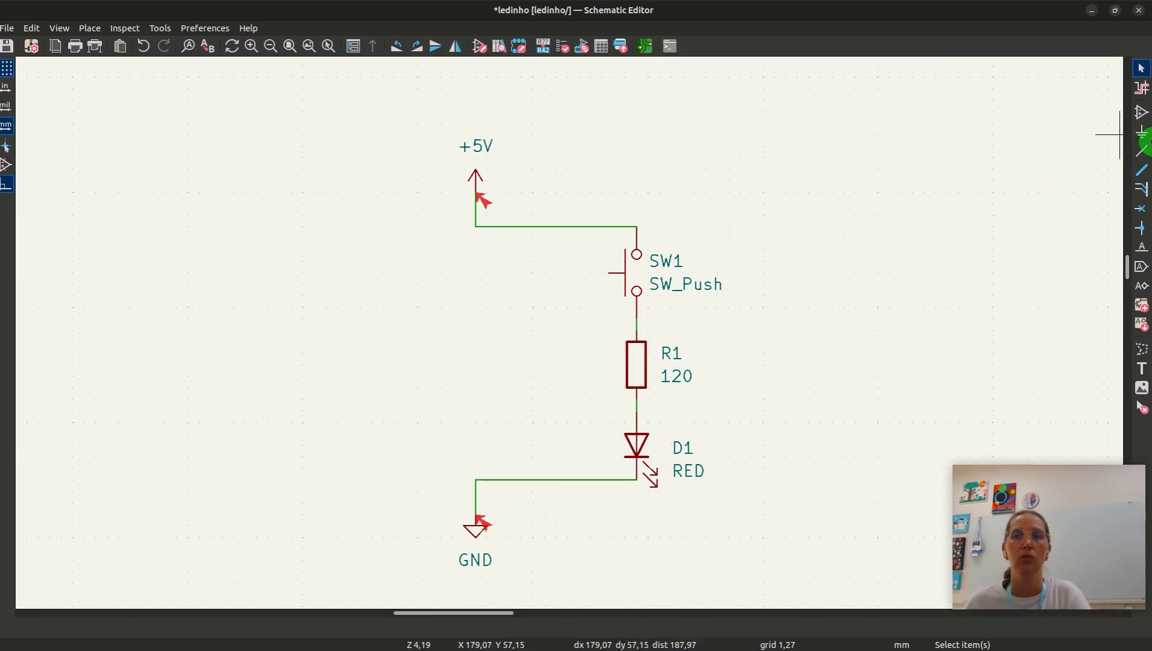
Find the PWR_FLAG symbol and place it beside the +5V symbol, above the circuit's upper wire
click(1140, 114)
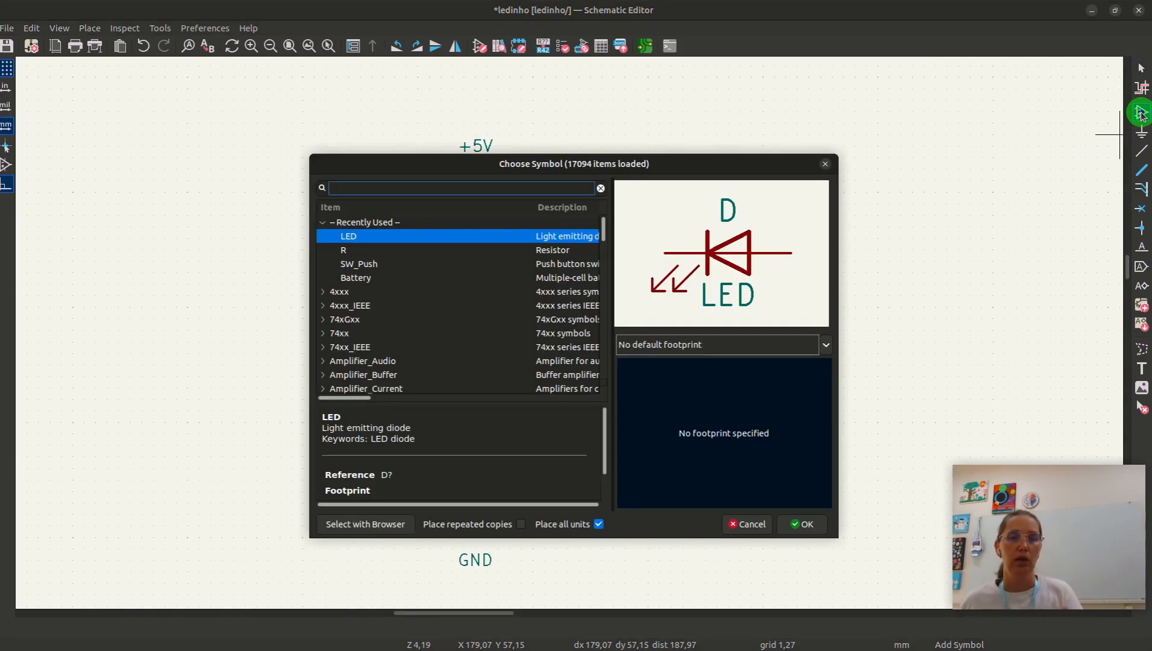
text(power)
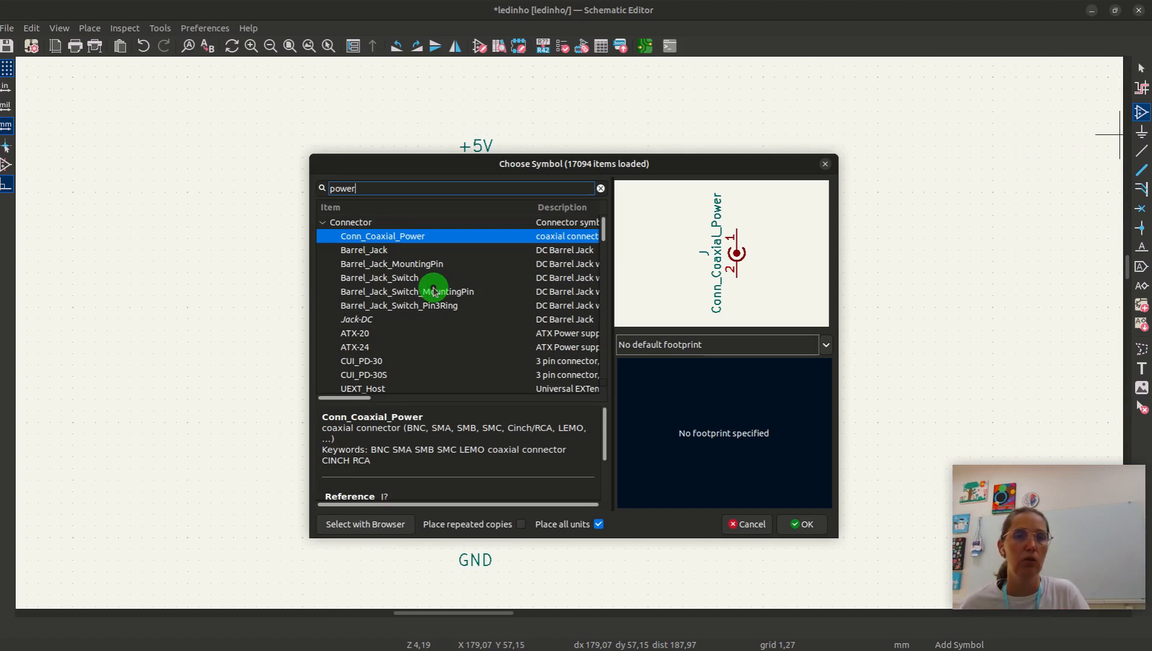
text( fla)
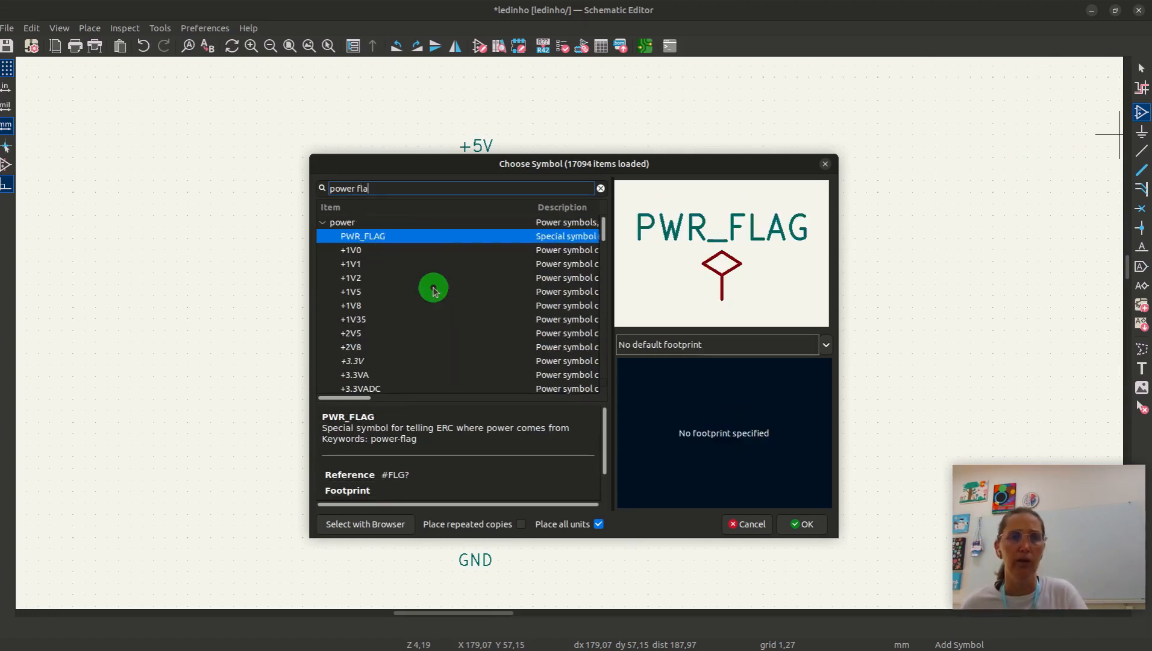
click(803, 523)
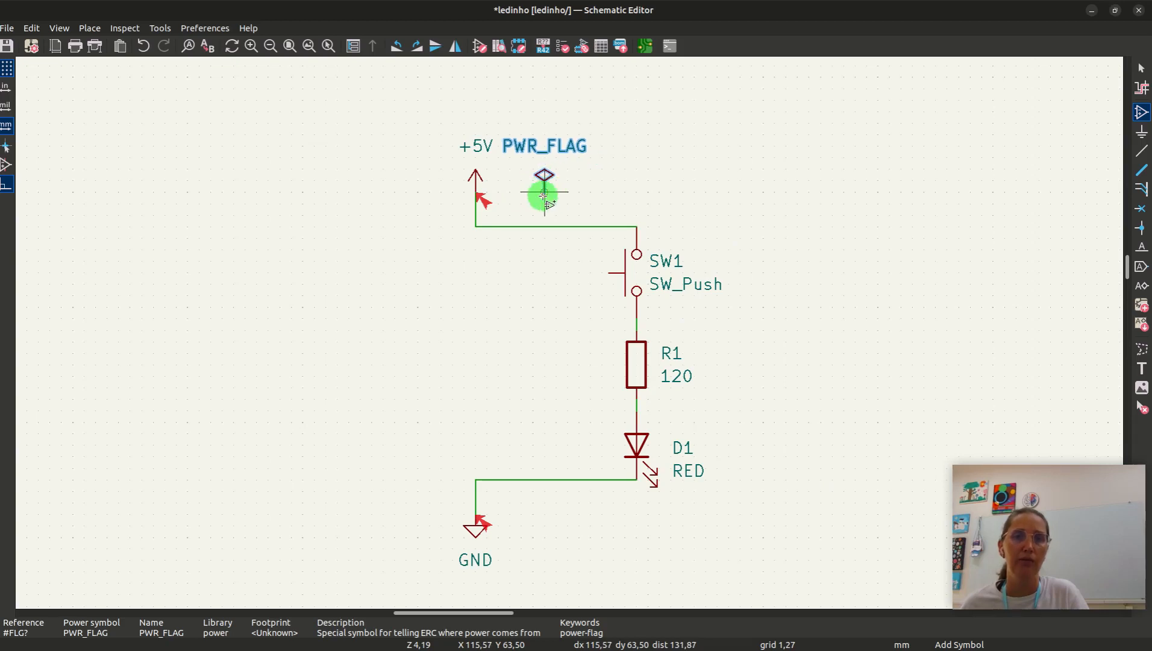
click(555, 192)
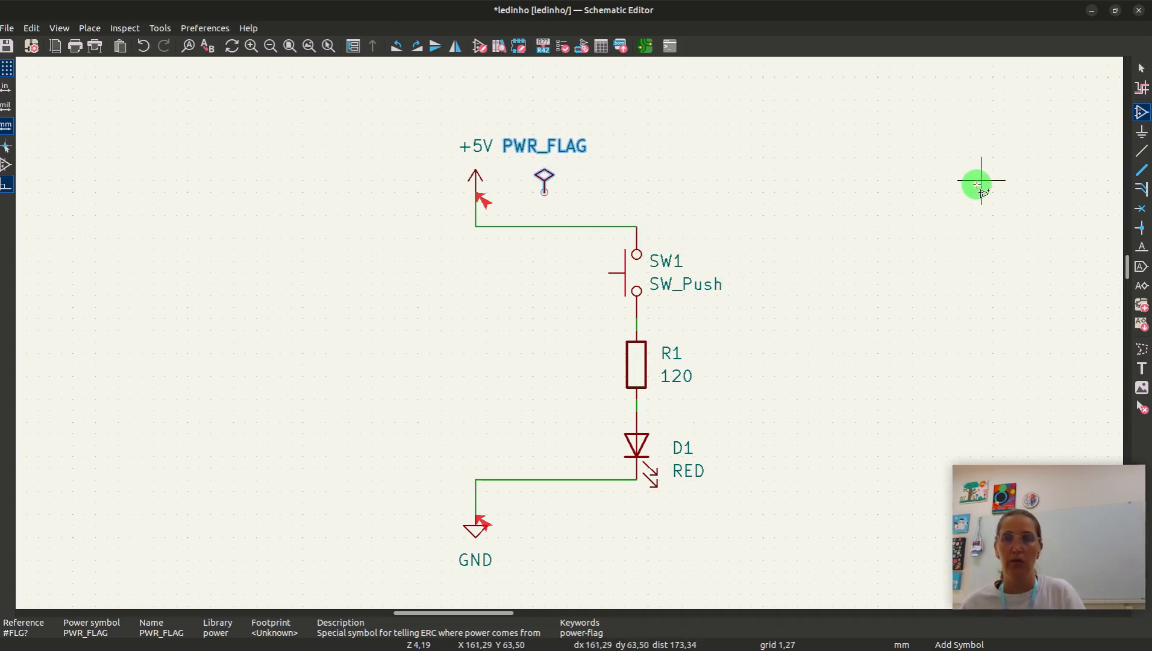
Place a second PWR_FLAG symbol, rotated 180 degrees, beside the GND symbol below the circuit's lower wire
click(1119, 134)
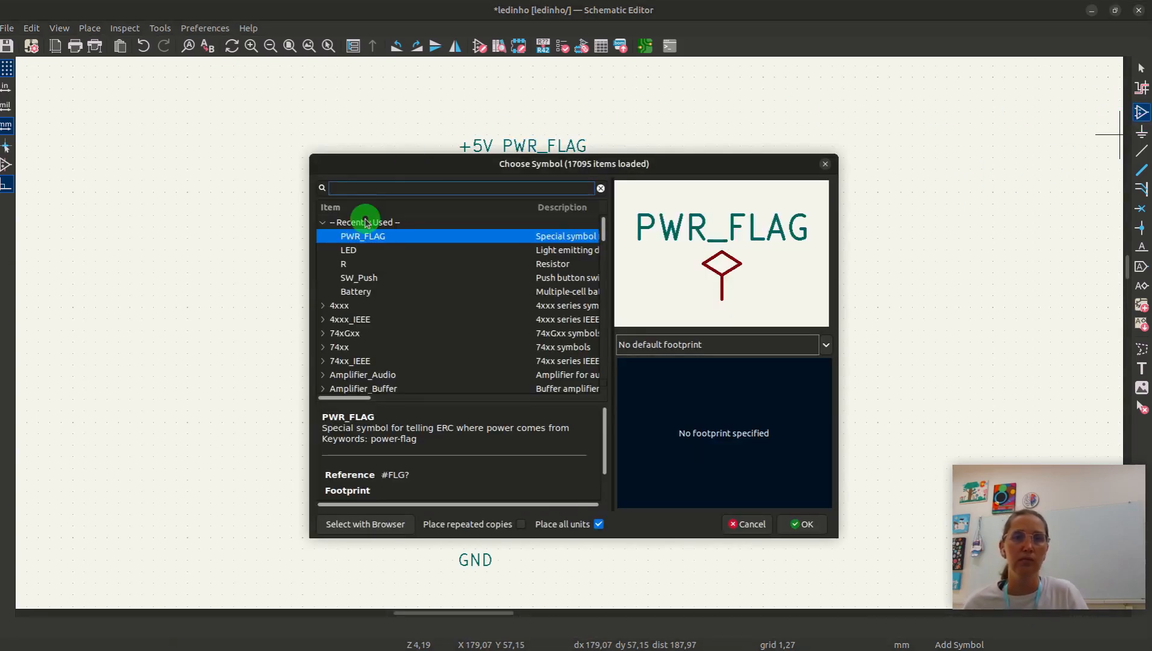
click(800, 524)
key(r)
key(r)
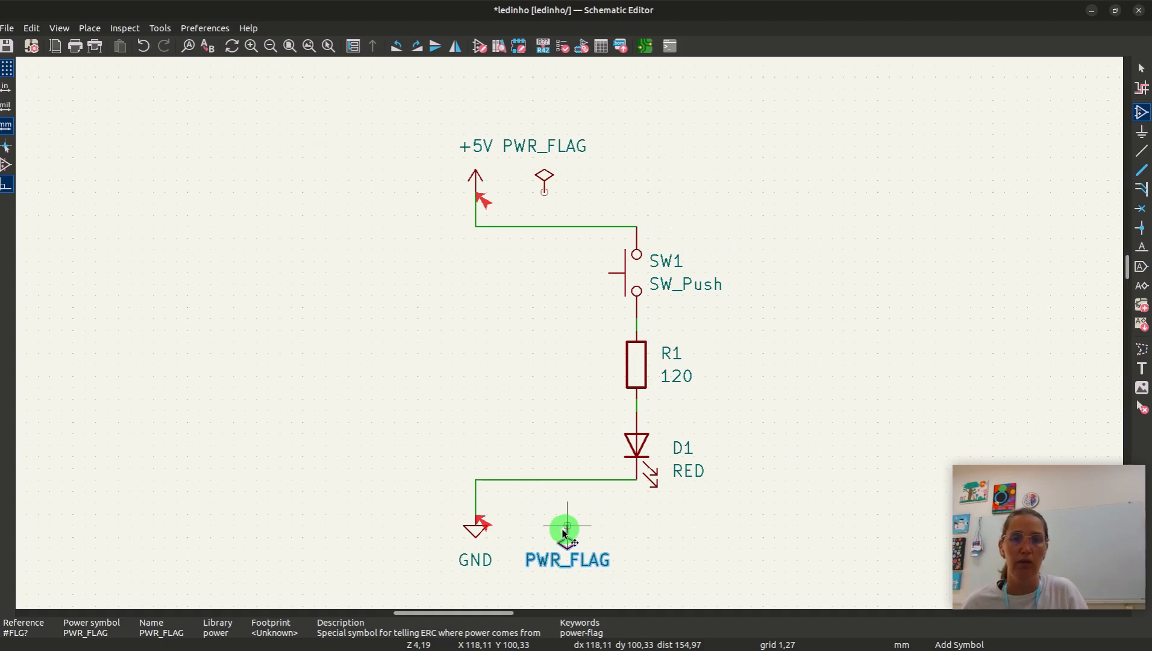
click(534, 523)
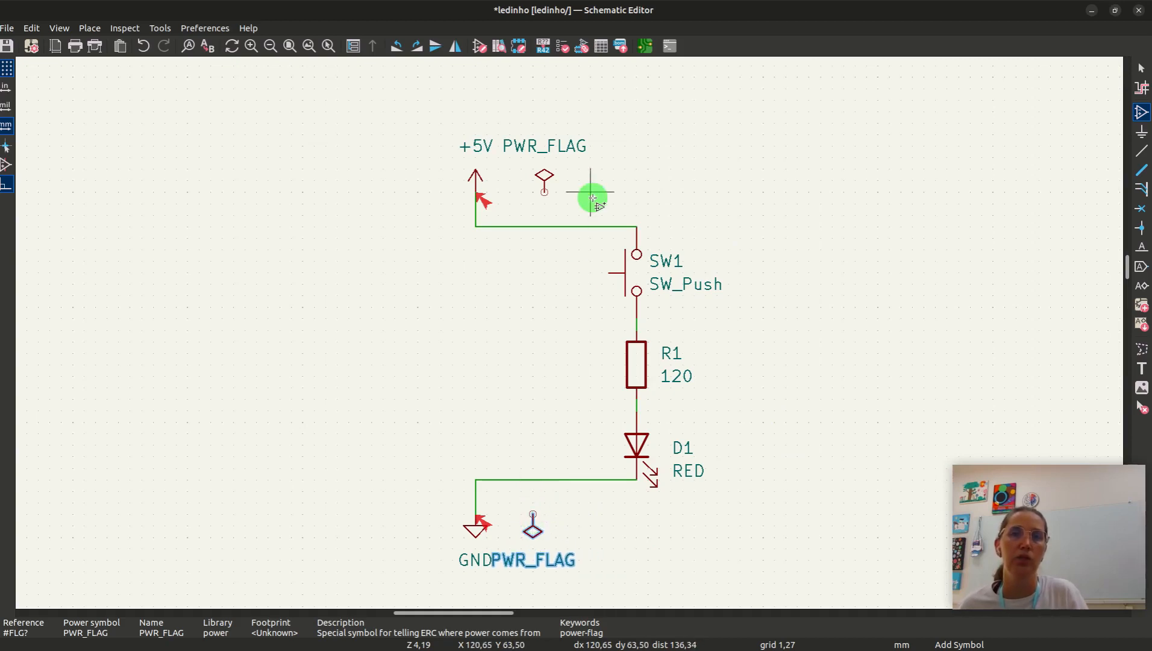
Wire one PWR_FLAG down to the circuit's upper wire and the other up to the lower wire
click(1140, 150)
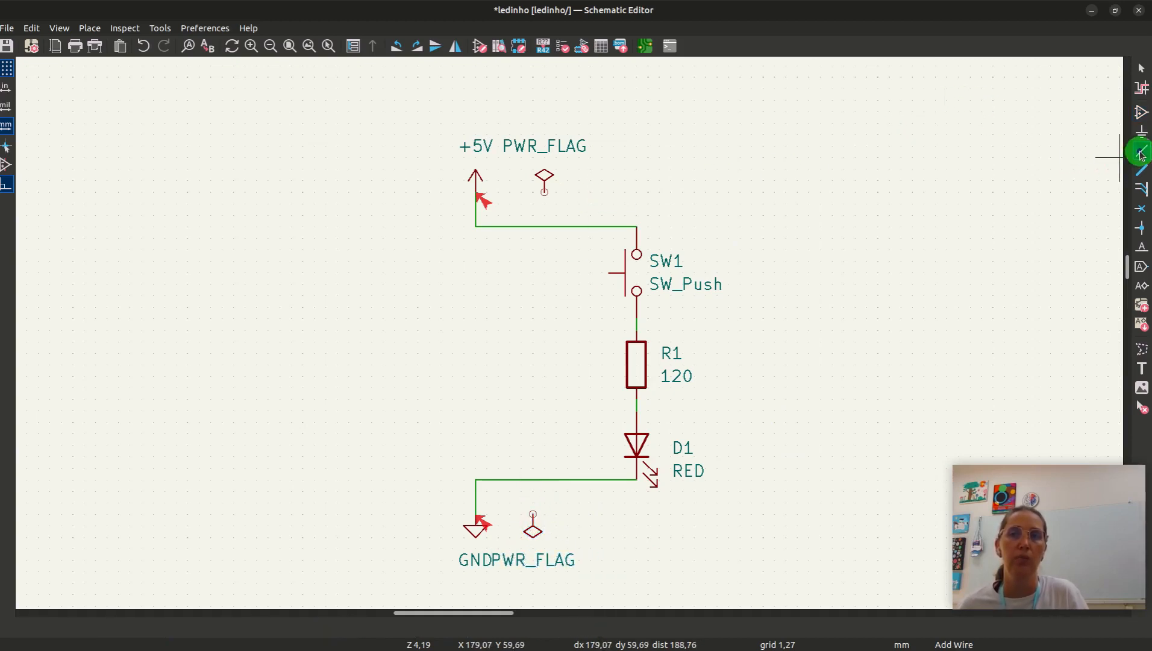
click(544, 194)
click(544, 227)
click(533, 514)
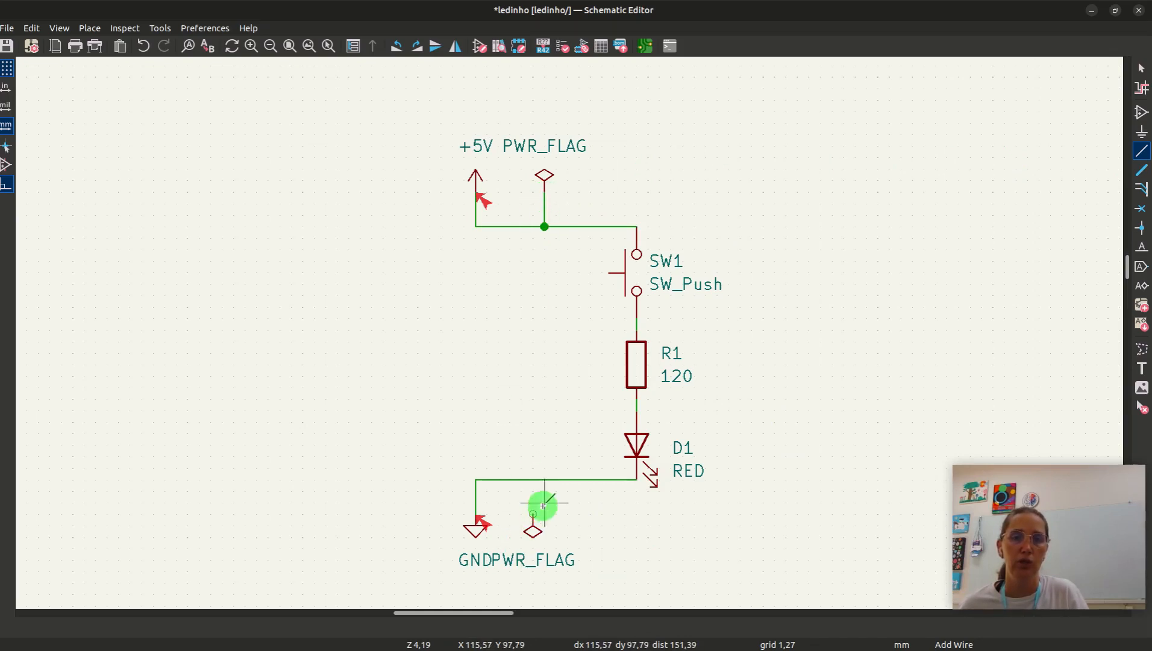
click(542, 476)
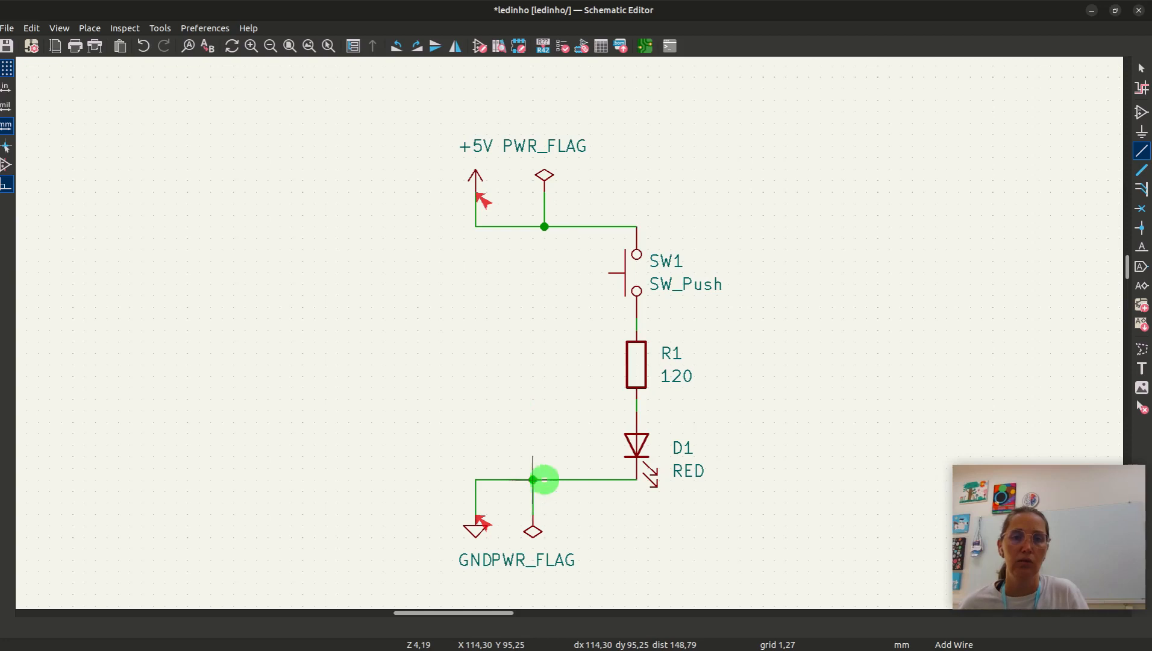
Rerun the electrical rules check with both power flags connected and close the checker
click(123, 29)
click(124, 47)
click(513, 384)
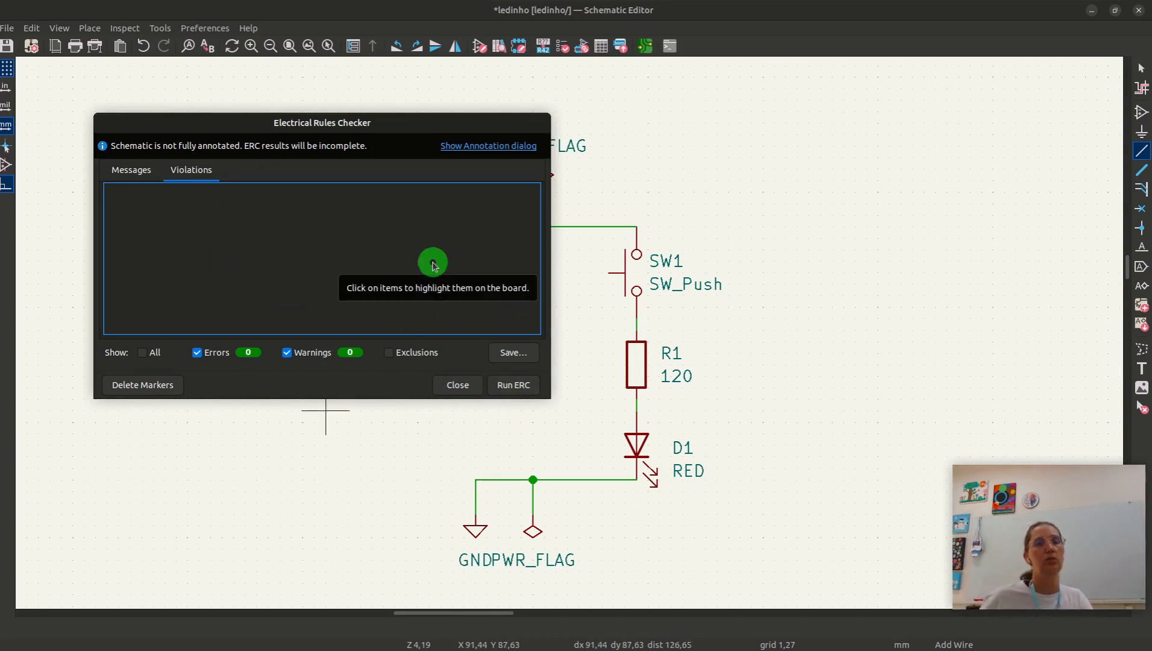
click(453, 388)
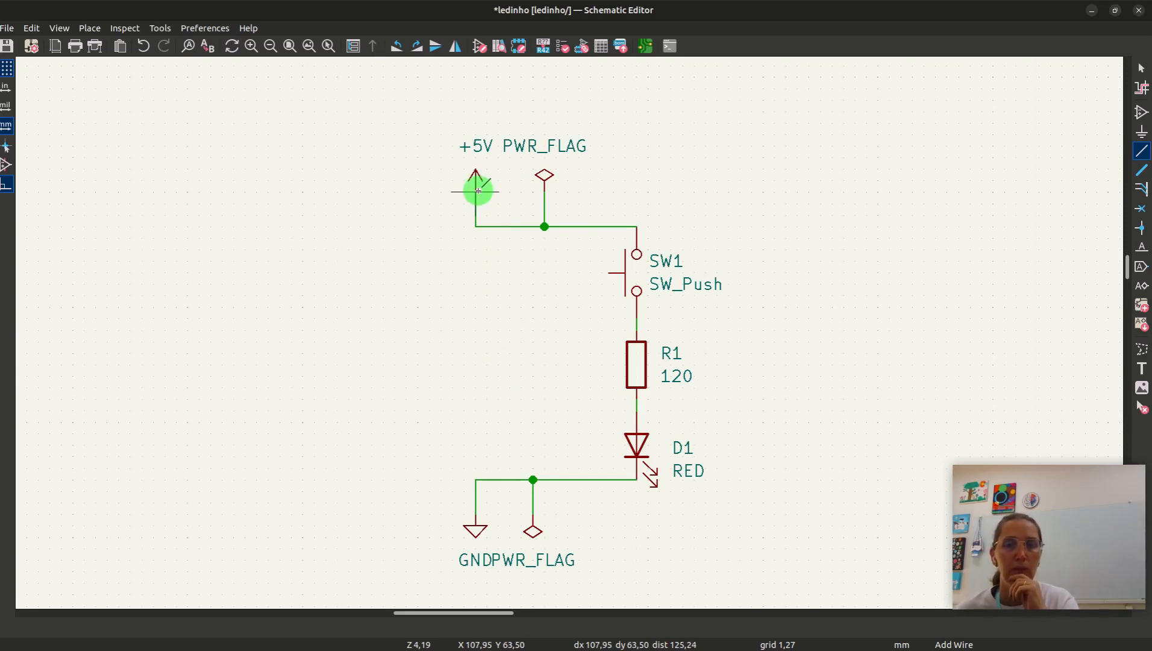
Review the circuit's placement on the drawing sheet and save the ledinho schematic
scroll(663, 419, down, 2)
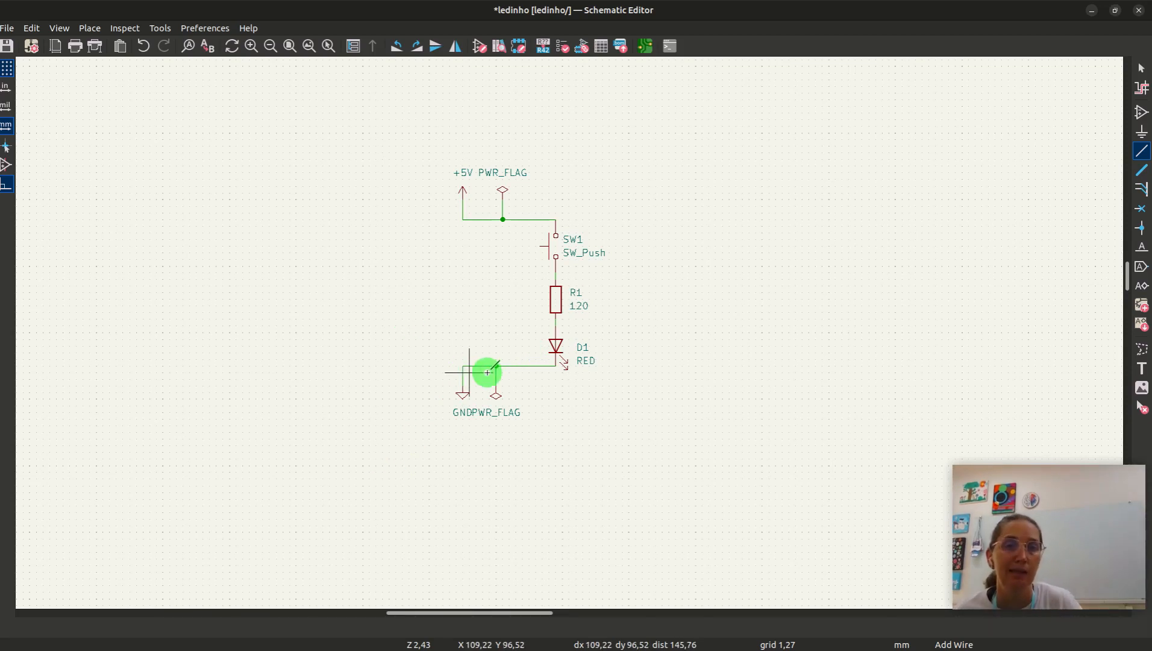
scroll(543, 399, up, 1)
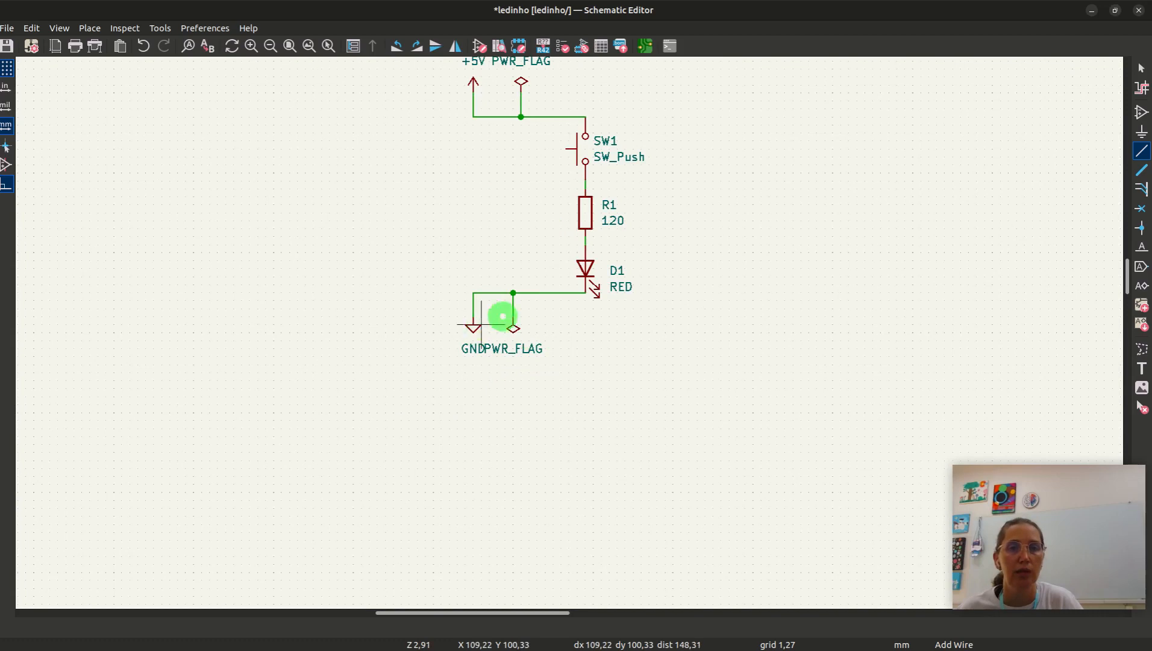
scroll(517, 292, down, 3)
scroll(570, 332, down, 5)
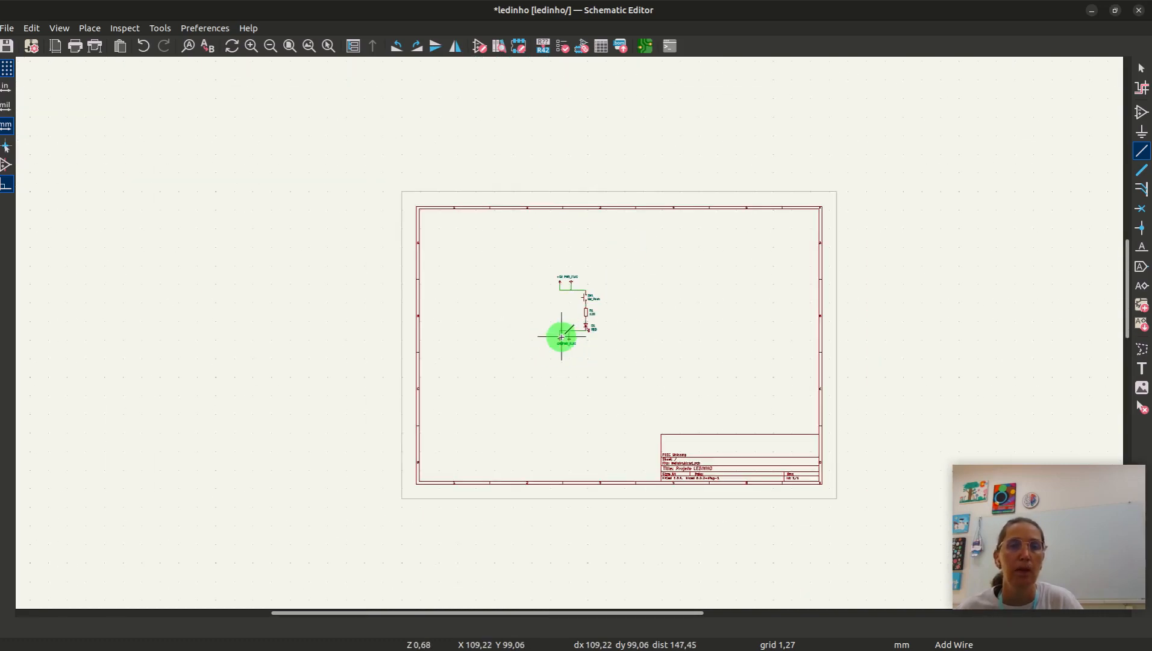
scroll(571, 329, up, 3)
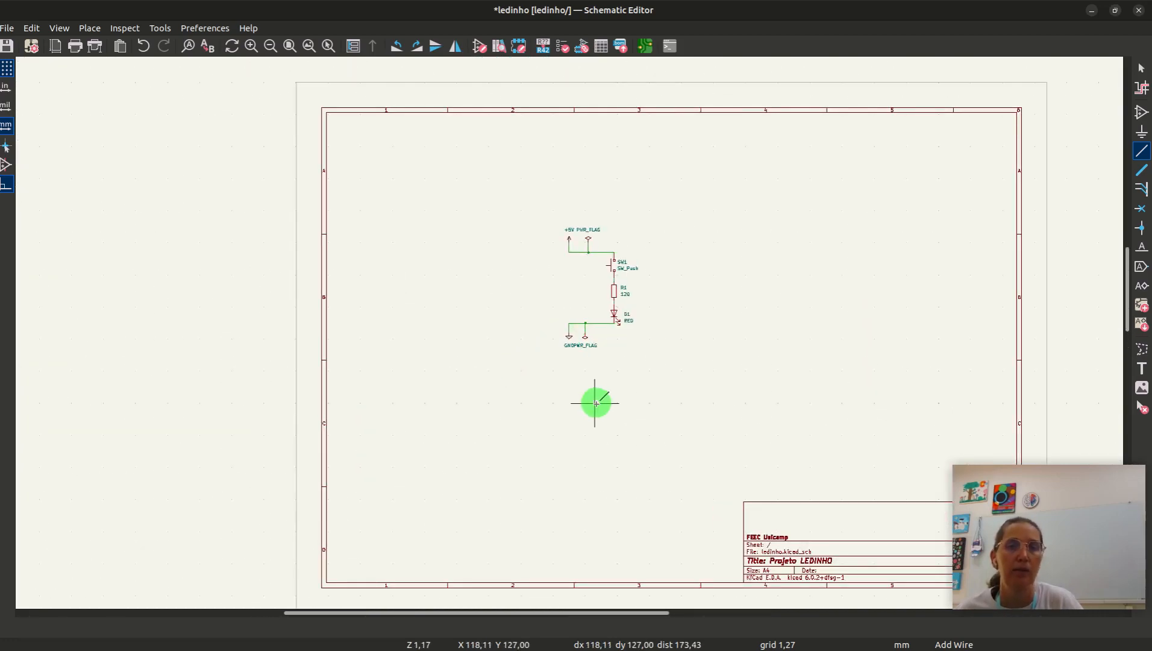
scroll(594, 401, up, 2)
middle_drag(540, 147, 497, 328)
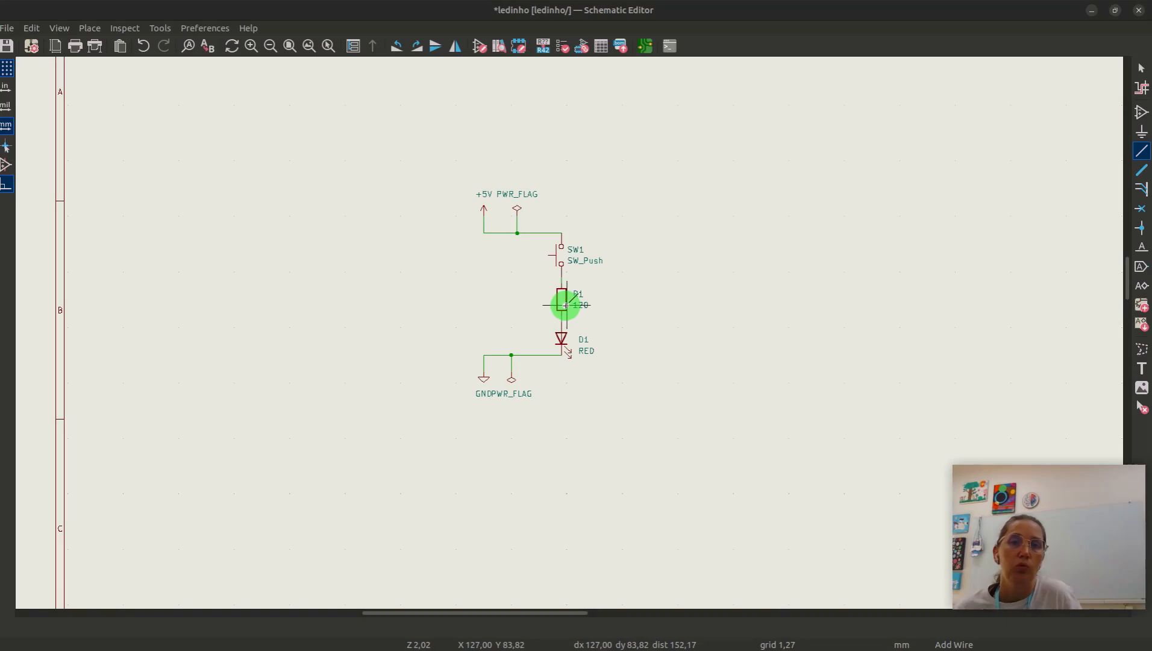
scroll(563, 304, up, 1)
scroll(569, 332, up, 1)
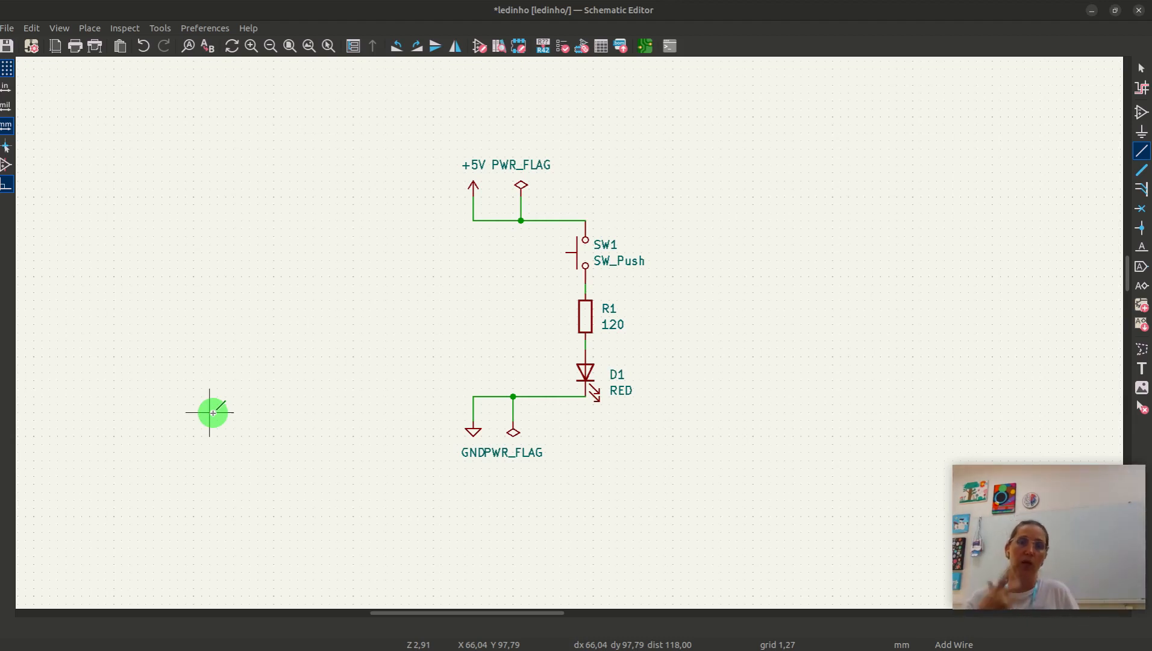
key(ctrl+s)
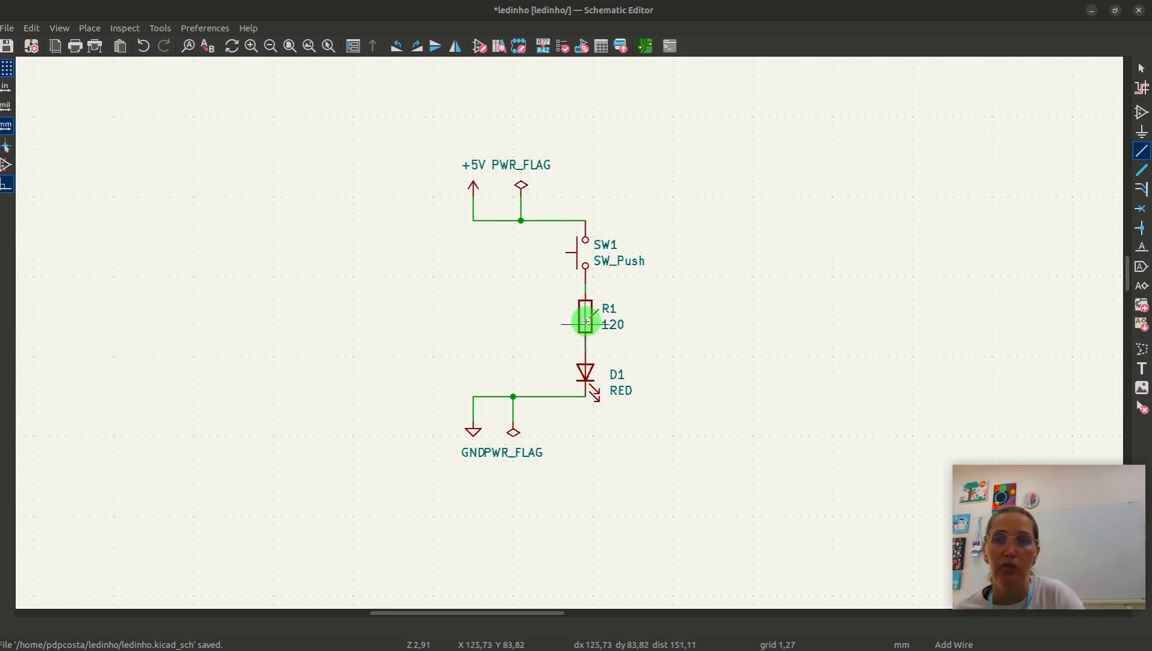
Open the footprint library browser from resistor R1's footprint field and filter the libraries by "resistor"
click(1141, 70)
click(586, 318)
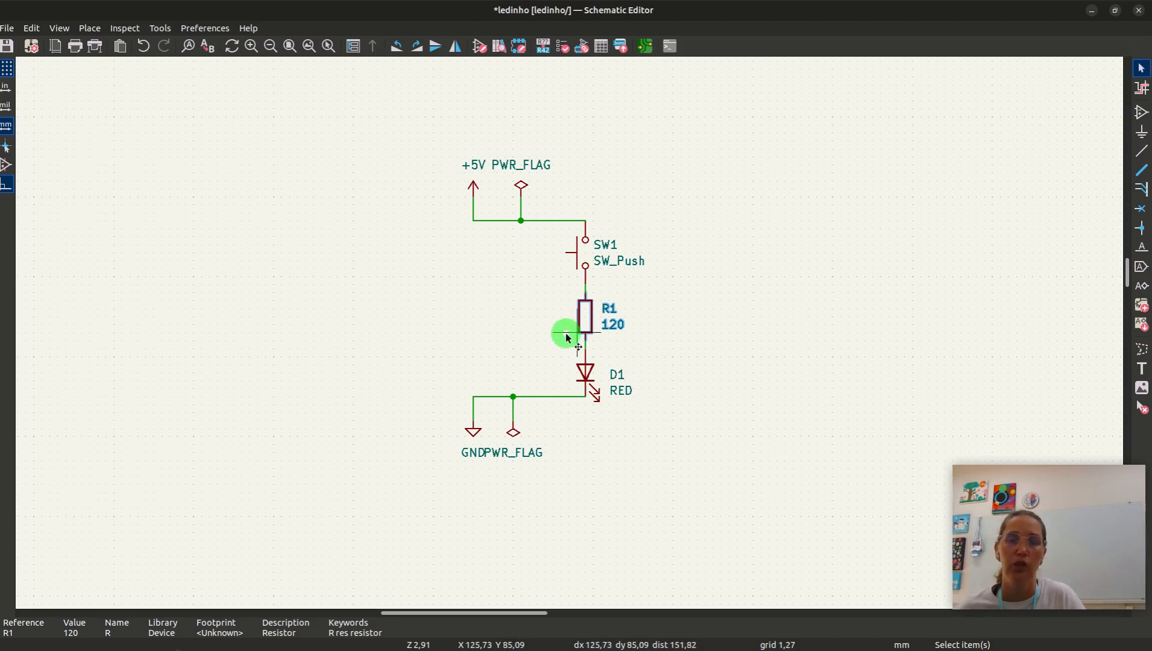
key(f)
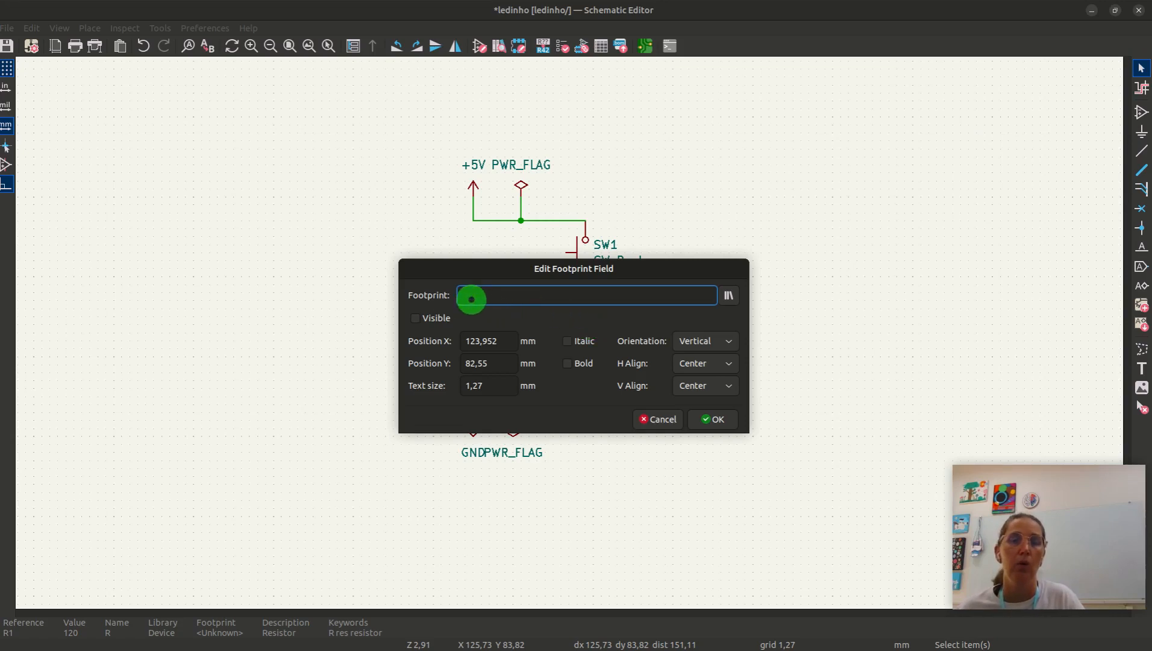
drag(581, 275, 289, 237)
click(447, 257)
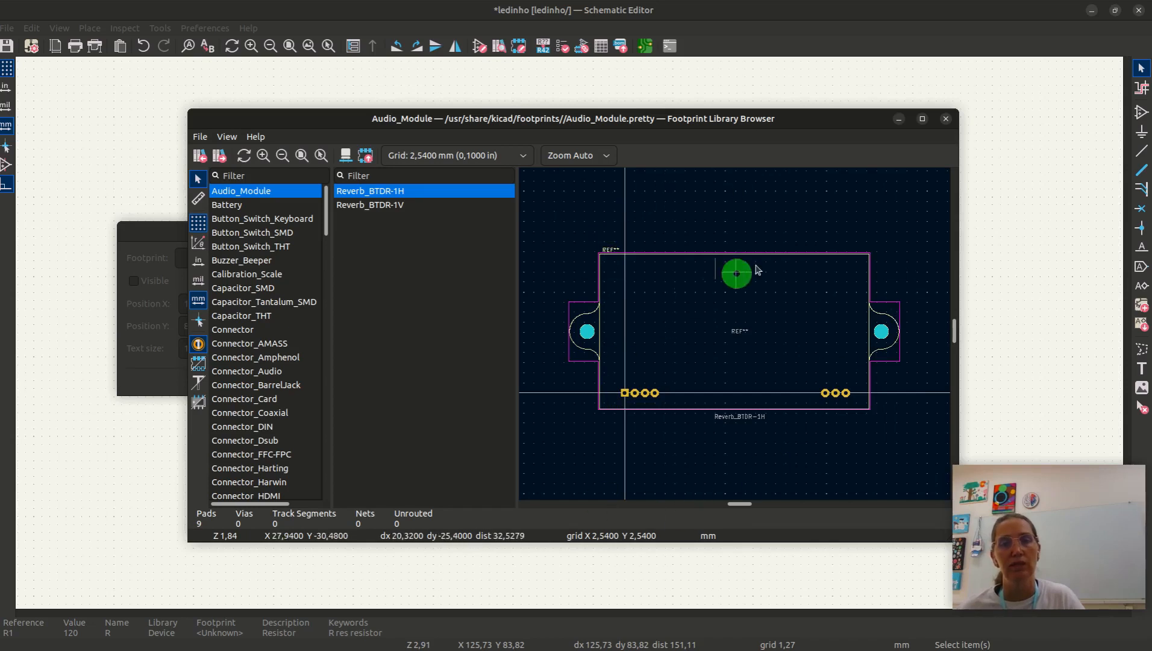
click(273, 176)
text(res)
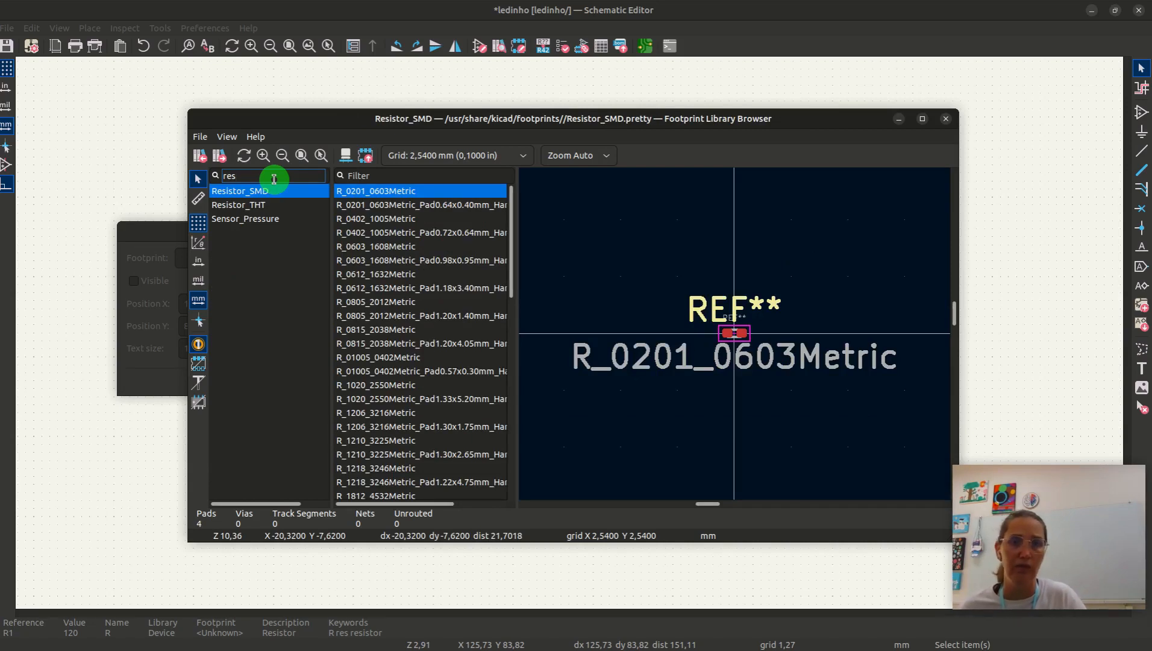
text(istor)
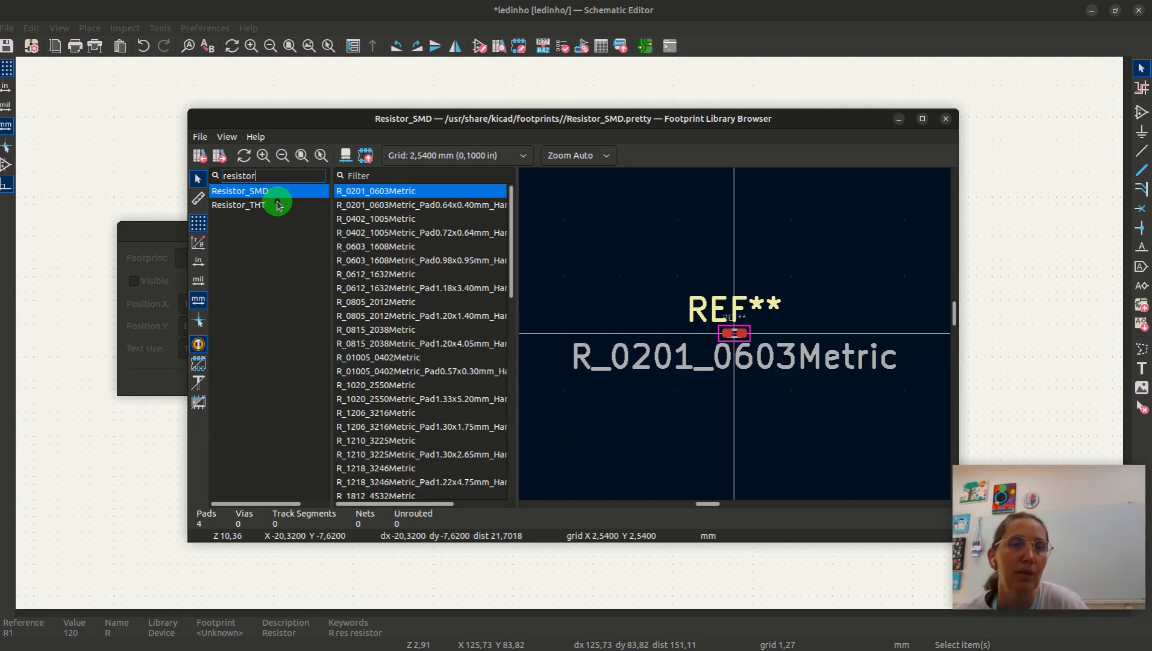
Compare the footprints offered by the Resistor_SMD and Resistor_THT libraries
click(246, 208)
click(246, 192)
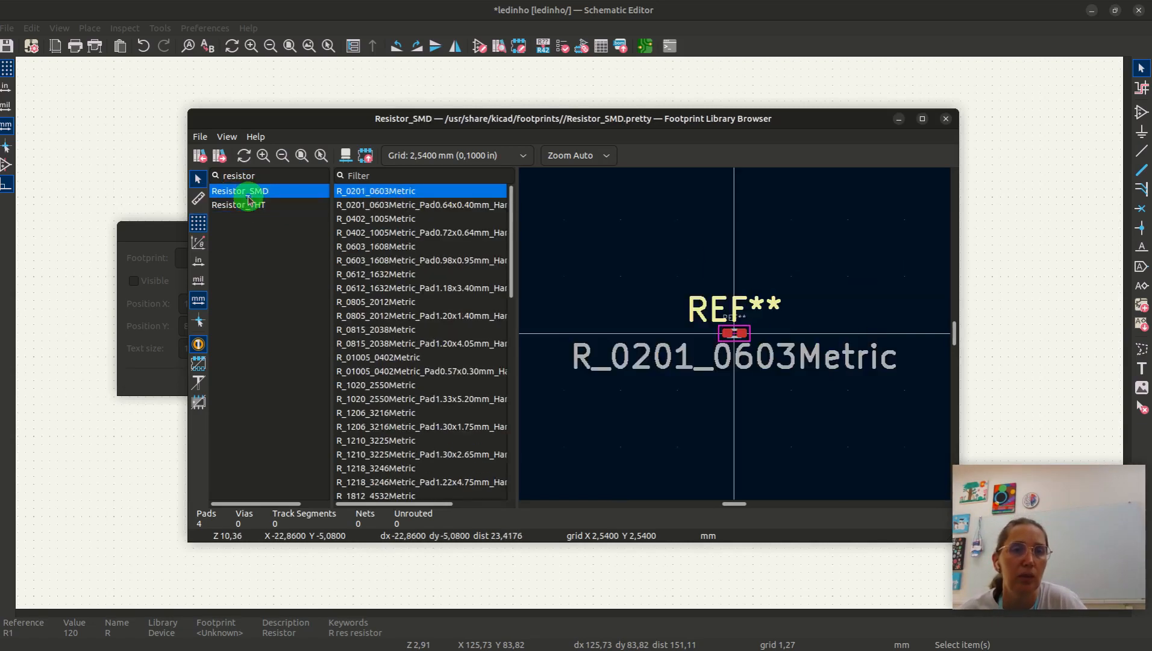
click(254, 202)
click(253, 192)
click(256, 205)
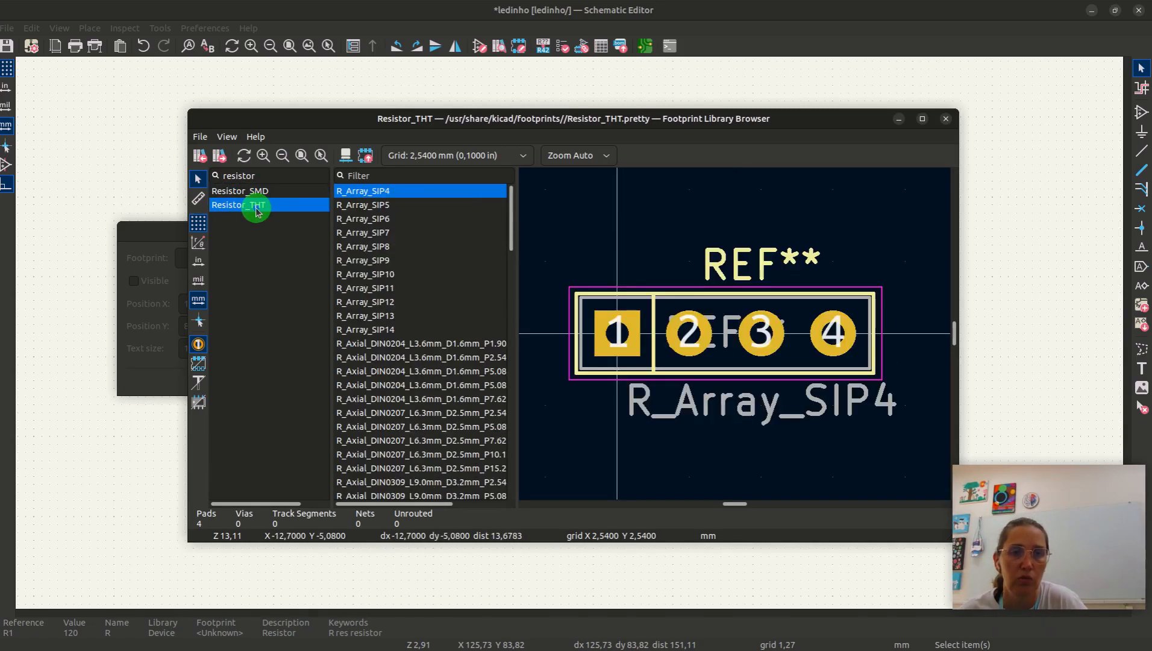
click(261, 190)
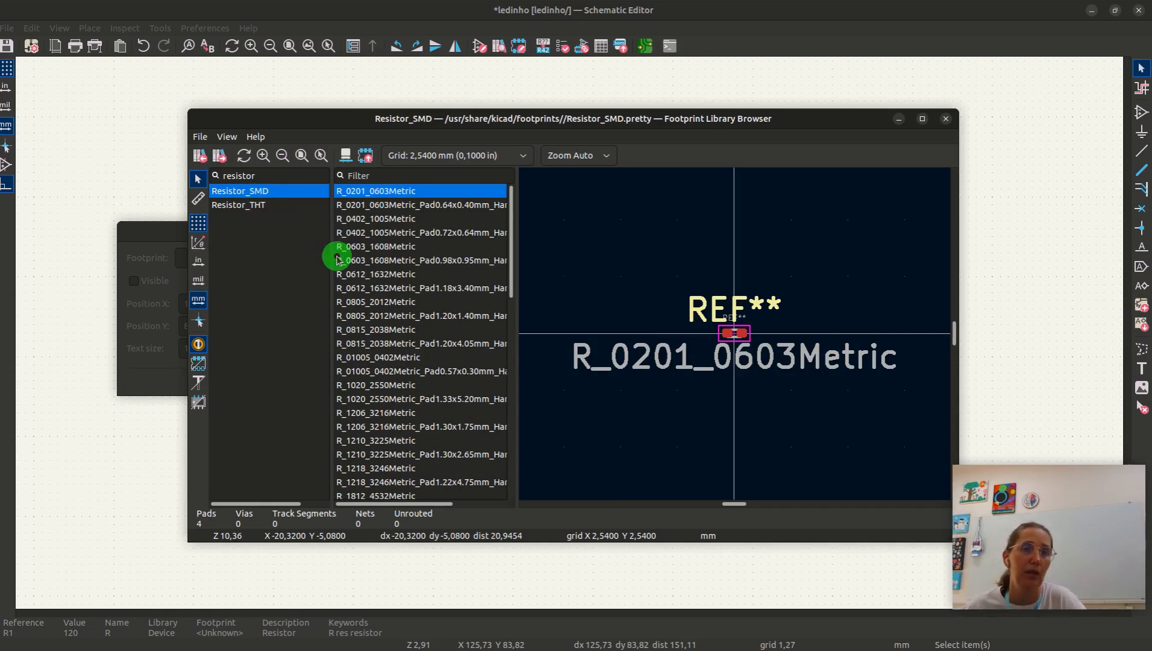
click(249, 206)
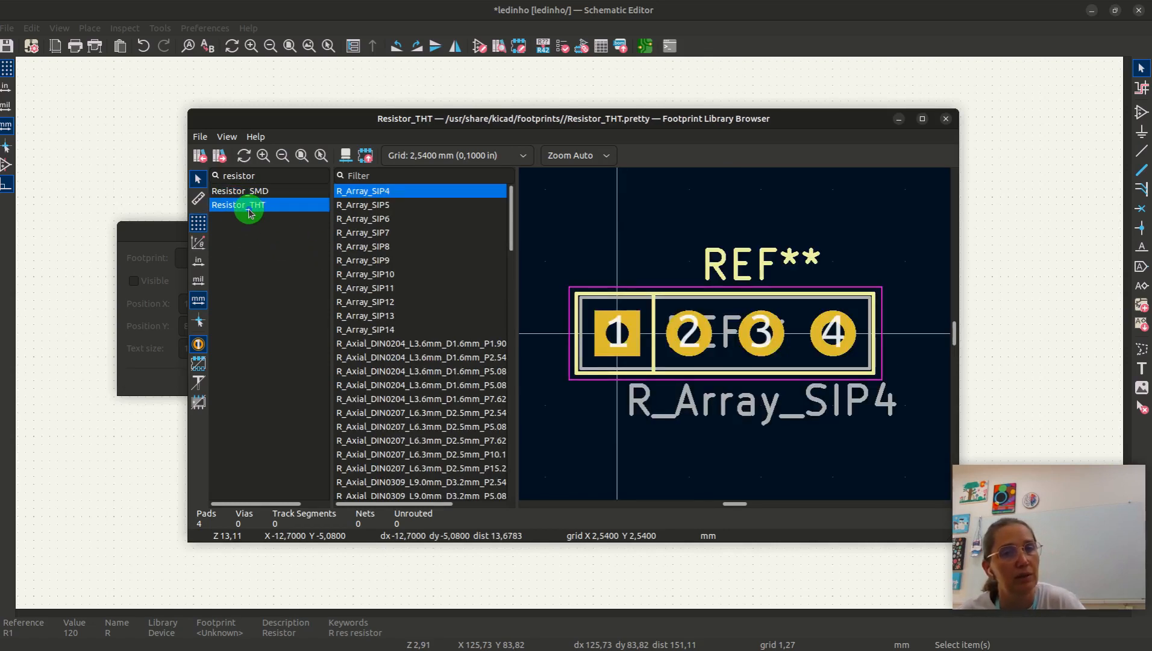
click(250, 194)
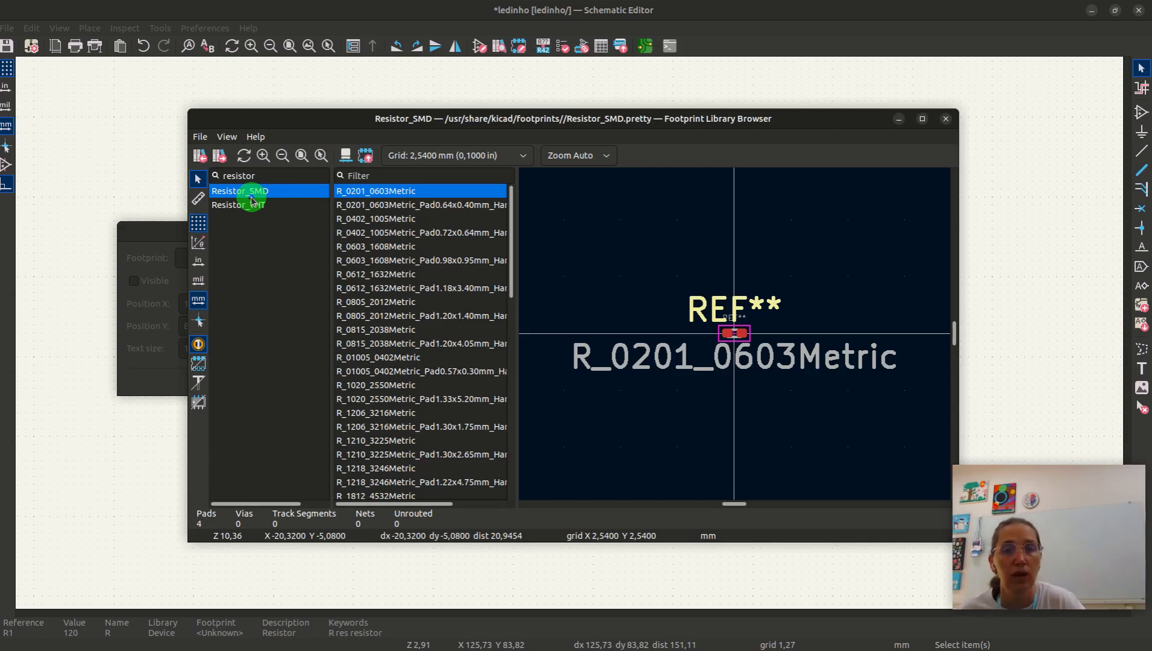
click(247, 205)
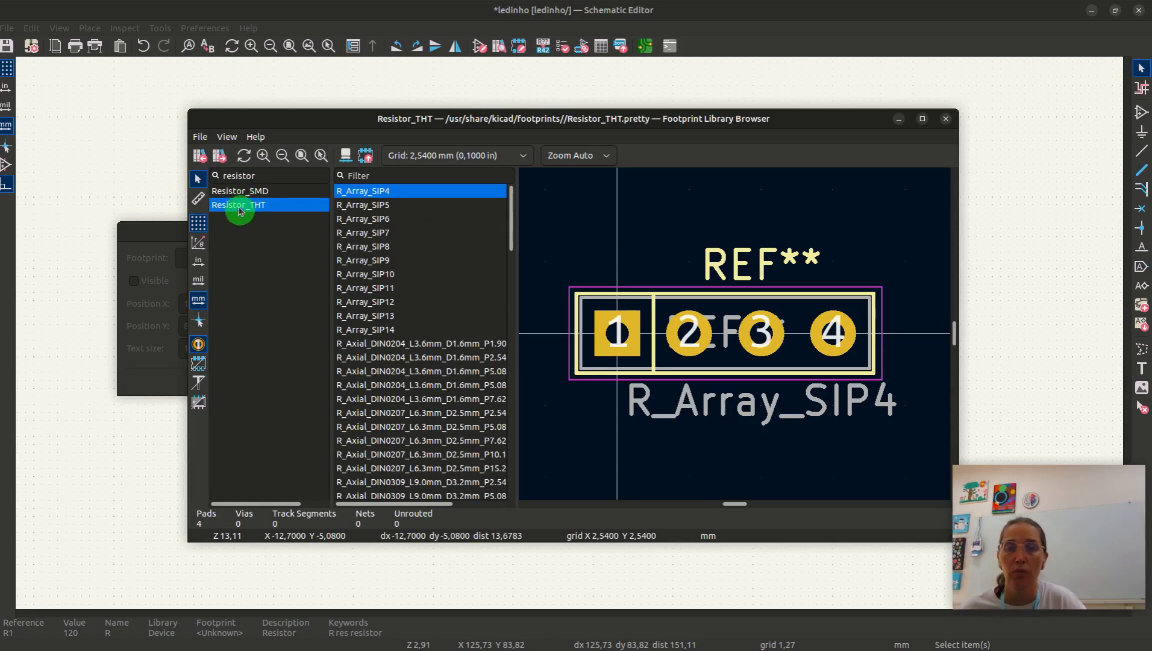
click(259, 192)
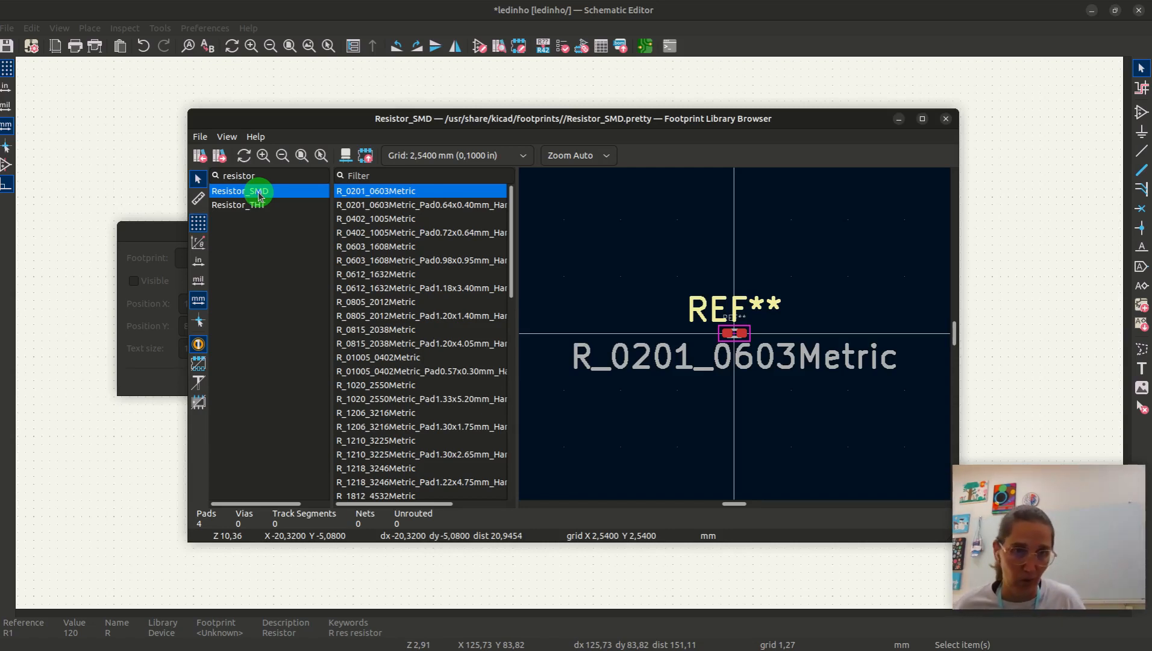
Browse the Resistor_THT footprints, previewing the SIP arrays and the axial DIN0204 and DIN0207 types
click(255, 206)
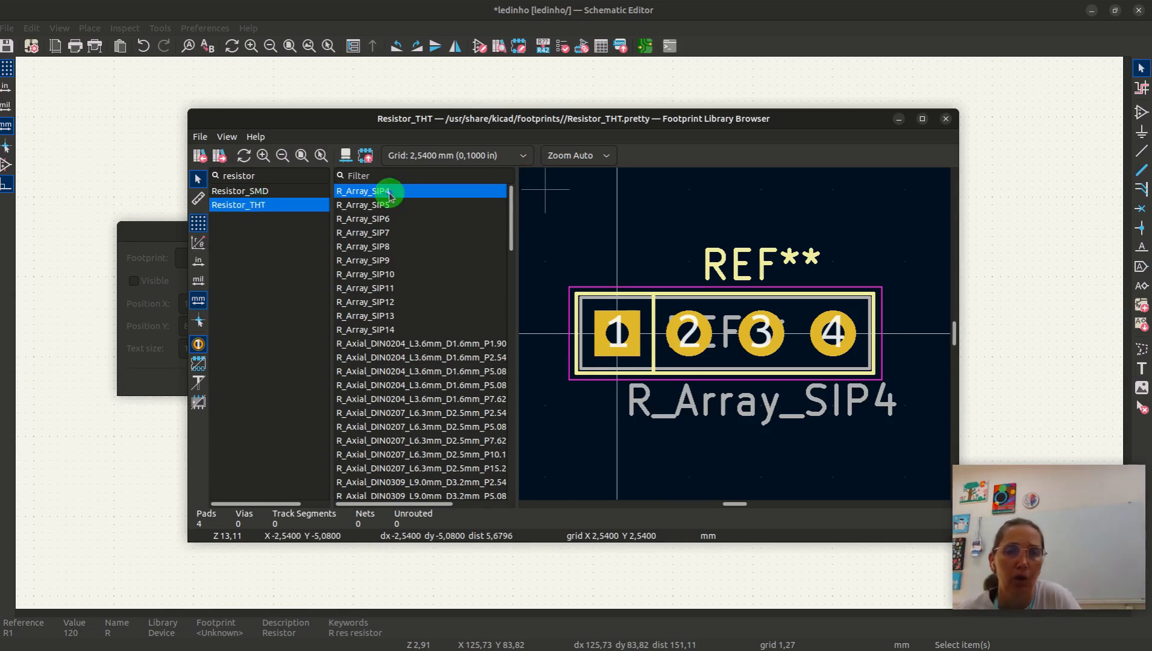
key(Down)
key(Down)
key(Down)
key(Down)
key(Down)
key(Down)
key(Down)
key(Down)
key(Down)
key(Down)
key(Down)
key(Down)
key(Down)
key(Down)
key(Down)
key(Down)
key(Down)
key(Down)
key(Down)
key(Down)
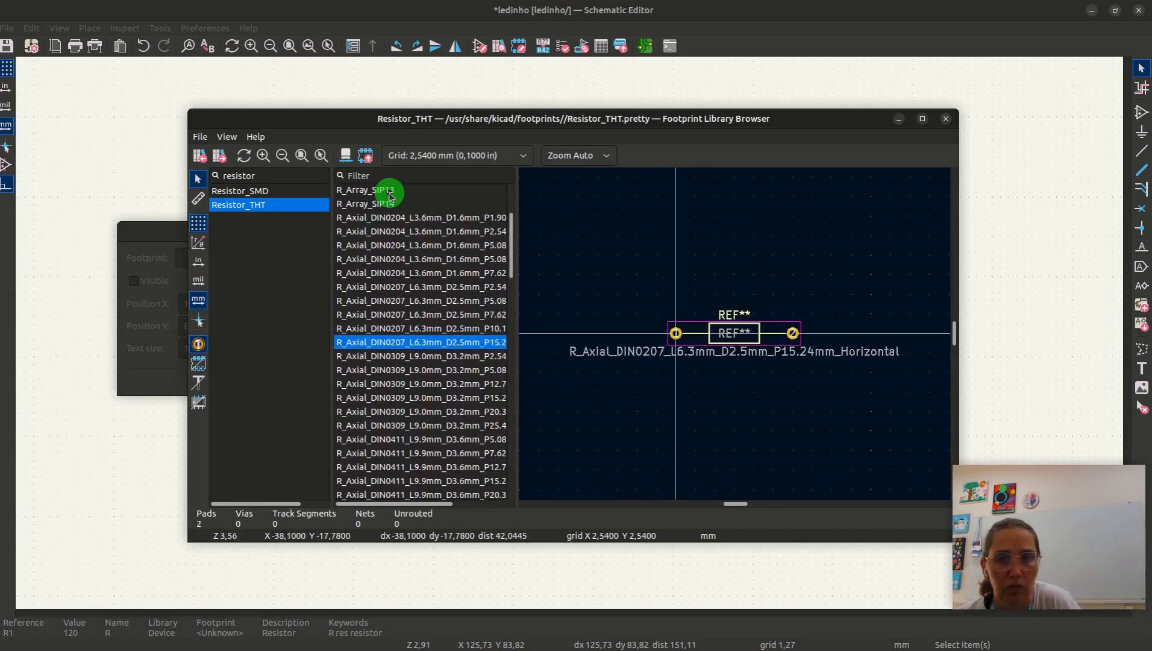
Compare the vertical and horizontal DIN0207 axial resistor footprints at their different pin pitches
key(Up)
key(Up)
key(Up)
key(Up)
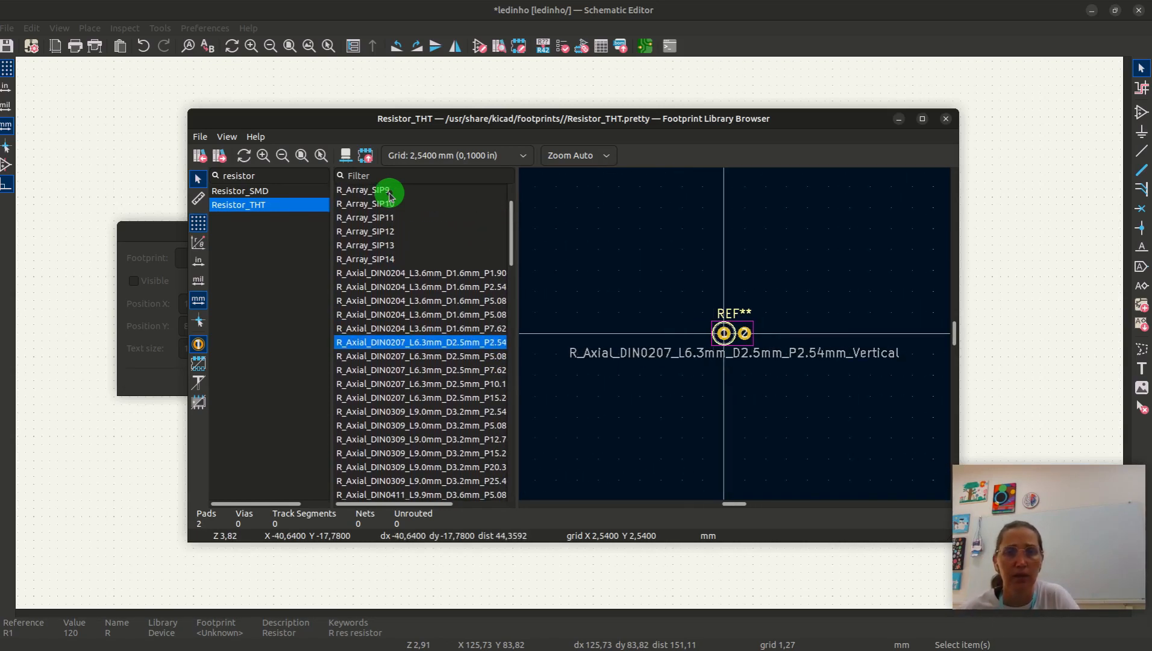
key(Down)
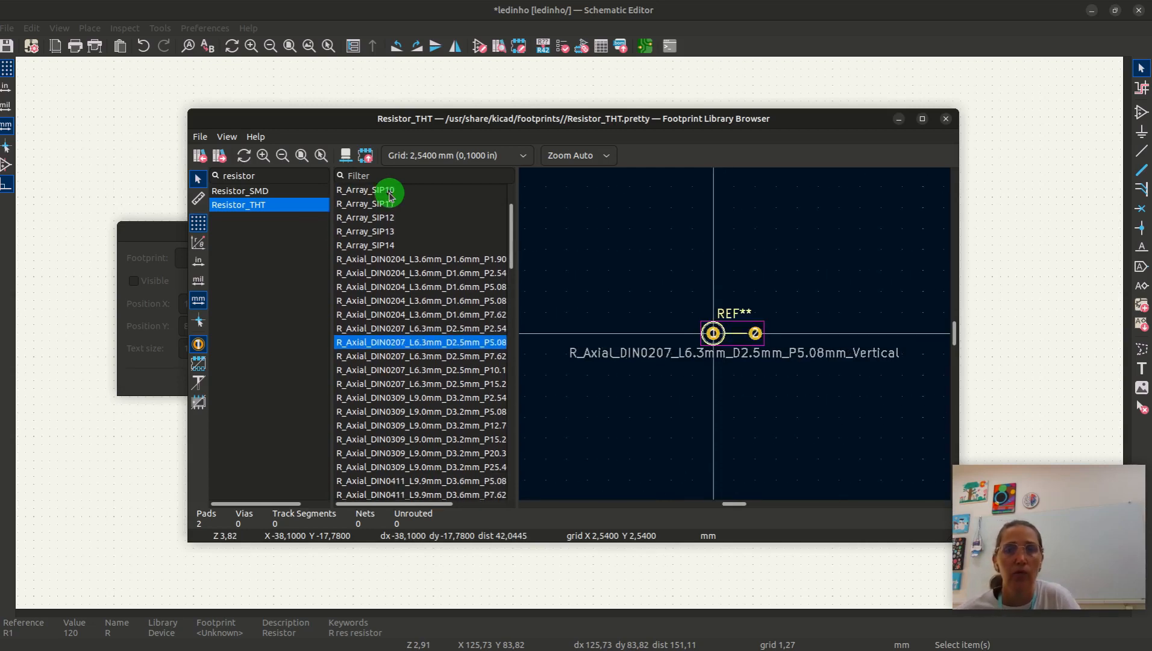
key(Down)
key(Down)
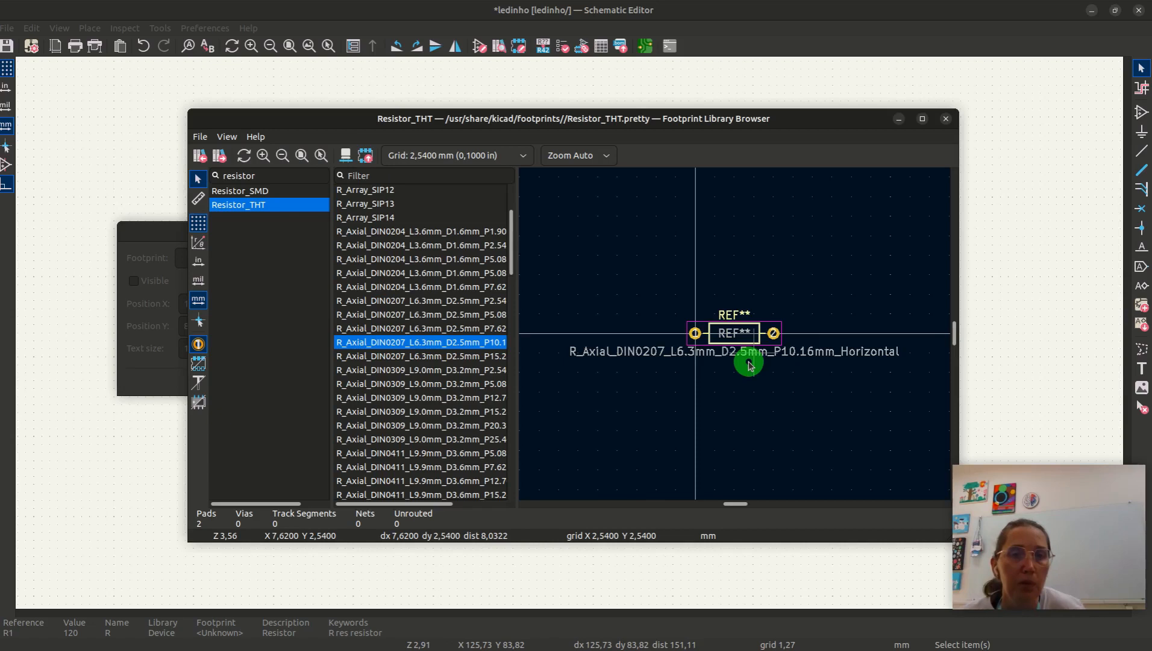
key(Up)
key(Down)
key(Down)
key(Down)
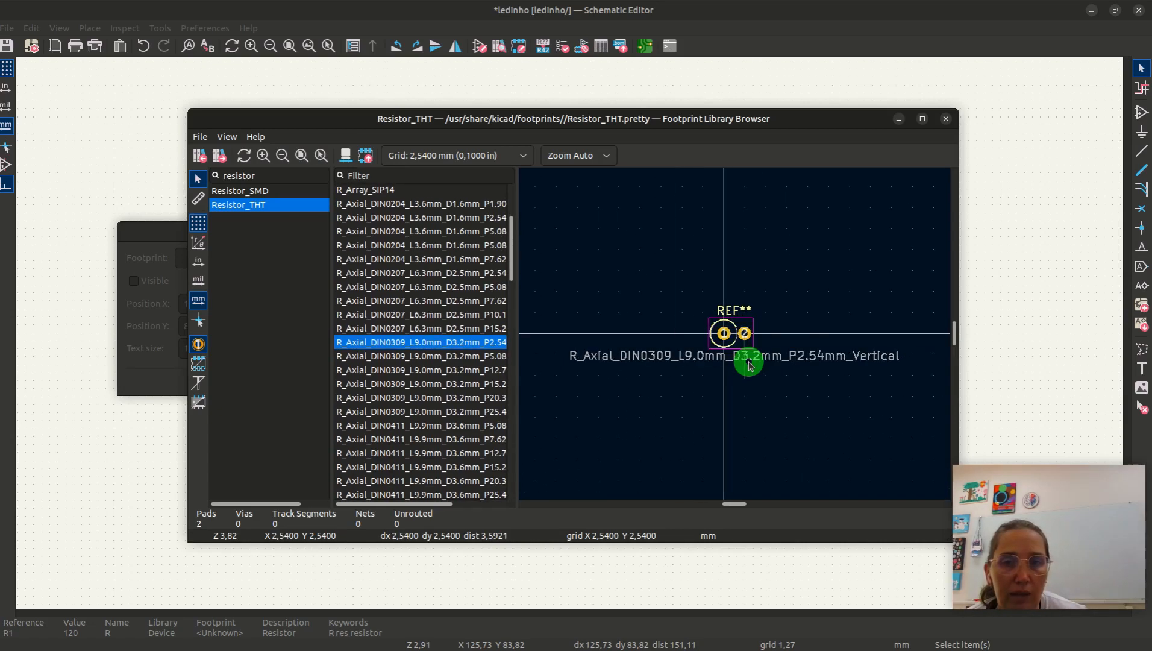
Assign the footprint Resistor_THT:R_Axial_DIN0207_L6.3mm_D2.5mm_P10.16mm_Horizontal to resistor R1
key(Up)
key(Up)
key(Up)
key(Down)
key(Down)
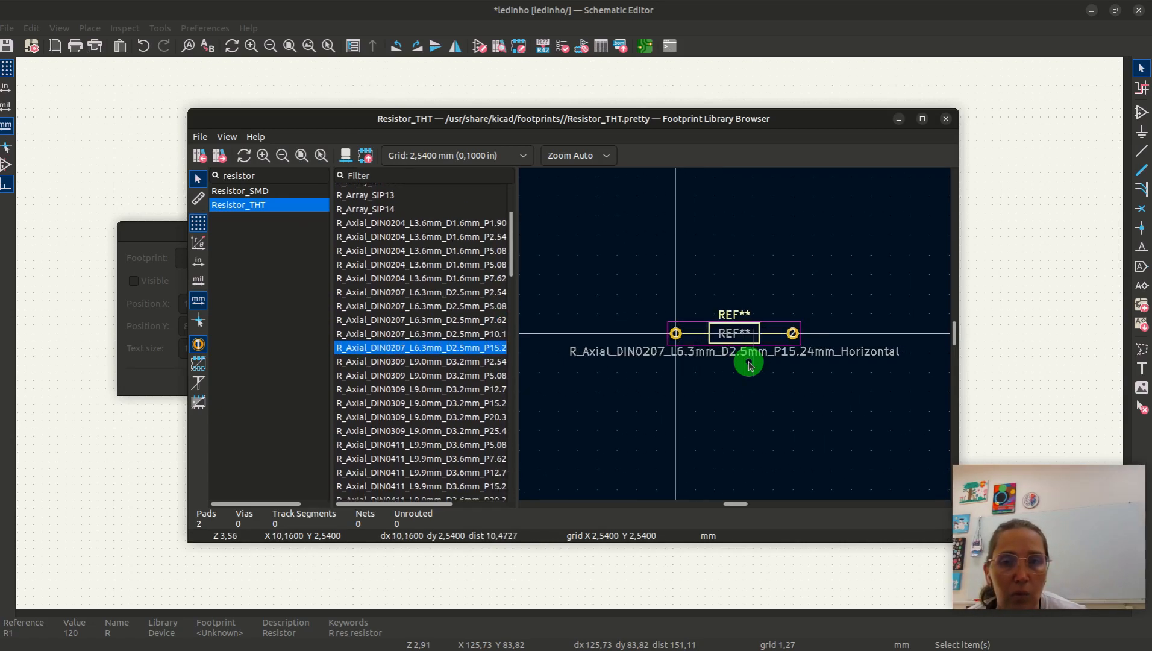
key(Up)
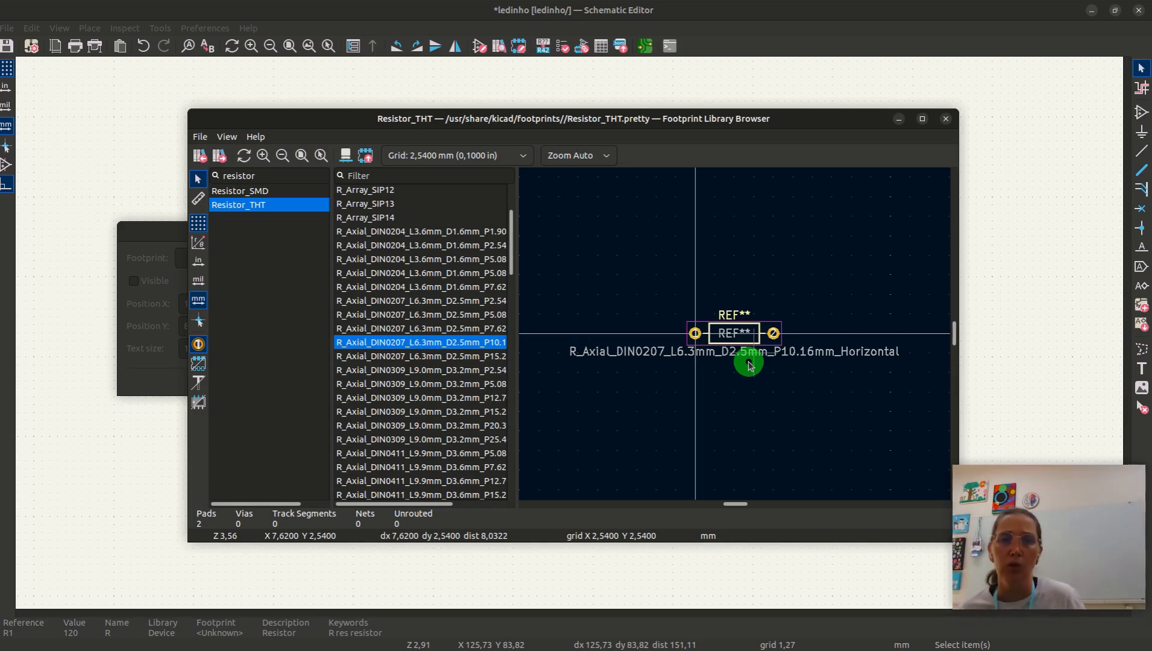
double_click(405, 339)
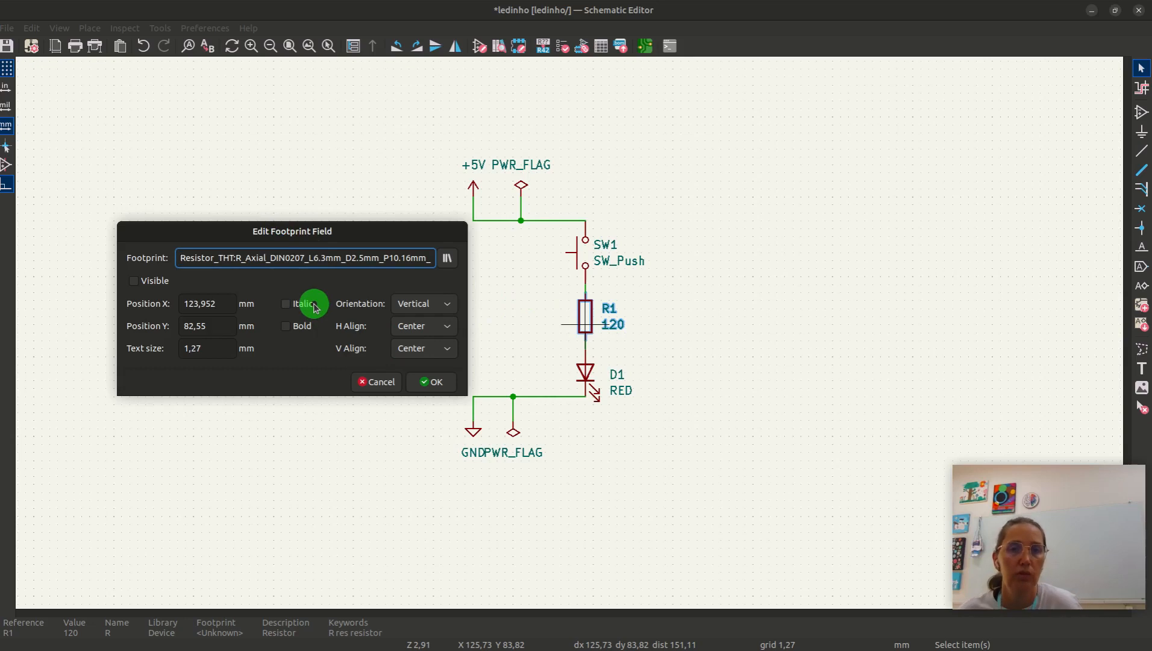
click(443, 392)
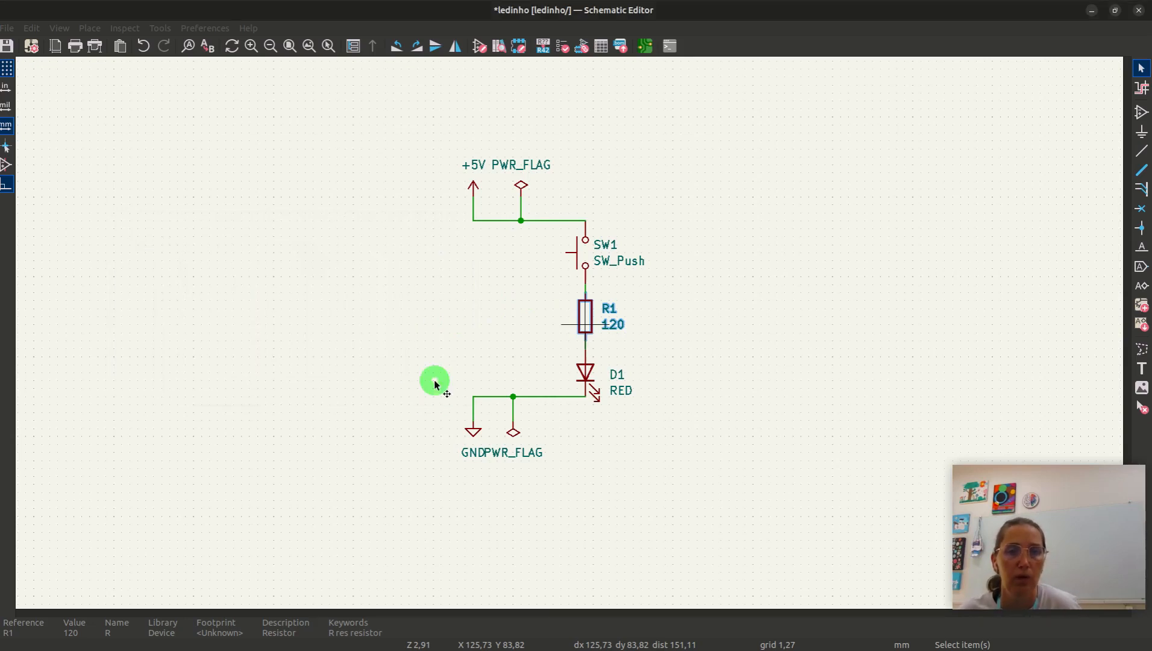
Check the footprint fields in the symbol properties of R1 and D1 without changing anything
click(591, 371)
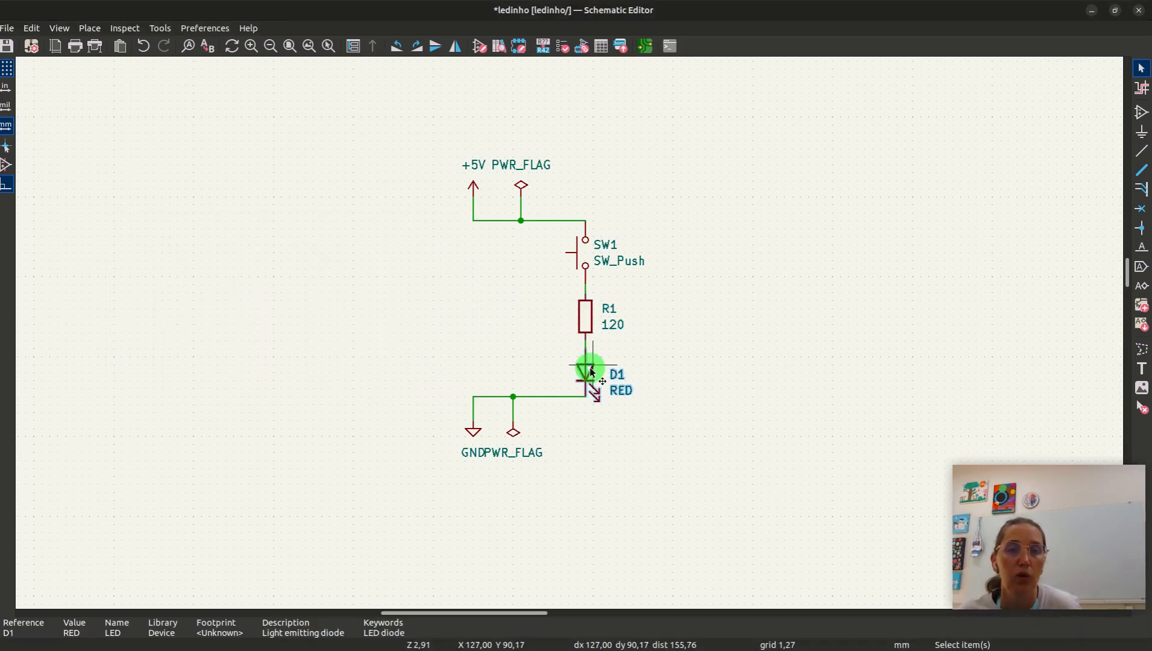
click(585, 315)
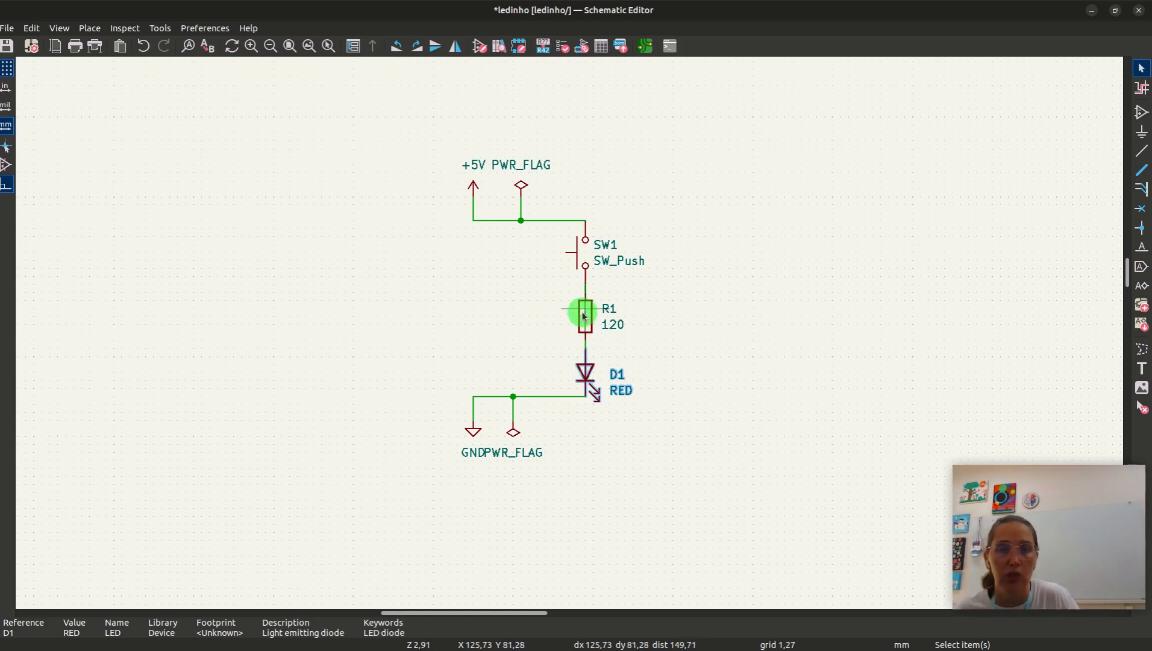
double_click(583, 314)
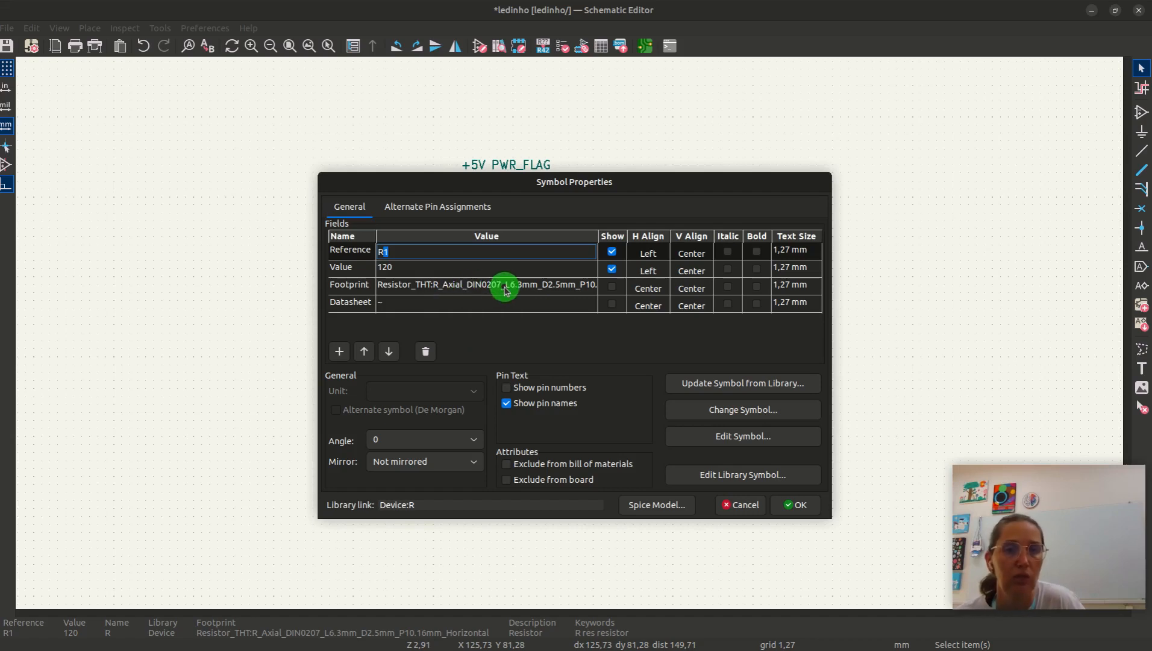
click(740, 508)
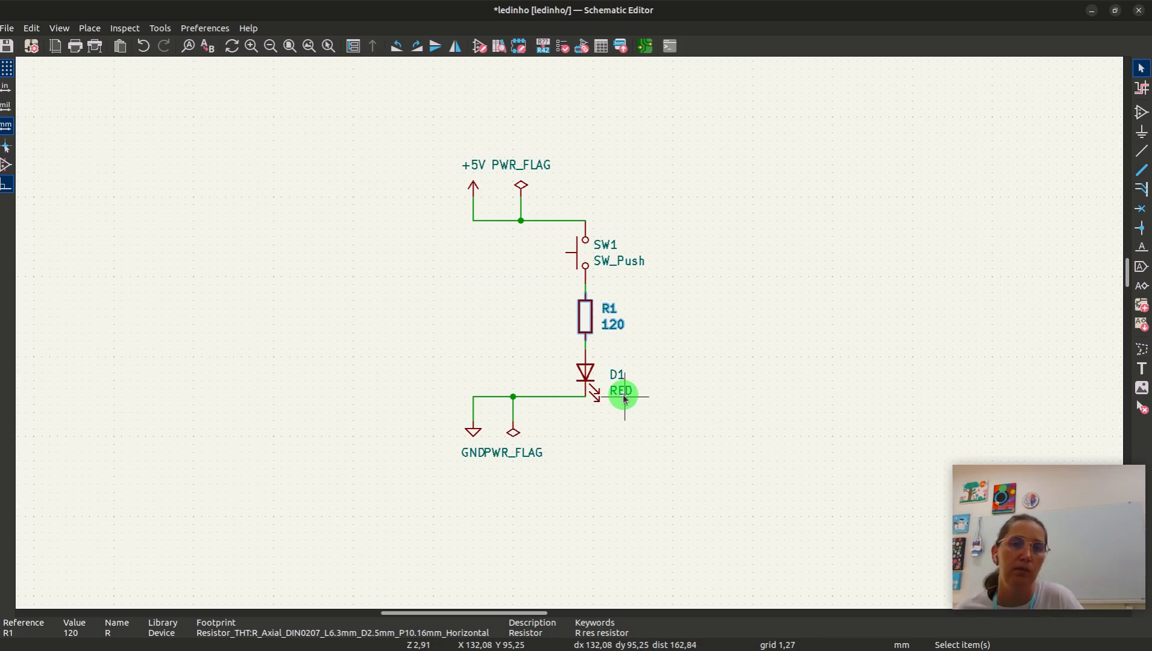
double_click(583, 378)
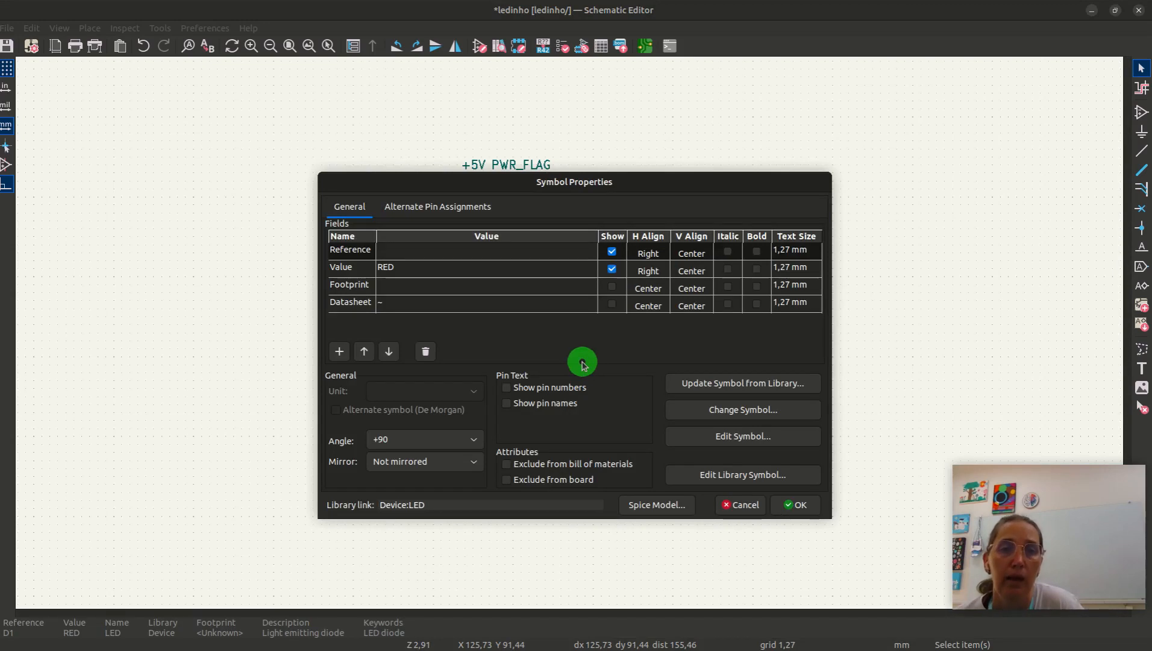
click(742, 505)
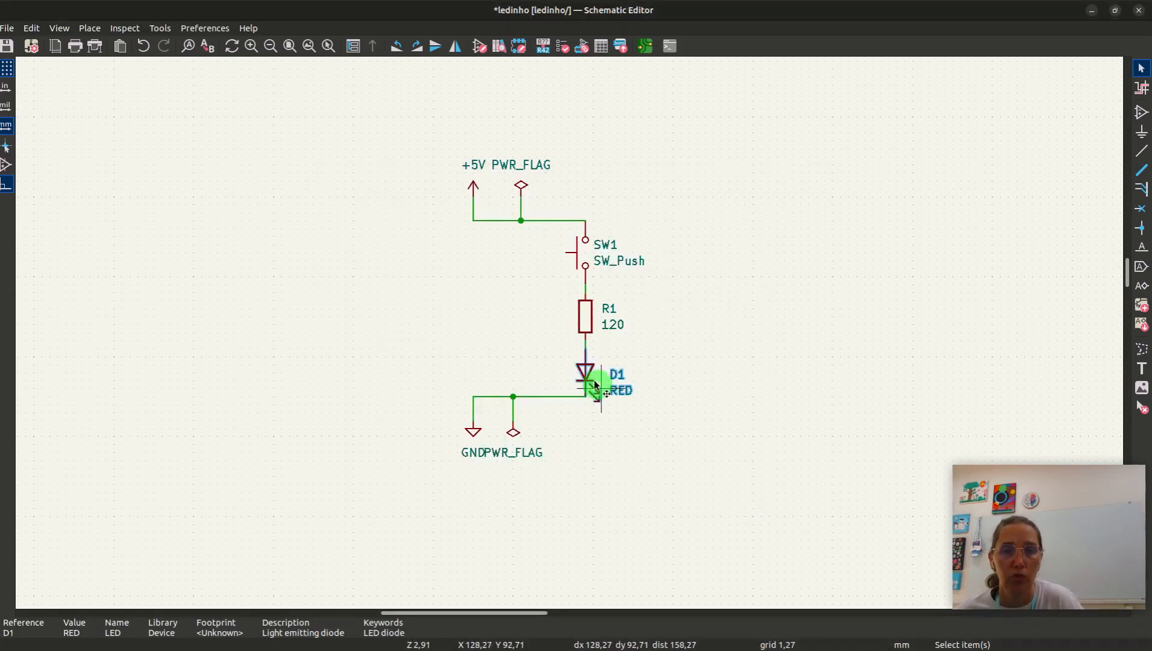
Open the footprint library browser from LED D1's footprint field
key(f)
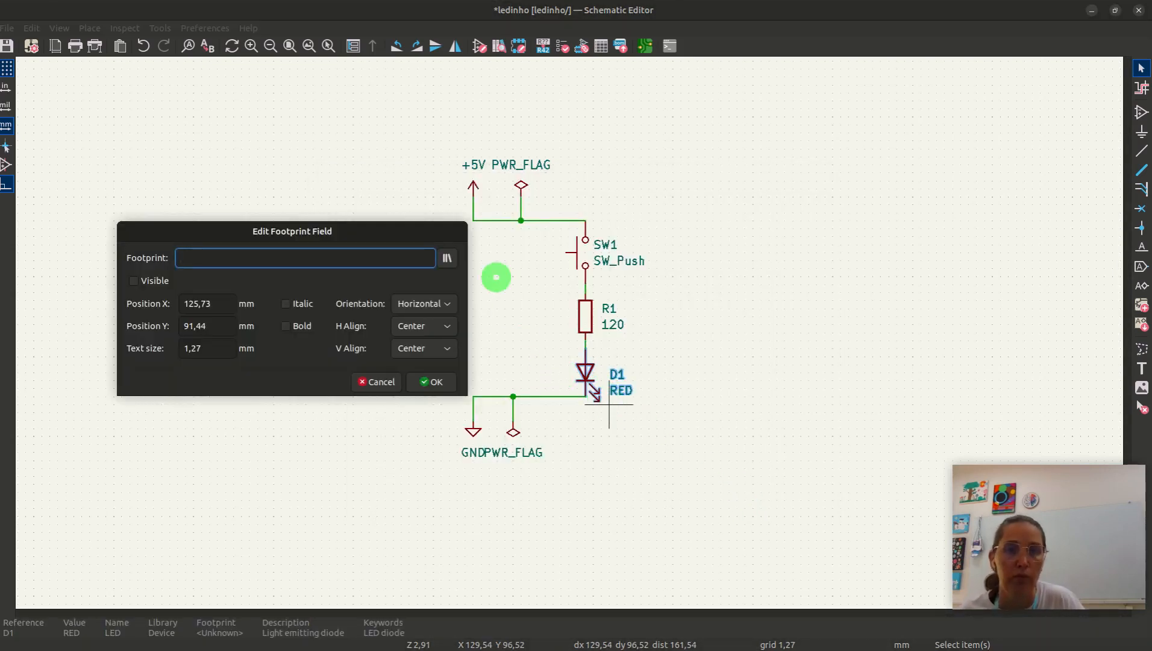
click(447, 258)
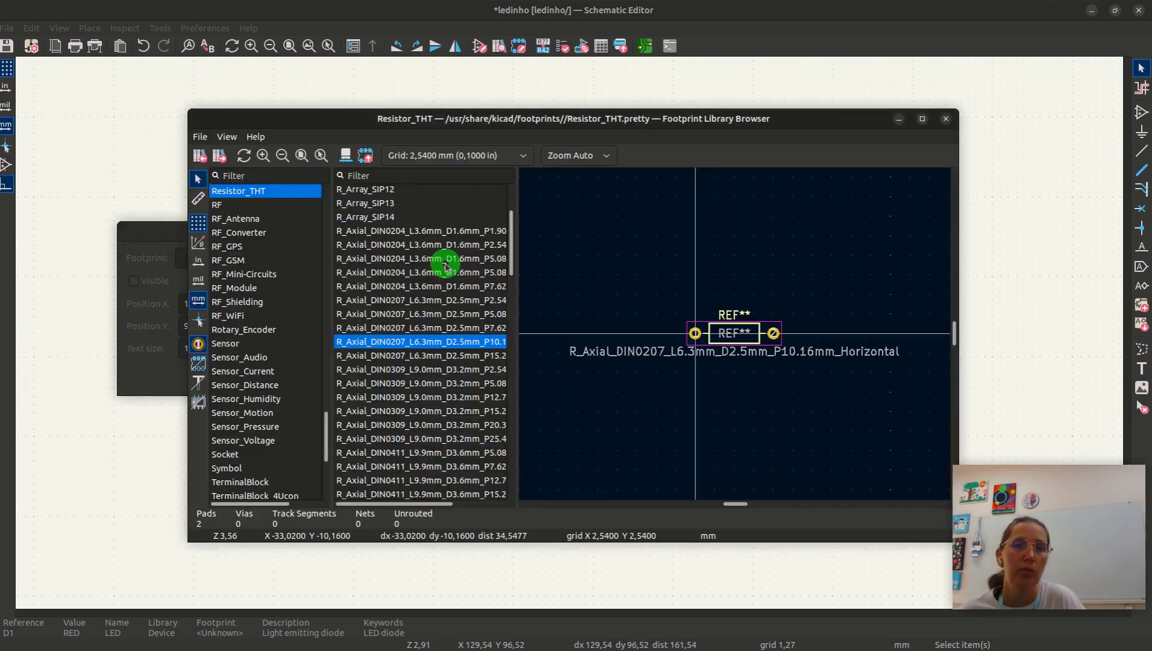
Filter the footprint libraries by "led" and open the LED_THT library
click(235, 179)
text(led)
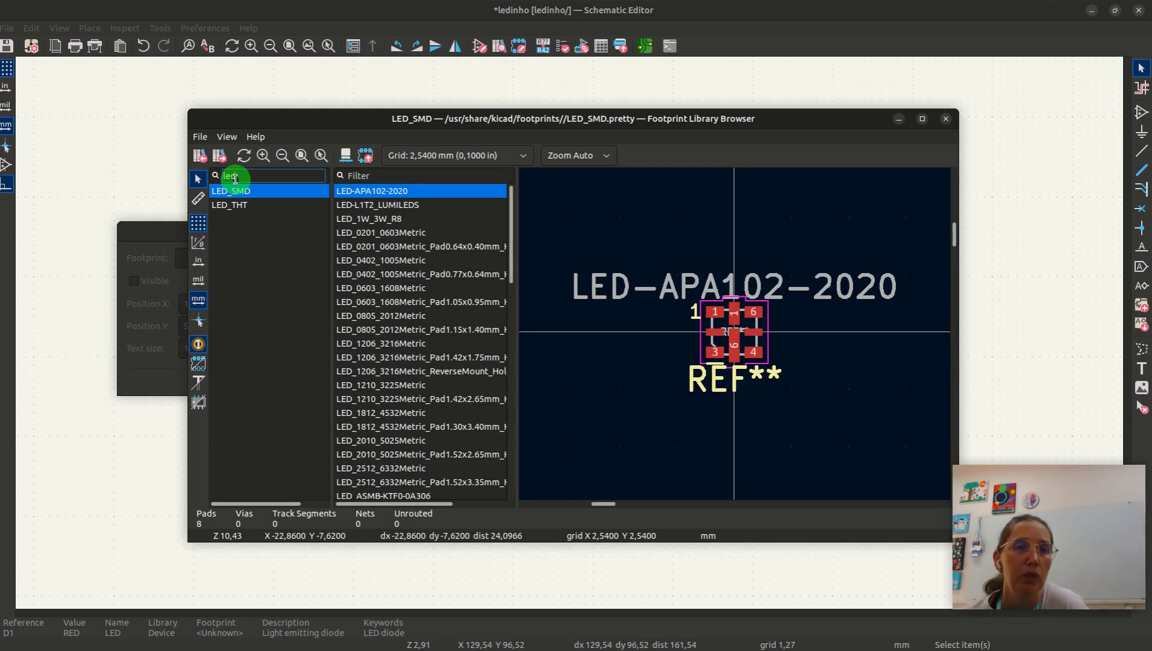
click(255, 205)
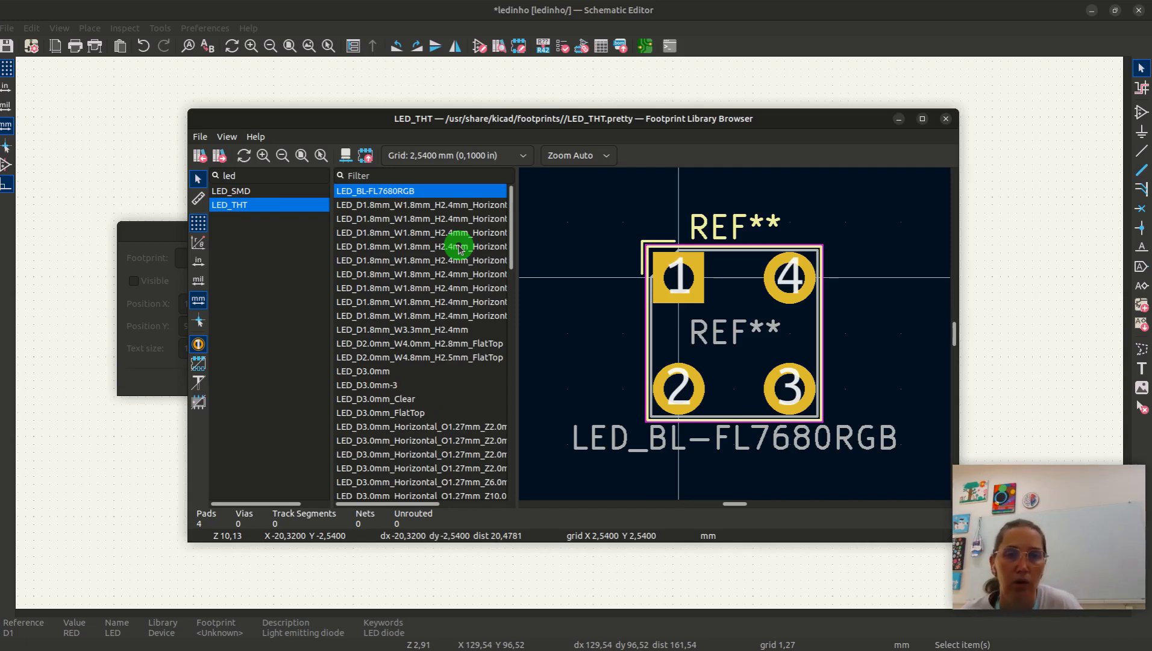
Browse the through-hole LED footprints and assign LED_D3.0mm to the LED D1
click(437, 204)
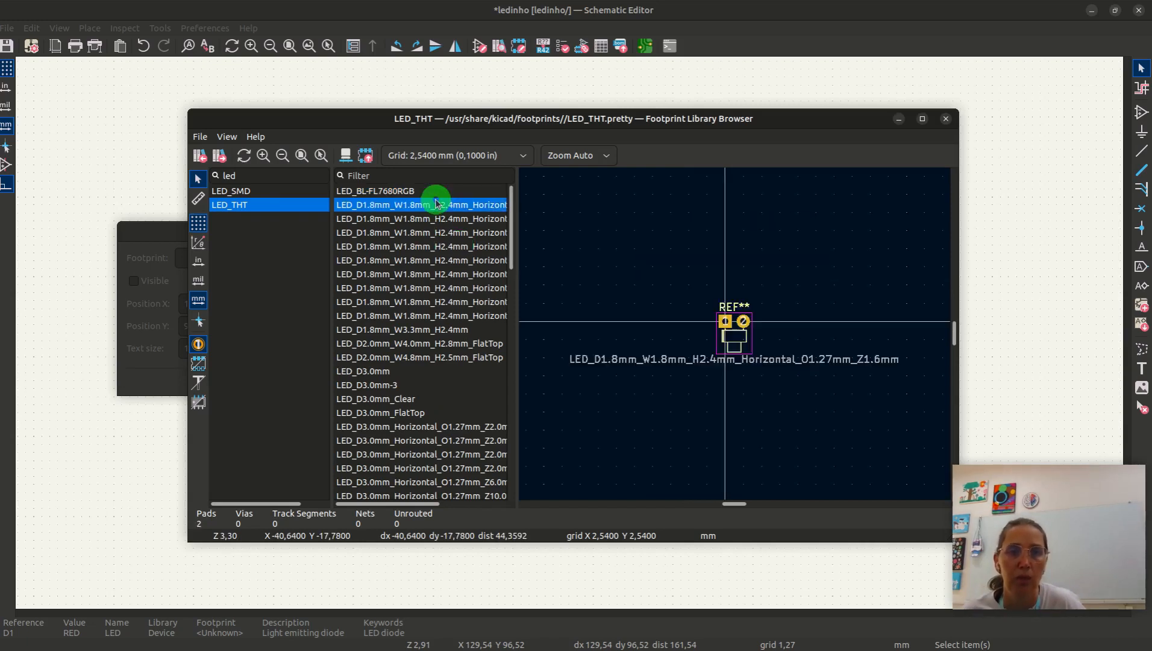
key(Down)
key(Down)
key(Down)
key(Down)
key(Down)
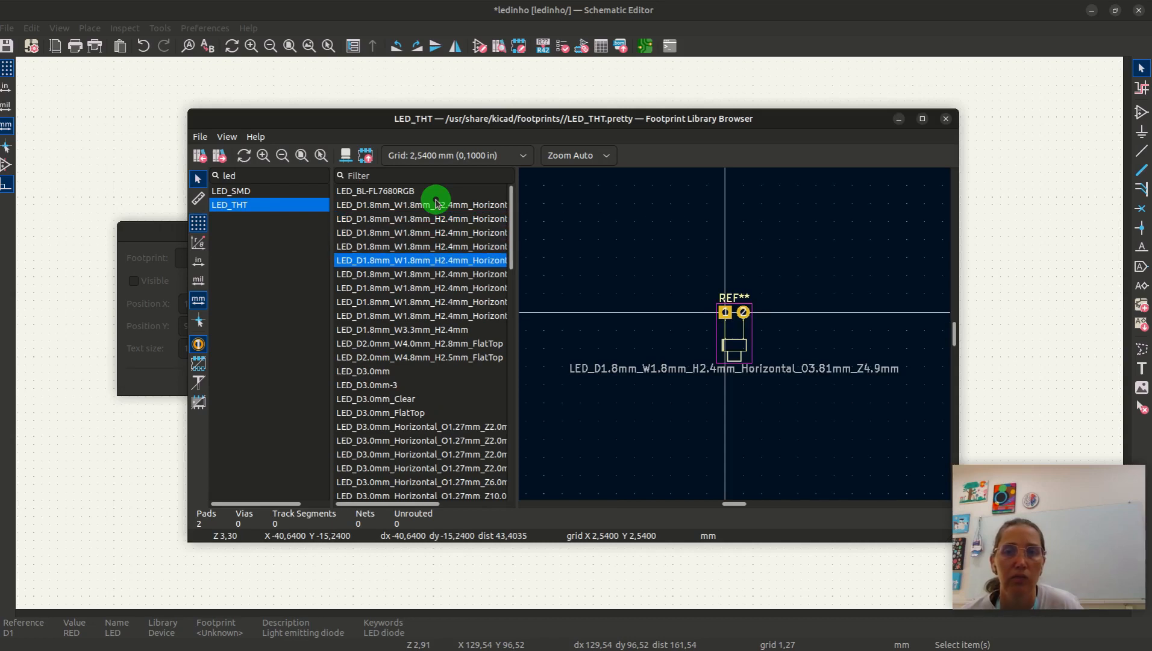
key(Down)
key(Down)
key(Down)
key(Down)
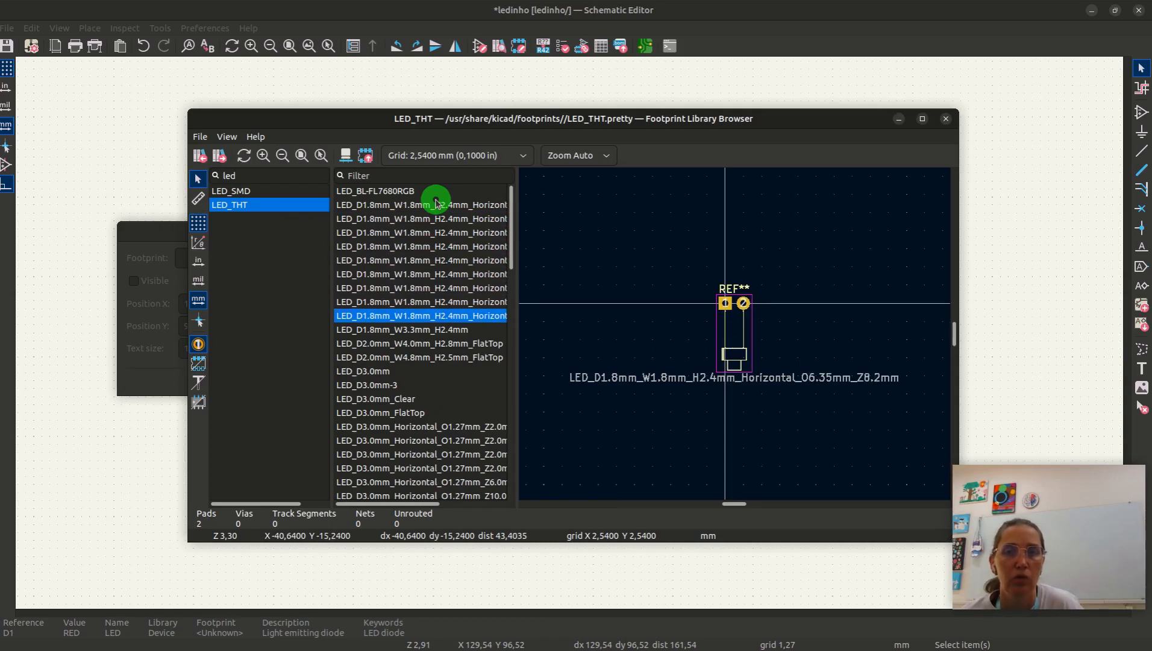
key(Down)
key(Down)
key(Down)
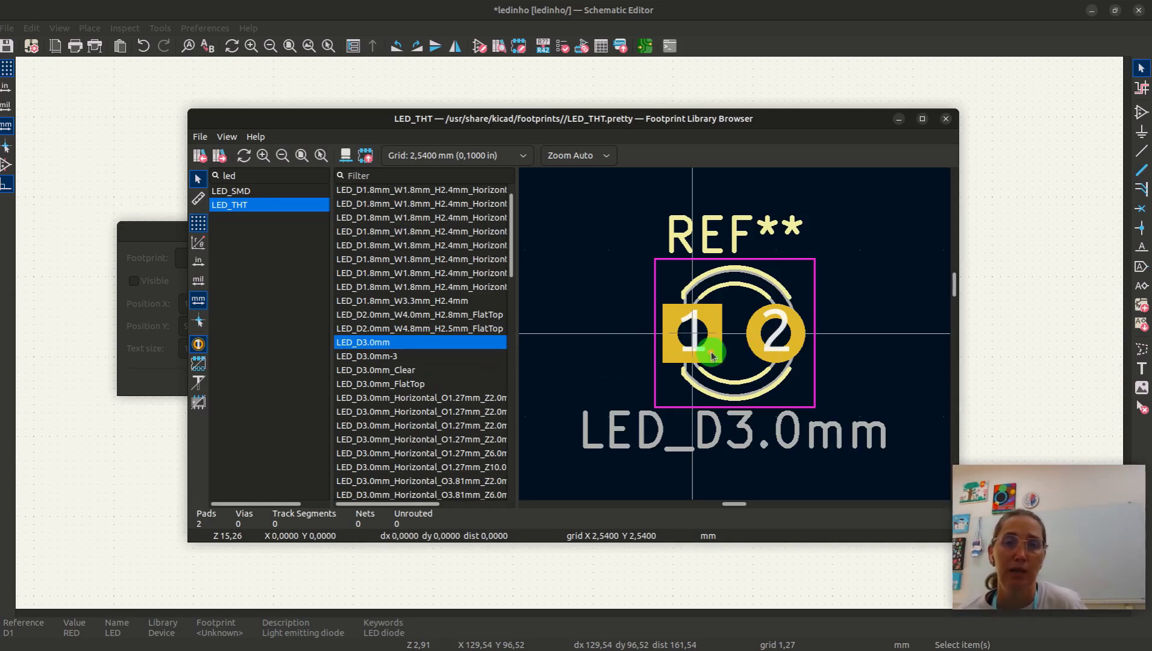
double_click(420, 348)
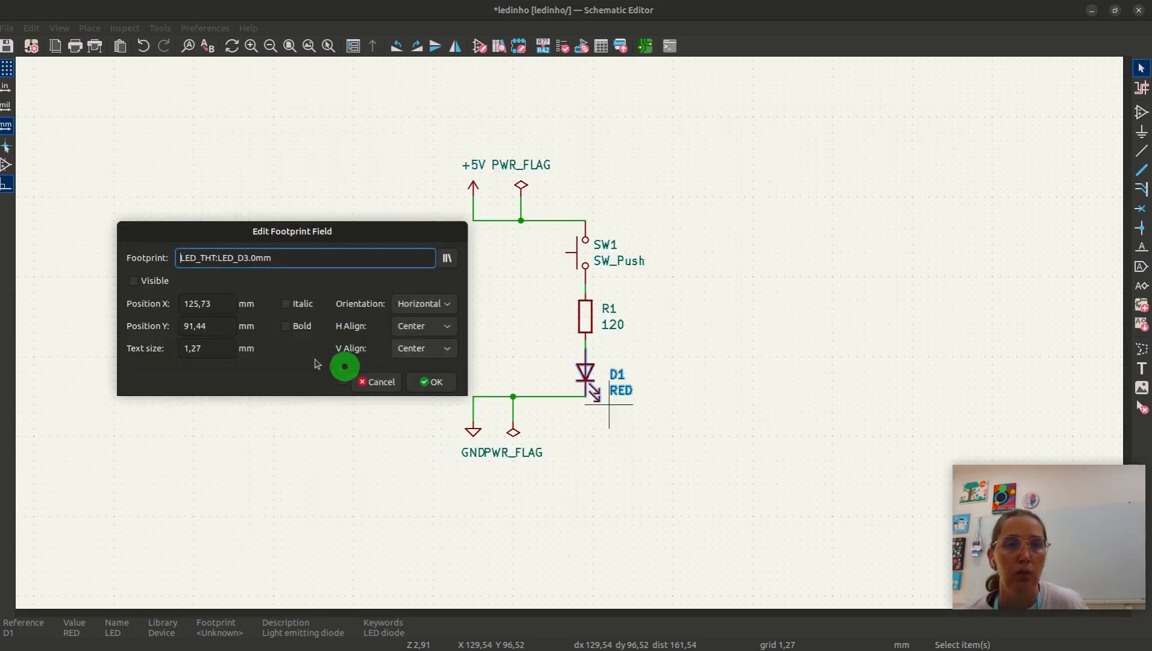
click(431, 381)
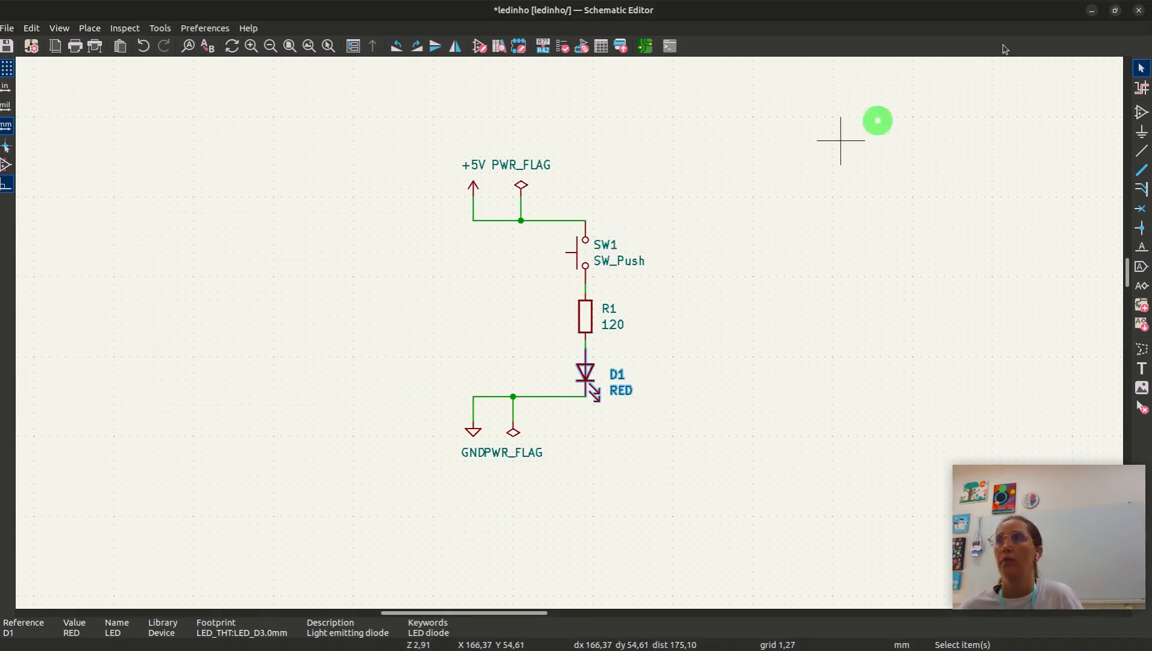
click(606, 245)
double_click(593, 260)
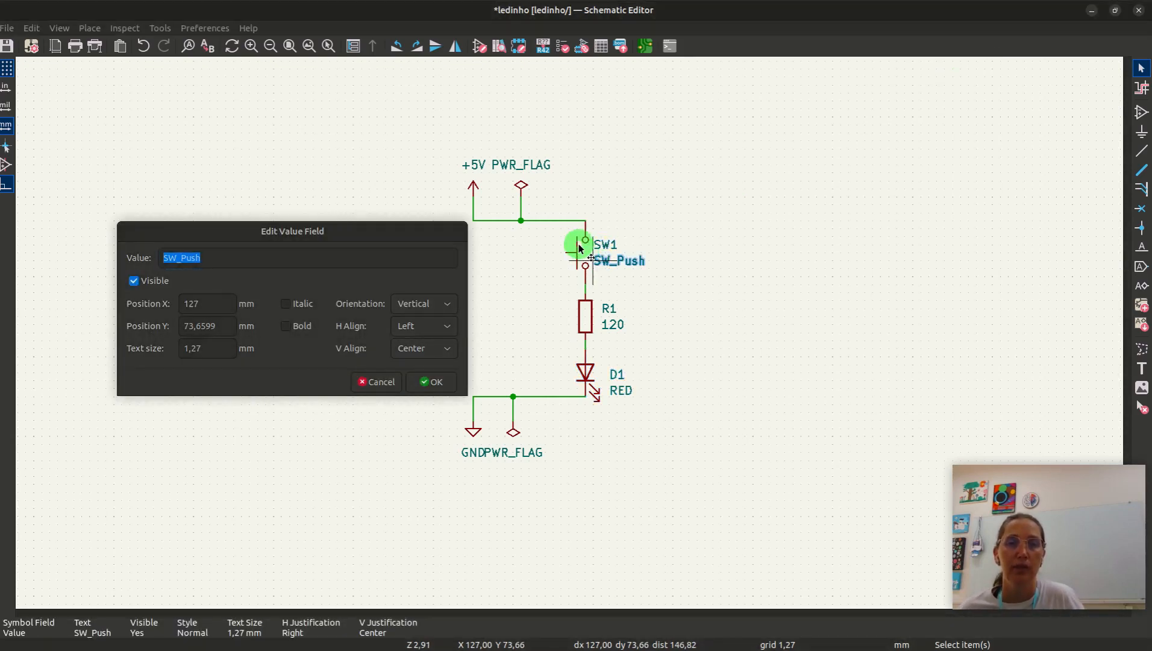
click(429, 381)
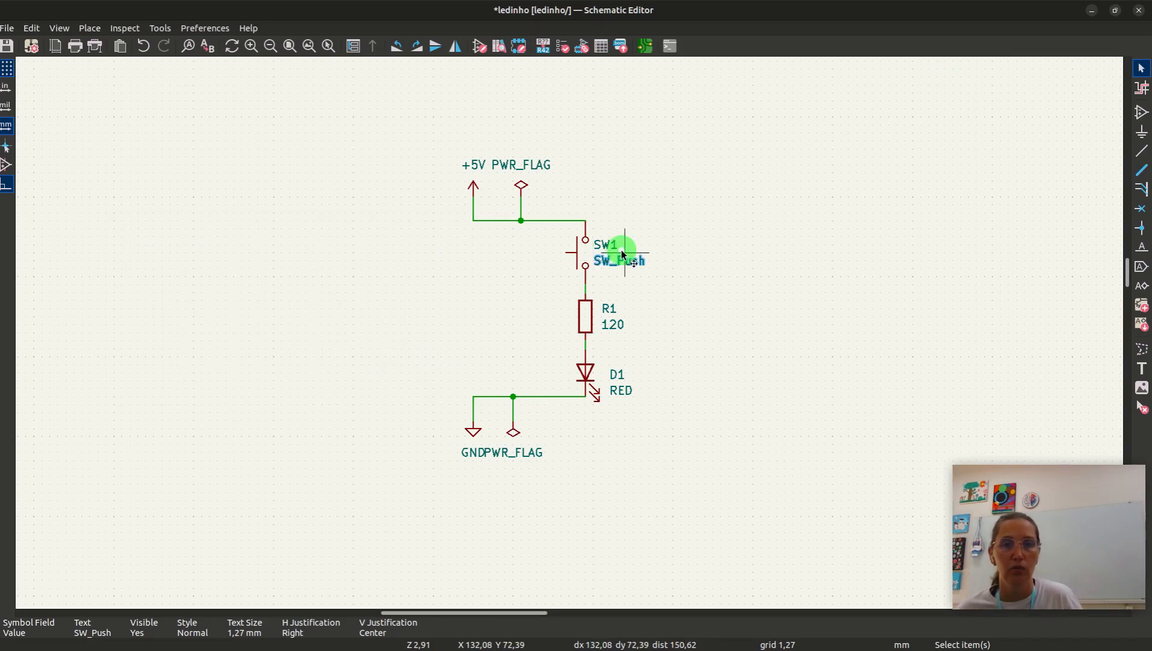
click(1139, 71)
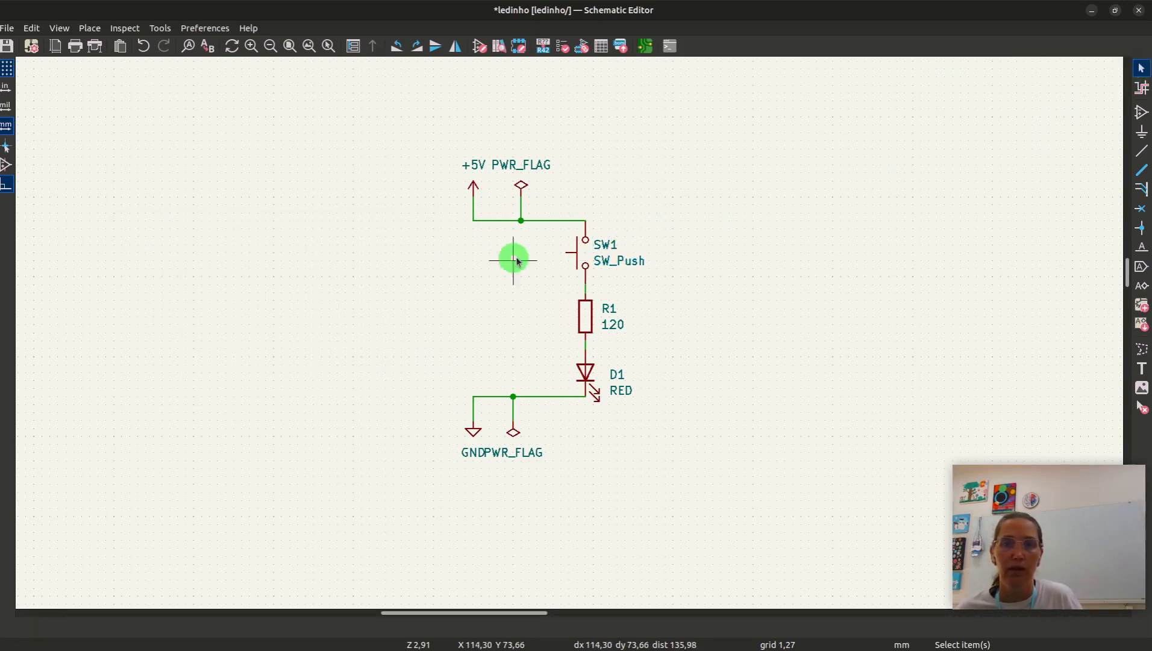
Open the footprint library browser for the push button SW1, ready to filter the libraries
click(580, 256)
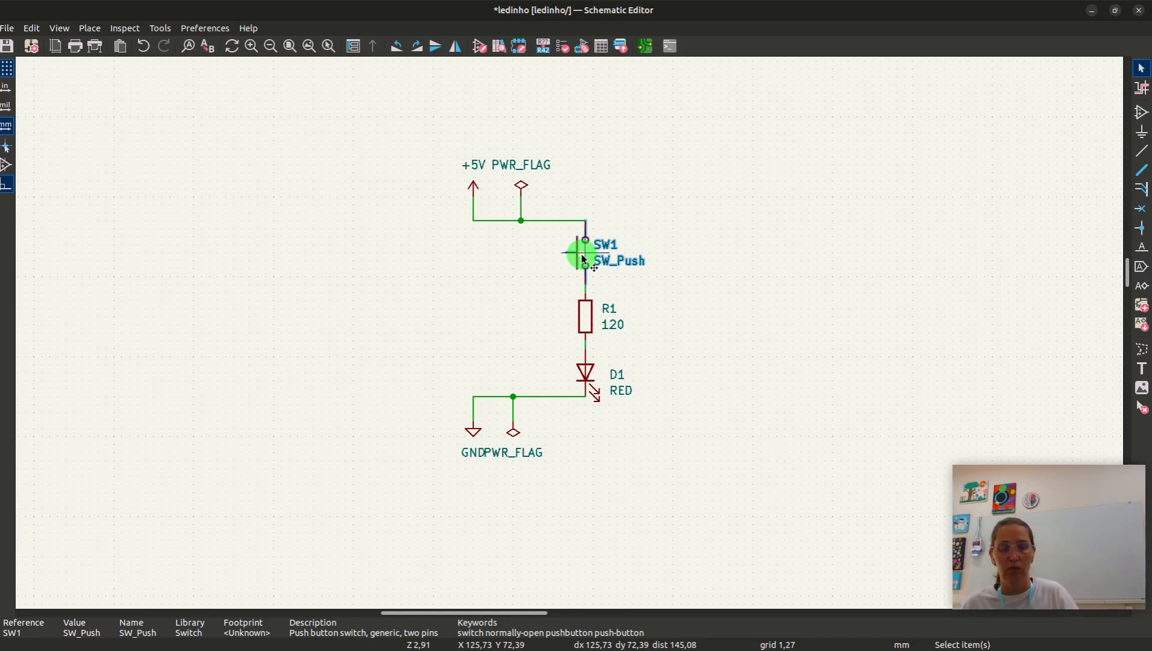
drag(582, 258, 566, 271)
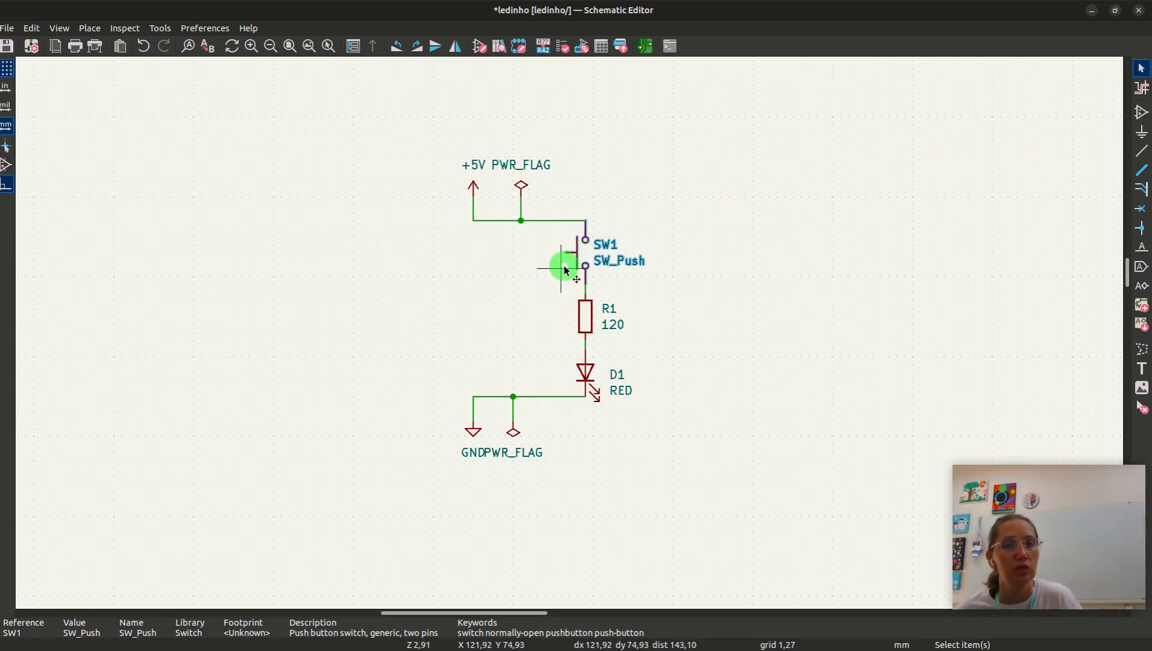
key(f)
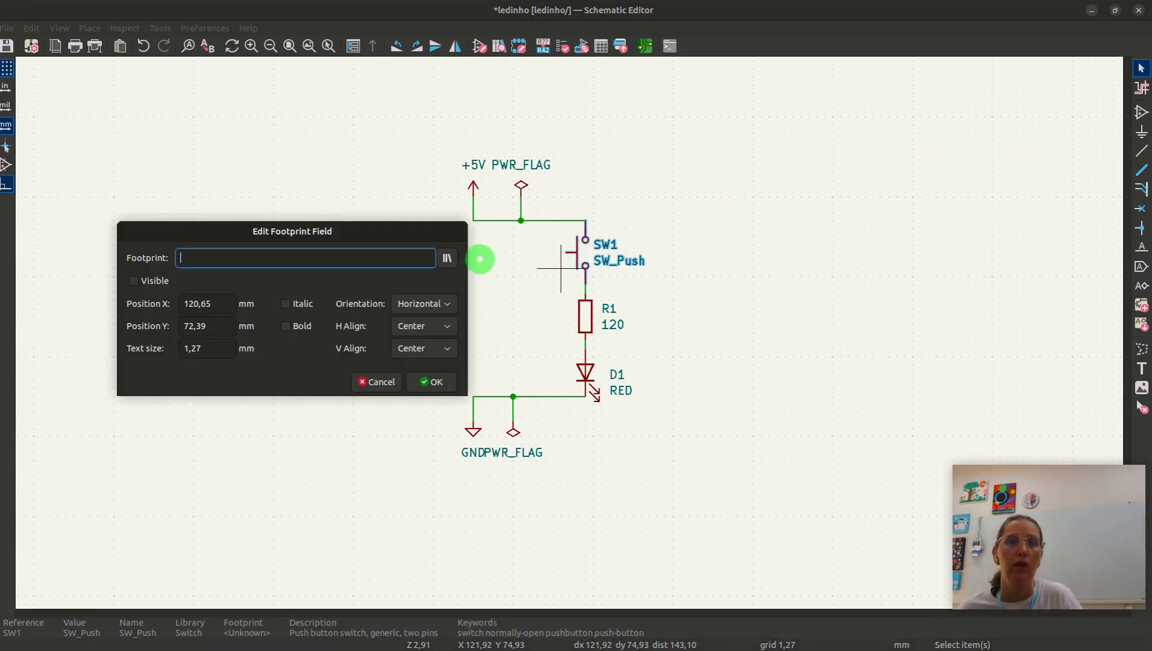
click(449, 260)
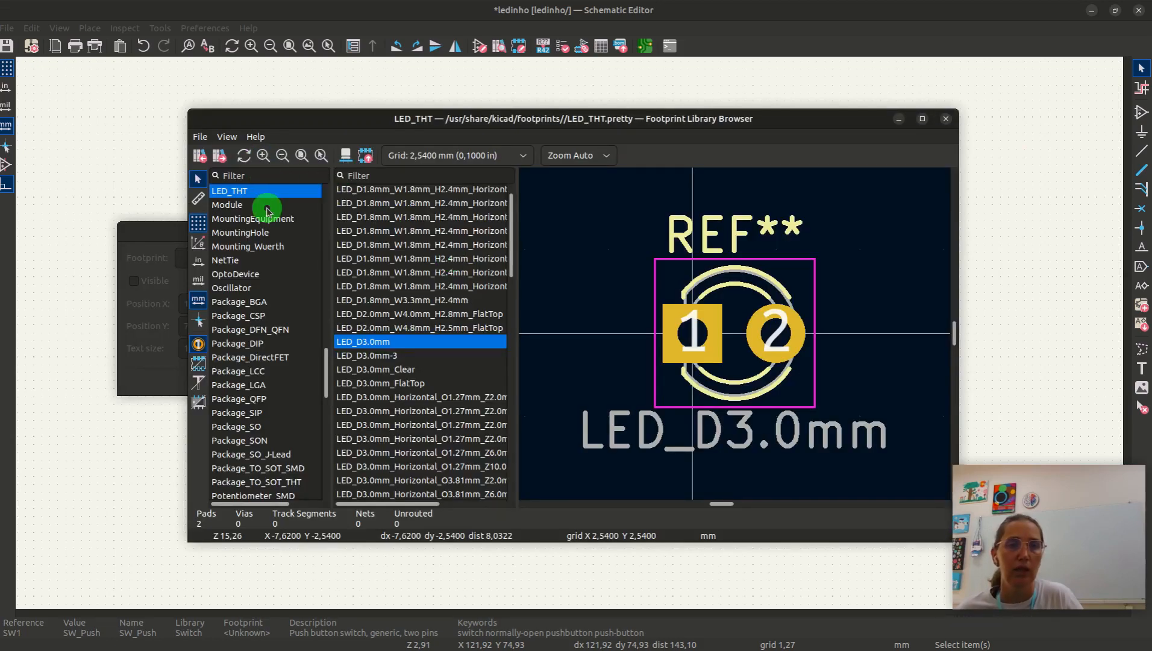
click(272, 175)
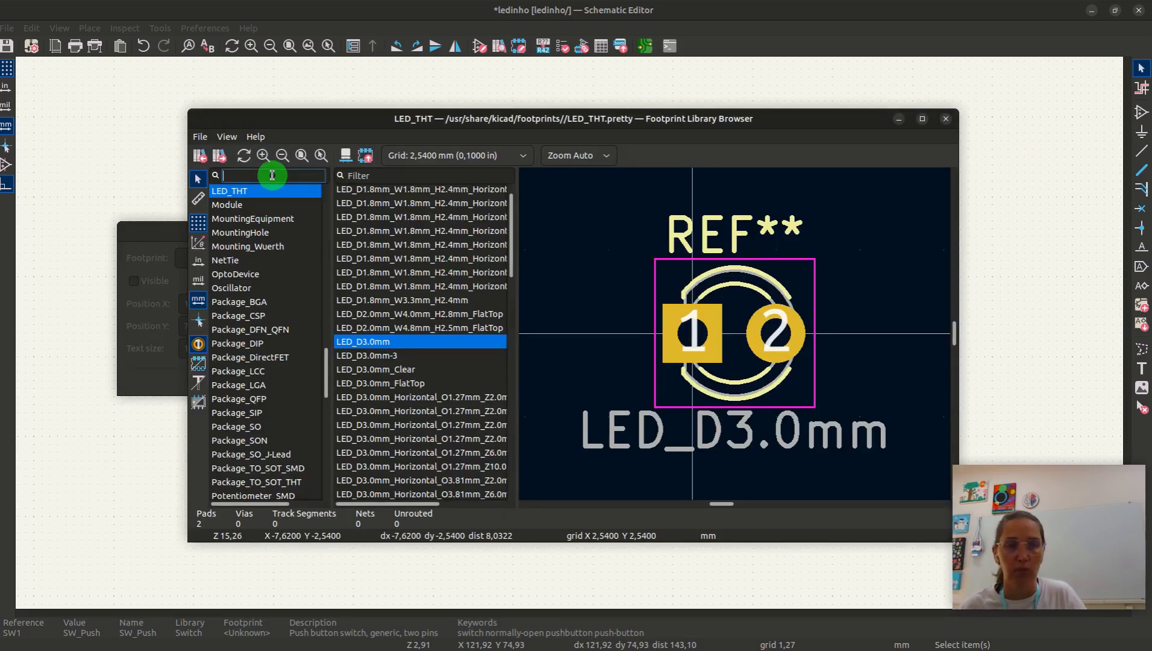
text(push)
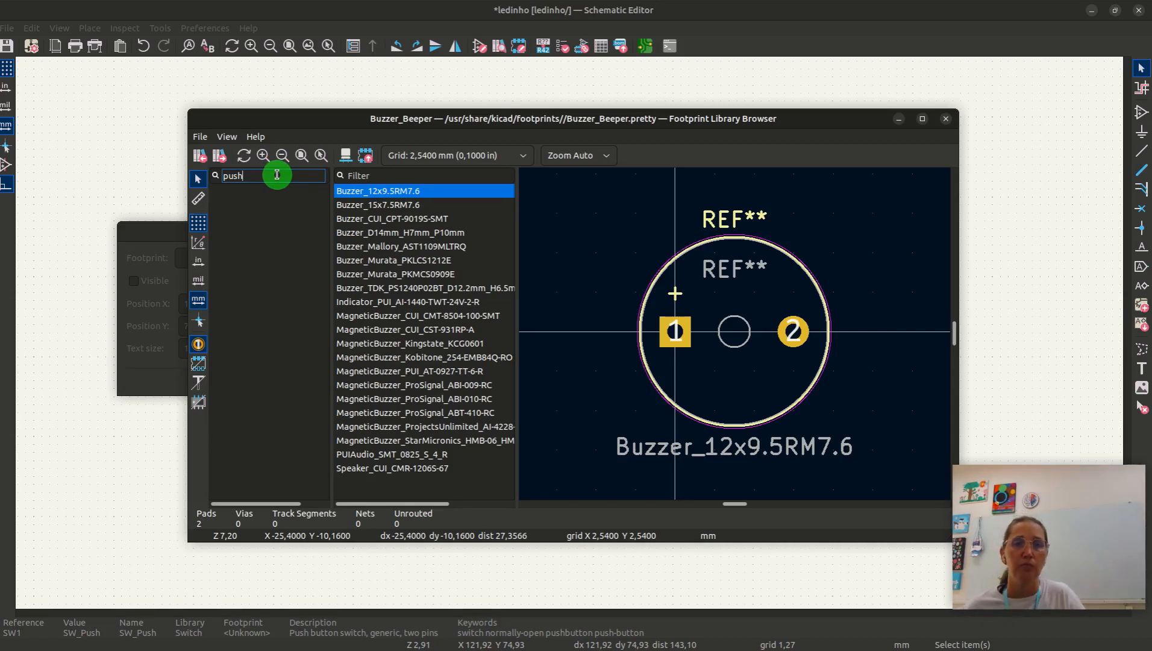
key(BackSpace)
key(BackSpace)
key(BackSpace)
key(BackSpace)
Filter the footprint libraries by "swit" and open the Button_Switch_THT library
text(swith)
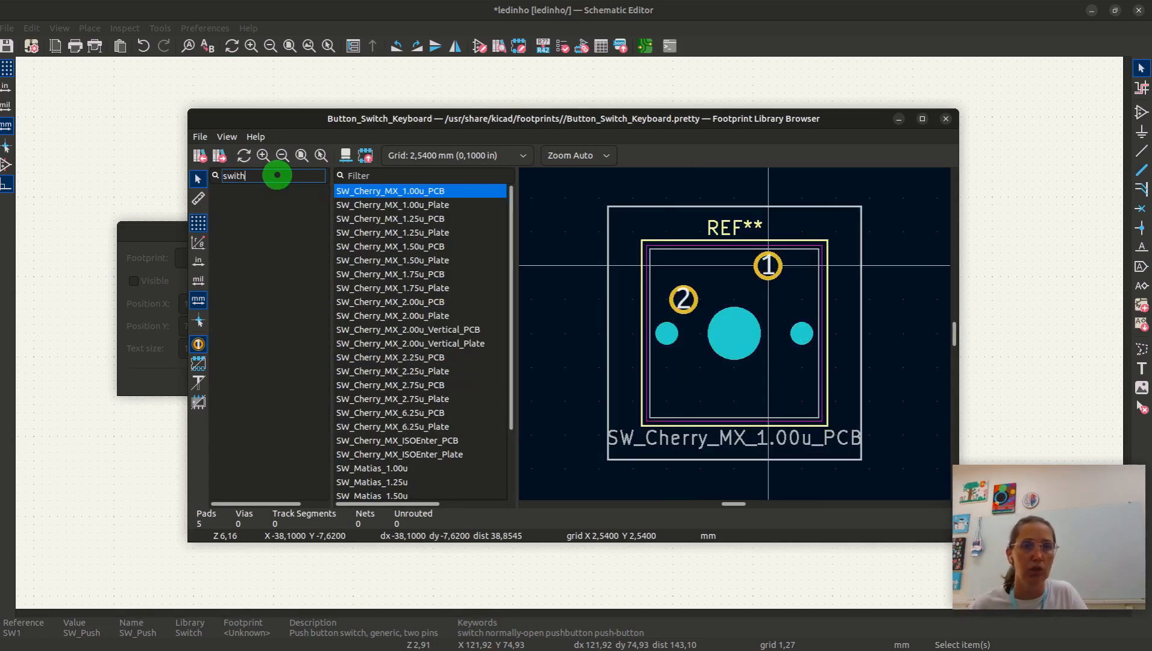
key(BackSpace)
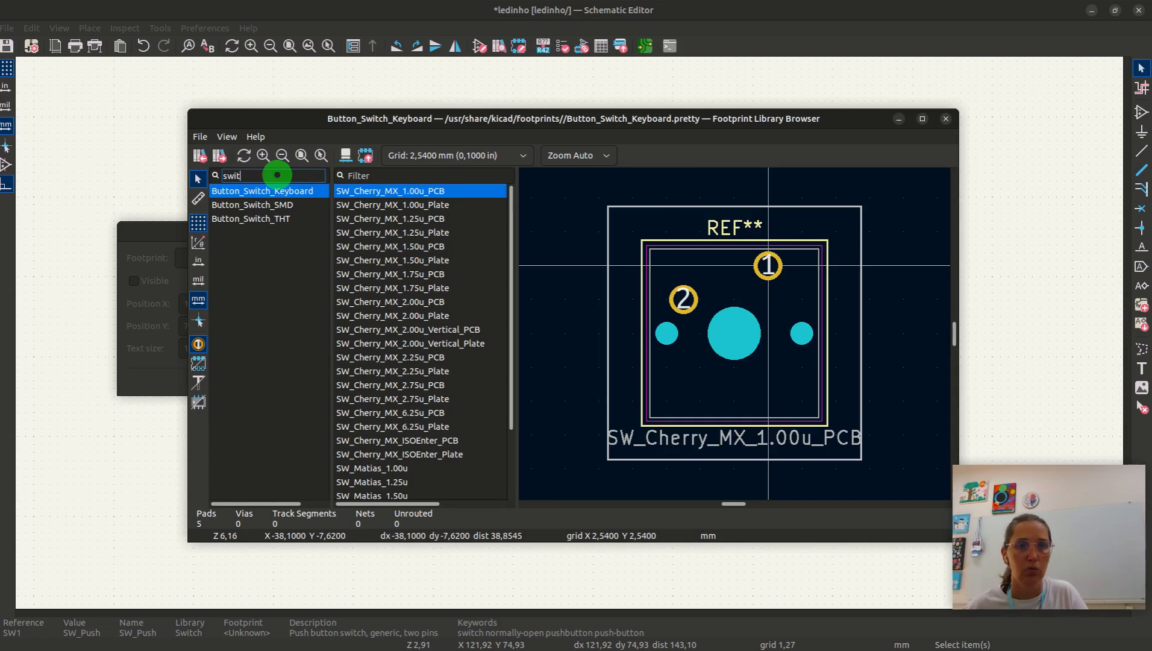
click(252, 219)
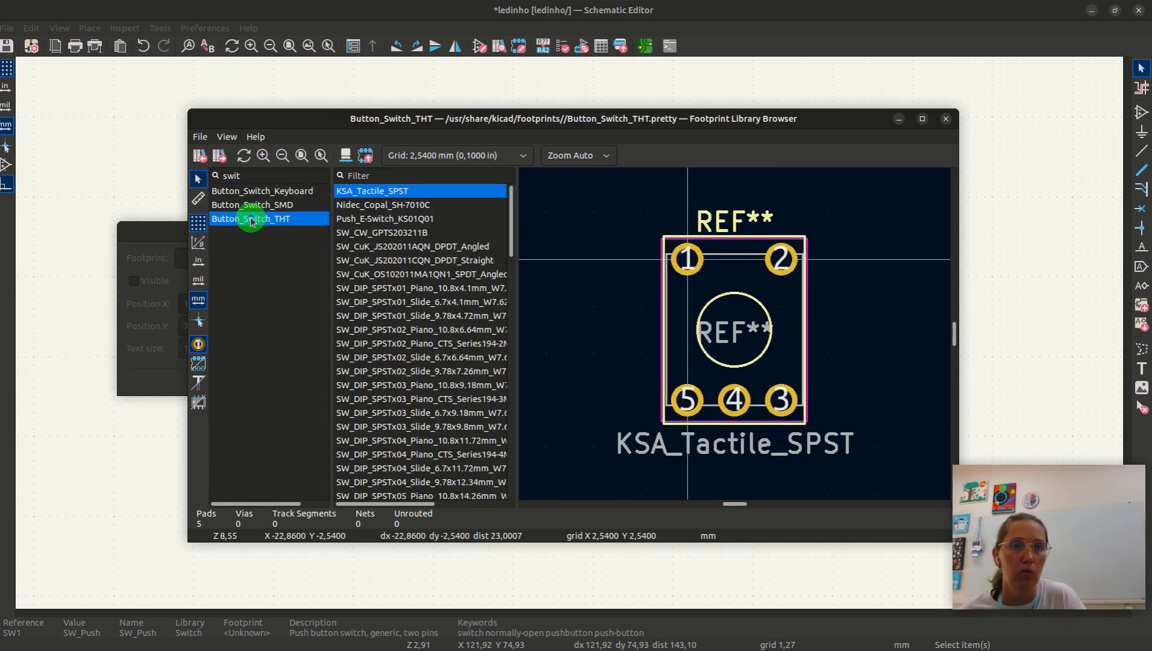
Preview the SW_PUSH-12mm and SW_PUSH_6mm footprints and assign SW_PUSH_6mm to the push button SW1
scroll(440, 277, down, 15)
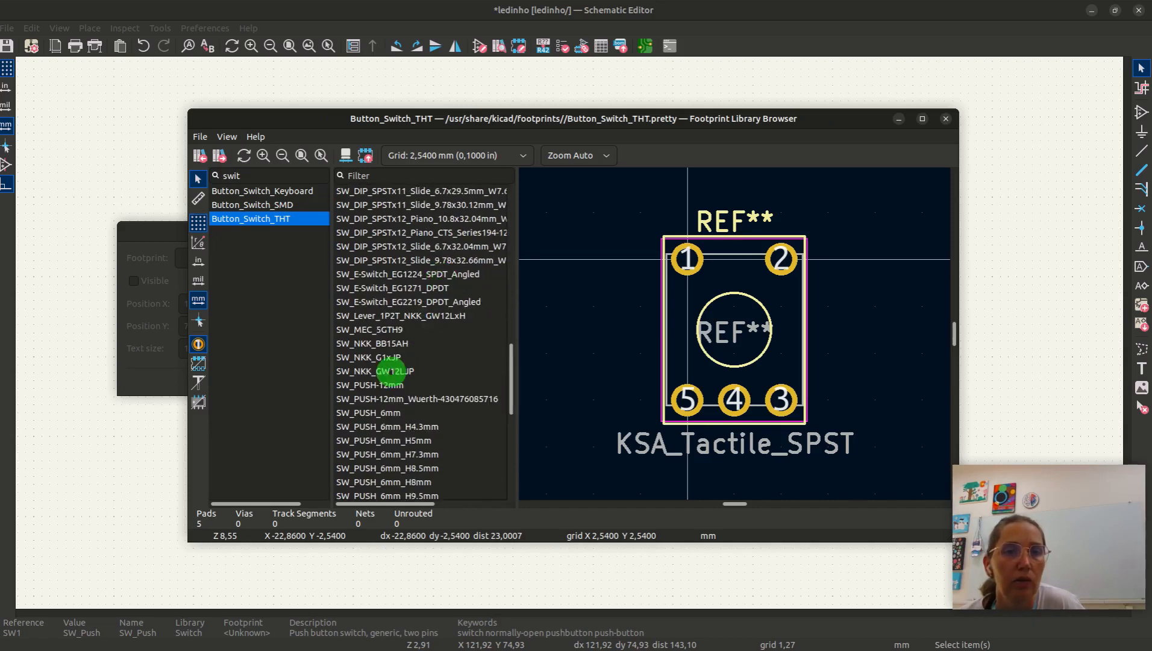
click(364, 386)
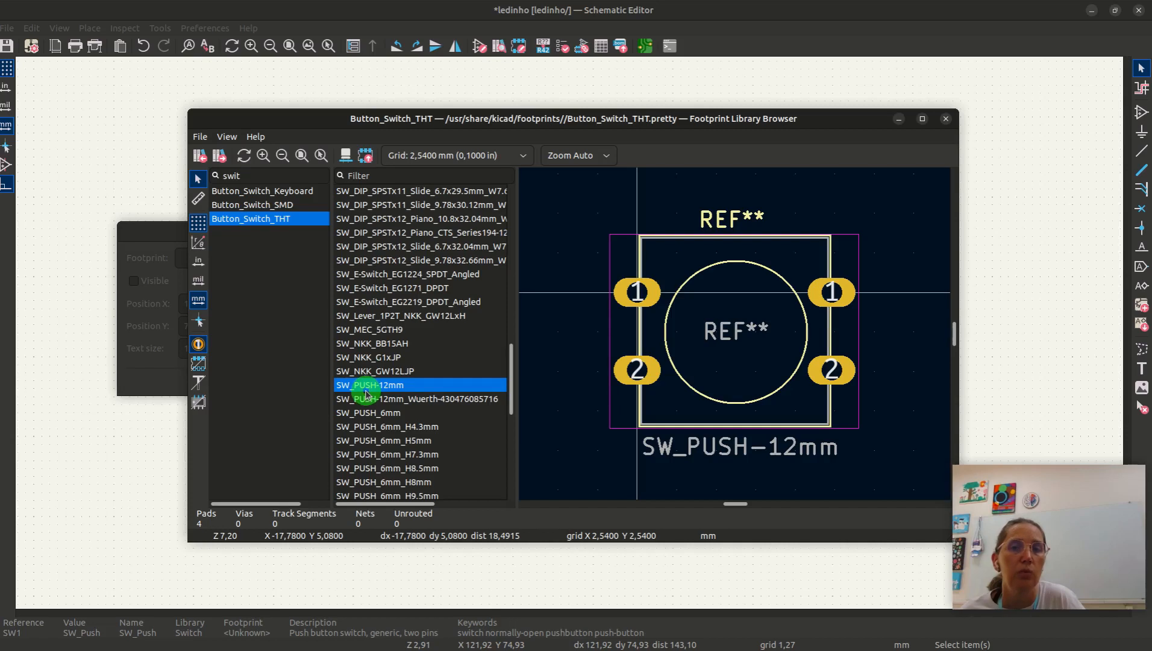
click(382, 414)
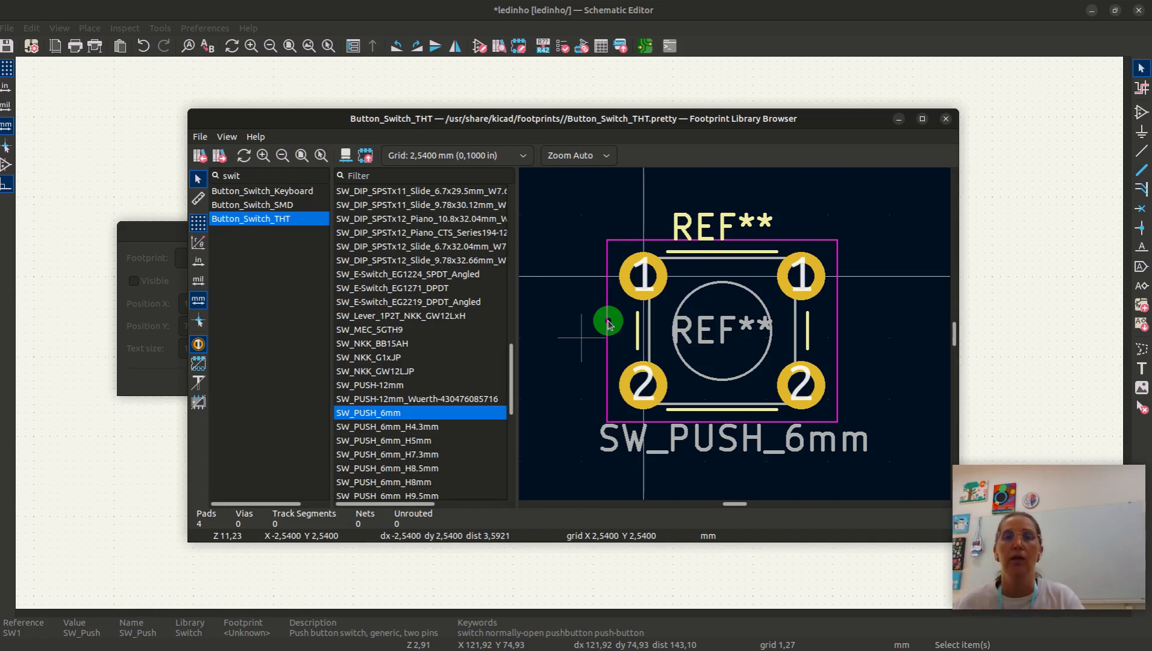
double_click(401, 412)
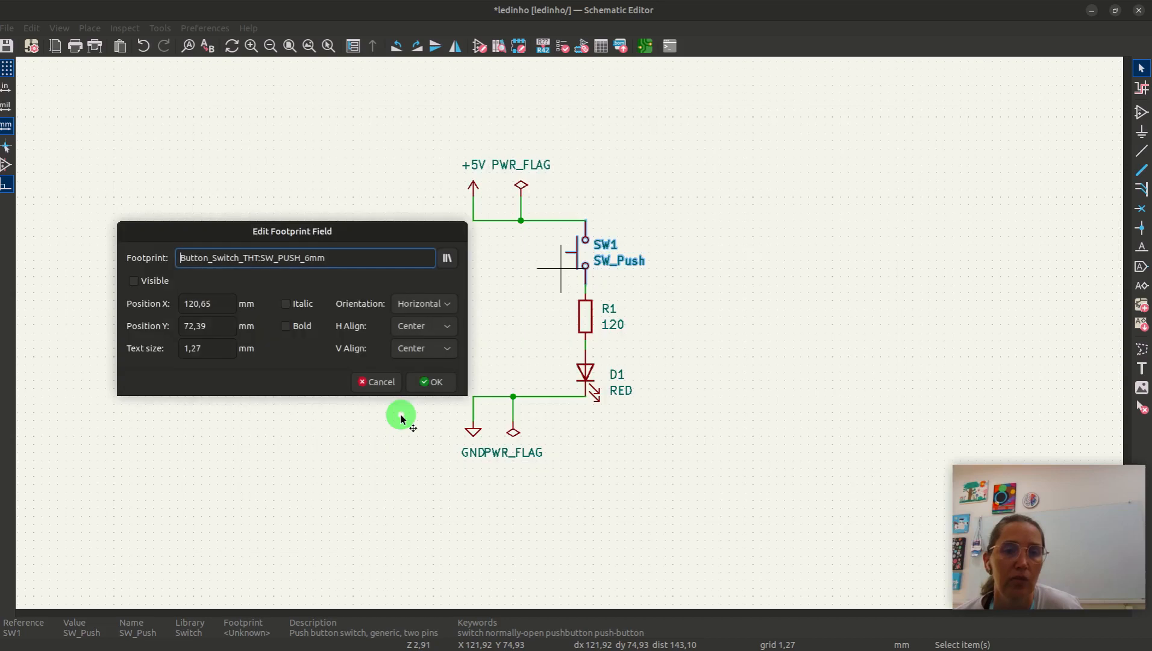
click(431, 381)
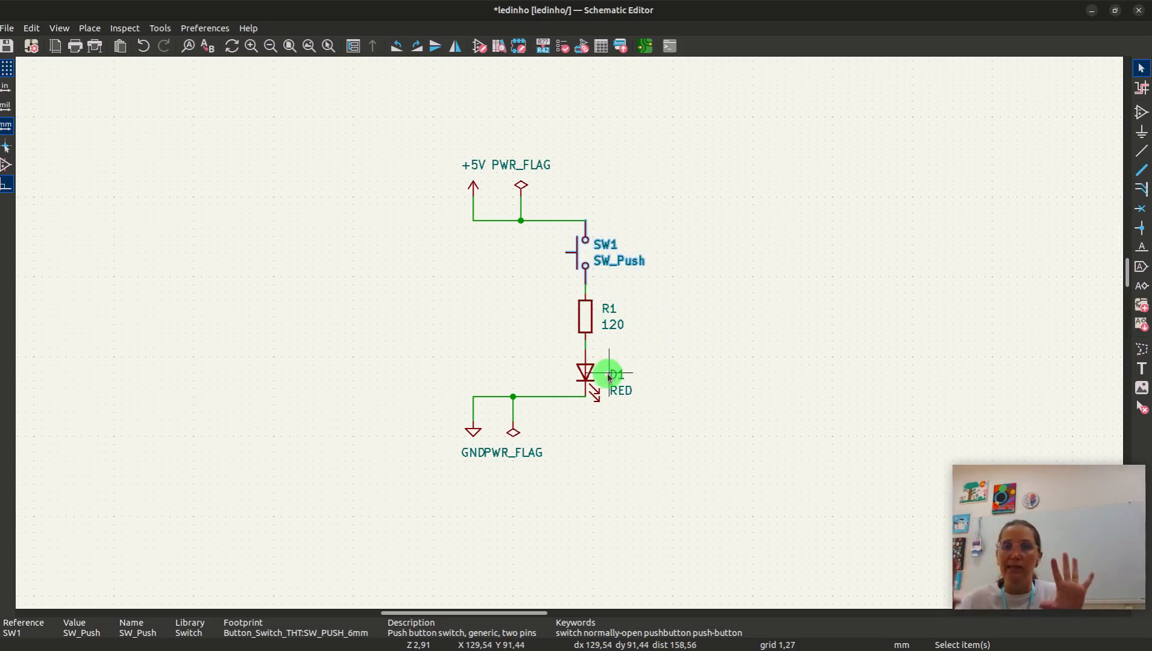
Open the footprint library browser for the +5V power symbol
click(579, 317)
click(473, 188)
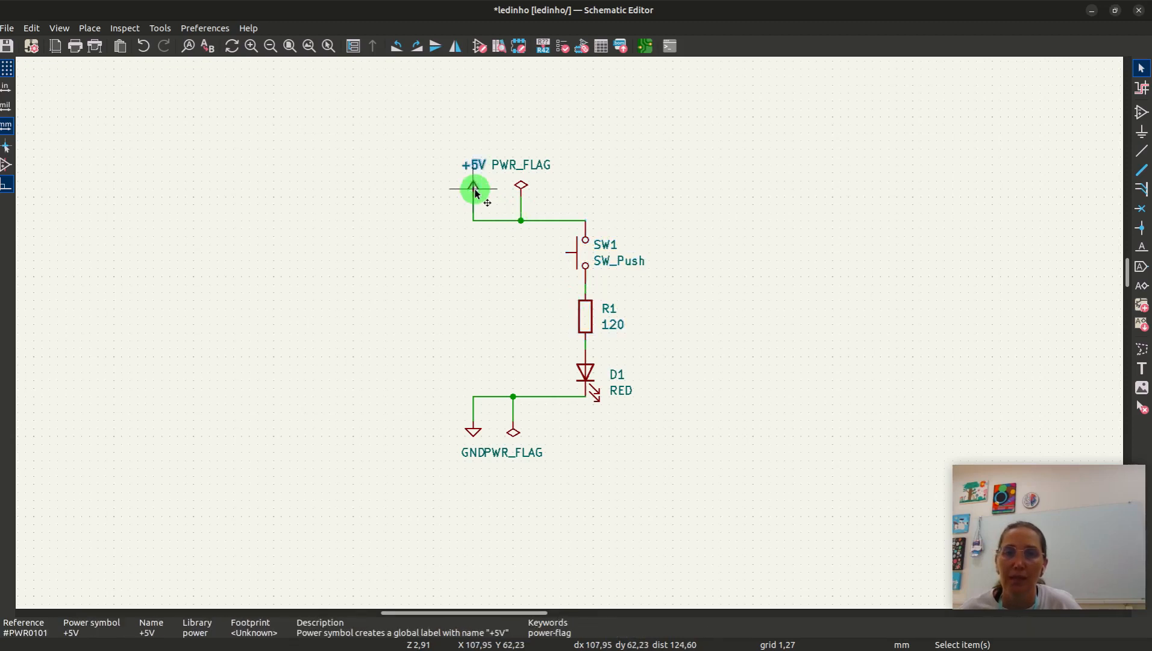
key(f)
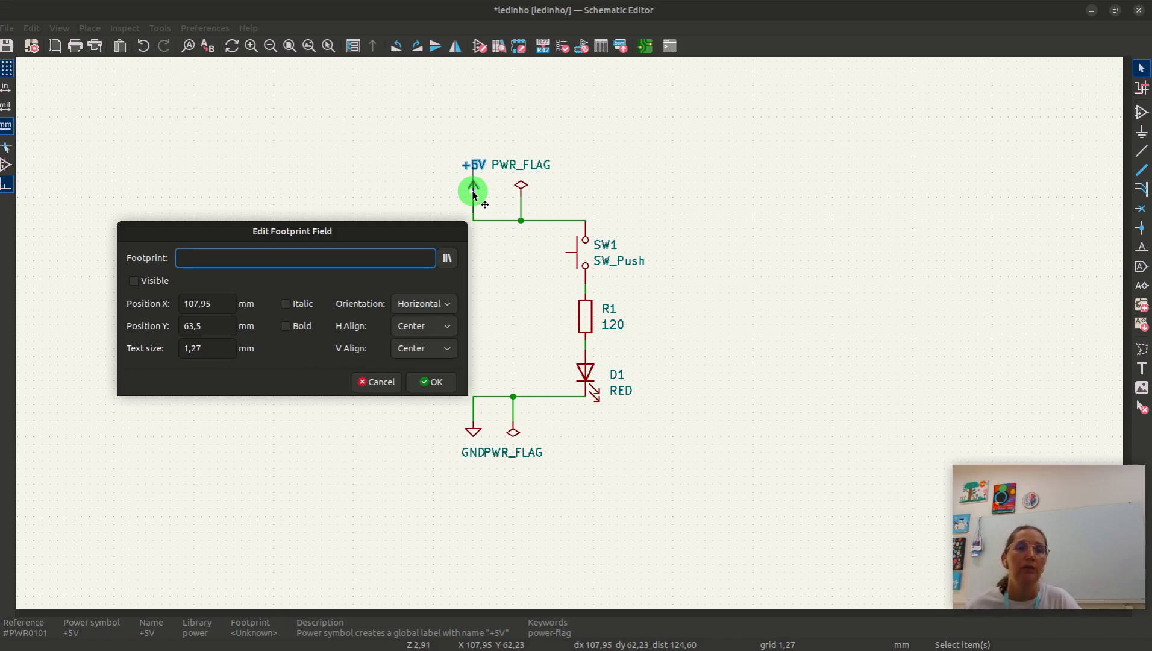
click(454, 260)
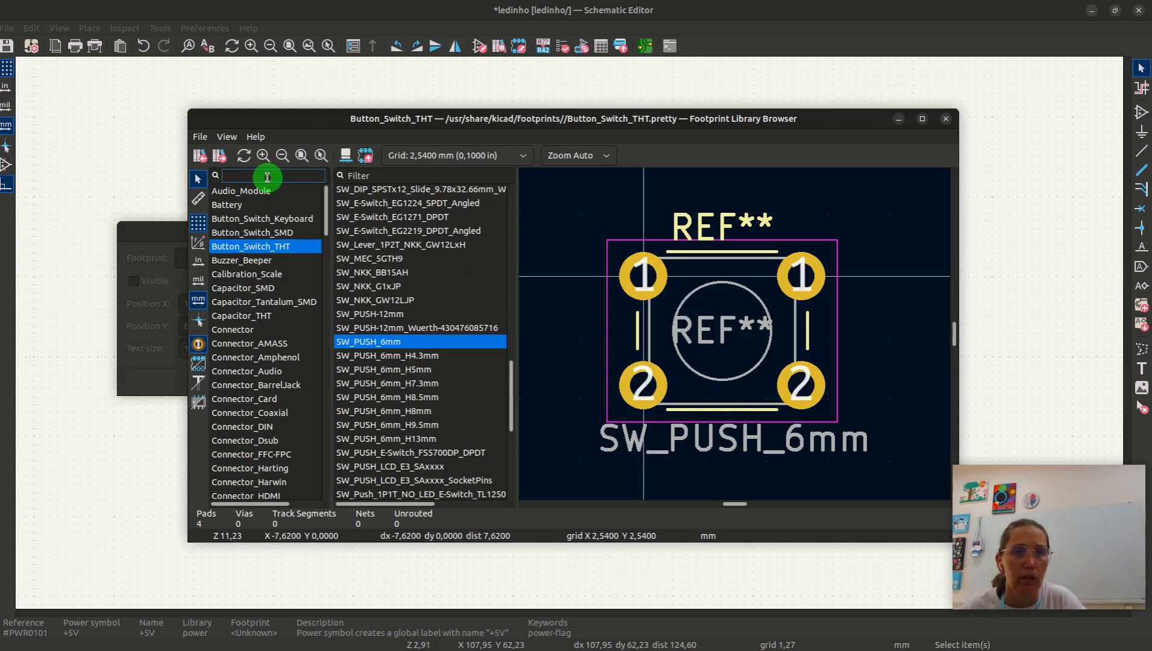
Filter the footprint libraries by "01x01" and preview the horizontal and vertical PinHeader_1x01_P1.00mm footprints, looking through the other pin headers
text(01x01)
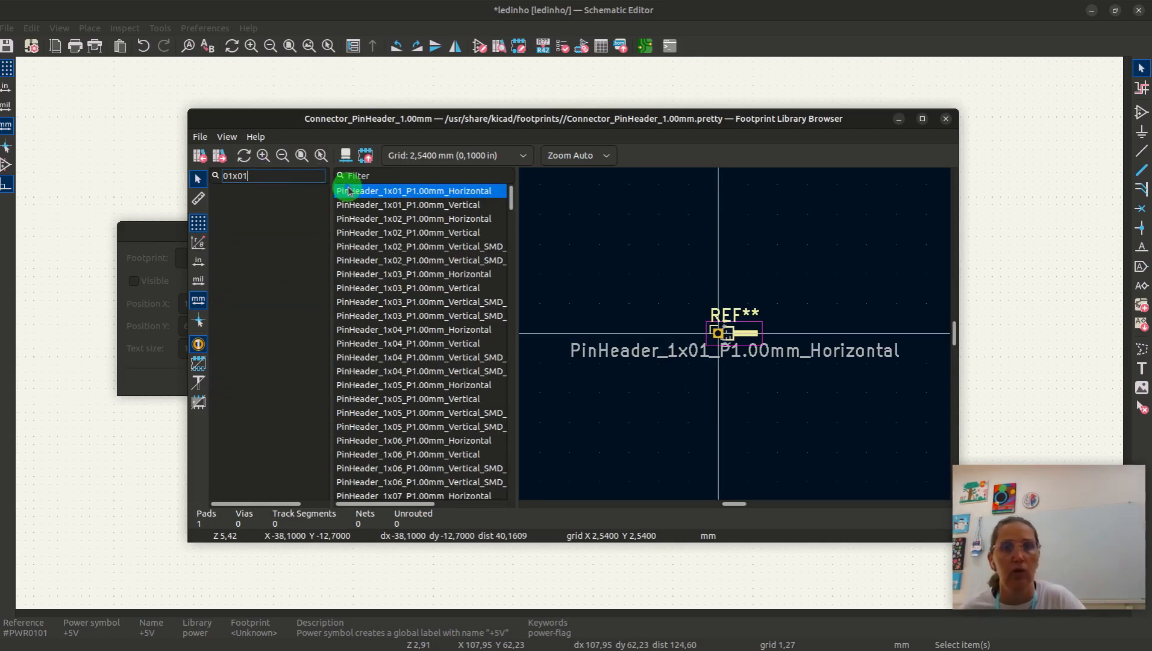
click(401, 206)
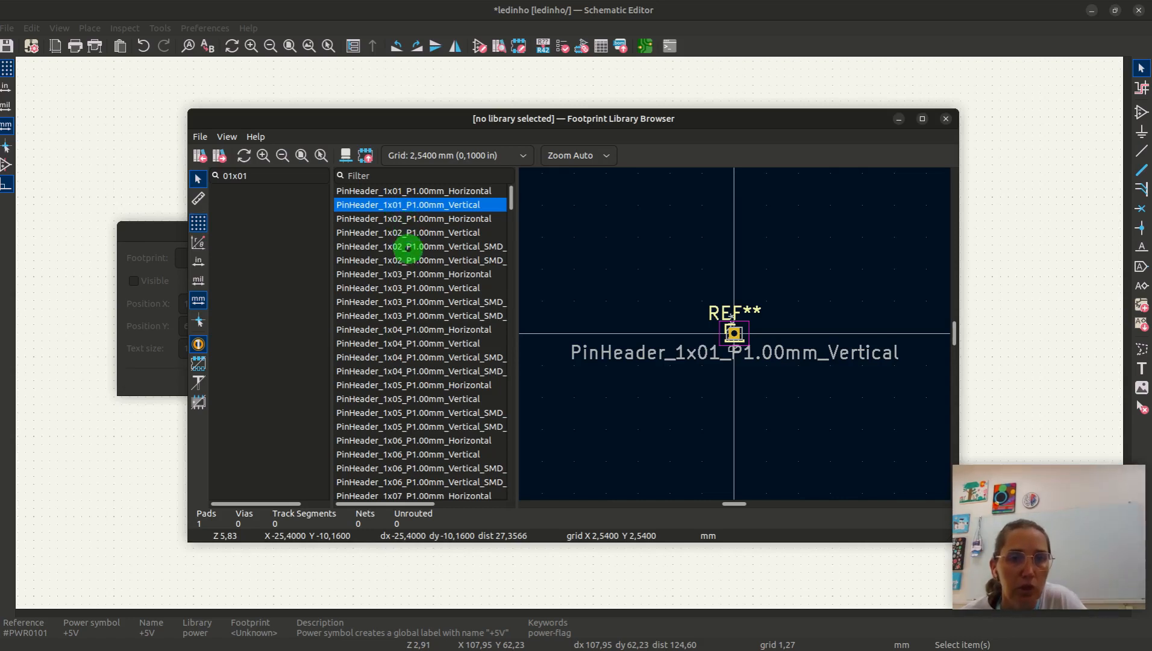
click(381, 192)
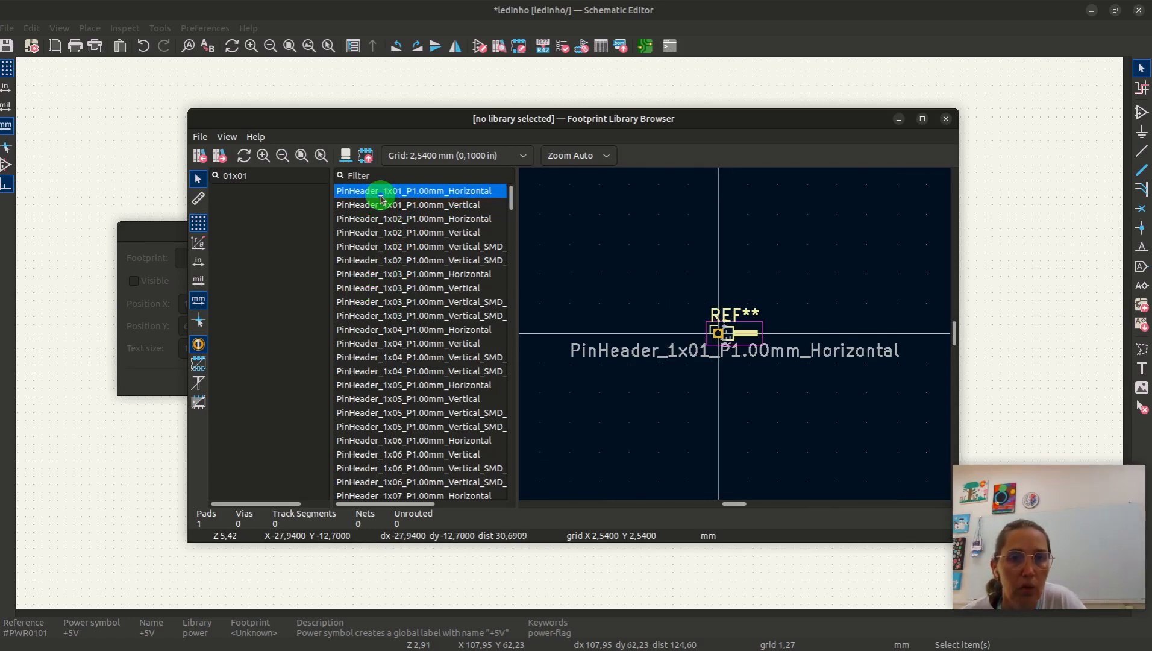
click(381, 219)
click(381, 204)
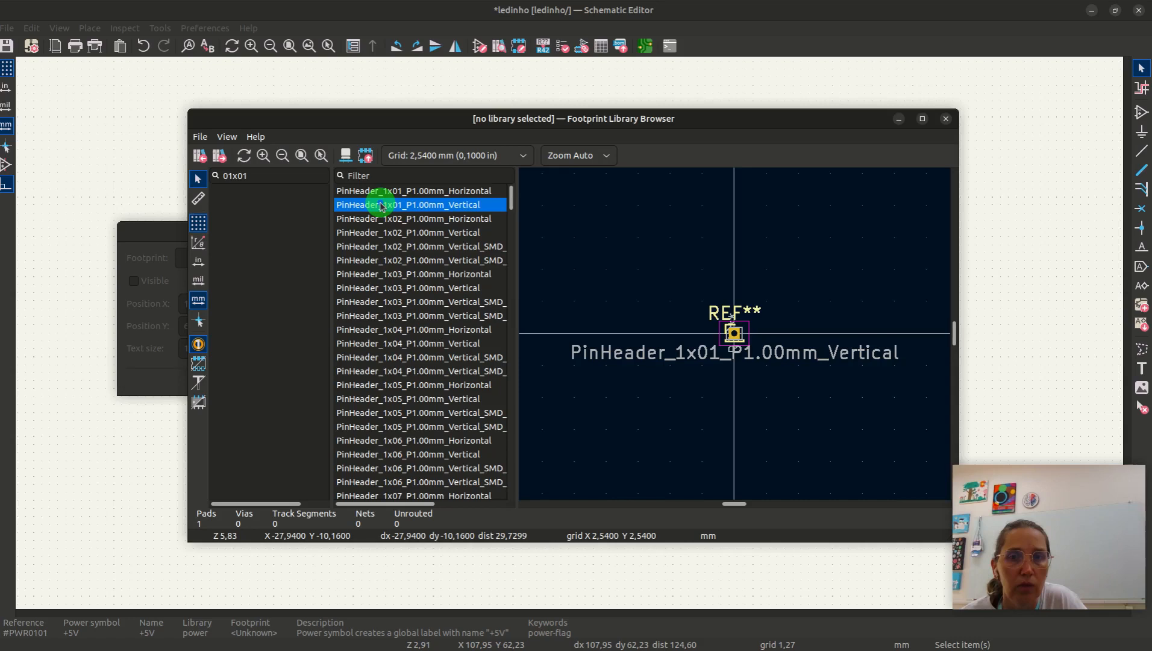
scroll(383, 297, down, 2)
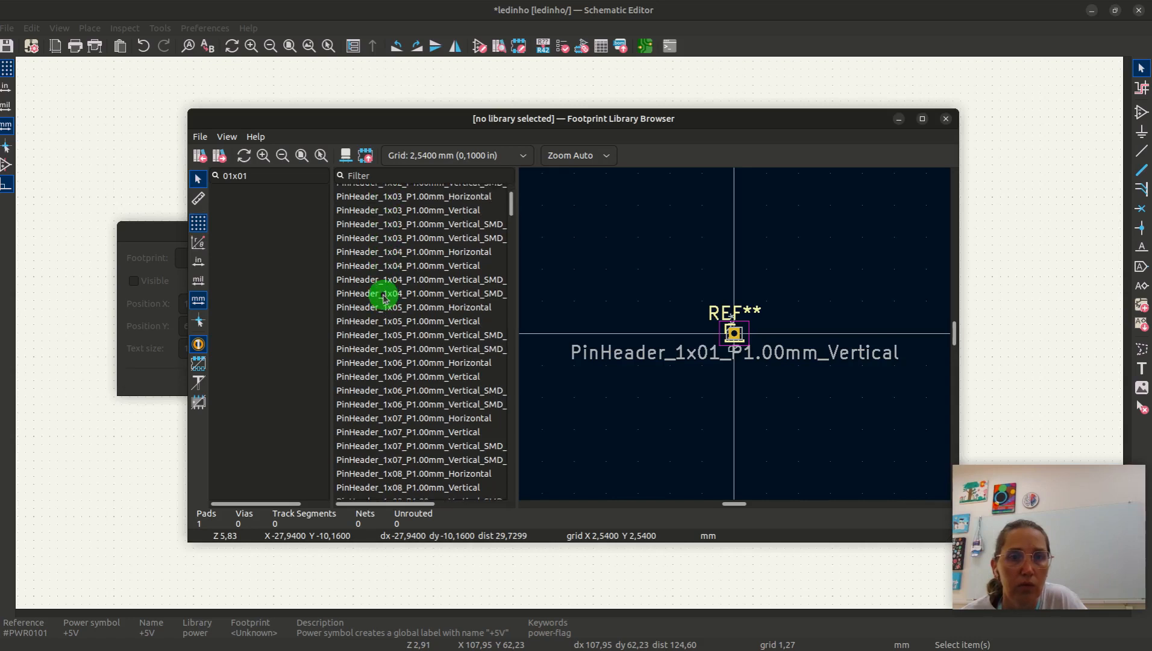
scroll(369, 317, down, 10)
scroll(370, 326, down, 20)
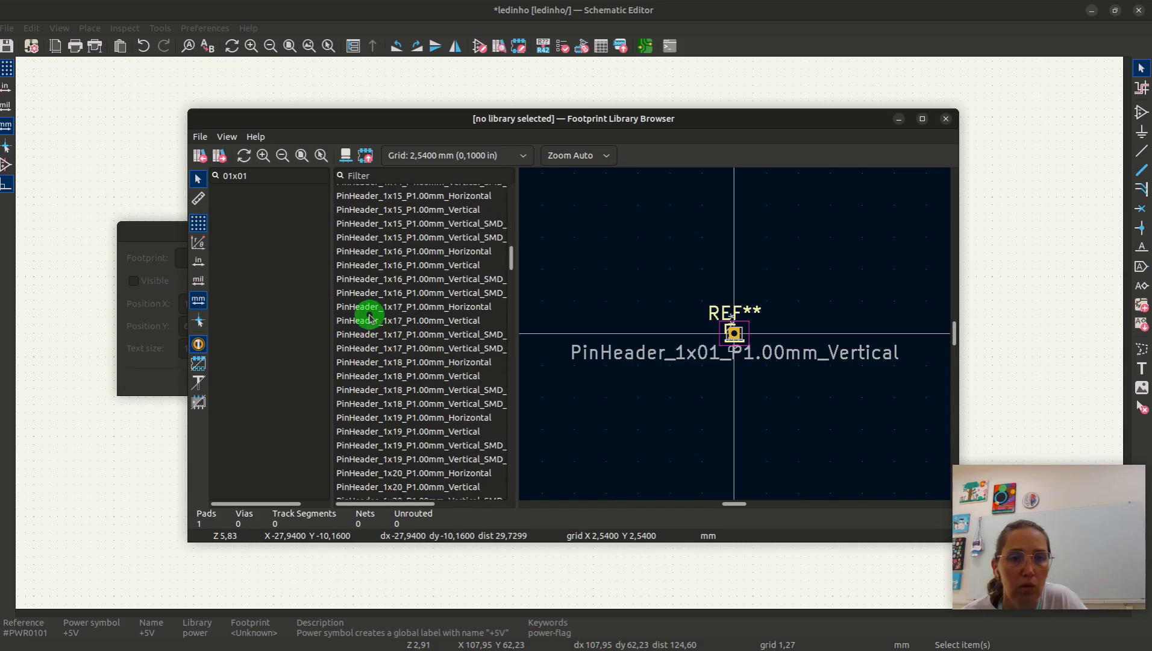
scroll(368, 335, up, 20)
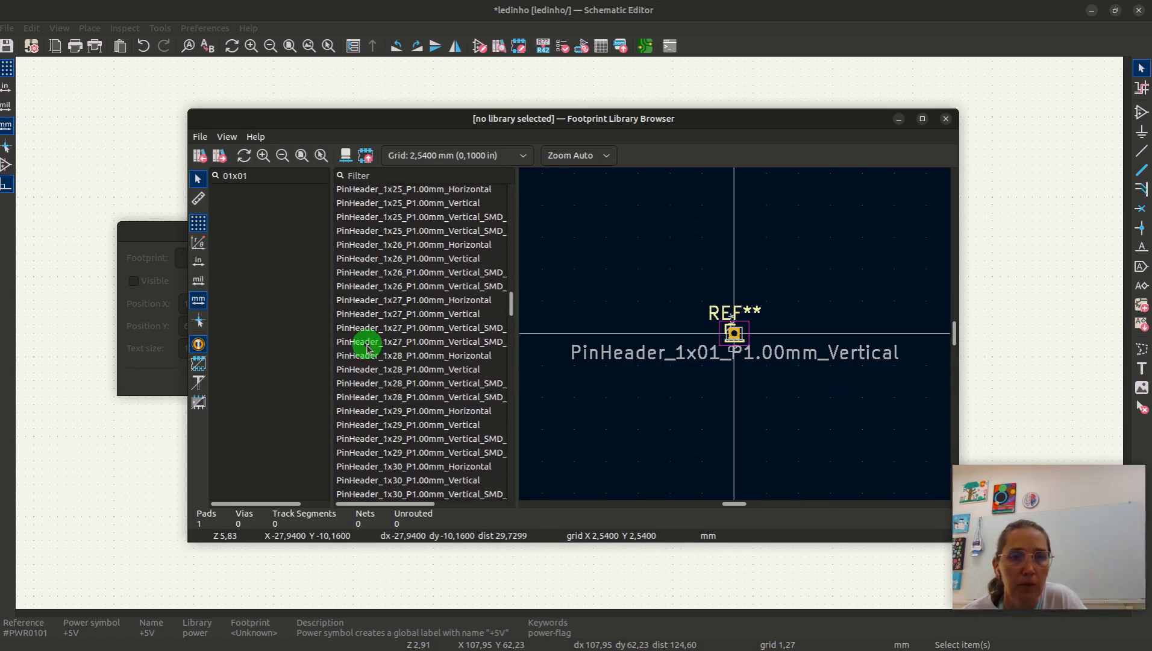
click(353, 232)
click(363, 206)
click(378, 173)
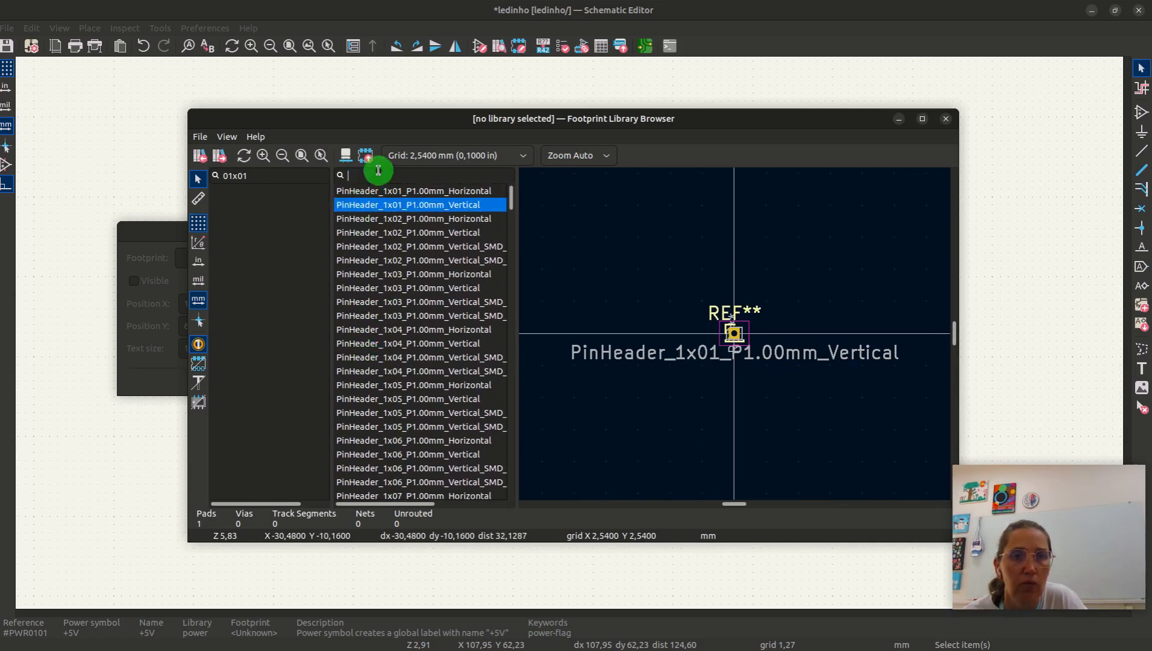
Clear the library filter and preview the Connector_PinHeader and Connector_PinSocket libraries with different pitches
double_click(242, 179)
key(BackSpace)
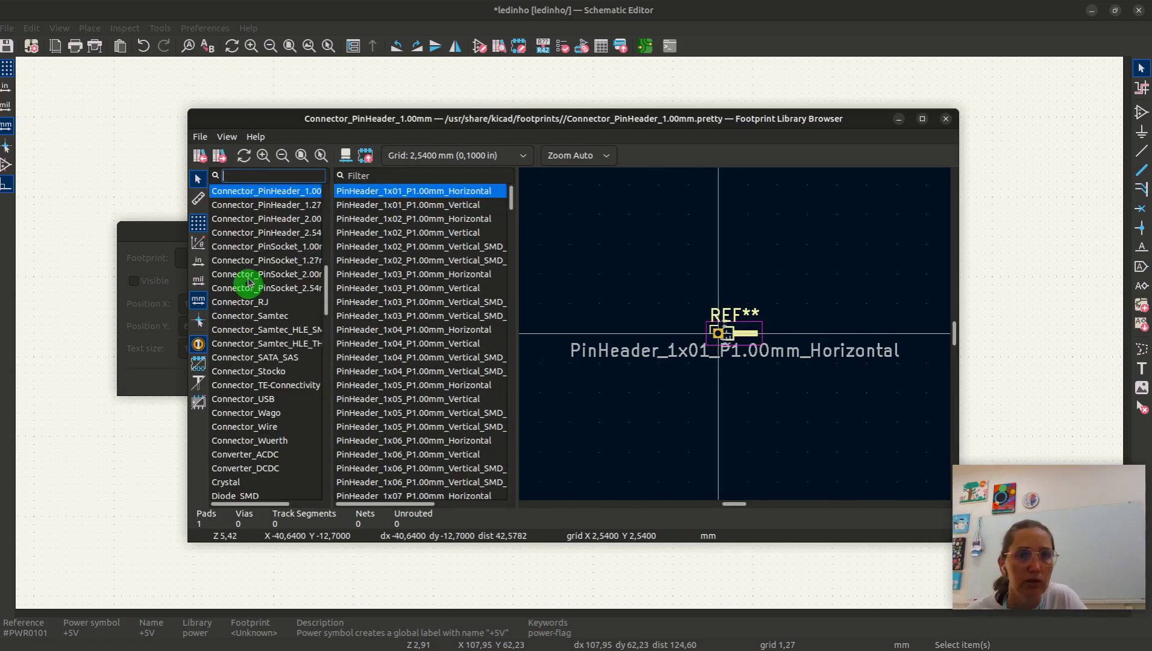
click(280, 204)
click(461, 205)
click(303, 224)
click(295, 247)
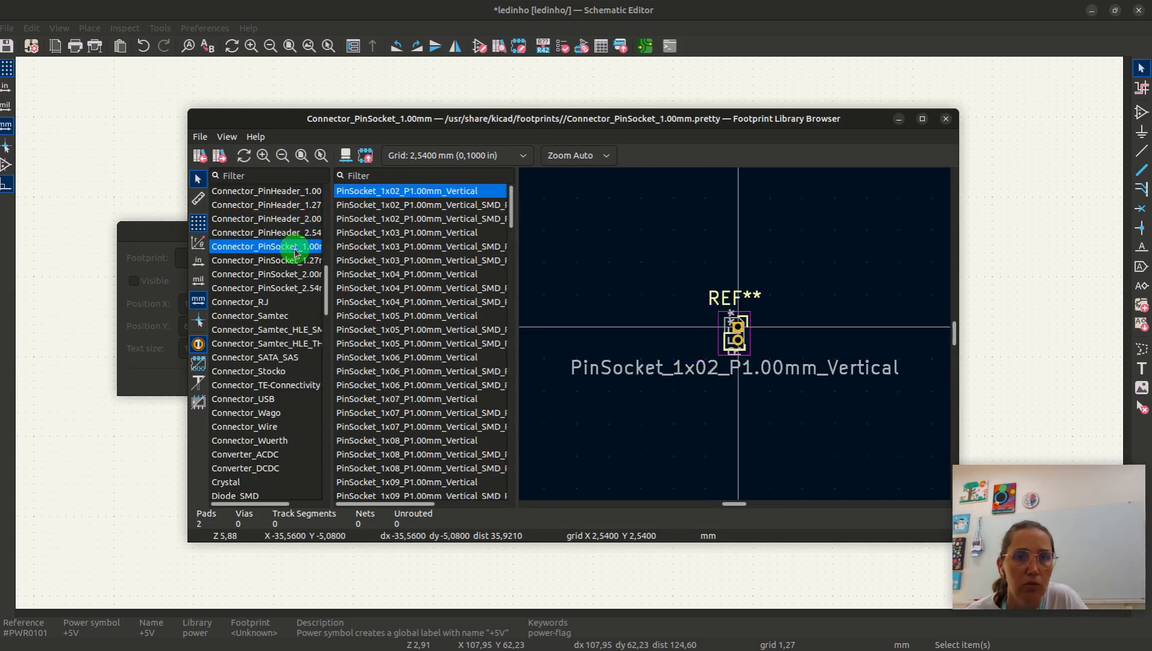
Assign the PinHeader_1x01_P2.00mm_Vertical footprint from the Connector_PinHeader_2.00mm library to the +5V power symbol
click(300, 221)
click(365, 206)
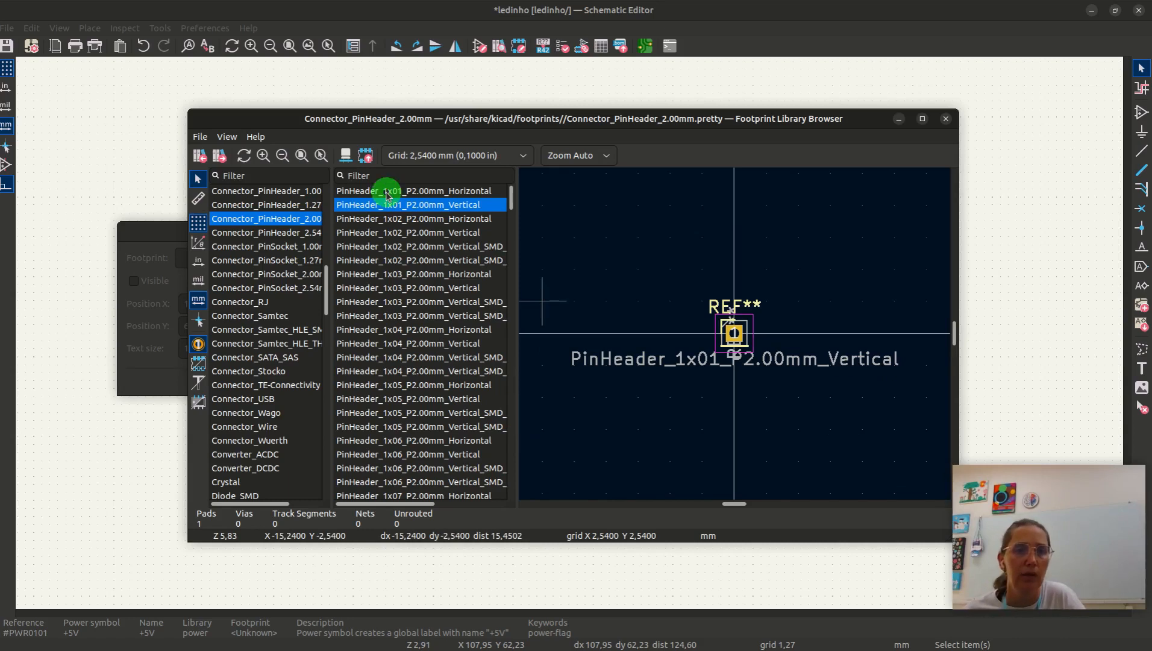
double_click(455, 206)
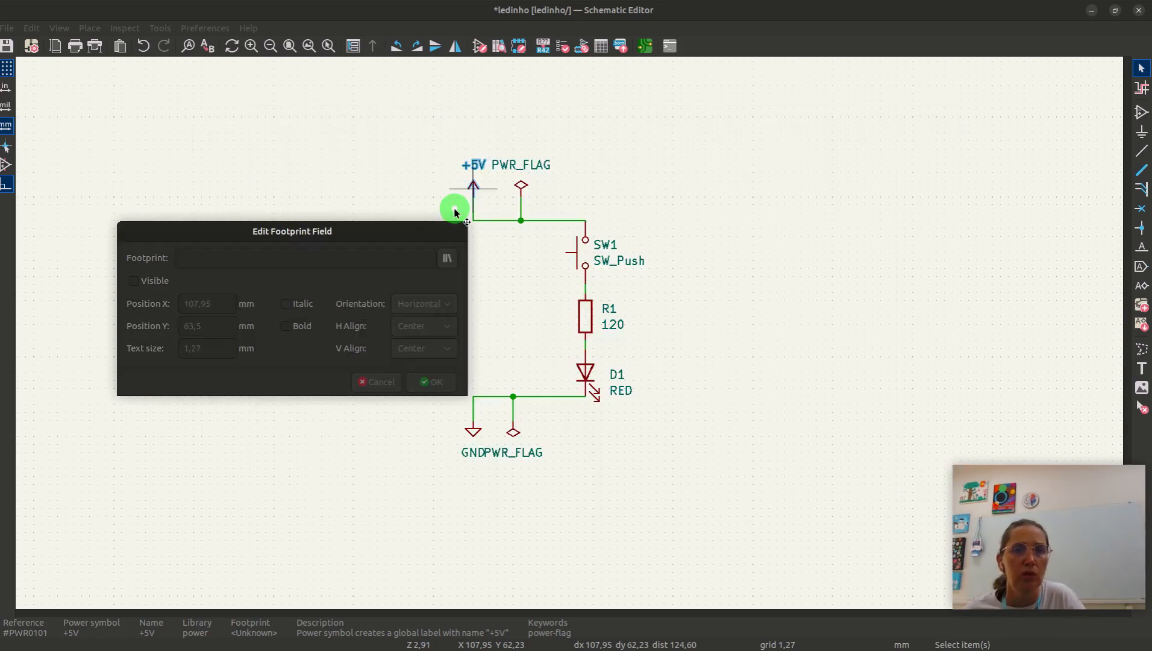
click(397, 443)
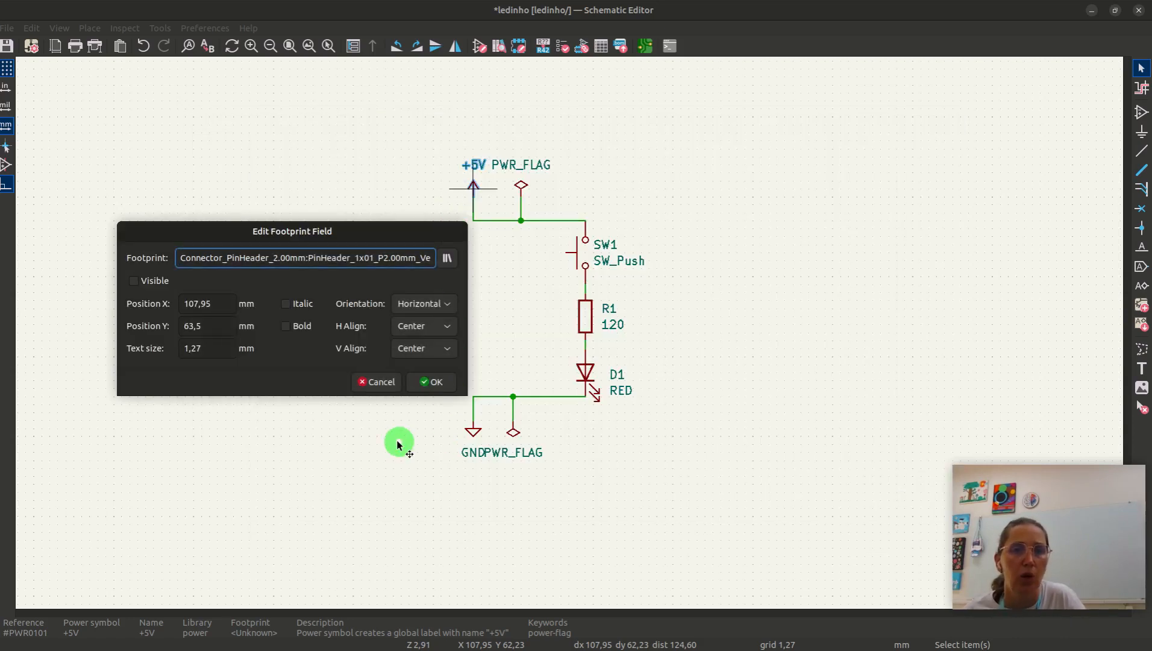
click(424, 385)
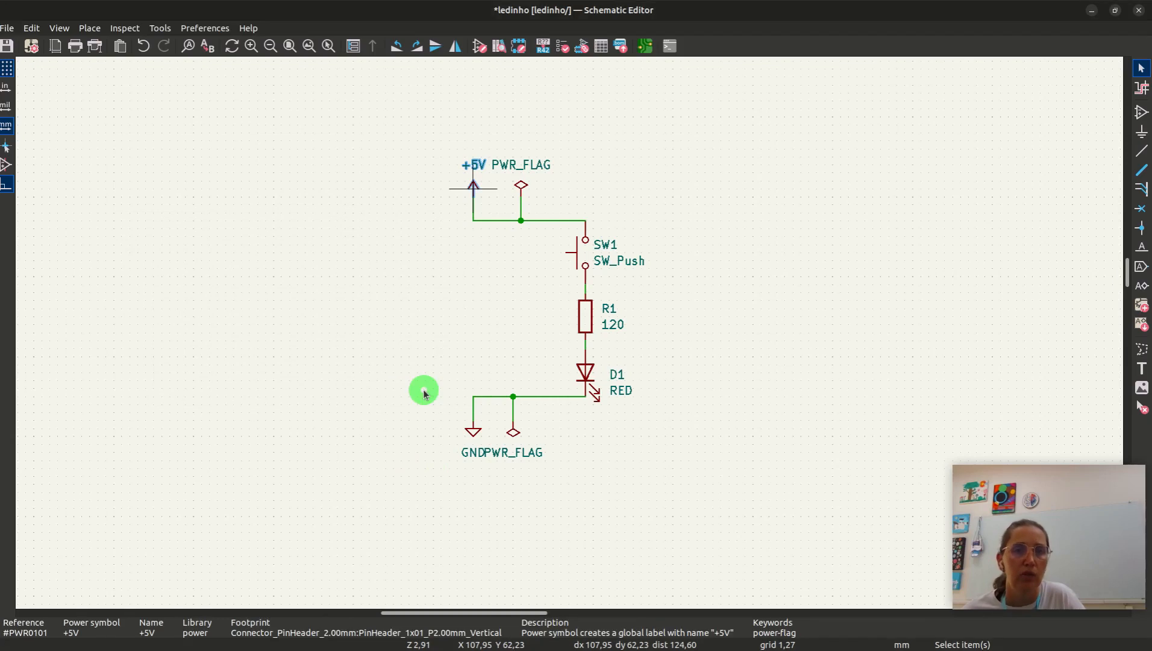
double_click(472, 425)
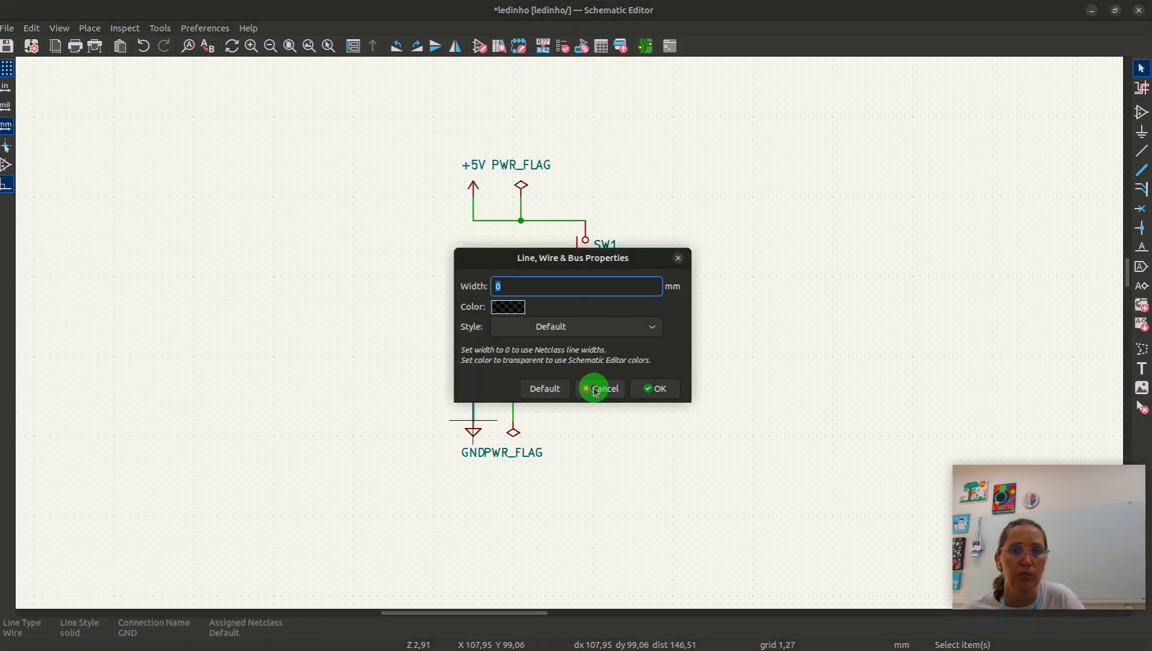
click(593, 389)
click(473, 432)
key(c)
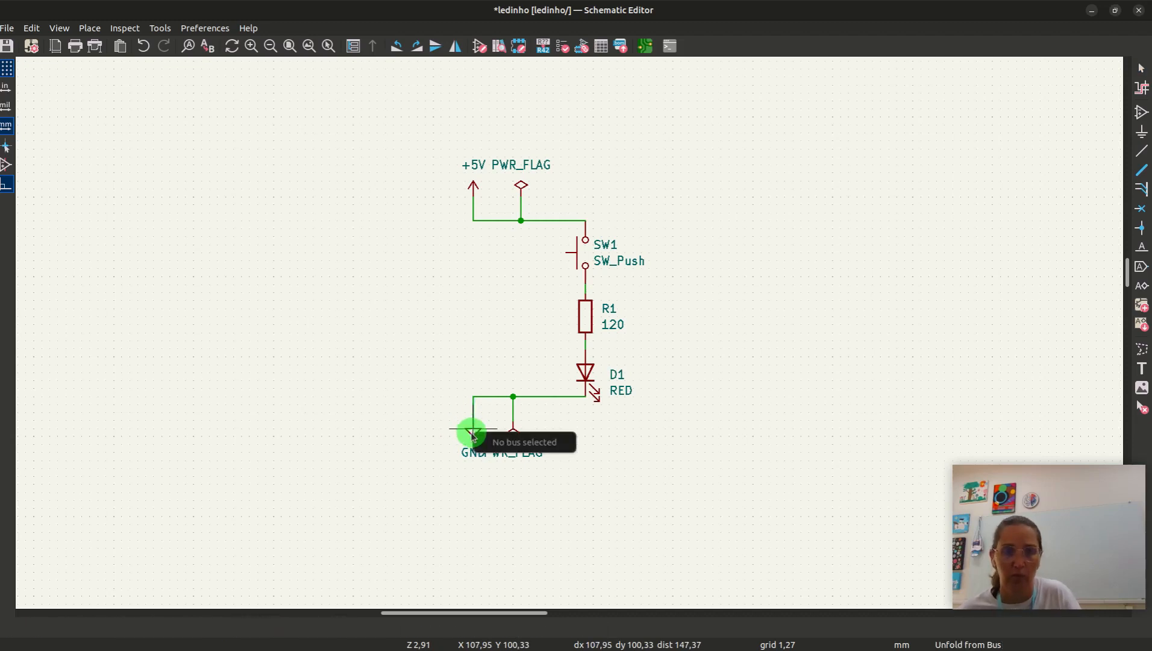
key(Escape)
Assign the Connector_PinHeader_2.00mm footprint PinHeader_1x01_P2.00mm_Vertical to the GND power symbol
click(475, 433)
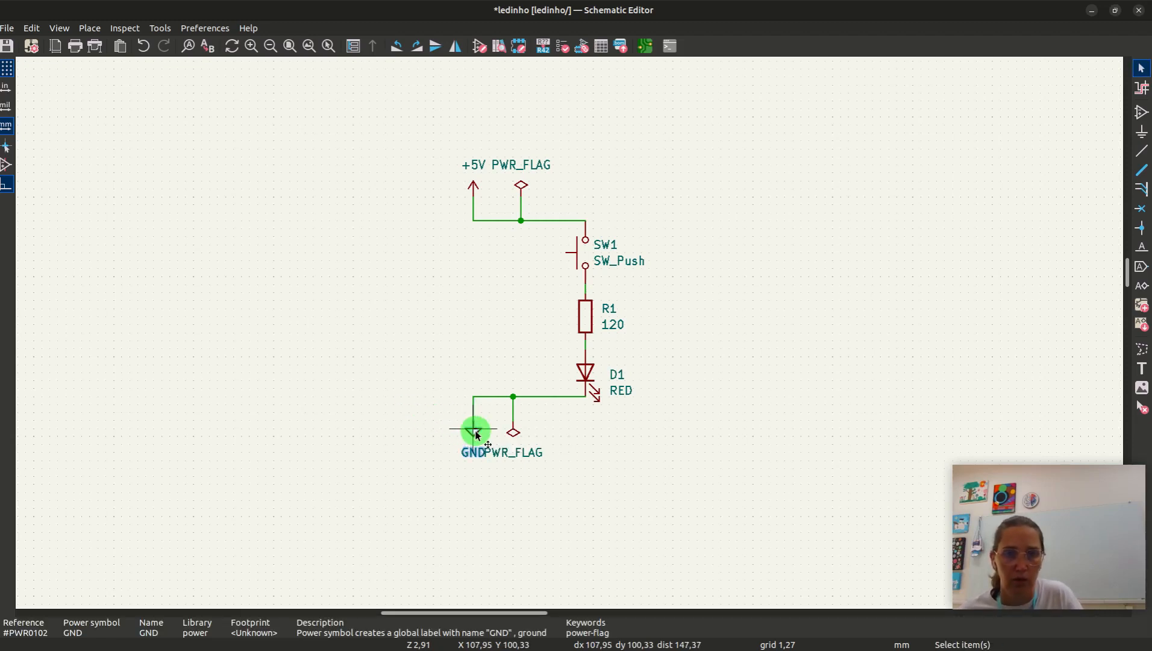
key(f)
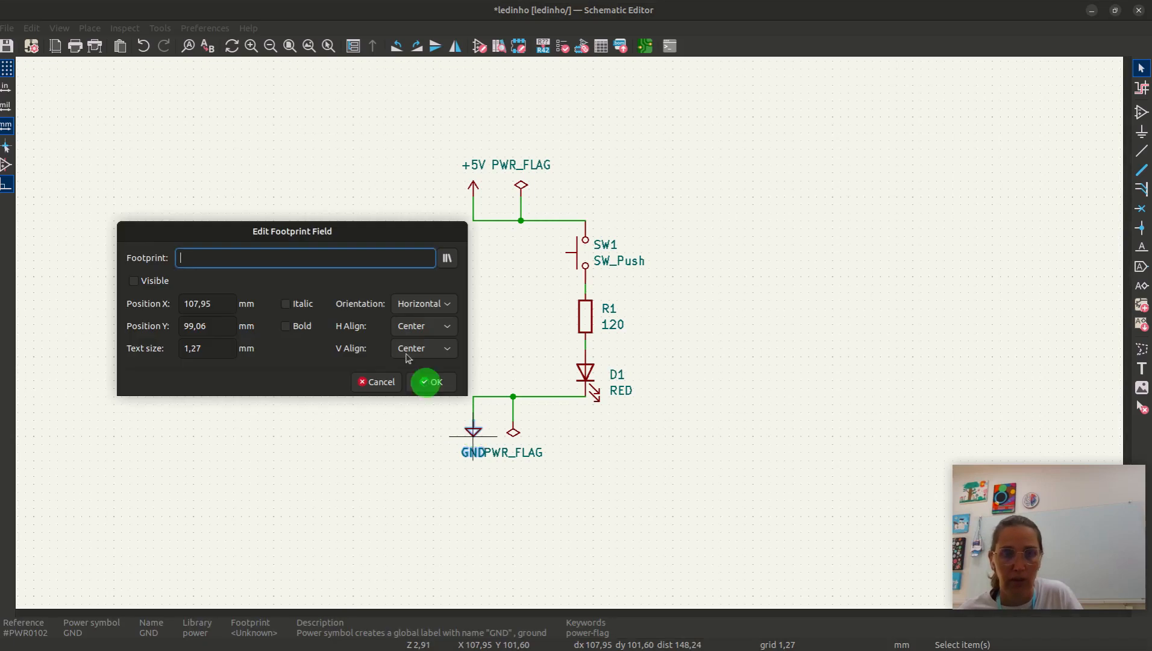
click(444, 259)
double_click(444, 205)
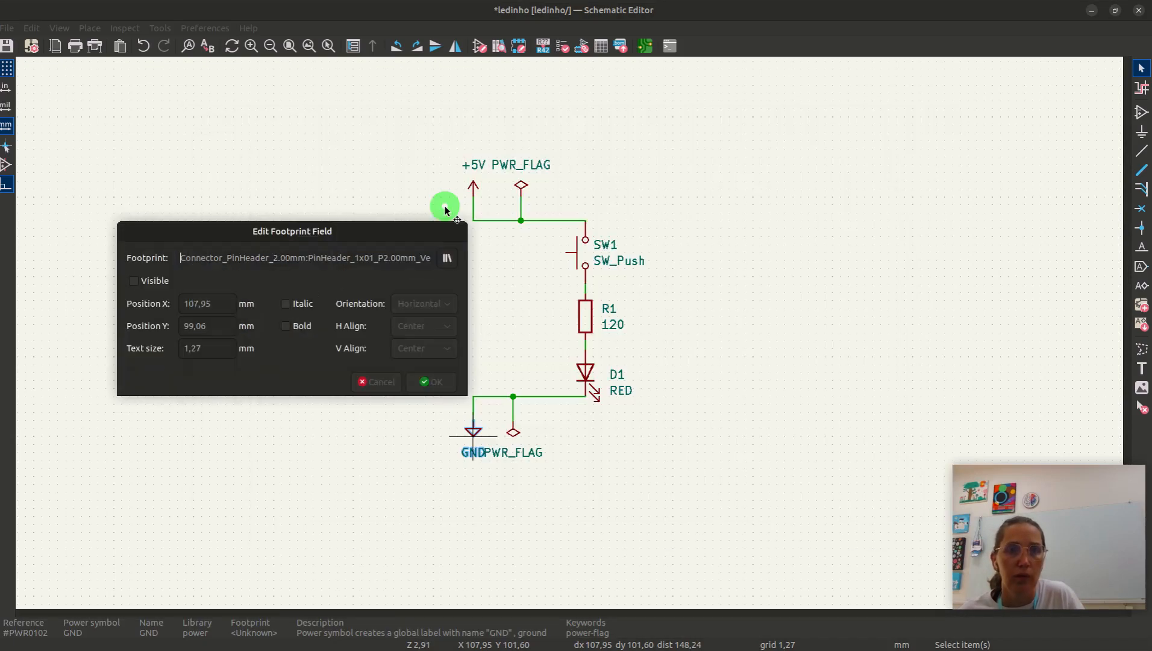
click(432, 381)
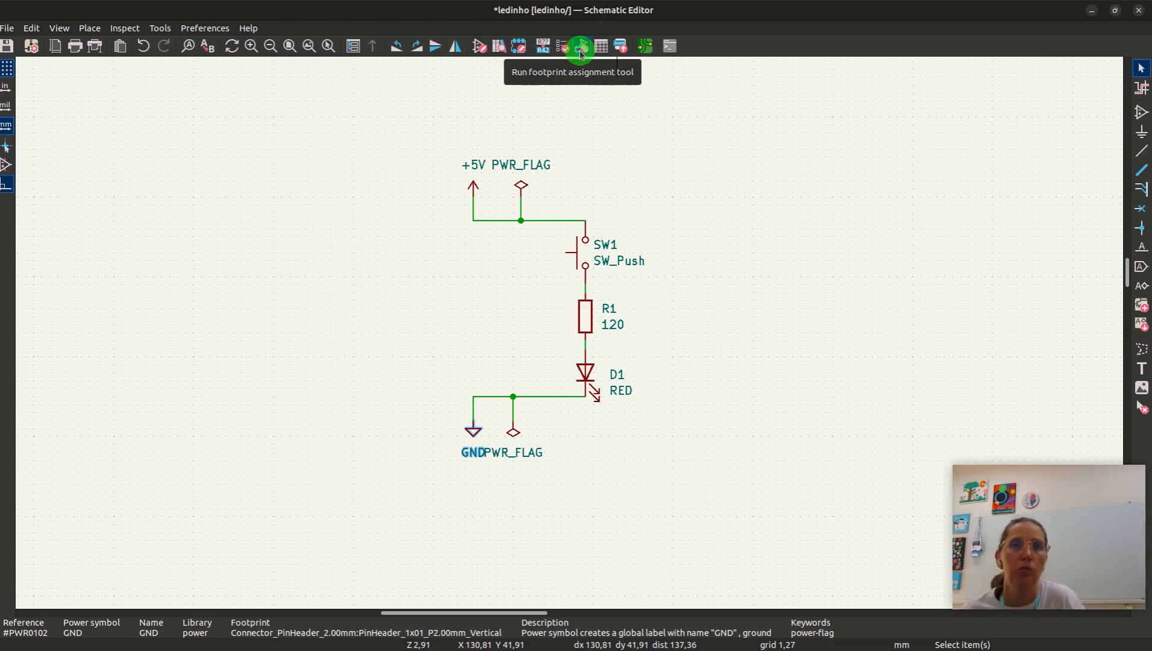
Review and apply the D1, R1 and SW1 assignments in the footprint assignment tool, and check resistor R1's footprint field without changing it
click(580, 48)
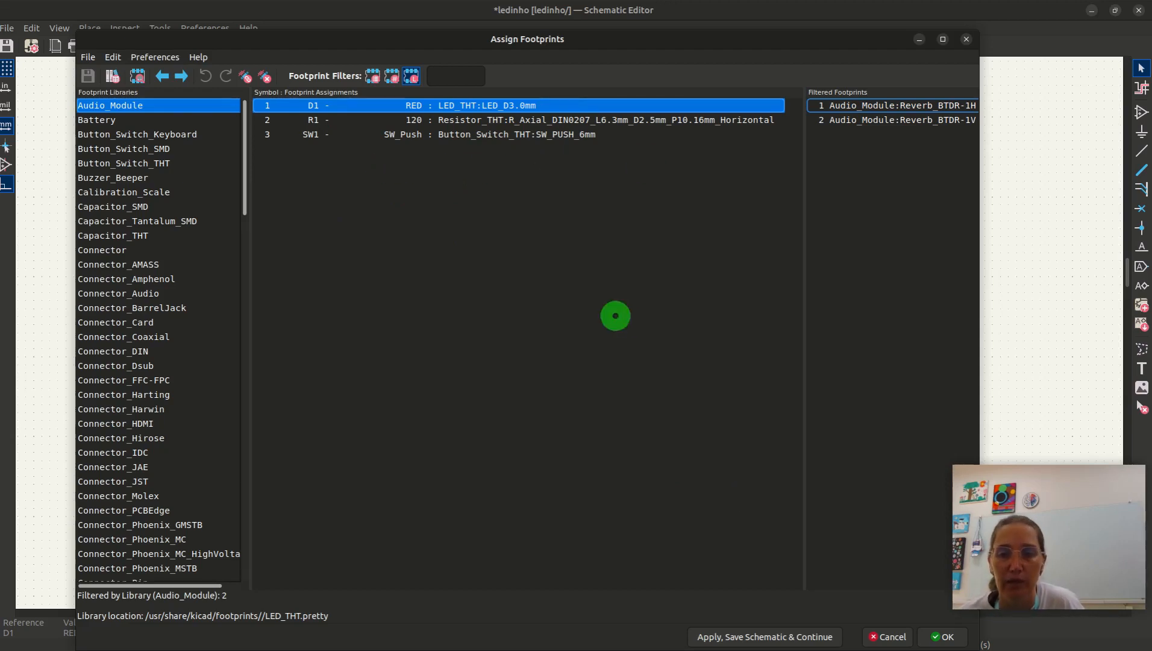
click(947, 637)
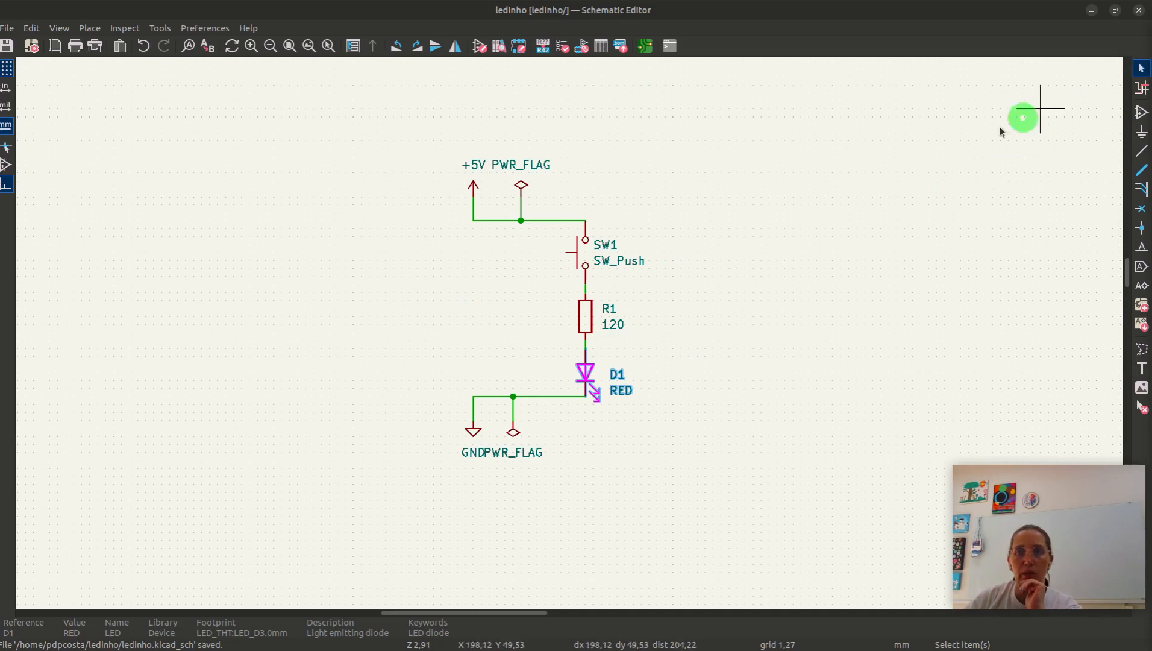
click(585, 325)
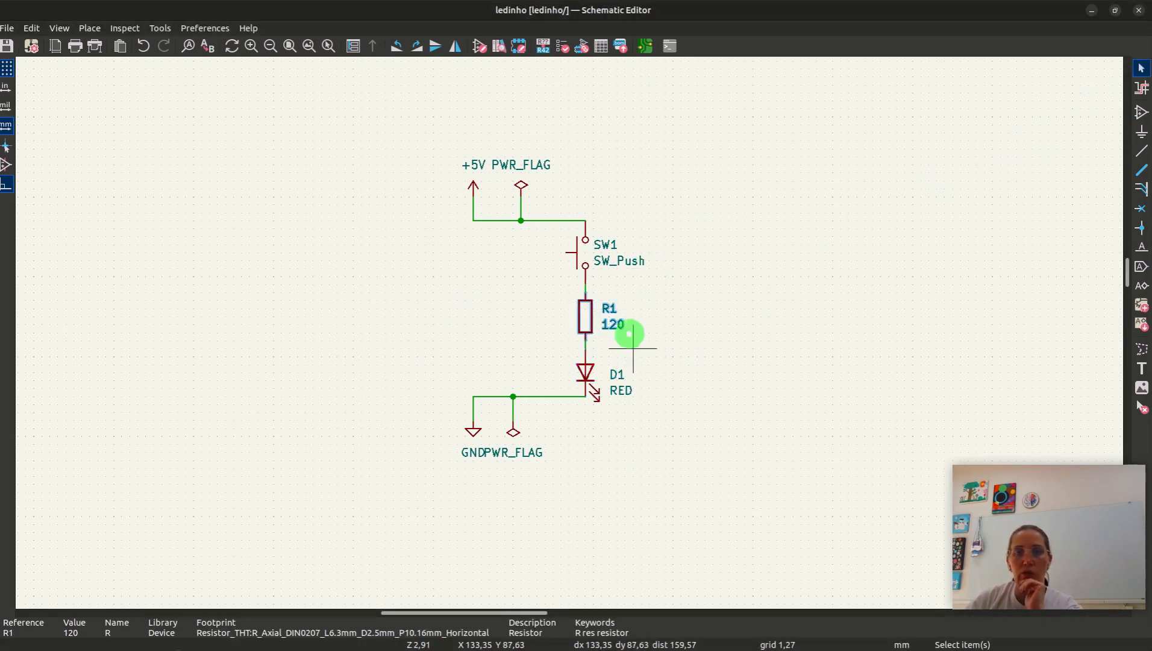
key(f)
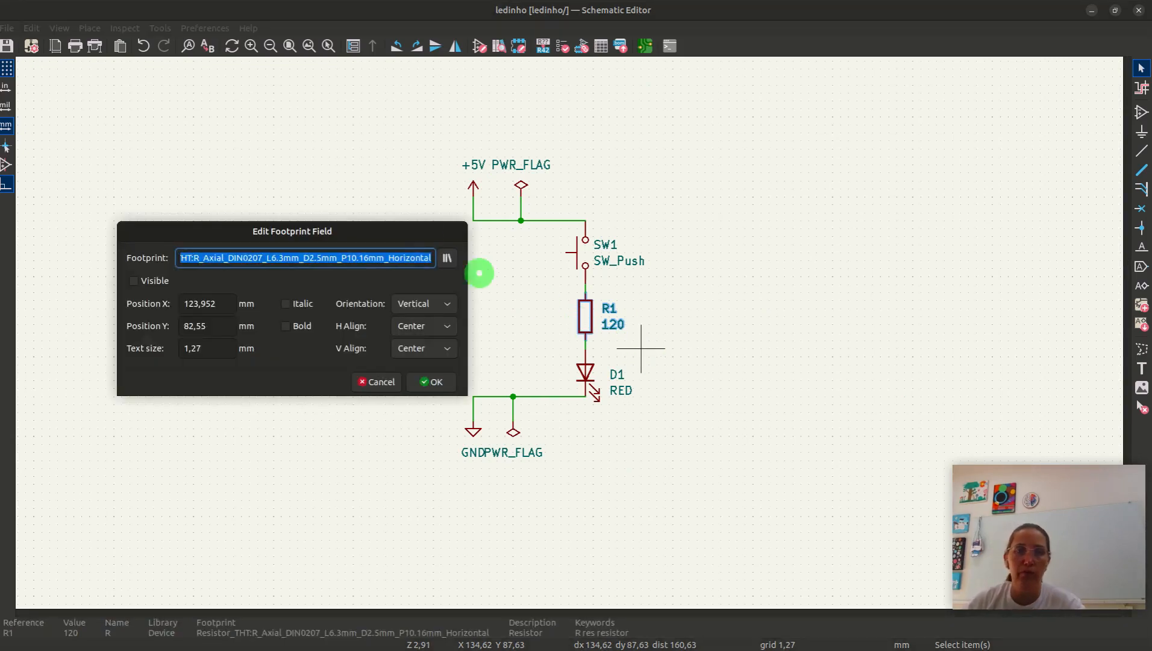
click(377, 381)
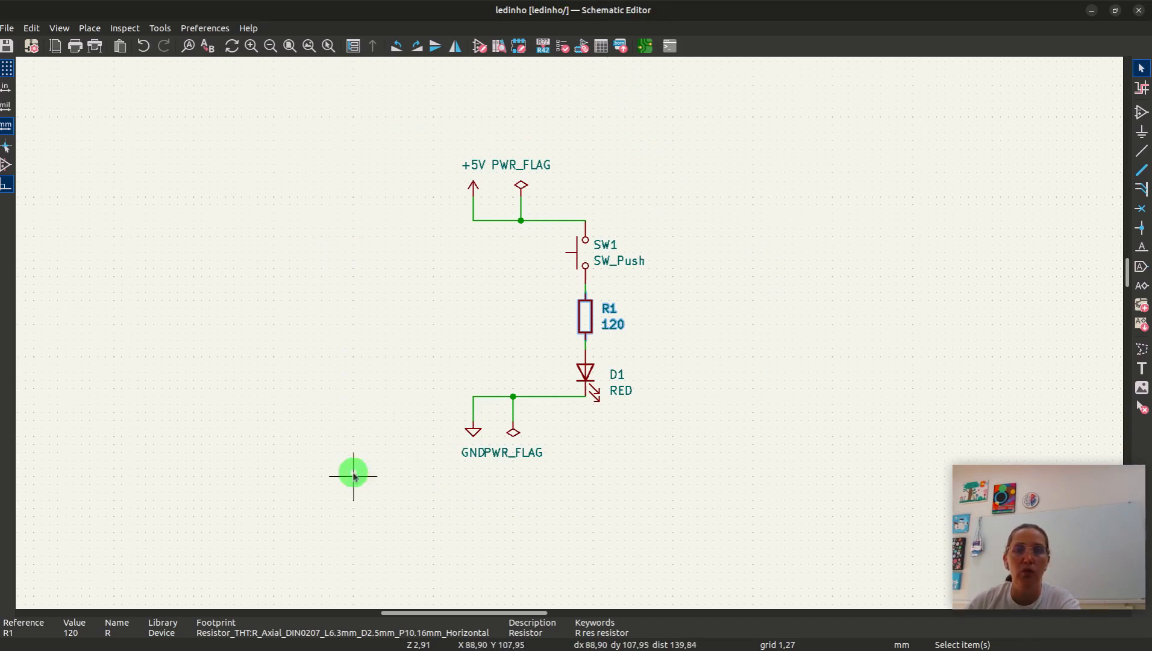
Switch from the schematic to the PCB Editor for the ledinho board
click(646, 49)
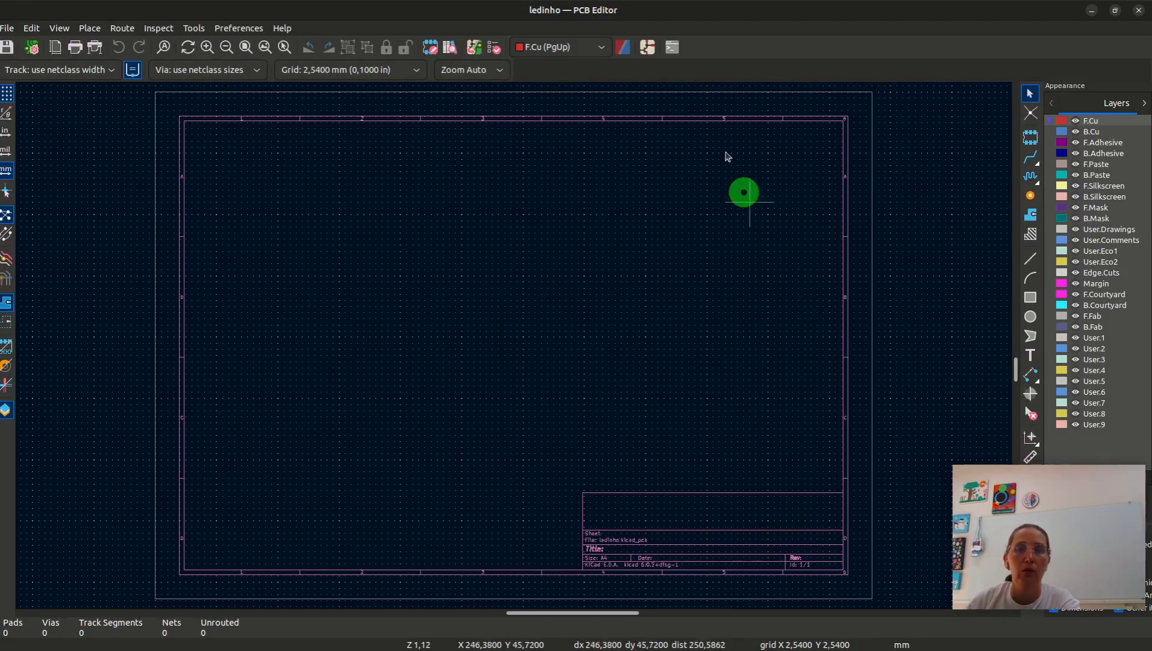
click(645, 48)
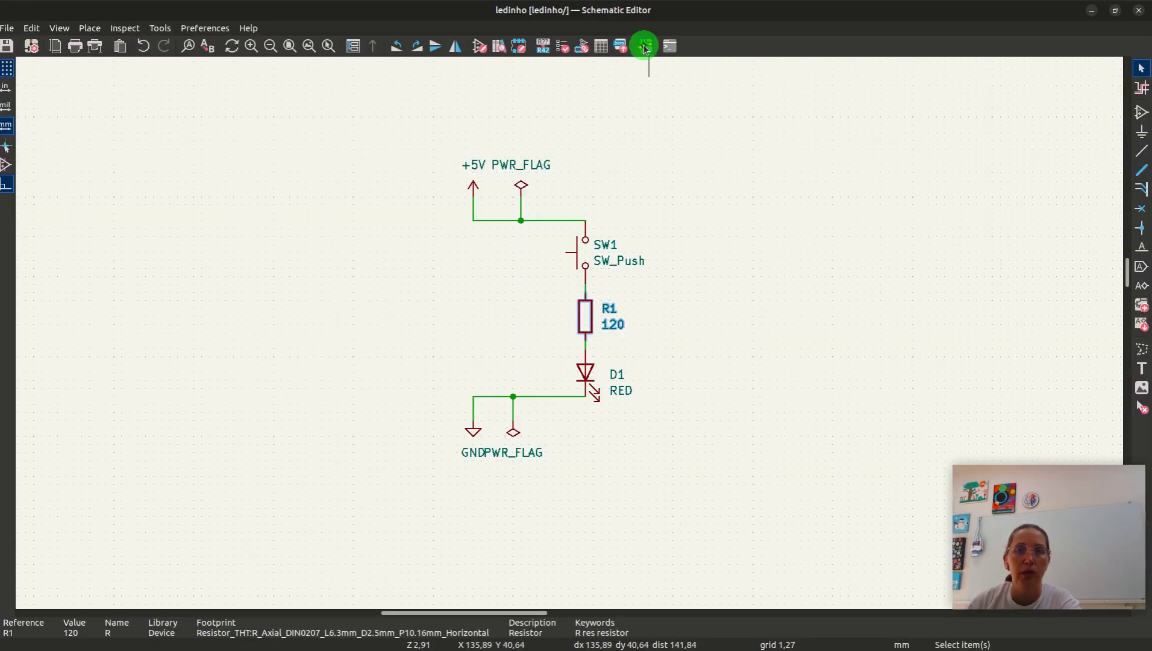
click(645, 47)
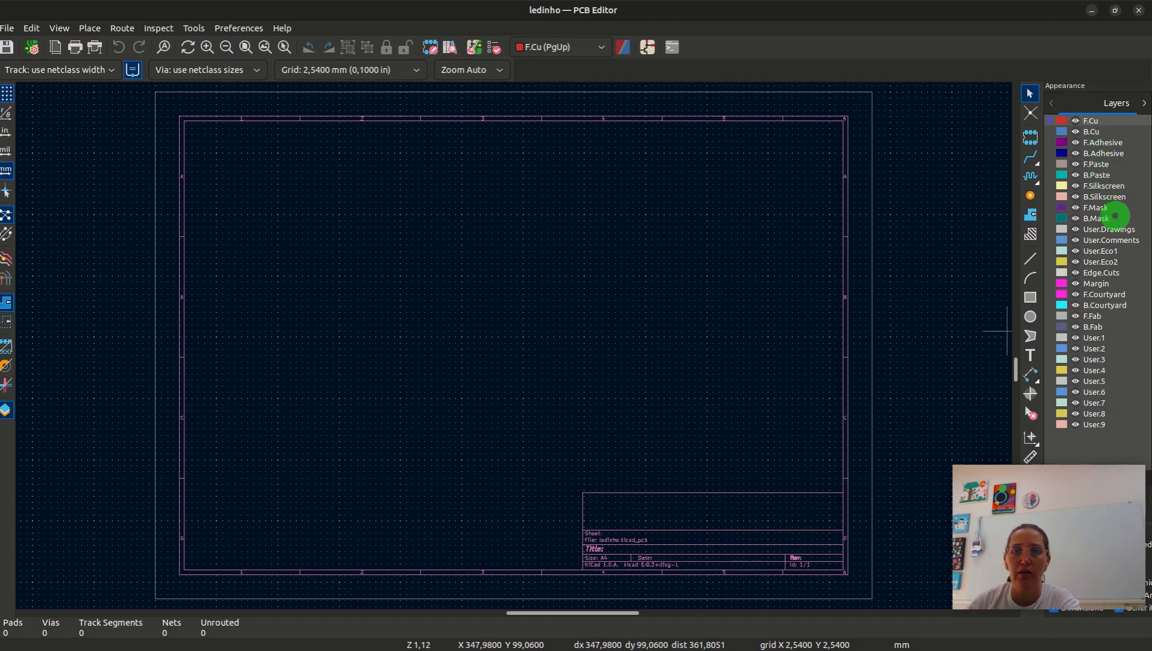
Go through the board layers one by one, from F.Adhesive down to User.6, making each the active layer
click(1091, 143)
click(1096, 154)
click(1096, 175)
click(1096, 218)
click(1098, 261)
click(1093, 337)
click(1084, 392)
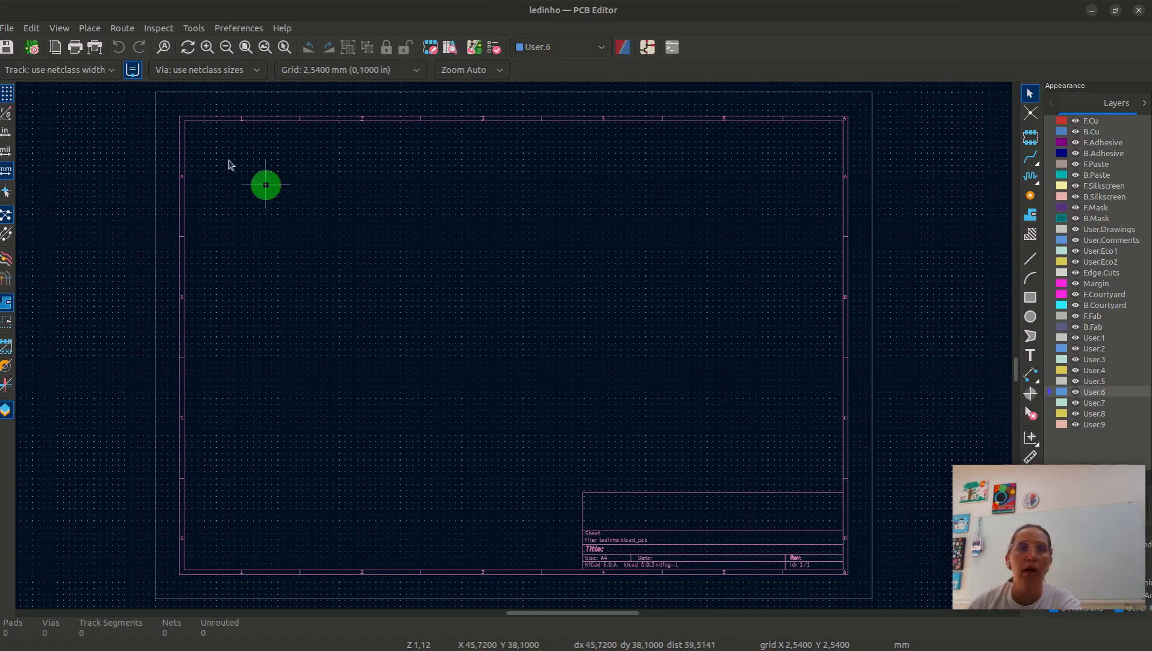
Open the Physical Stackup page of the Board Setup
click(7, 30)
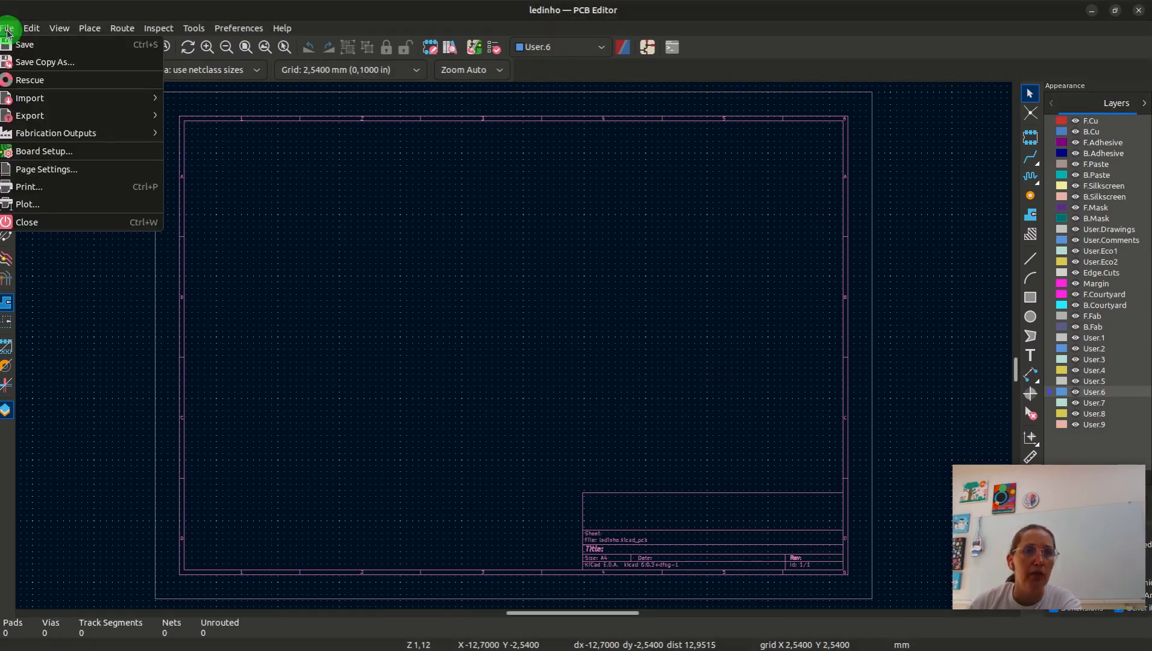
click(36, 154)
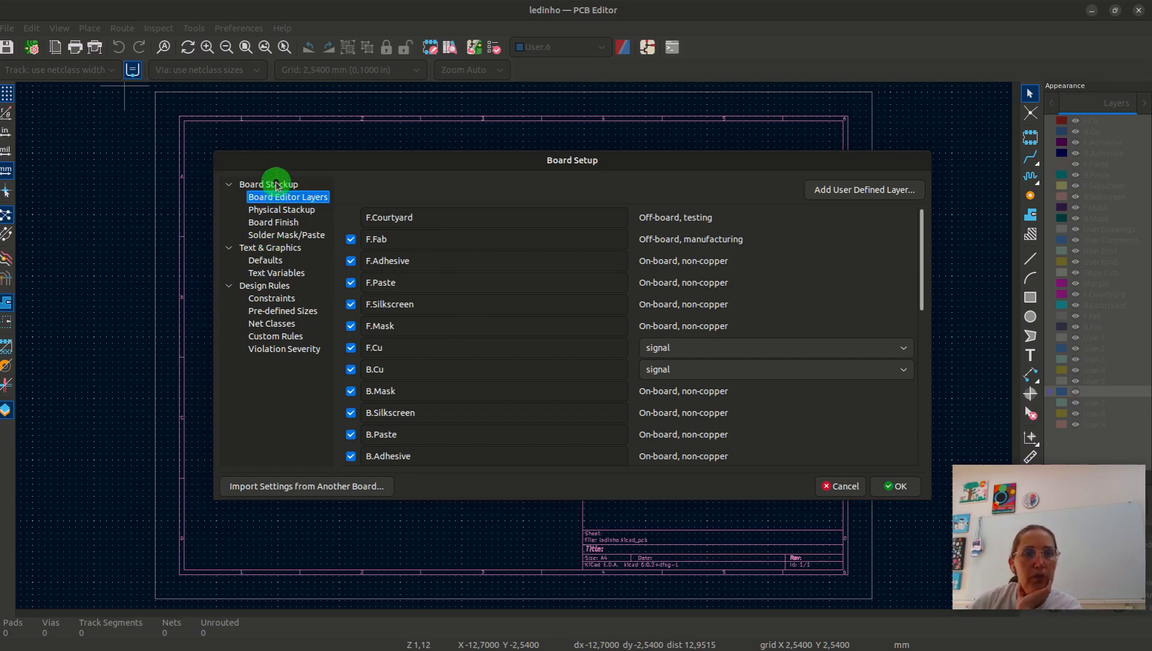
click(262, 209)
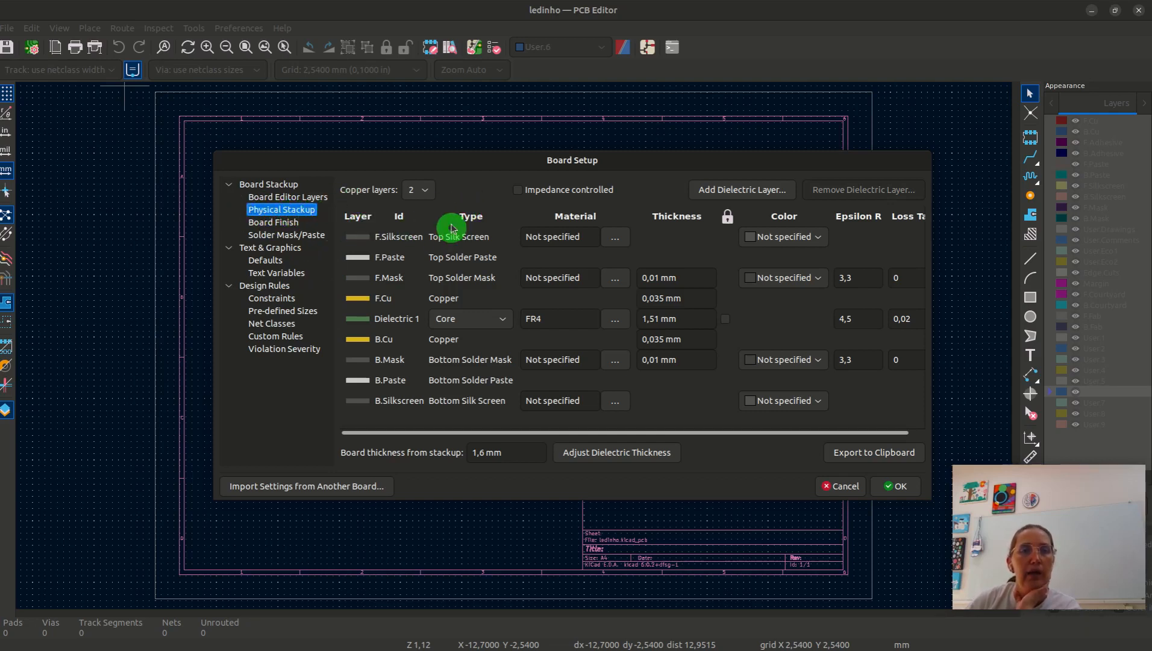
Try 6 and 18 copper layers in the physical stackup, and set the copper layer count back to 2
click(419, 190)
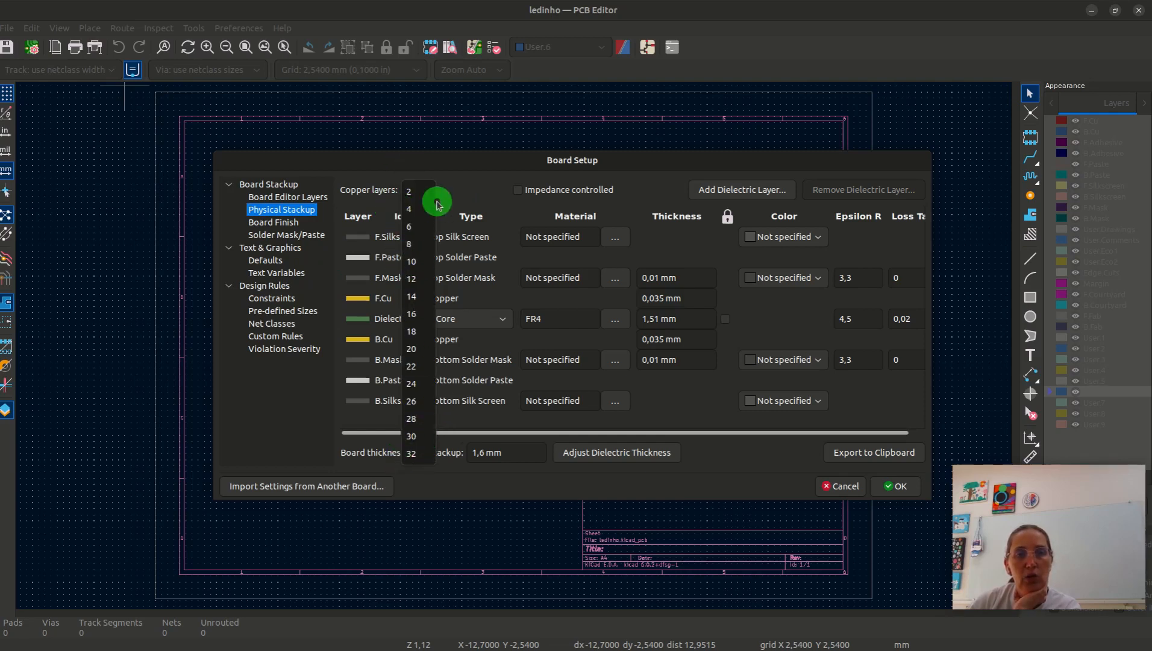
click(425, 227)
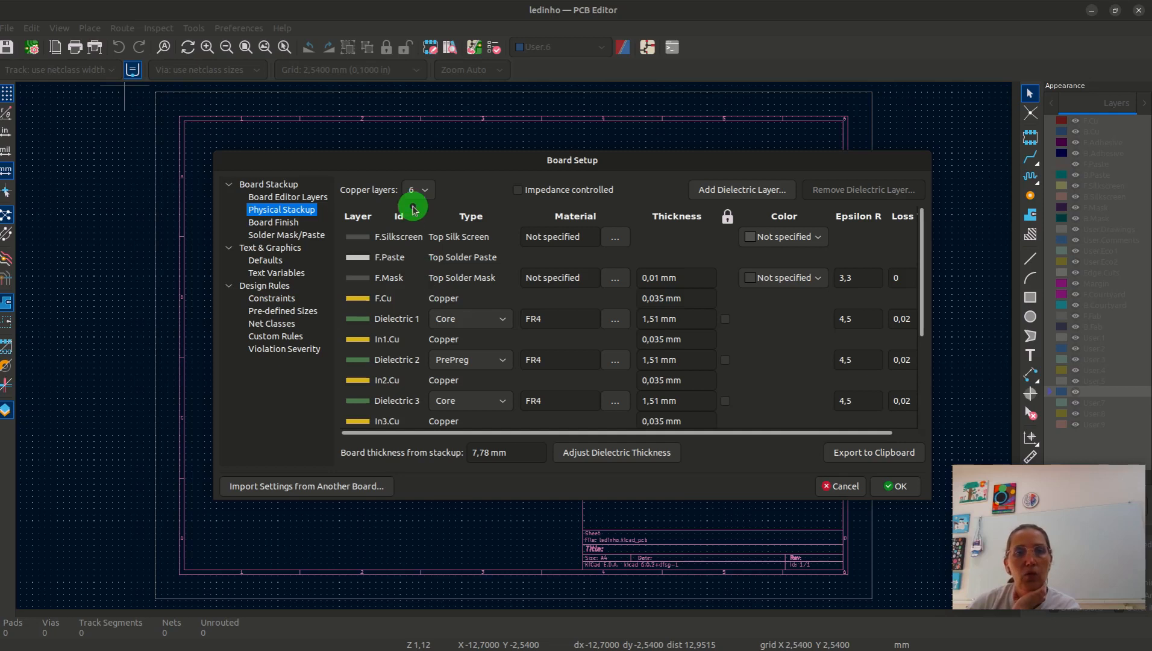
click(416, 188)
click(417, 302)
scroll(414, 308, down, 2)
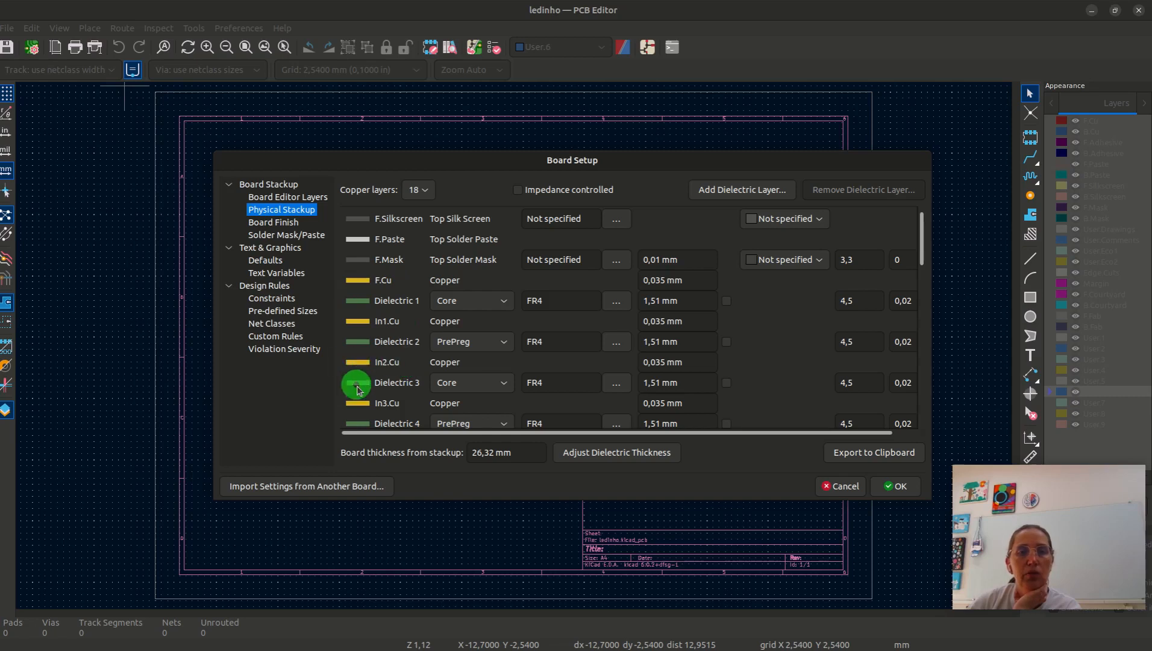
scroll(386, 386, down, 3)
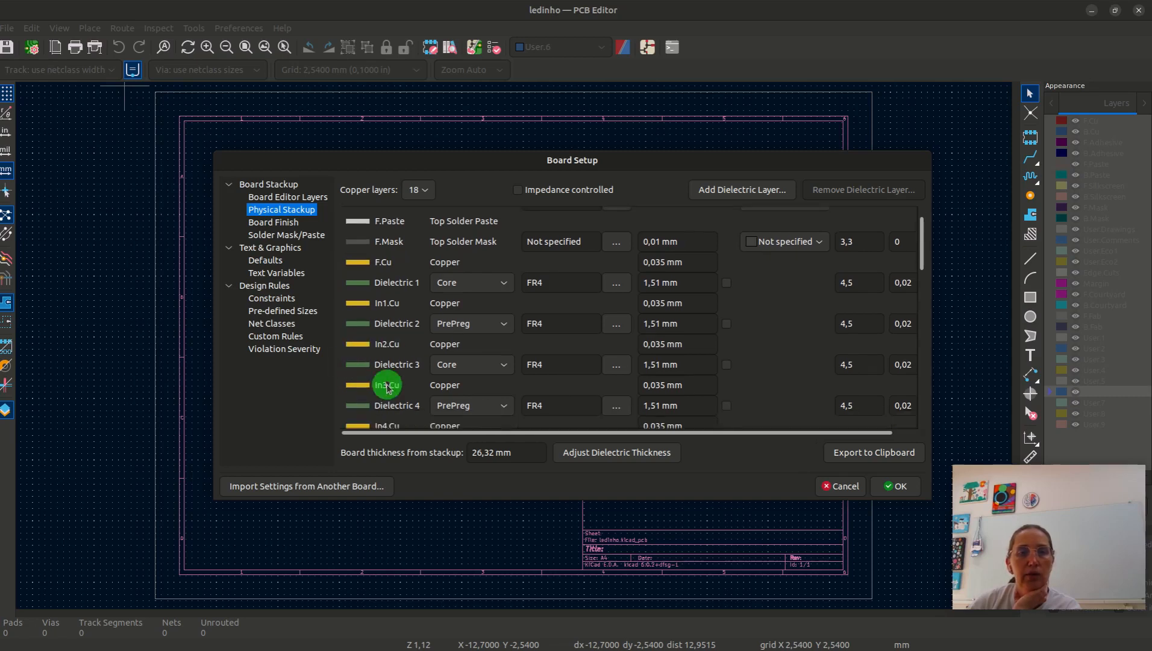
click(413, 191)
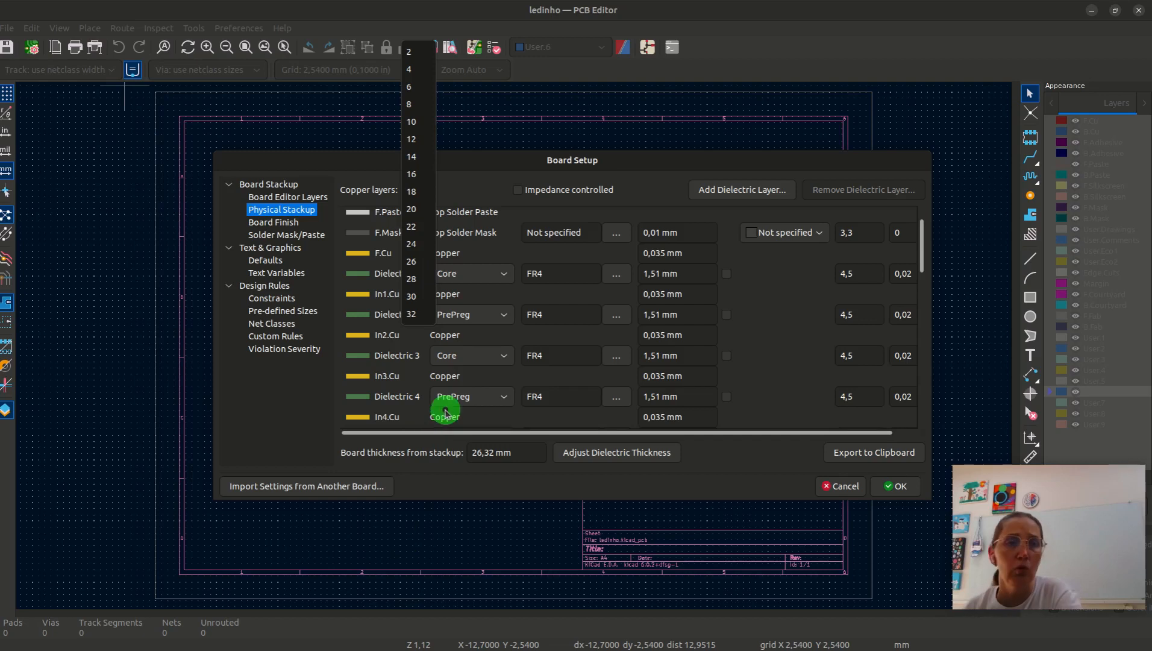
click(419, 53)
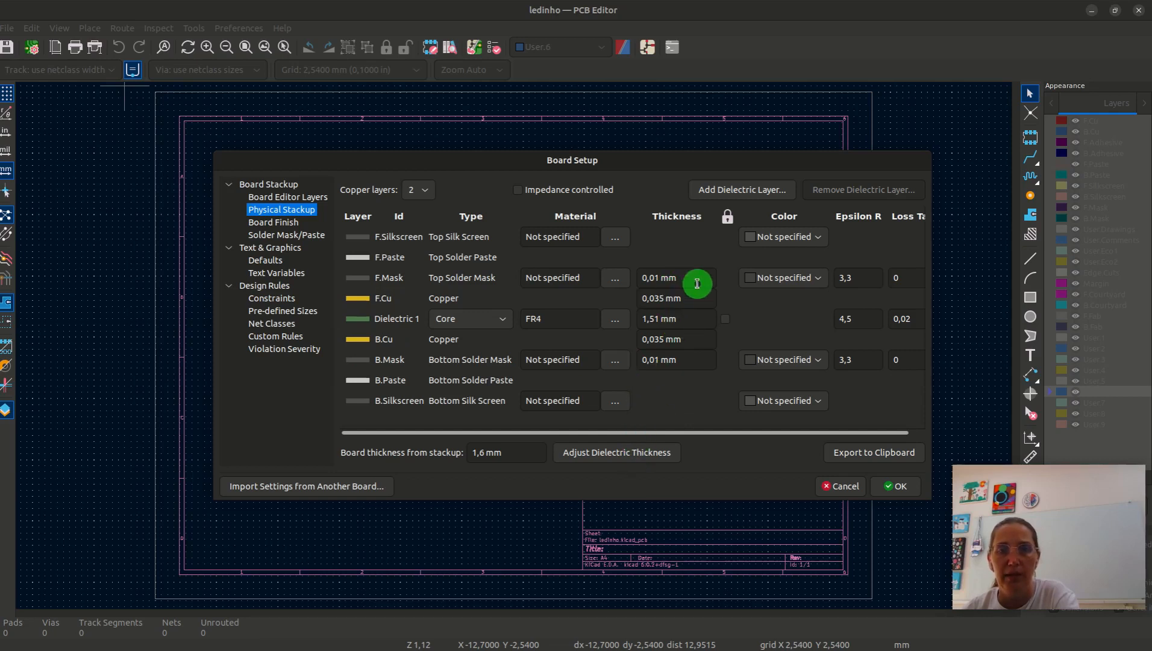
Set the board constraints to a minimum track width of 0,8 mm and a minimum through hole of 0,5 mm, and apply the setup
click(281, 236)
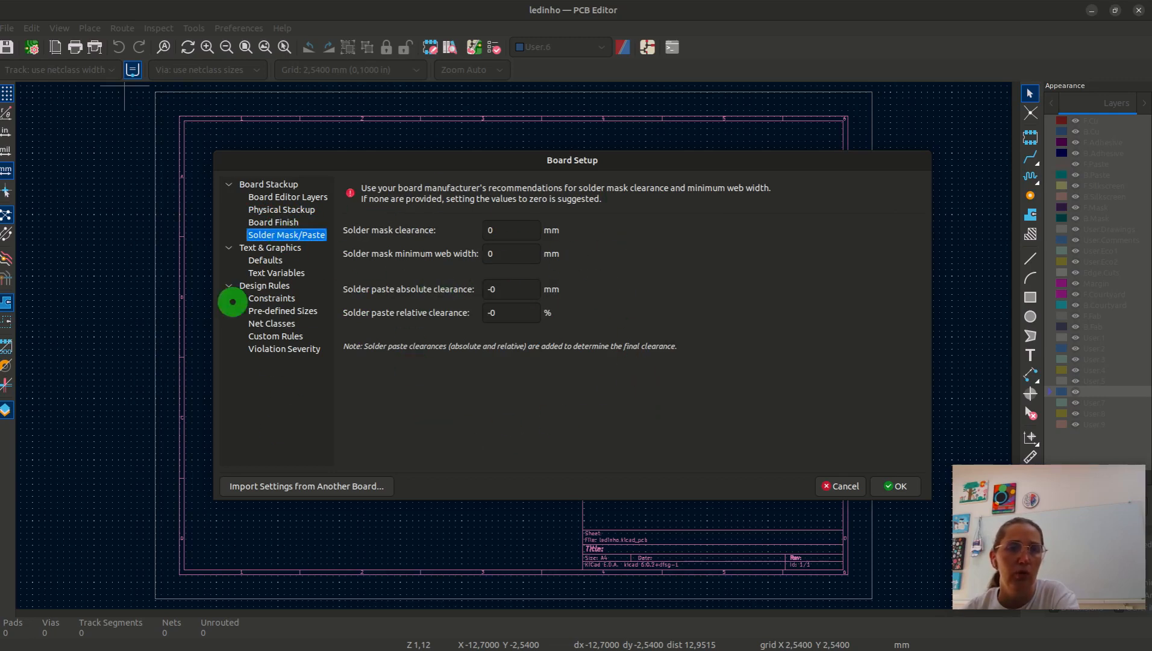
click(304, 198)
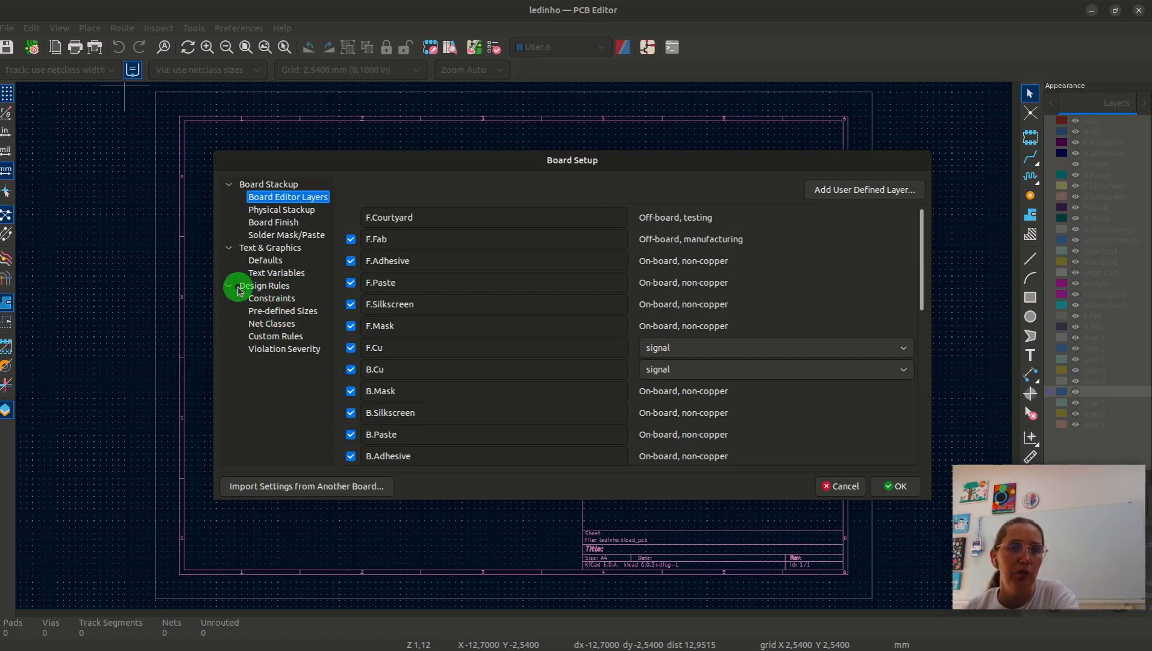
click(270, 298)
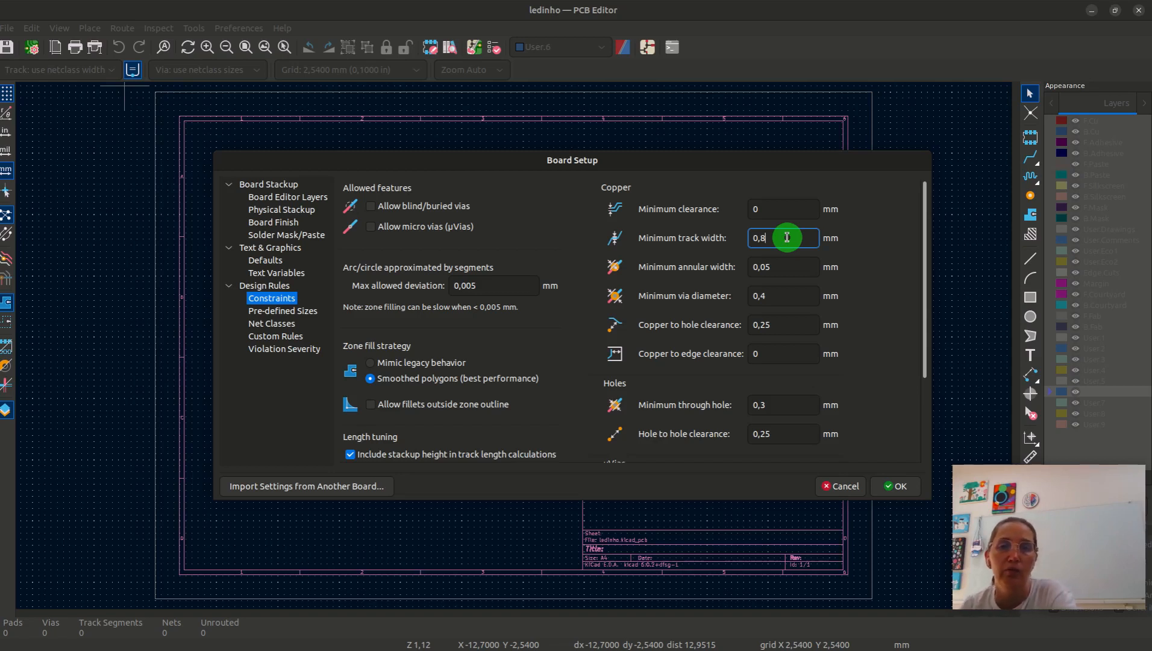
click(780, 404)
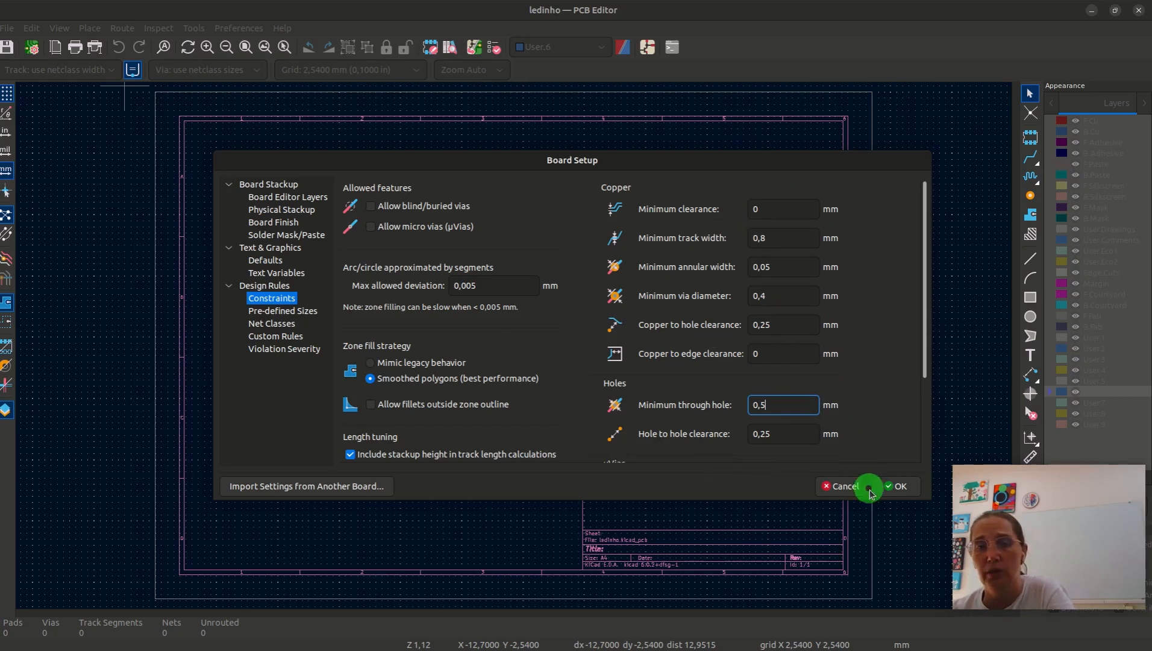
click(909, 492)
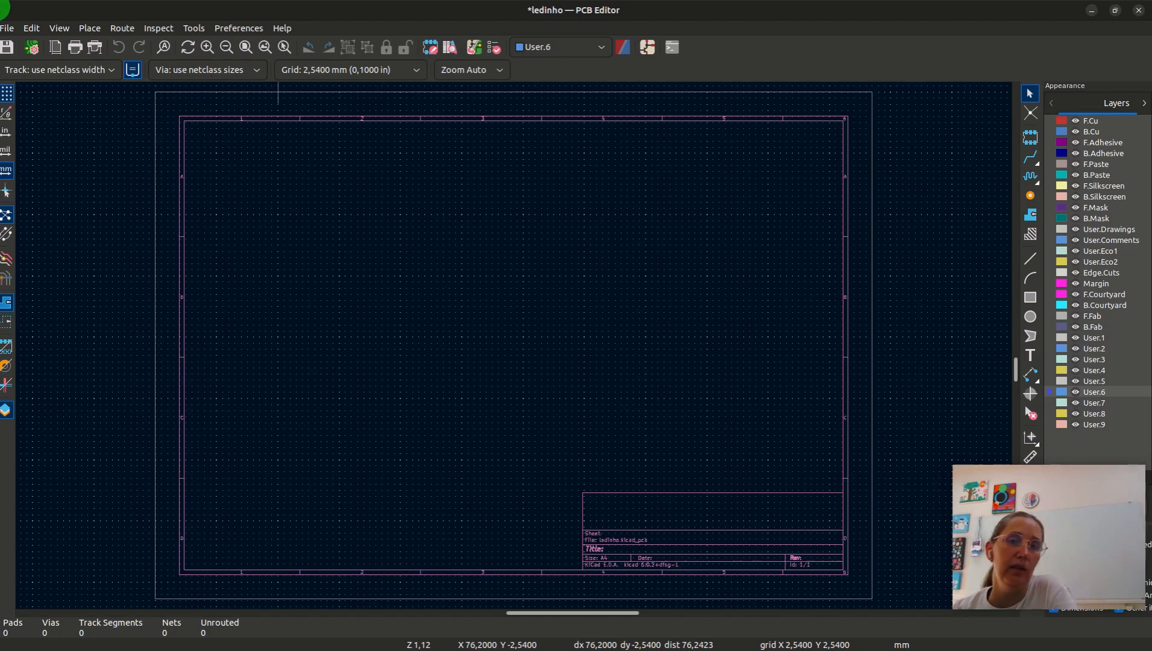
click(6, 34)
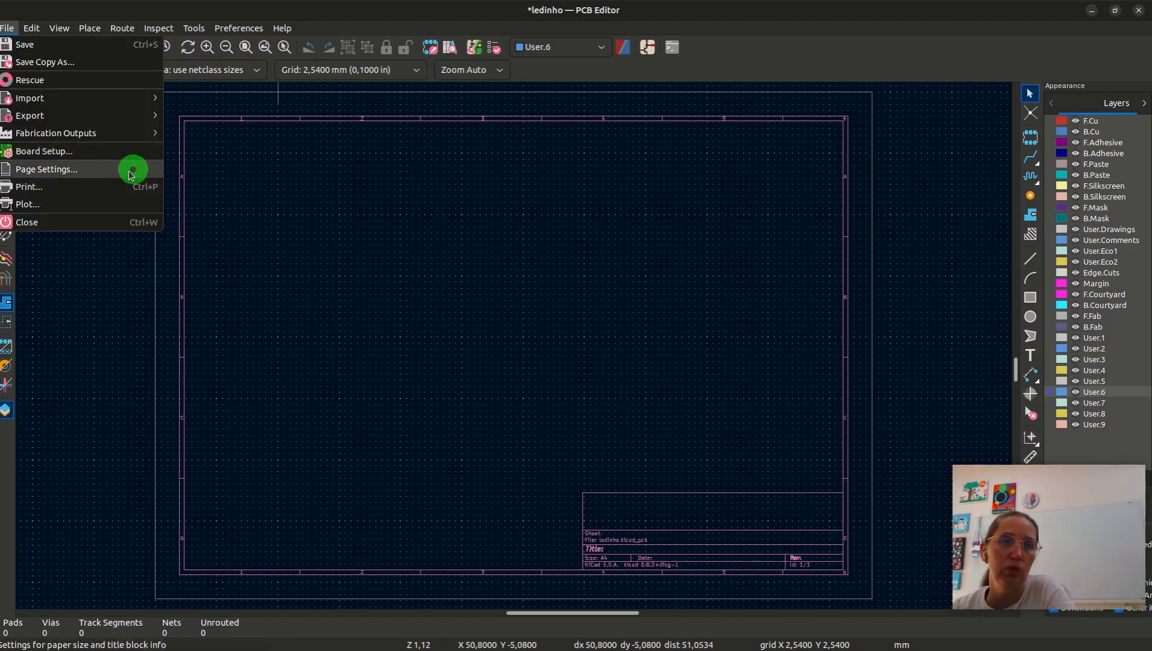
click(401, 445)
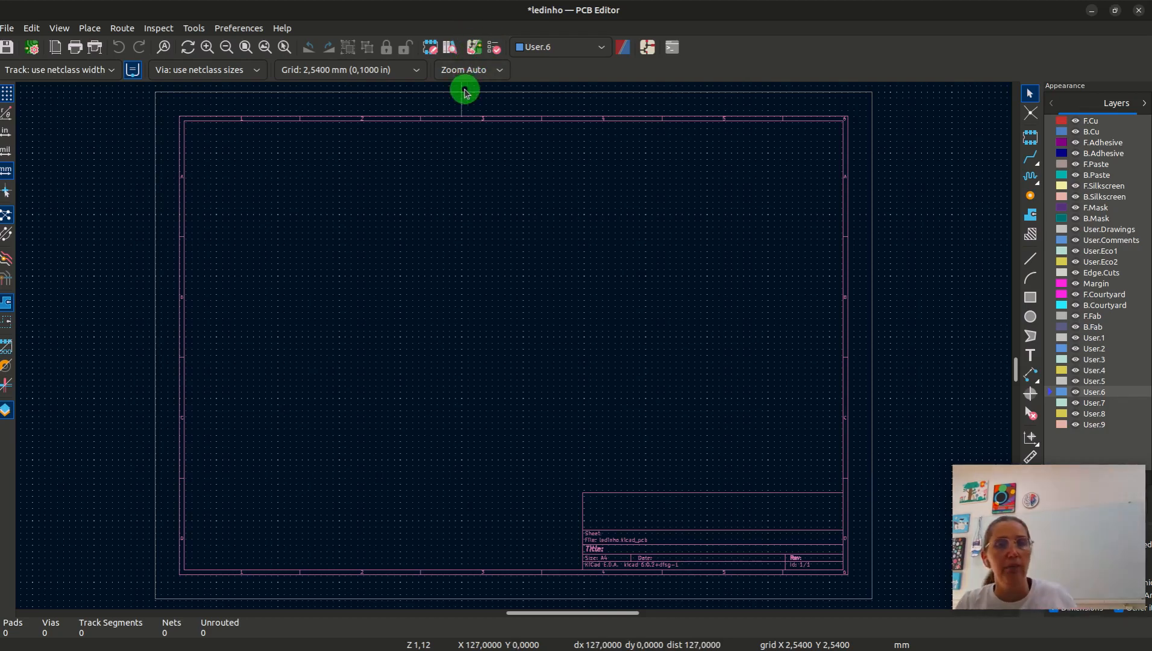
Update the PCB from the schematic and place the group of D1, R1 and SW1 footprints near the middle of the sheet
click(473, 50)
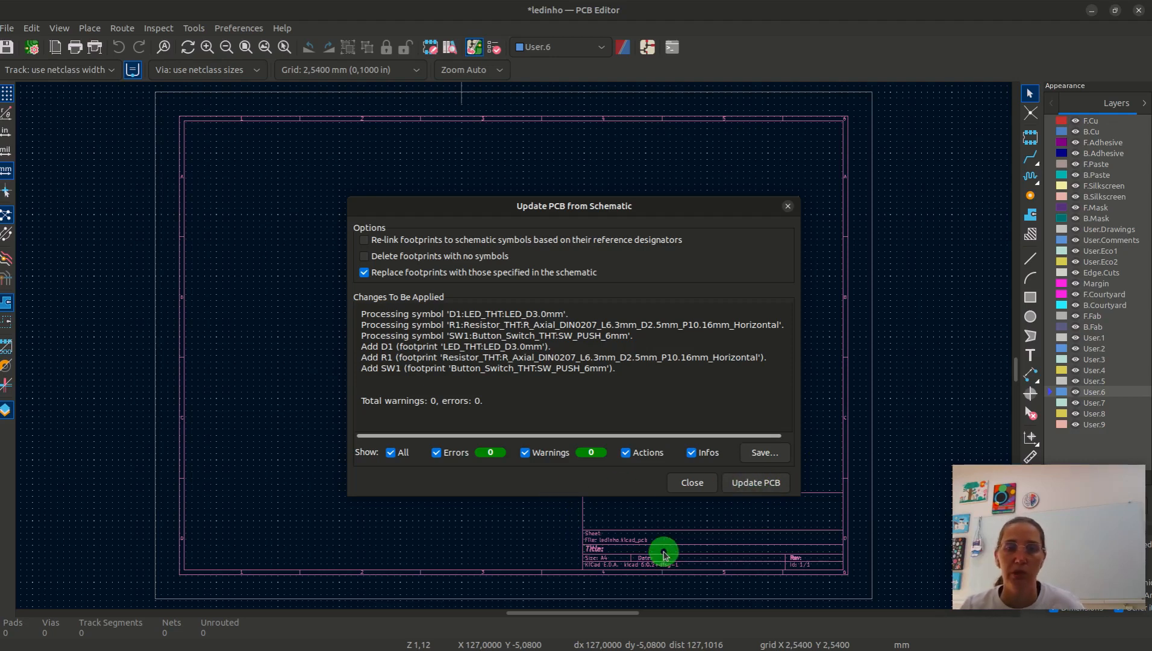
click(739, 487)
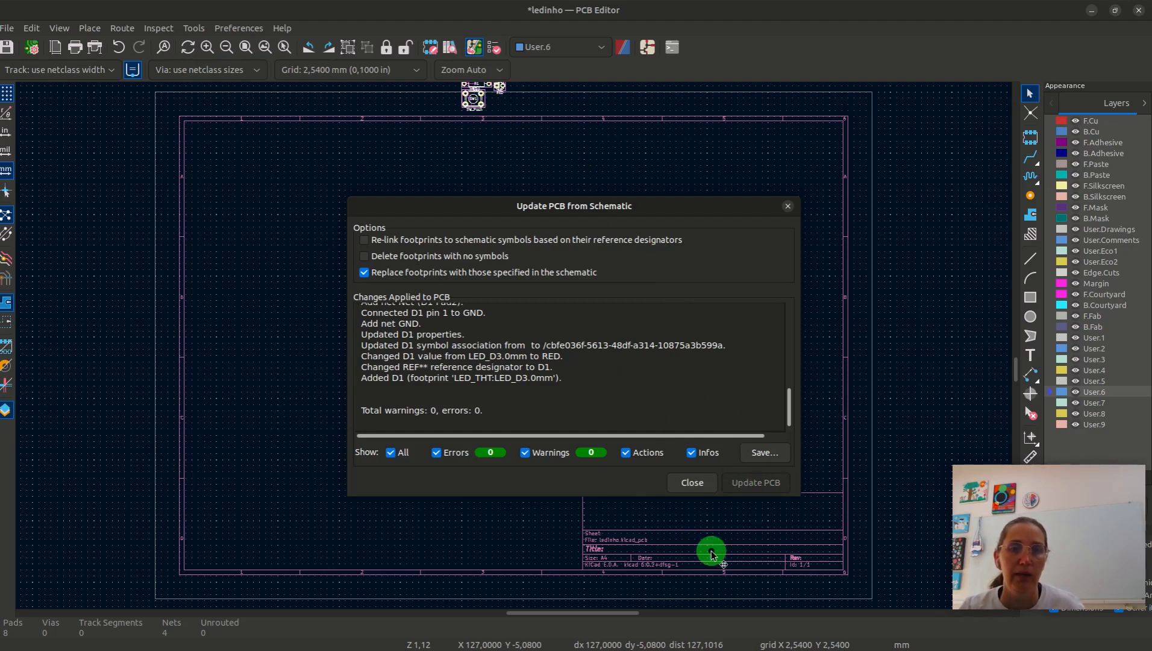
click(691, 482)
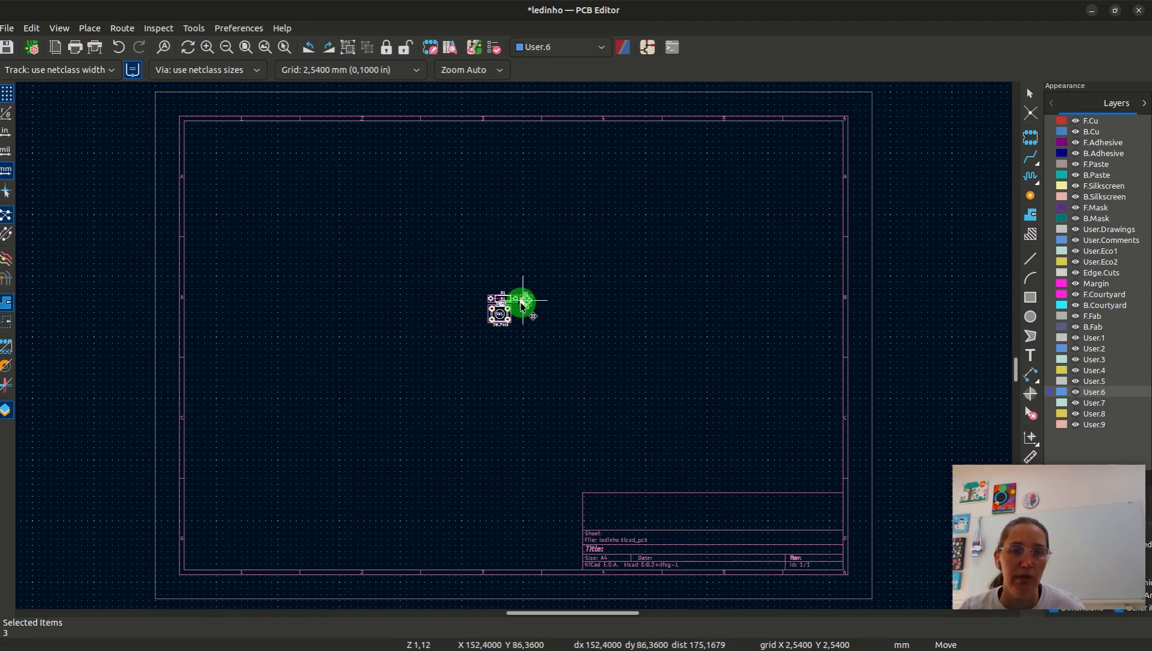
click(522, 305)
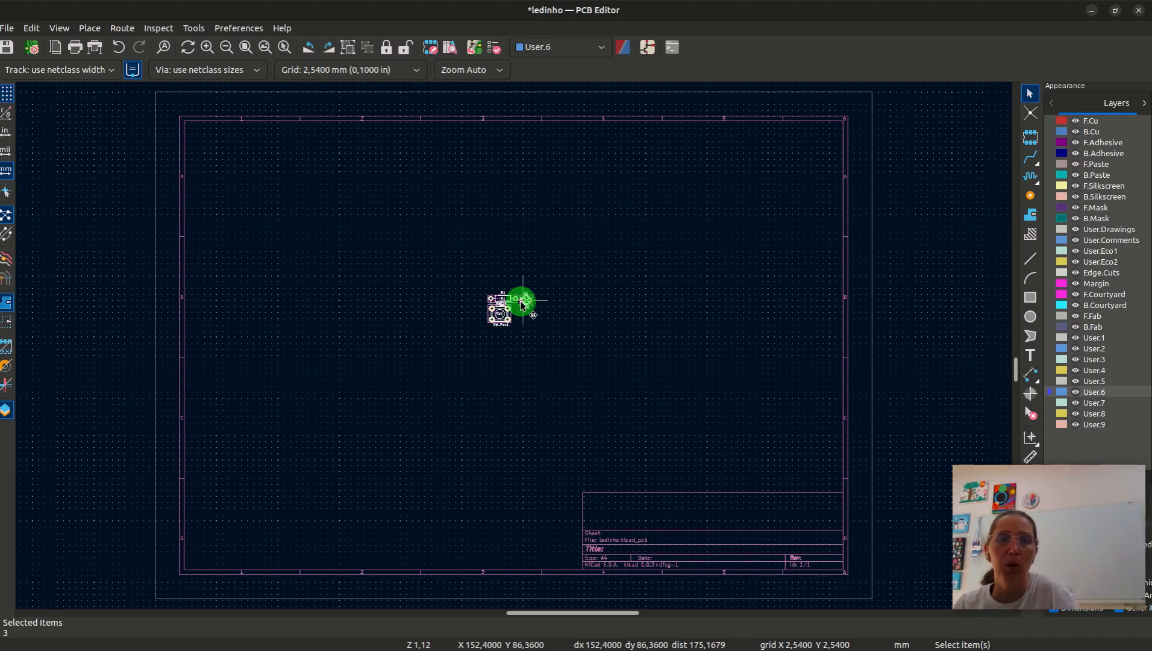
Move the LED footprint D1 well clear to the right of resistor R1
scroll(522, 305, up, 8)
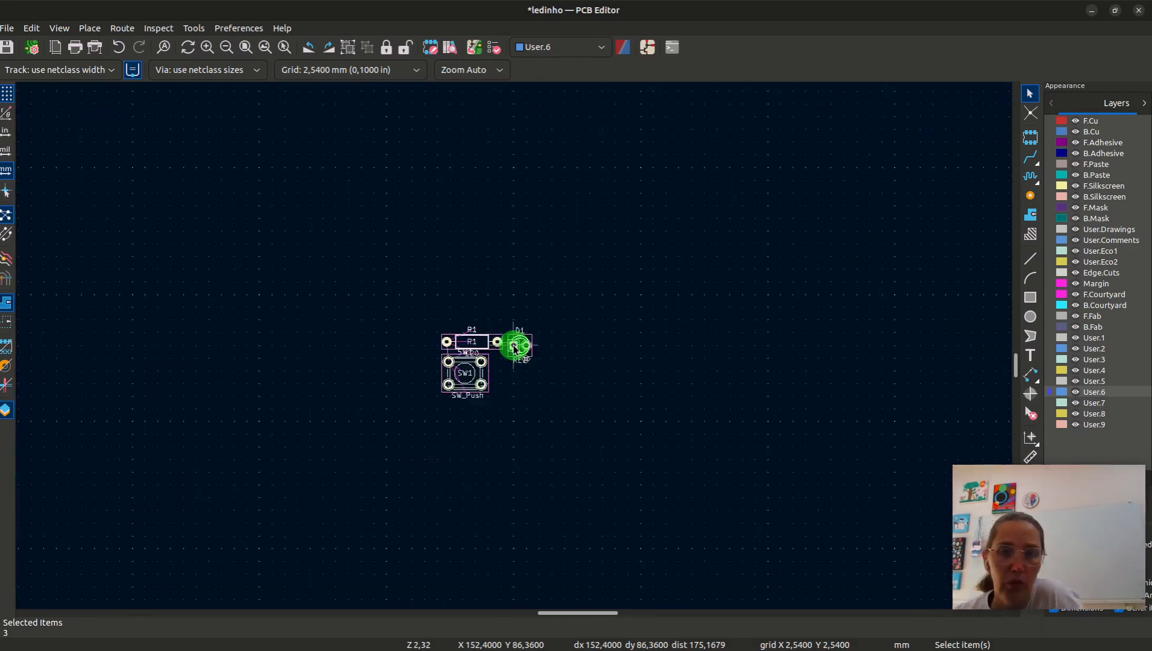
scroll(513, 346, up, 1)
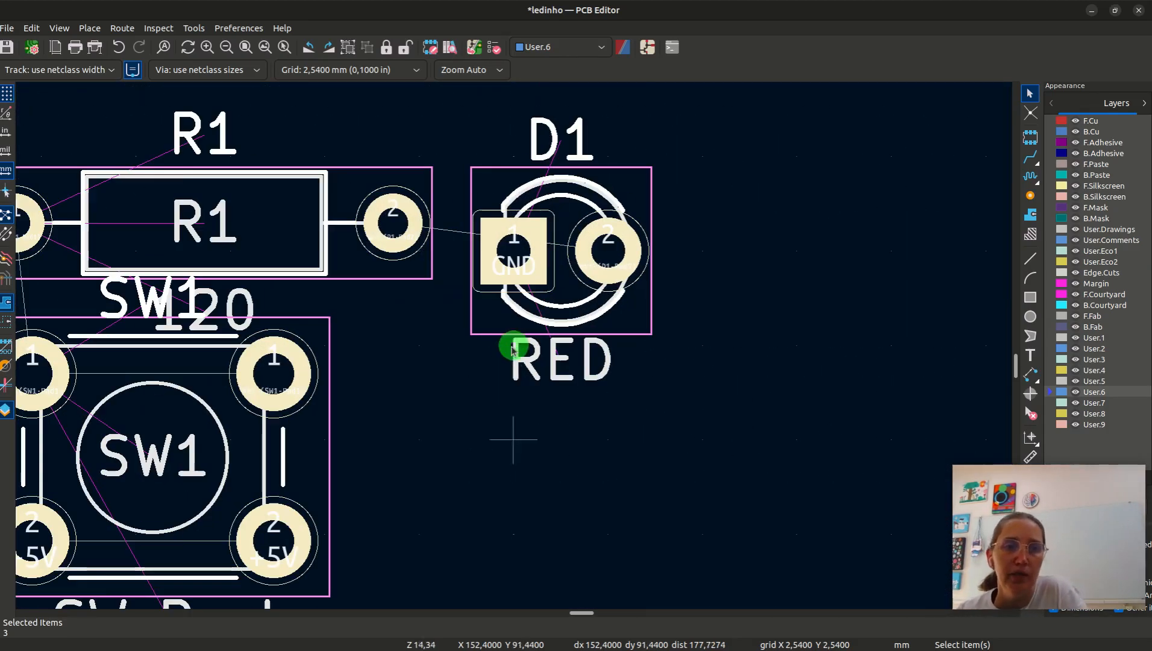
scroll(513, 346, down, 2)
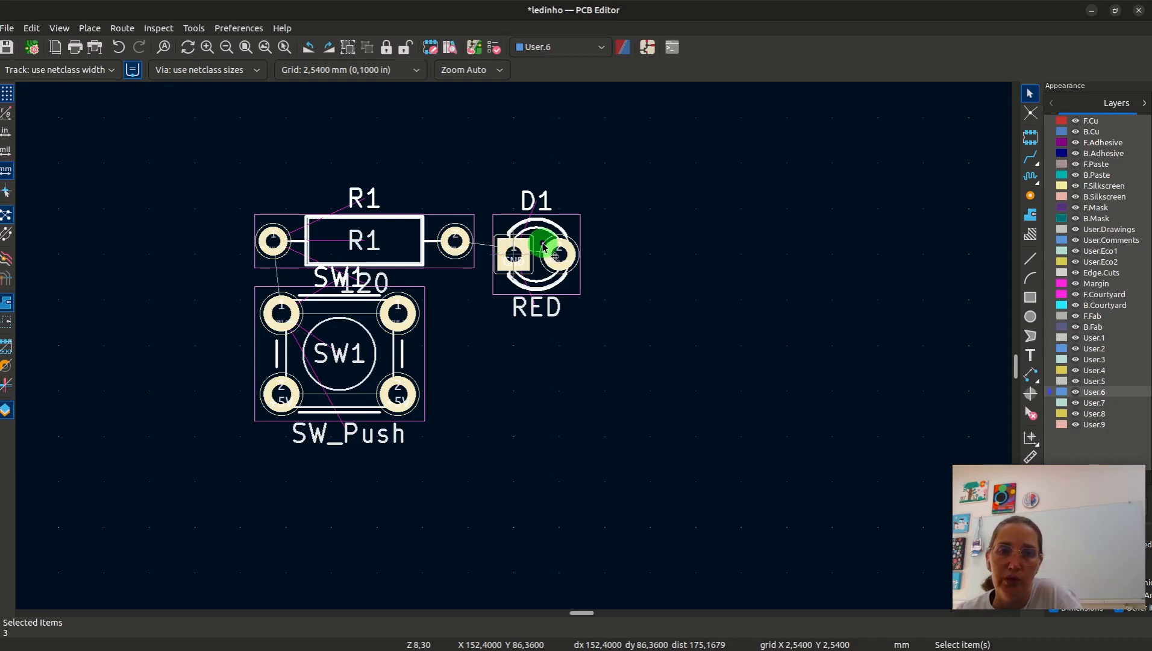
click(526, 272)
drag(538, 237, 605, 280)
click(529, 290)
drag(533, 279, 740, 301)
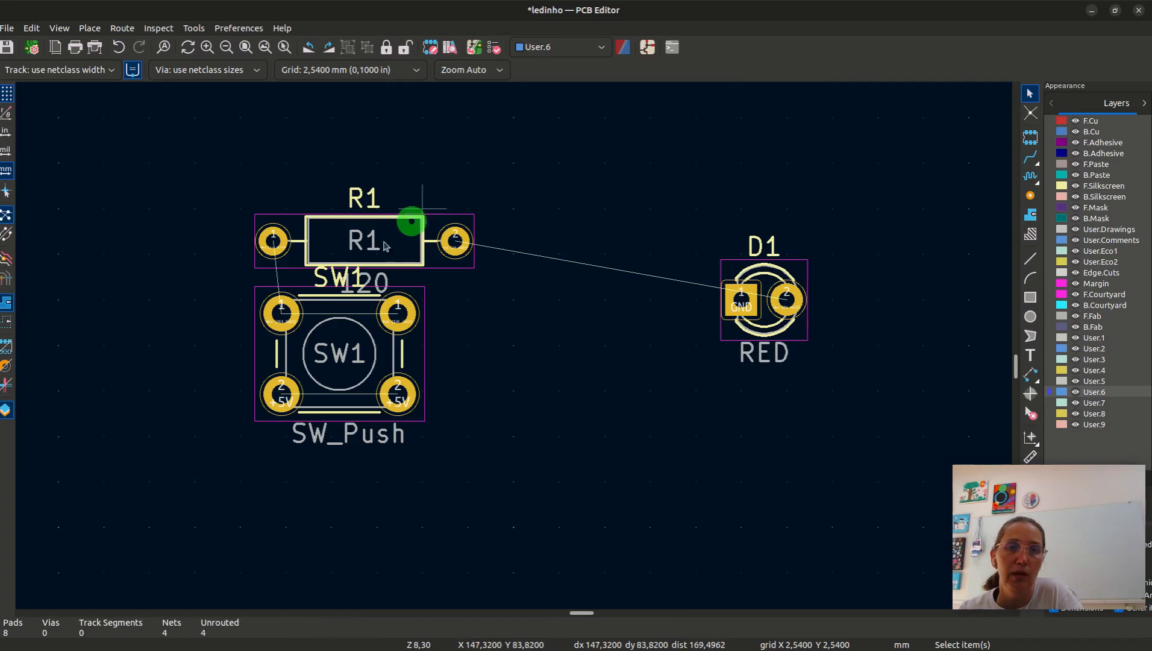
Move the resistor footprint R1 up and to the right, clear of switch SW1's labels
click(354, 244)
drag(320, 235, 352, 182)
click(275, 240)
click(321, 246)
drag(303, 237, 522, 176)
Move the switch footprint SW1 to the right and slightly down so it sits below resistor R1
drag(328, 368, 379, 422)
click(333, 347)
click(360, 311)
drag(360, 311, 481, 403)
click(457, 360)
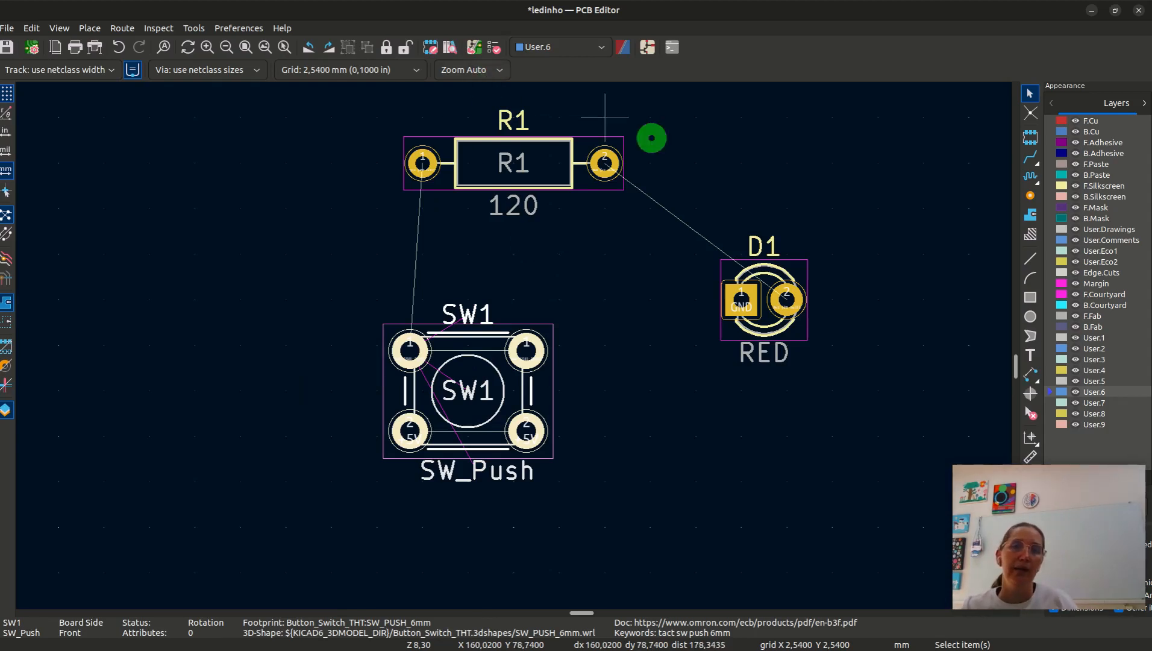
Switch from the PCB Editor to the ledinho schematic in the Schematic Editor
click(648, 48)
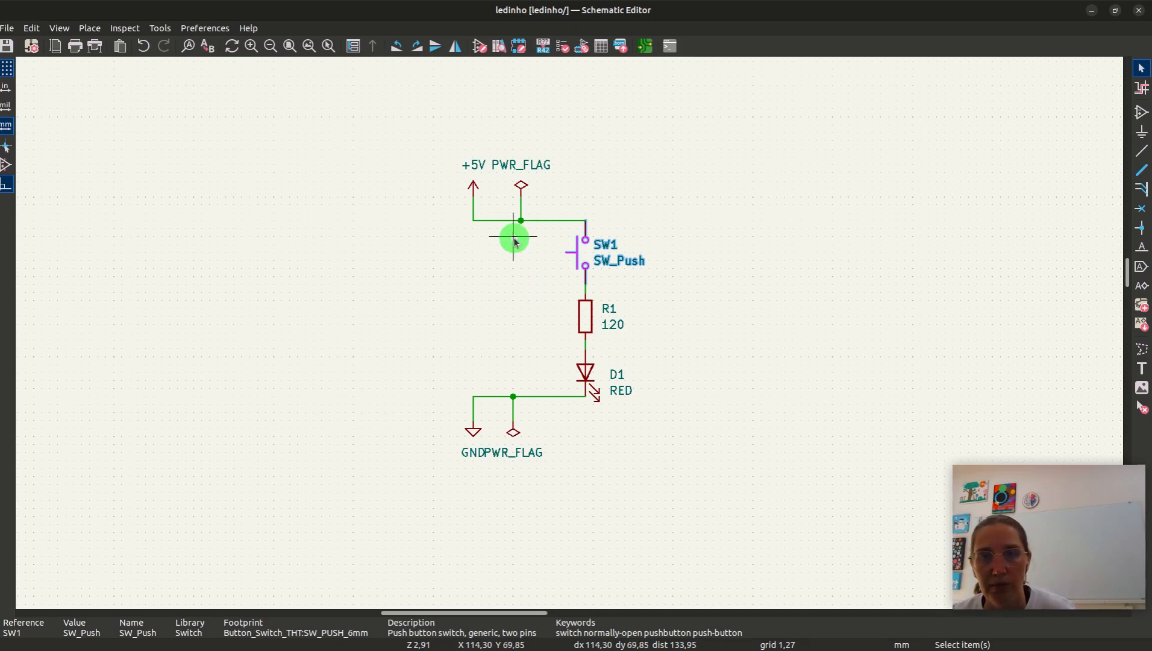
click(1141, 113)
text(c)
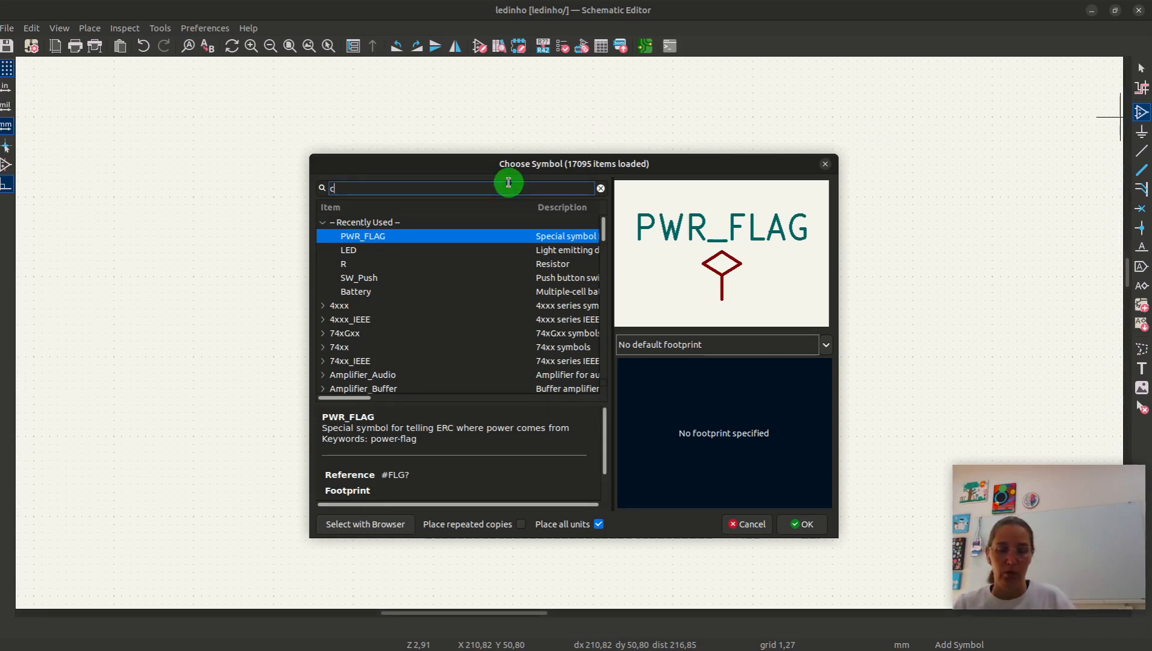
text(onnect)
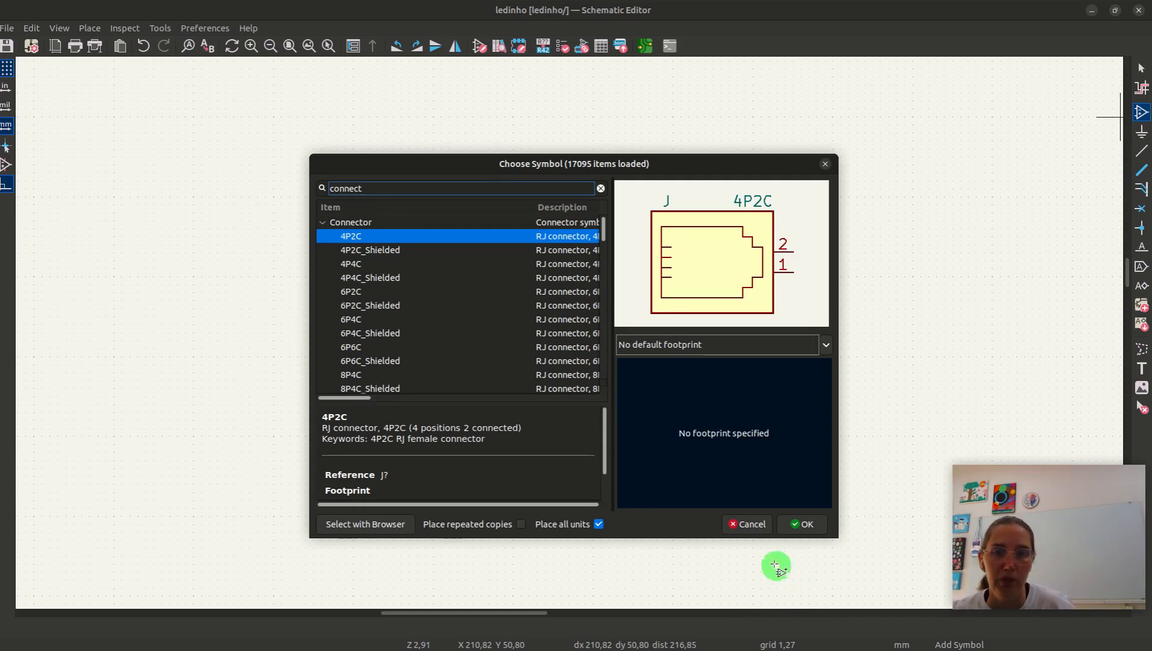
click(747, 524)
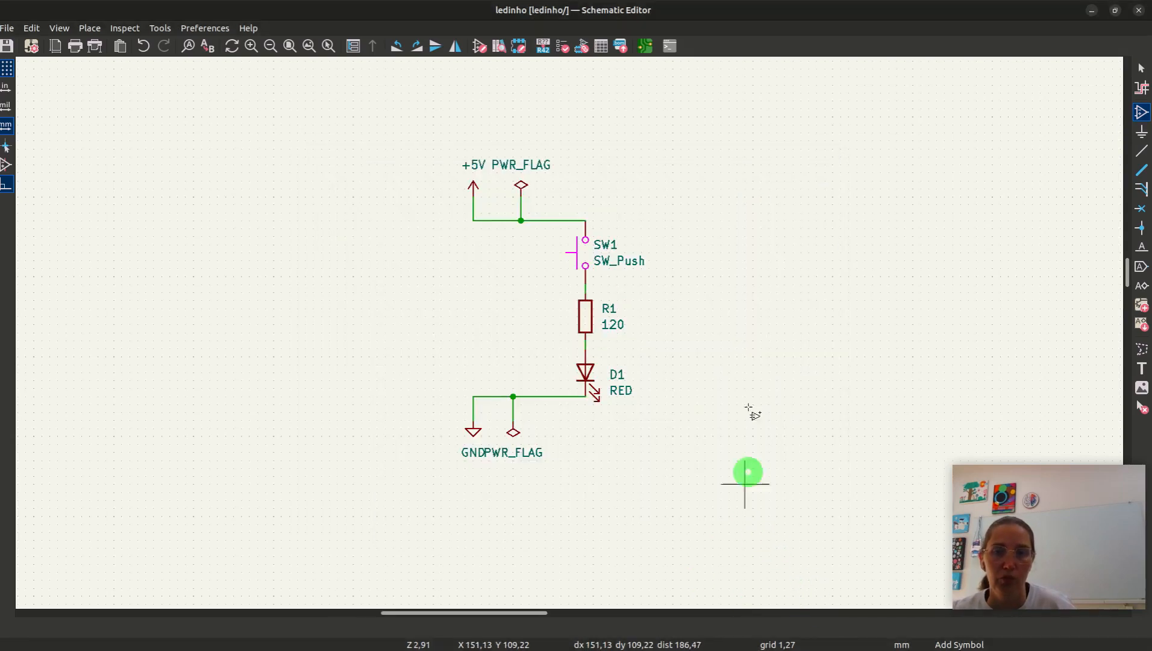
Find the Conn_01x01_Female connector symbol with the search "conn" and place it to the left of the circuit
click(726, 317)
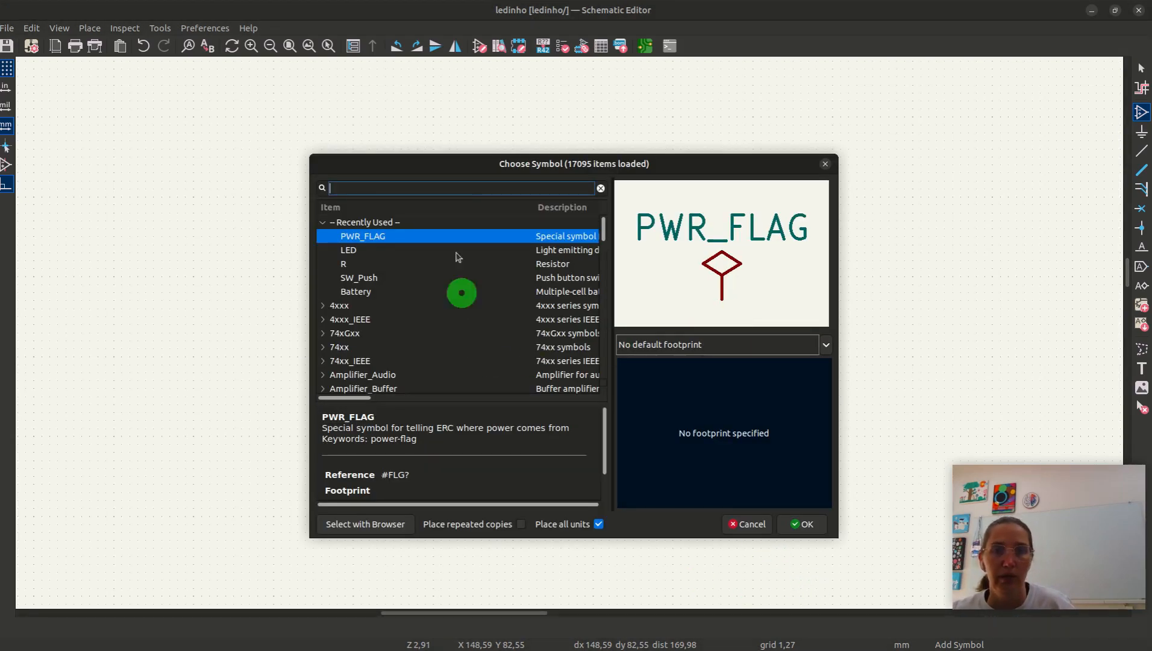
text(conne)
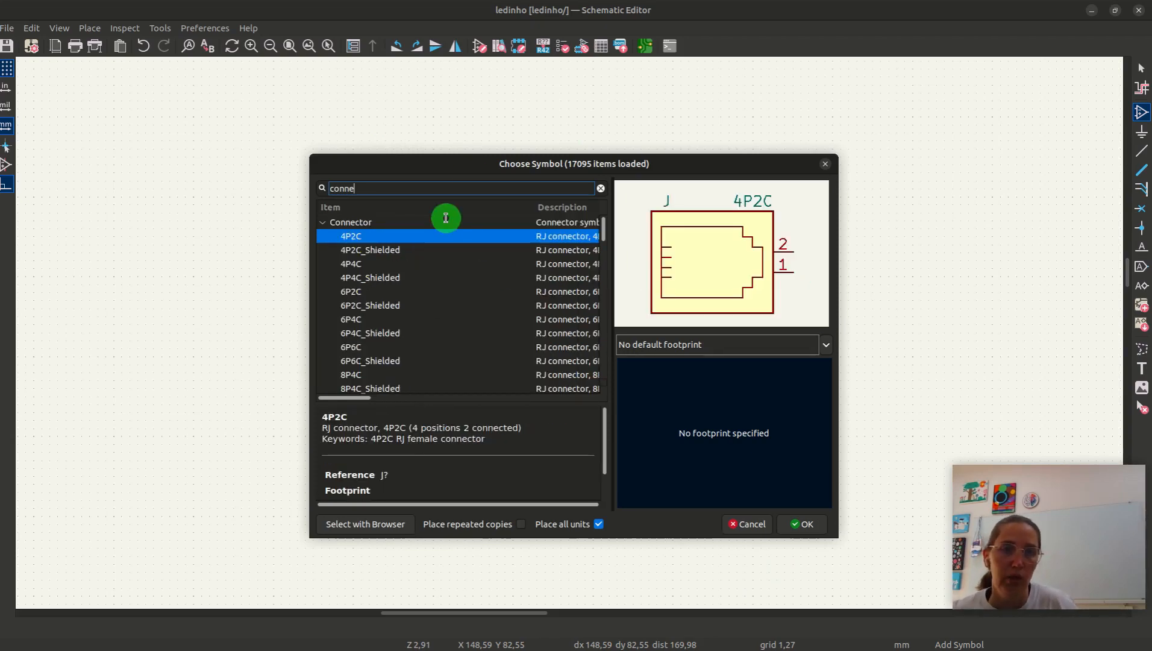
key(BackSpace)
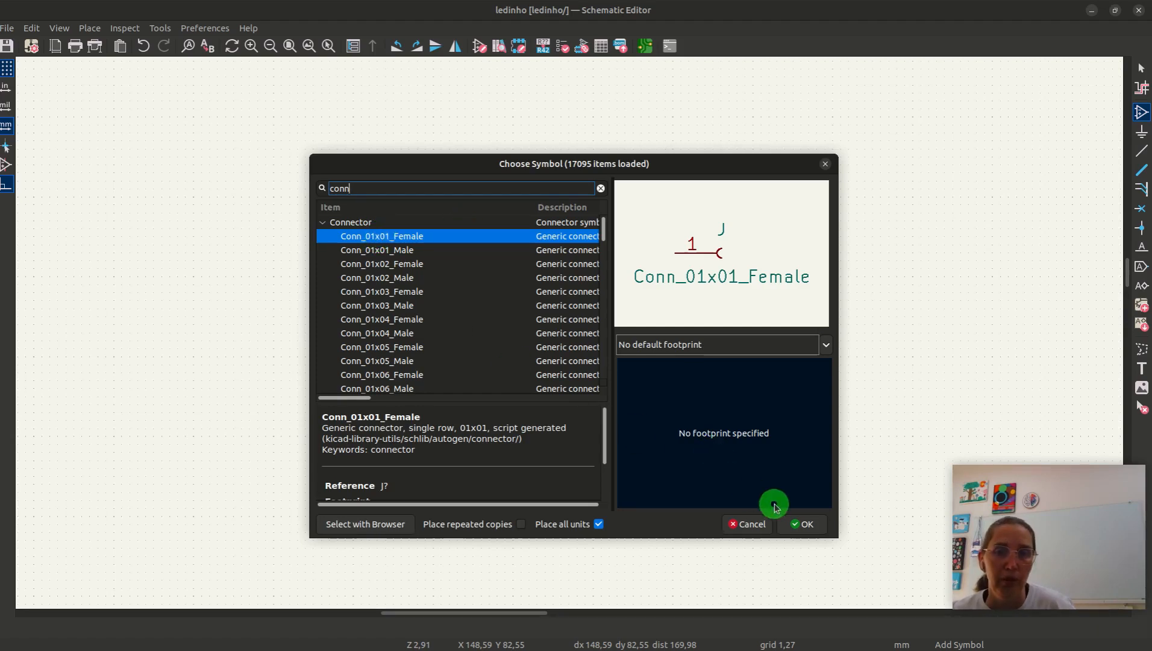
click(802, 524)
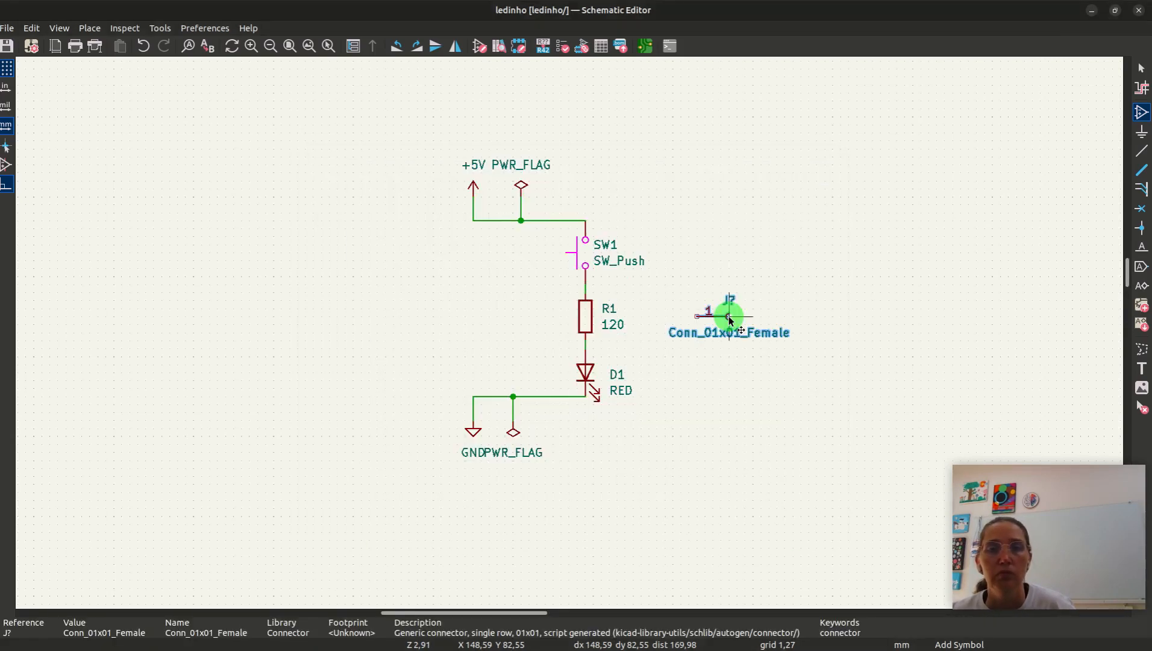
click(393, 261)
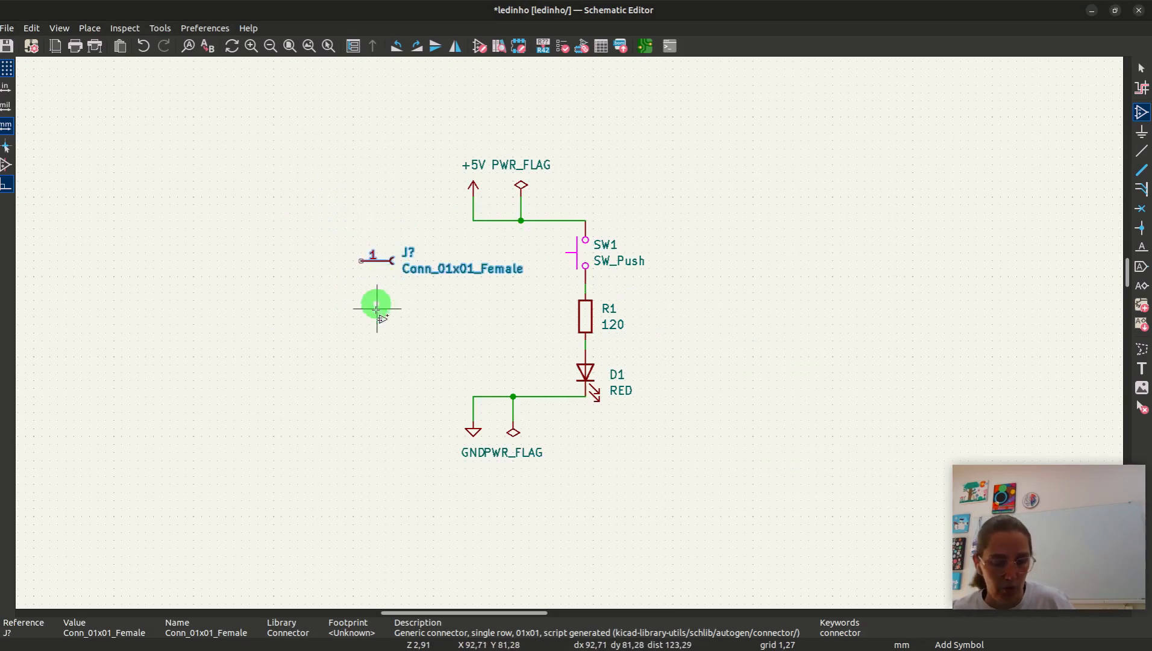
key(Escape)
key(ctrl+z)
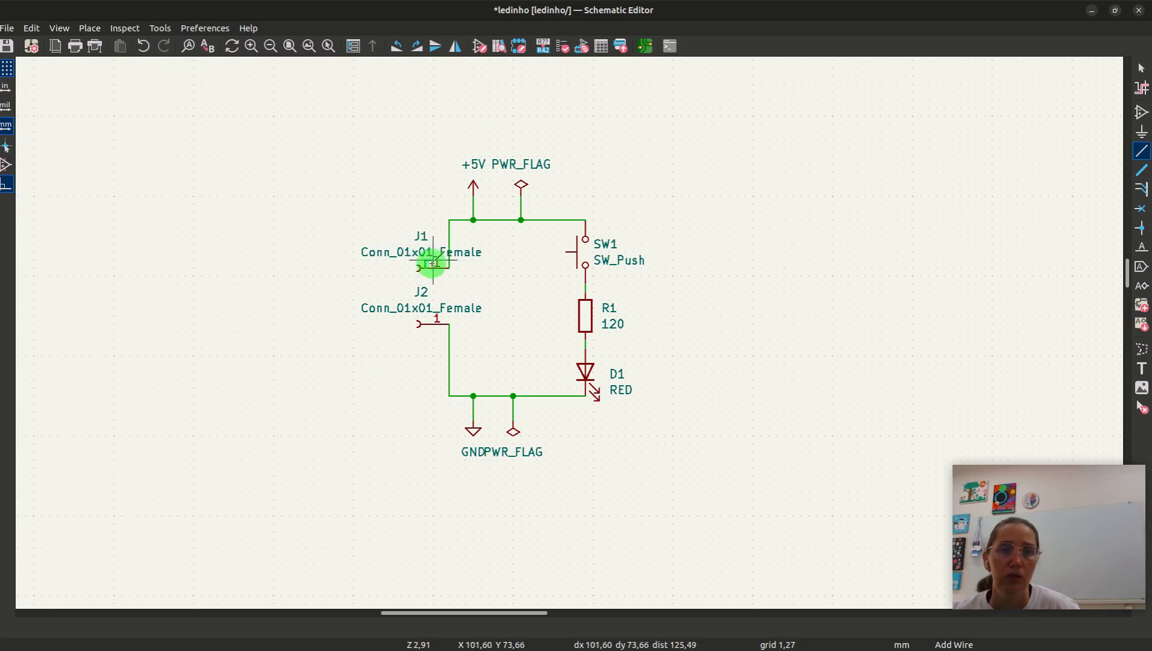
click(434, 267)
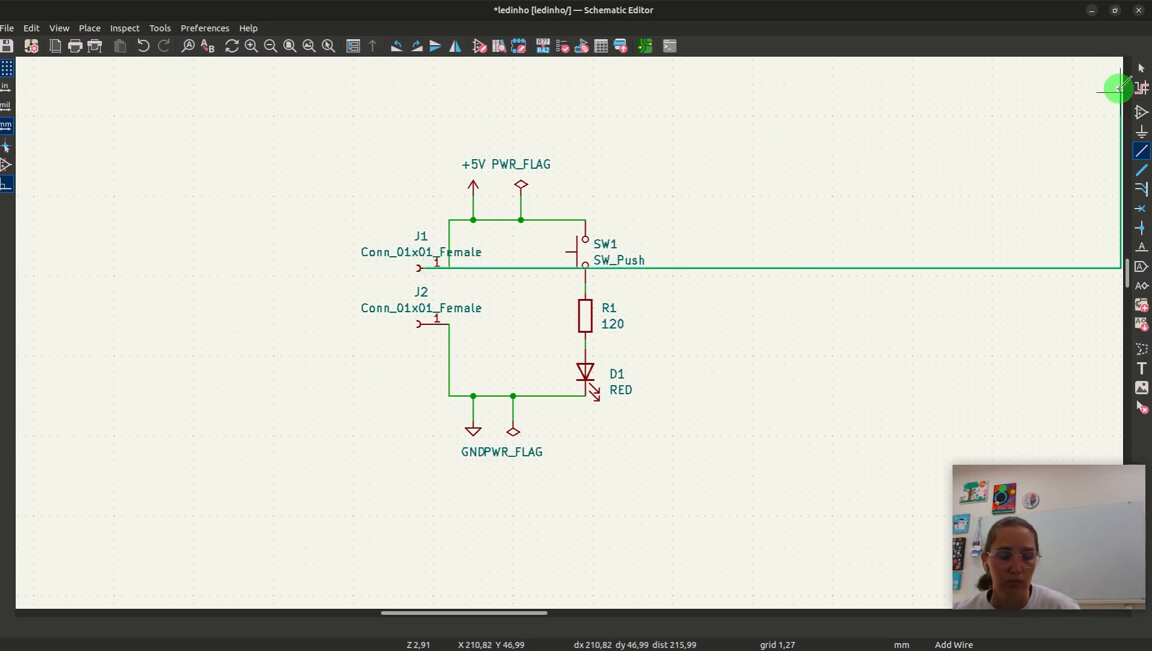
key(Escape)
click(1142, 68)
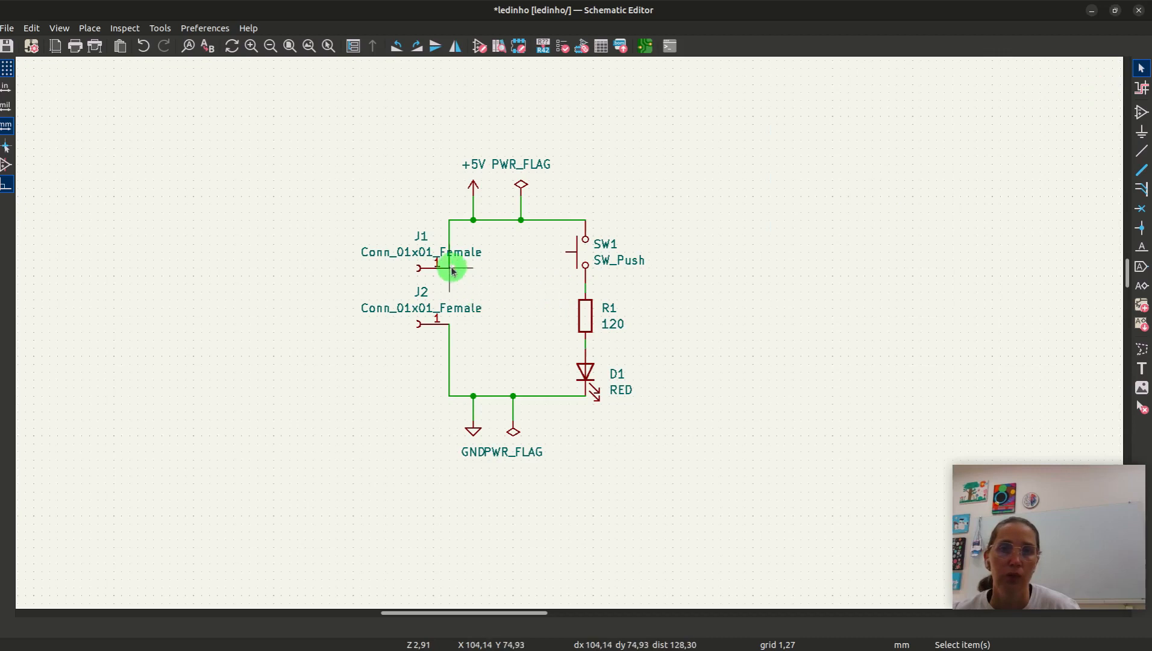
Assign the footprint Connector_Wire:SolderWire-0.1sqmm_1x01_D0.4mm_OD1mm to connector J1, narrowing the footprint libraries with "connector"
click(426, 269)
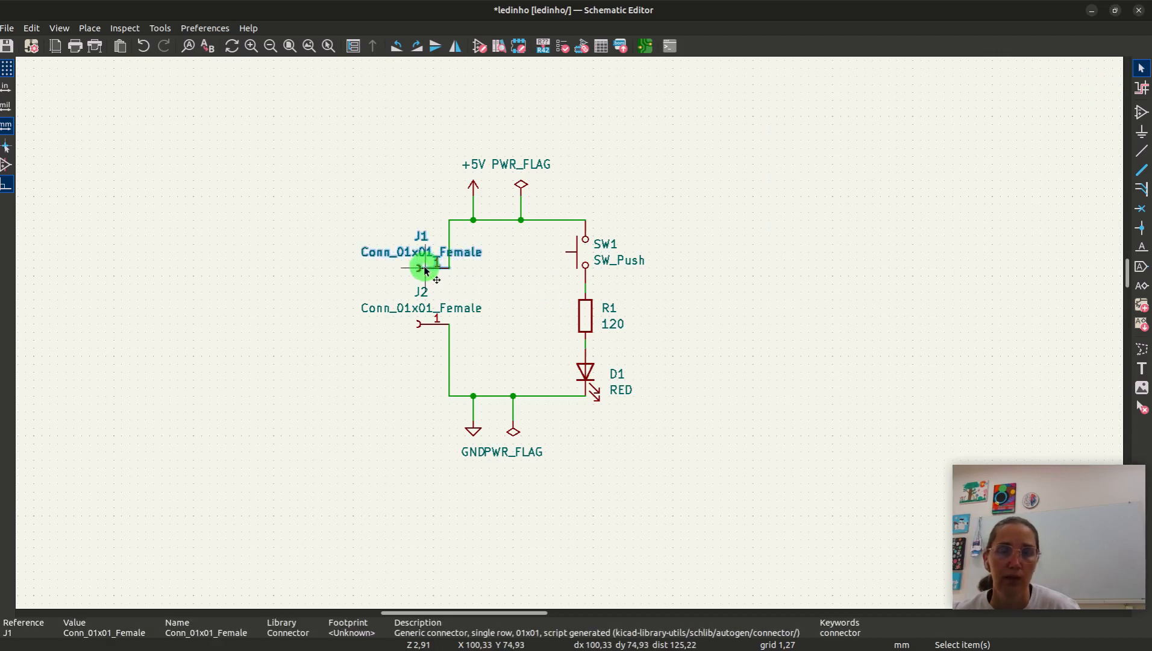
key(f)
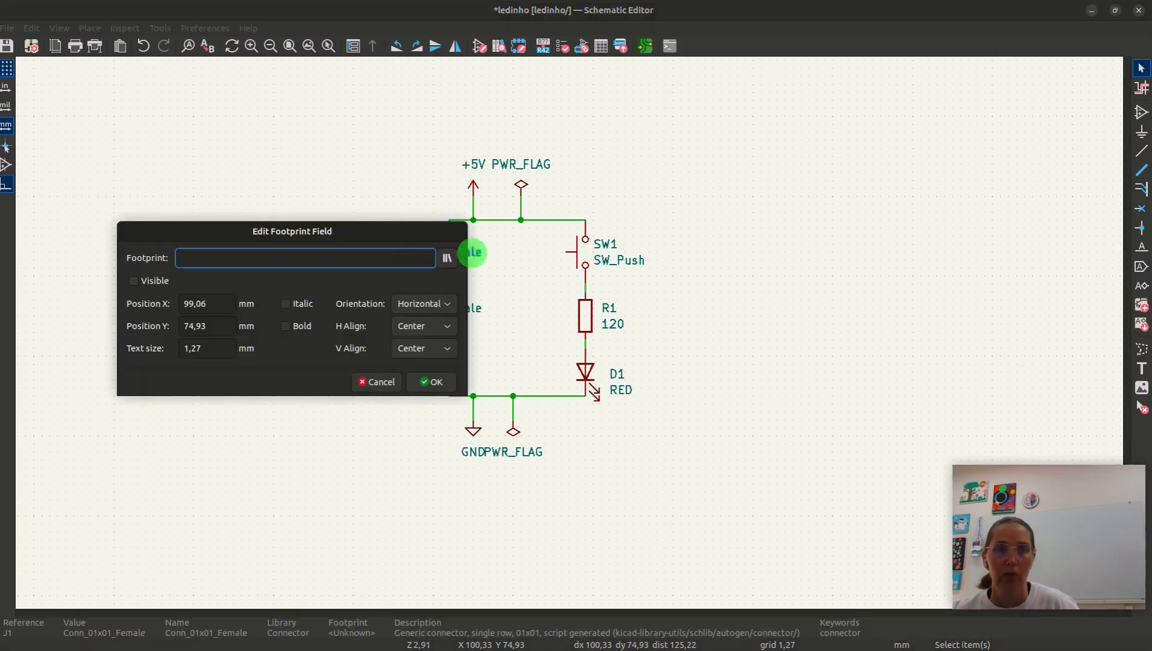
click(446, 258)
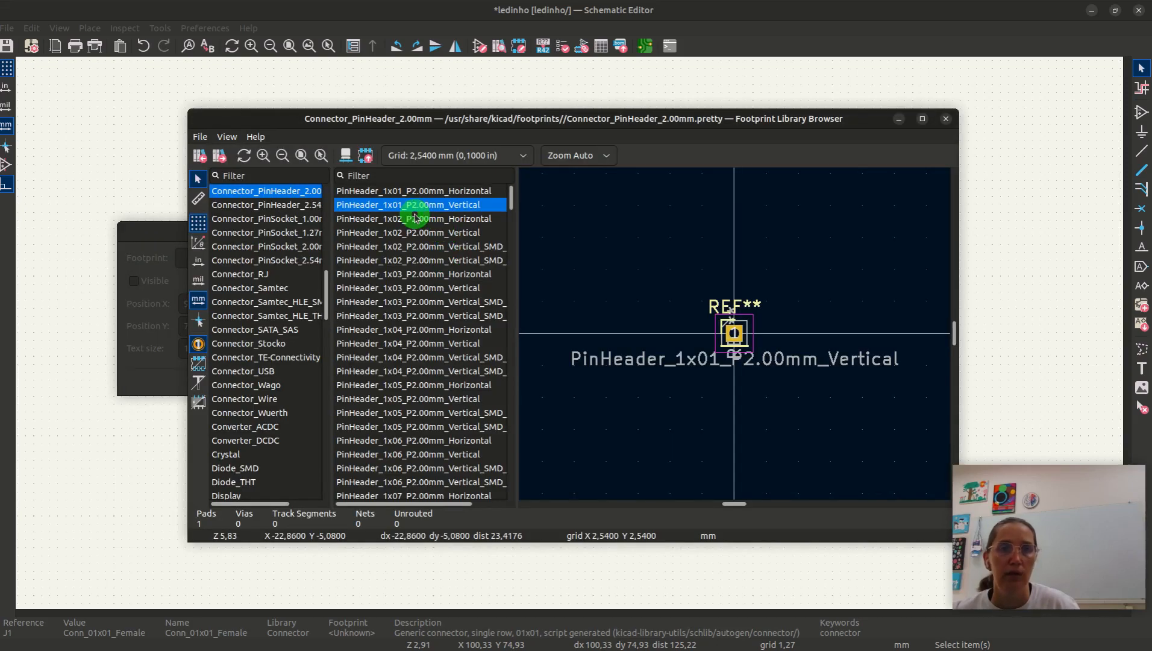
scroll(404, 261, down, 12)
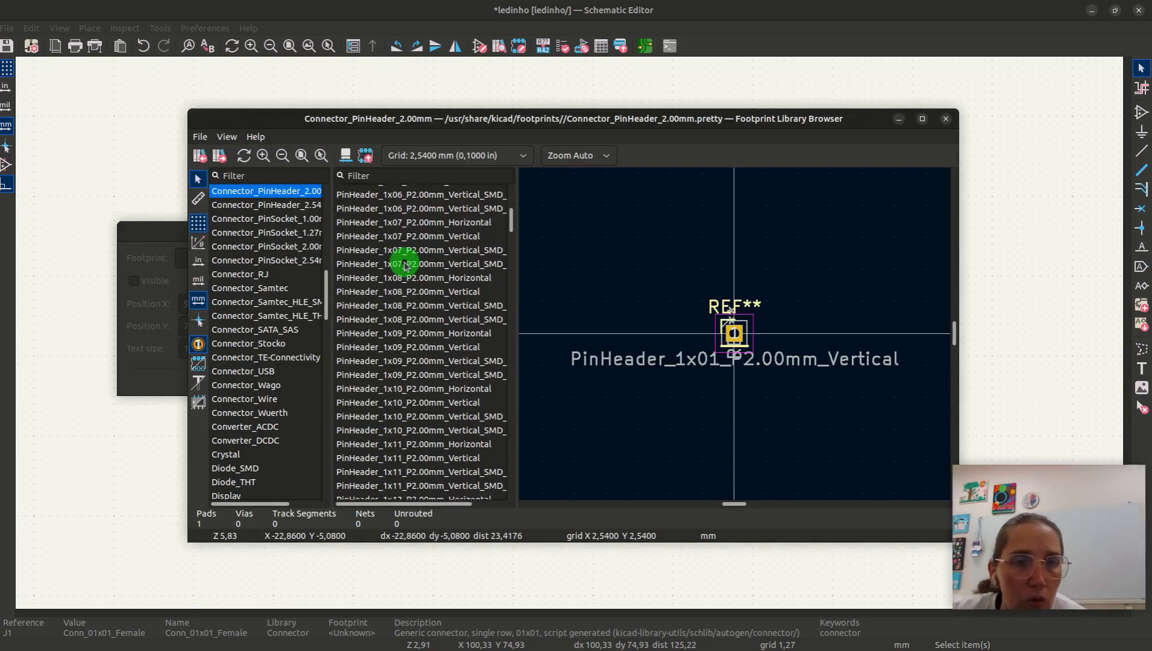
scroll(404, 265, down, 18)
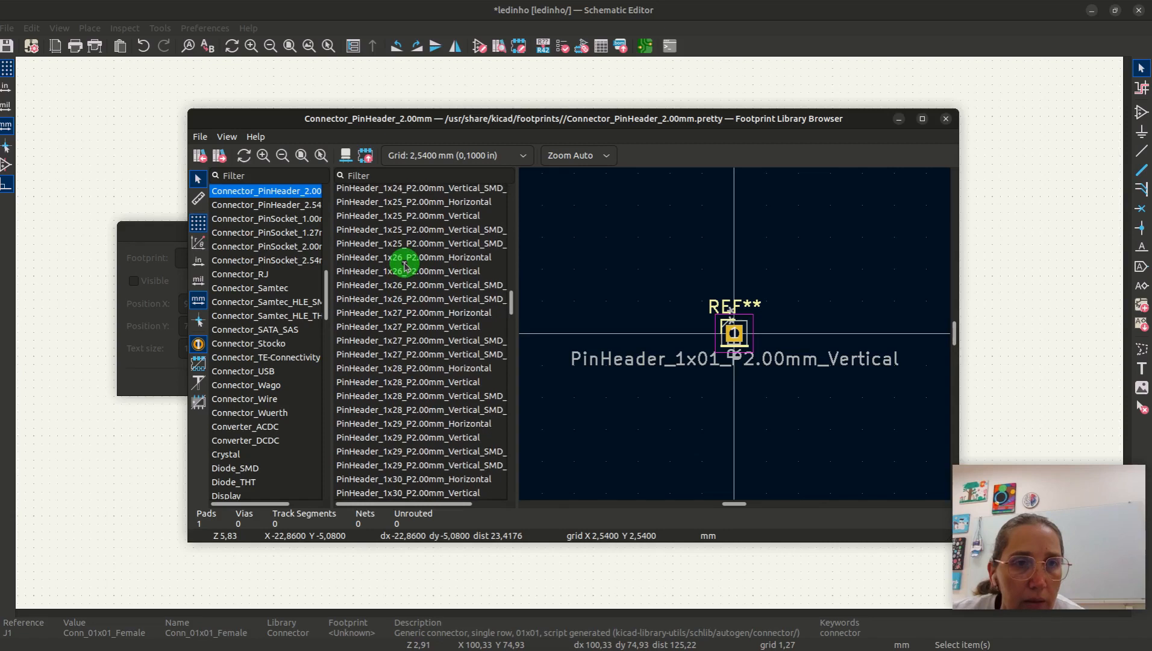
click(234, 206)
click(247, 229)
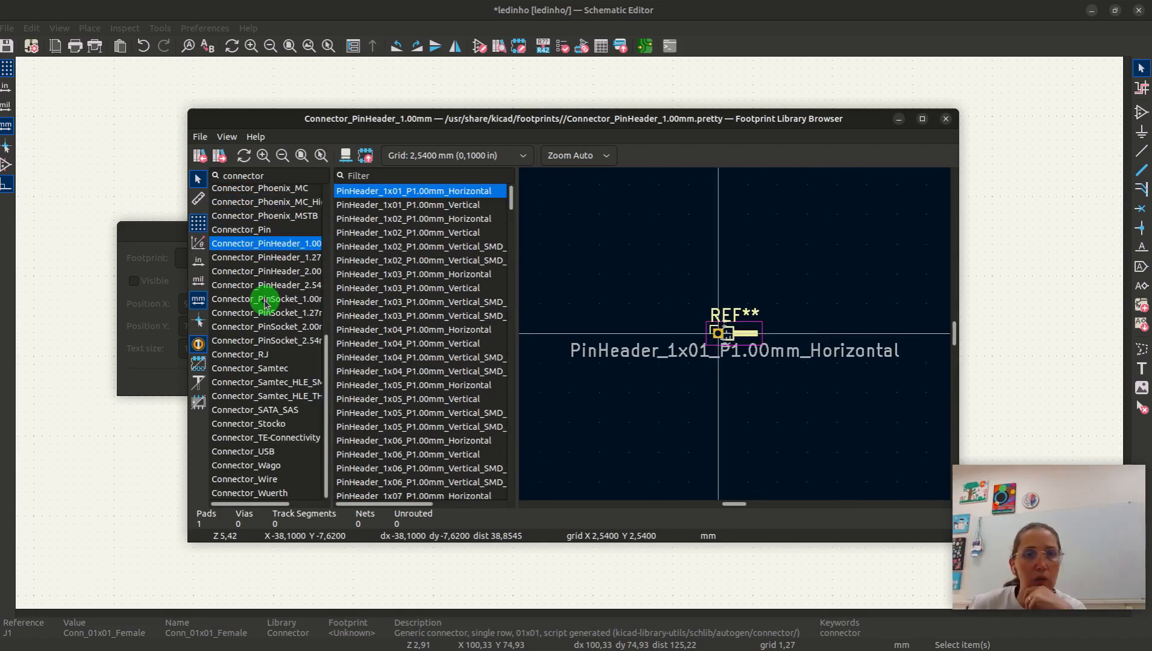
click(265, 301)
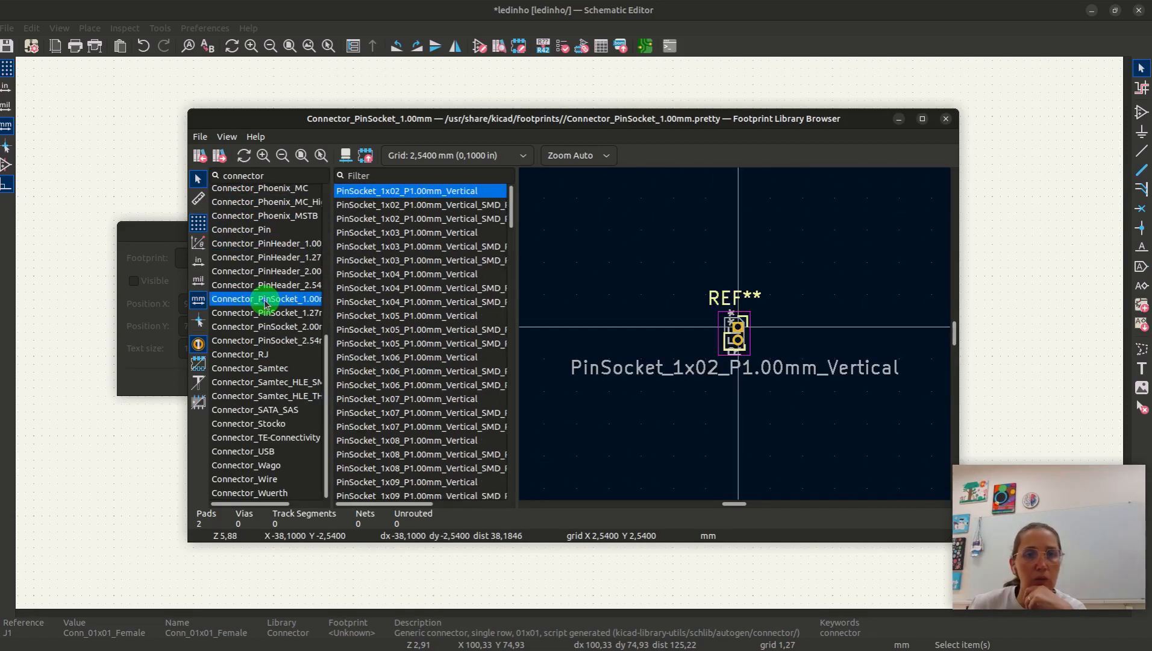
click(271, 314)
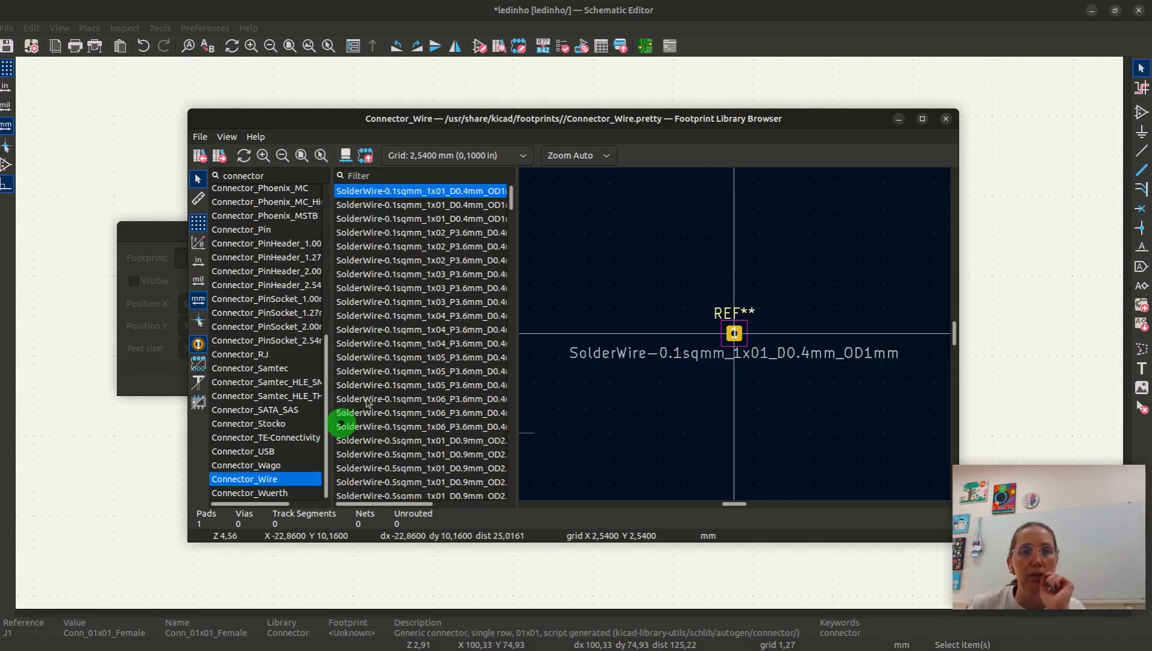
double_click(381, 192)
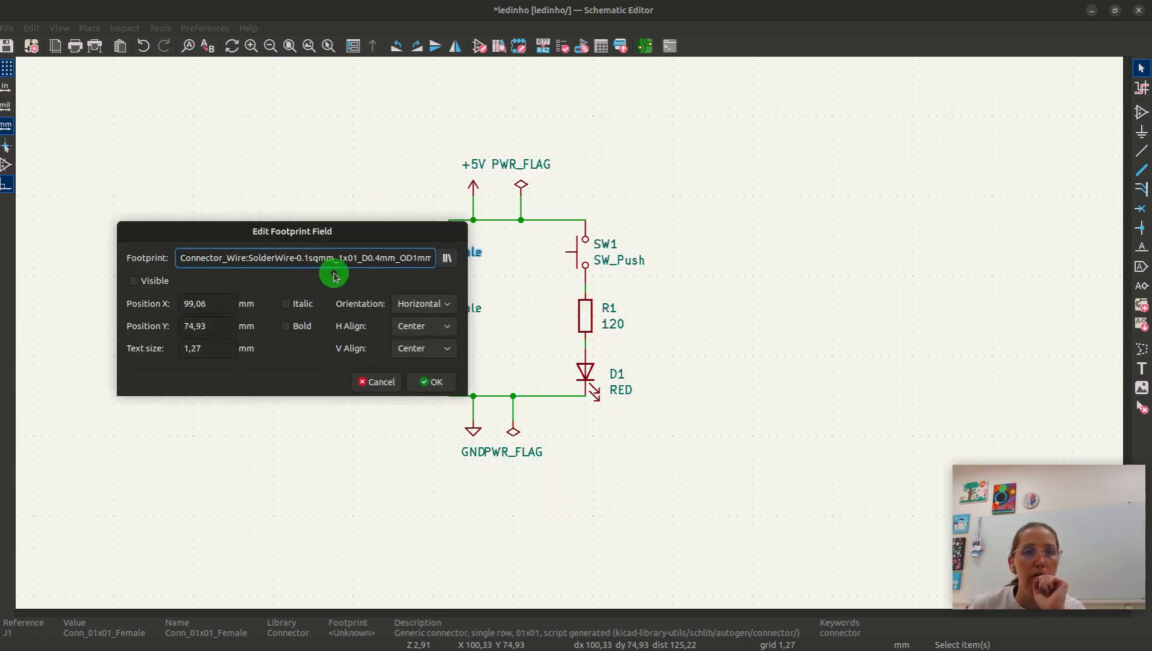
click(425, 382)
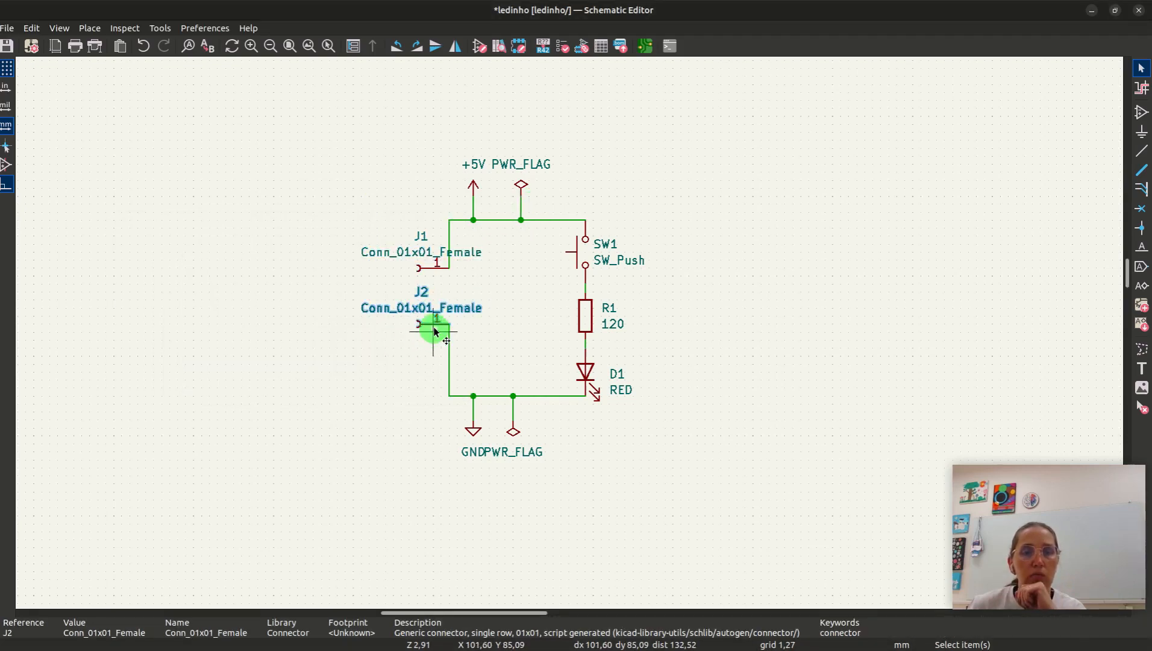
Assign the footprint Connector_PinSocket_1.27mm:PinSocket_1x01_P1.27mm_Vertical to connector J2
key(f)
click(446, 264)
scroll(312, 288, up, 8)
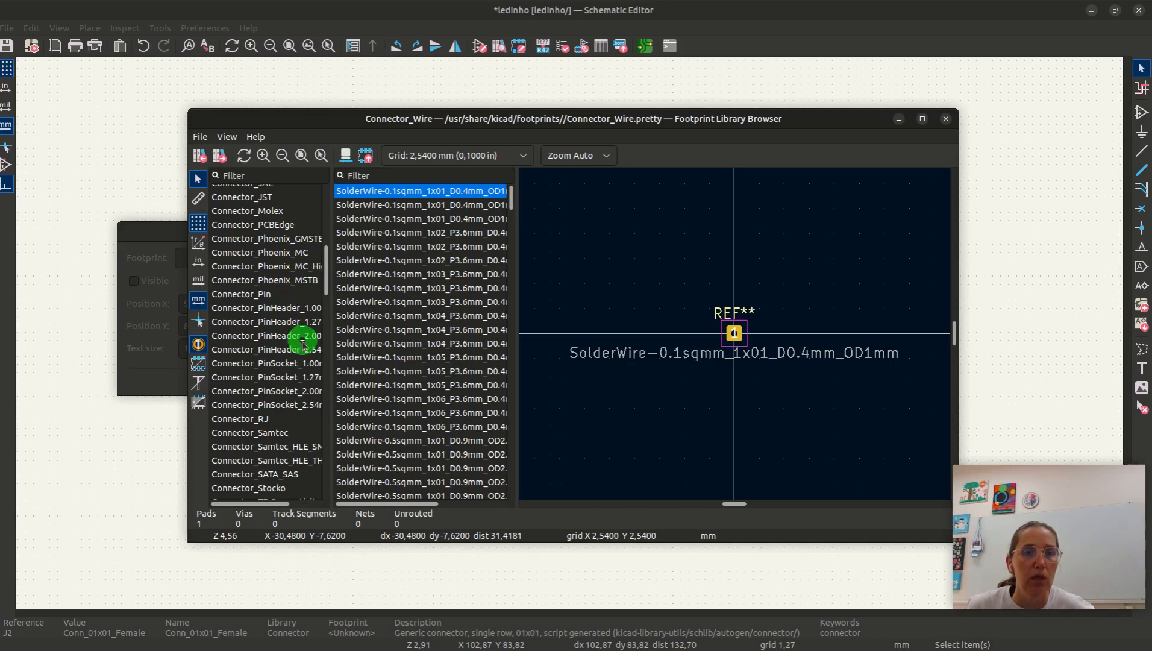
click(292, 364)
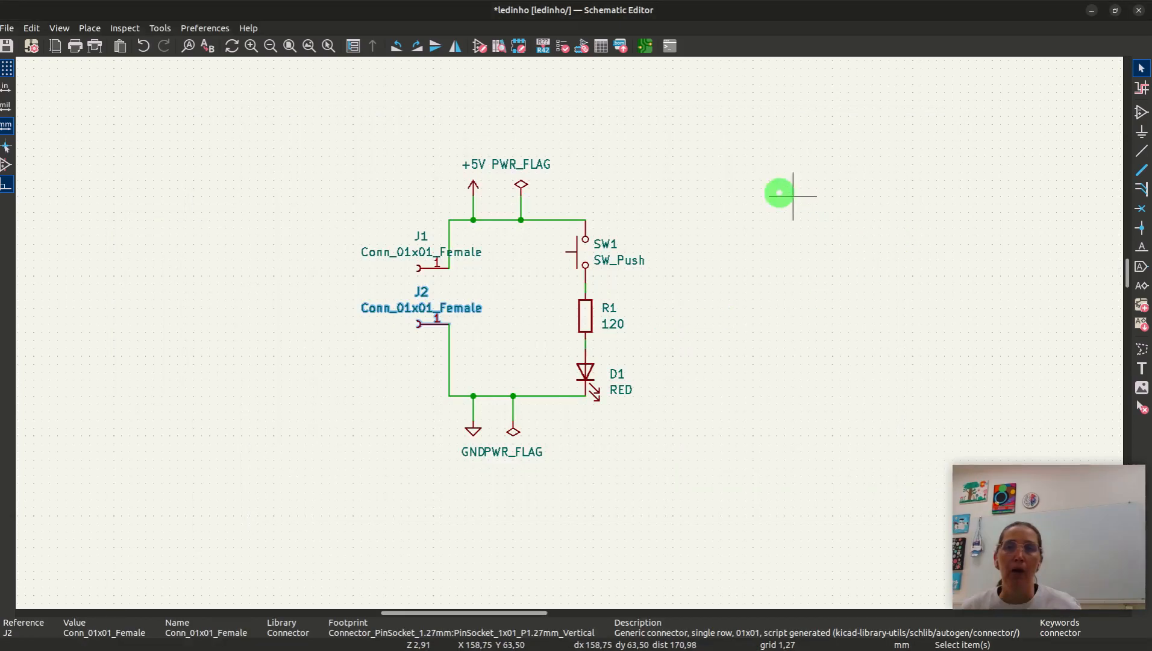
Switch to the PCB Editor and update the board from the schematic to add the J1 and J2 footprints
click(644, 46)
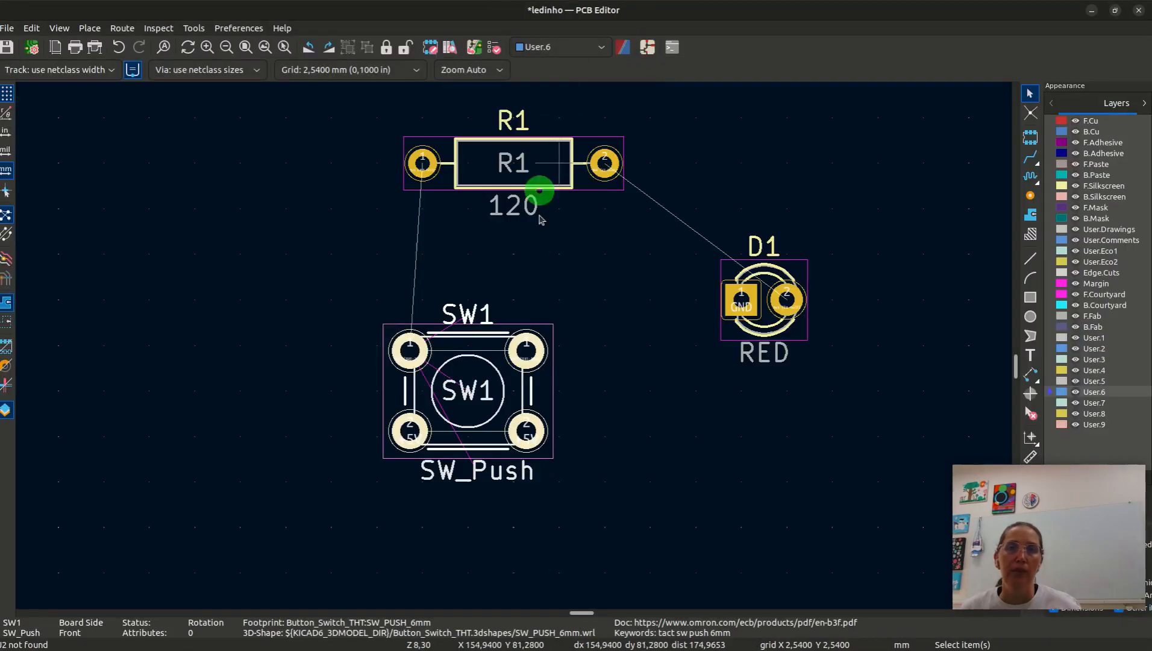
click(476, 48)
click(742, 491)
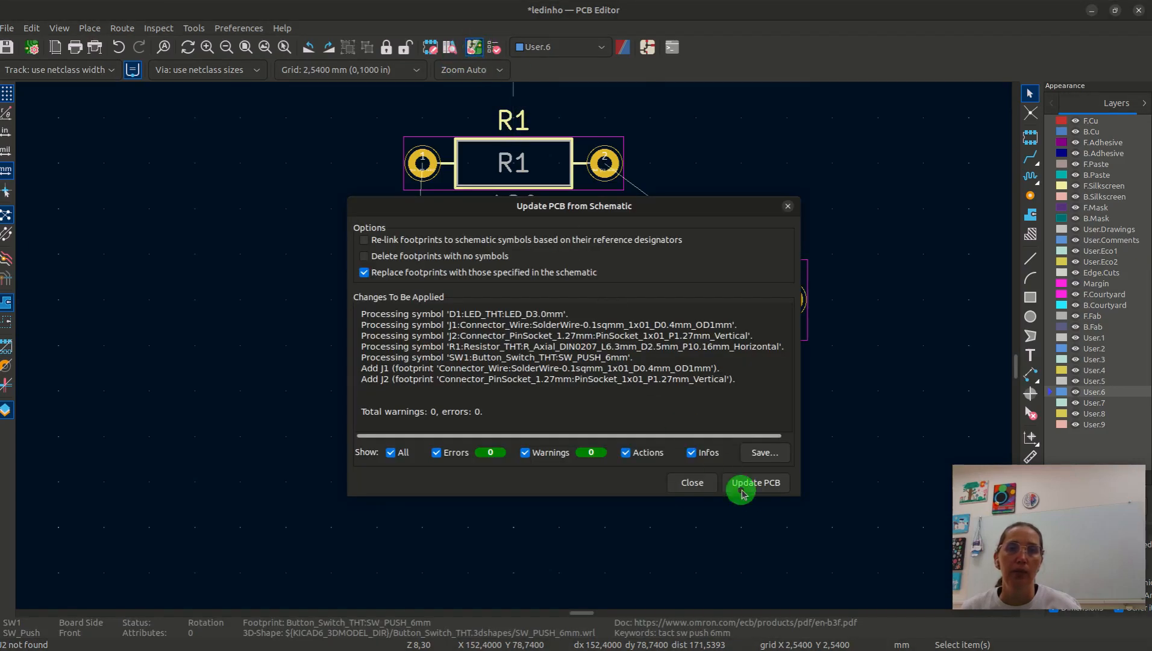
click(693, 482)
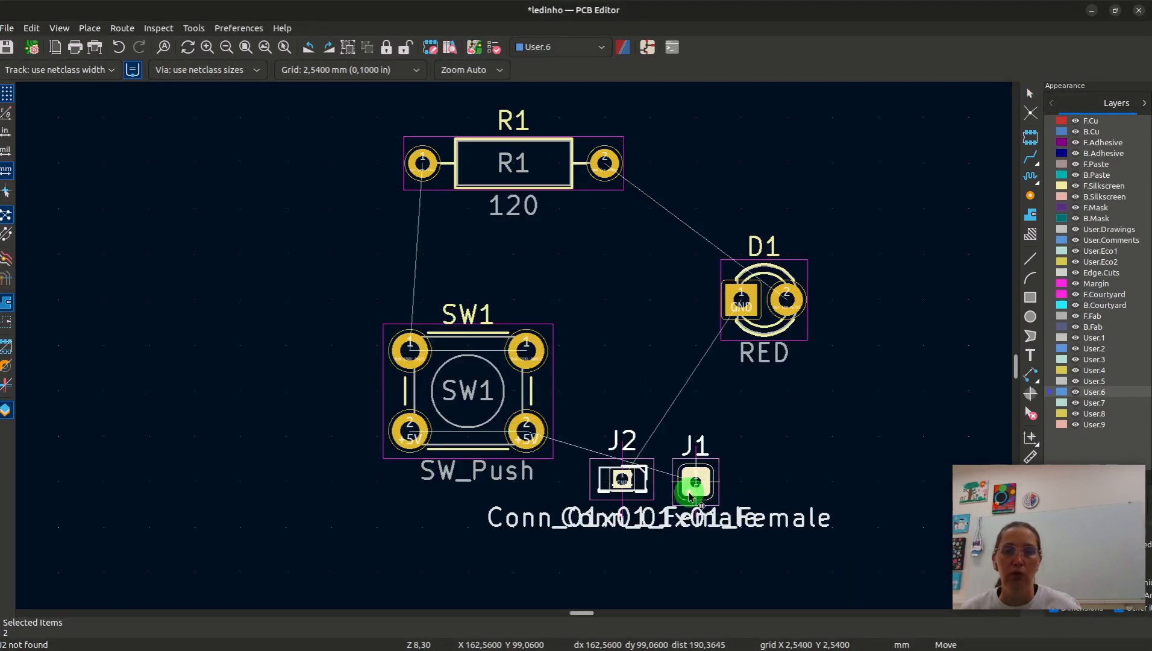
Rotate the J1 and J2 footprints together by 180 degrees and place them below LED D1
key(r)
key(r)
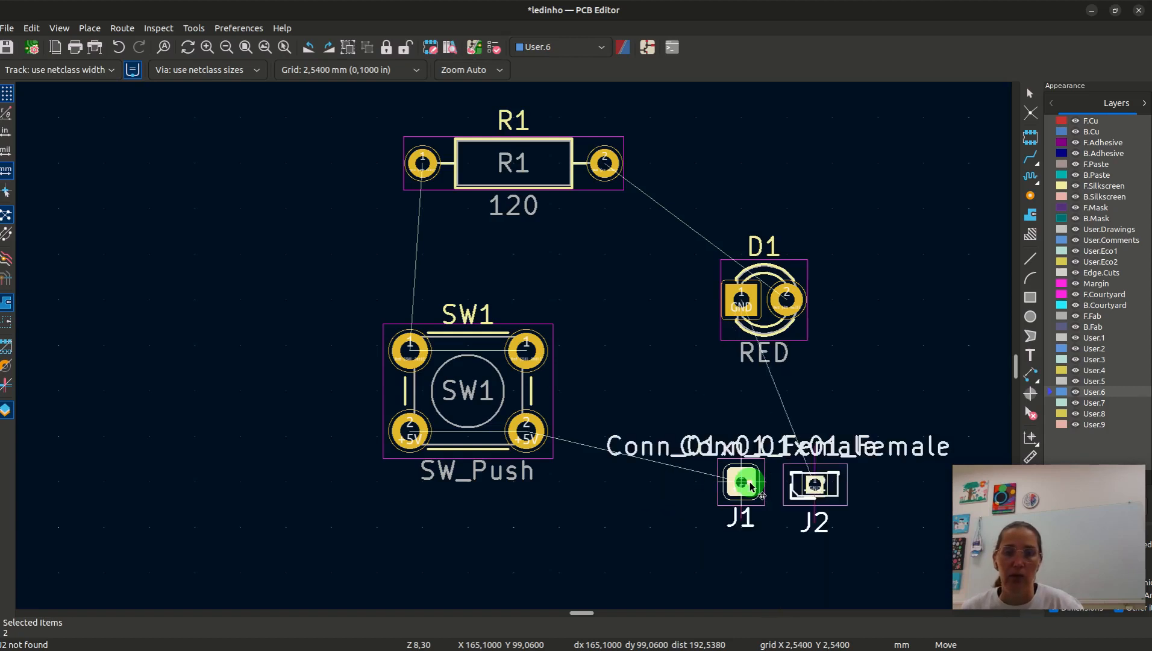
click(711, 514)
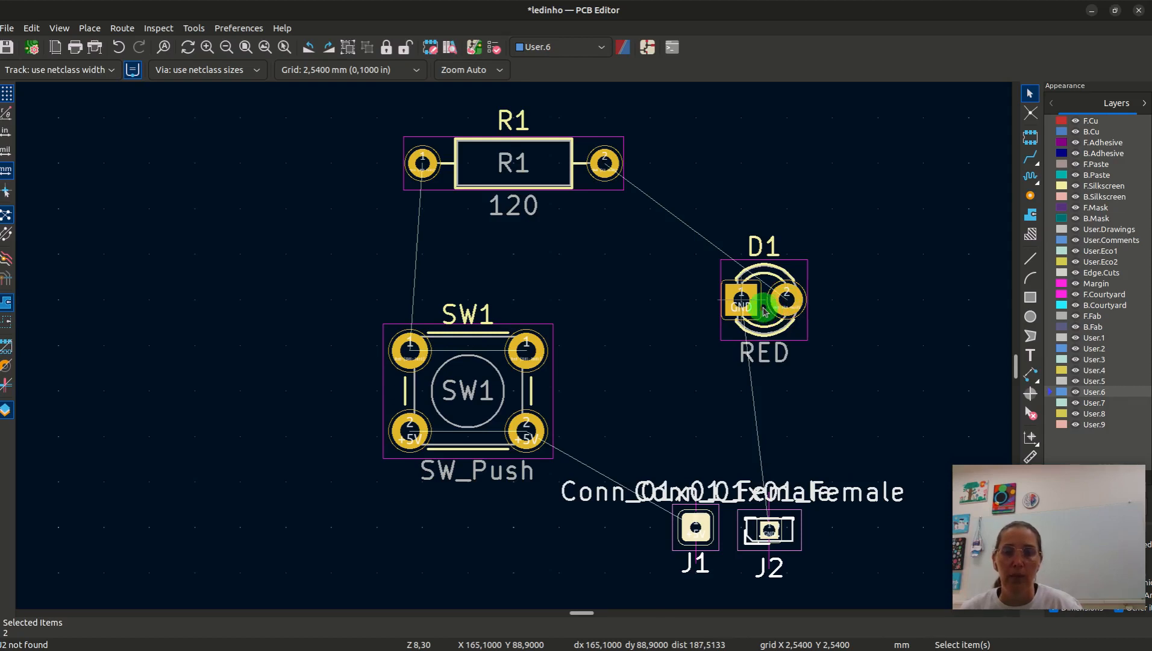
Move LED footprint D1 down and slightly to the right, just above the J1 and J2 connectors
click(764, 310)
click(471, 293)
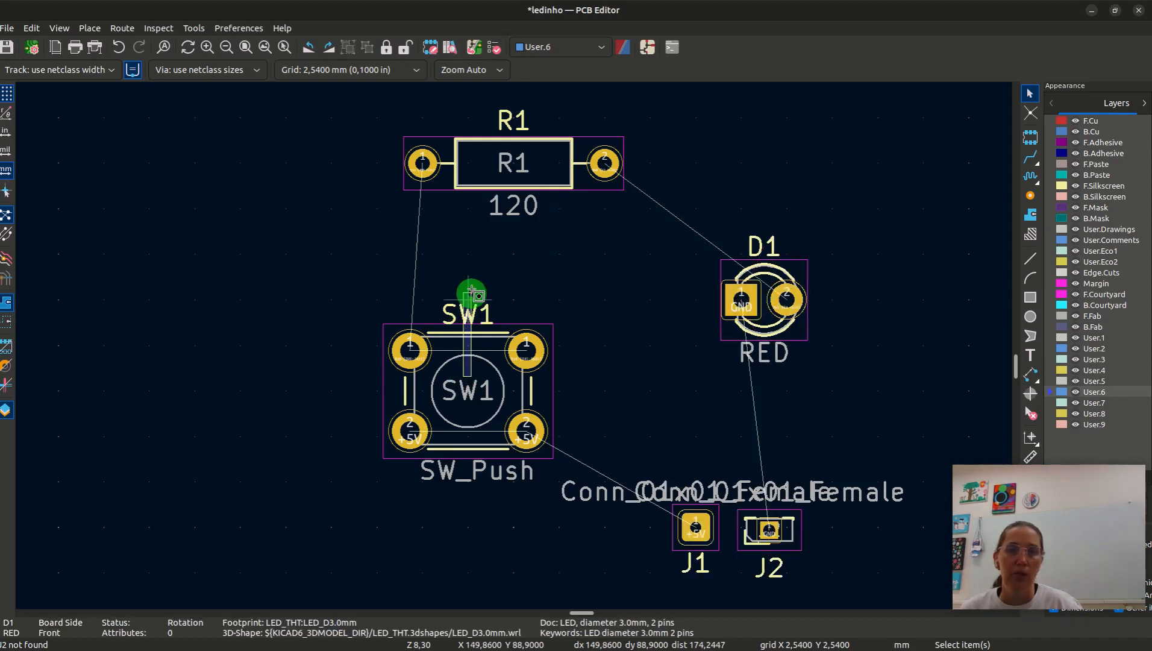
drag(471, 293, 462, 280)
drag(779, 307, 786, 391)
click(751, 303)
Move resistor R1 to the right so it sits above LED D1, turning it through several orientations
drag(524, 162, 764, 200)
key(r)
key(r)
key(r)
key(r)
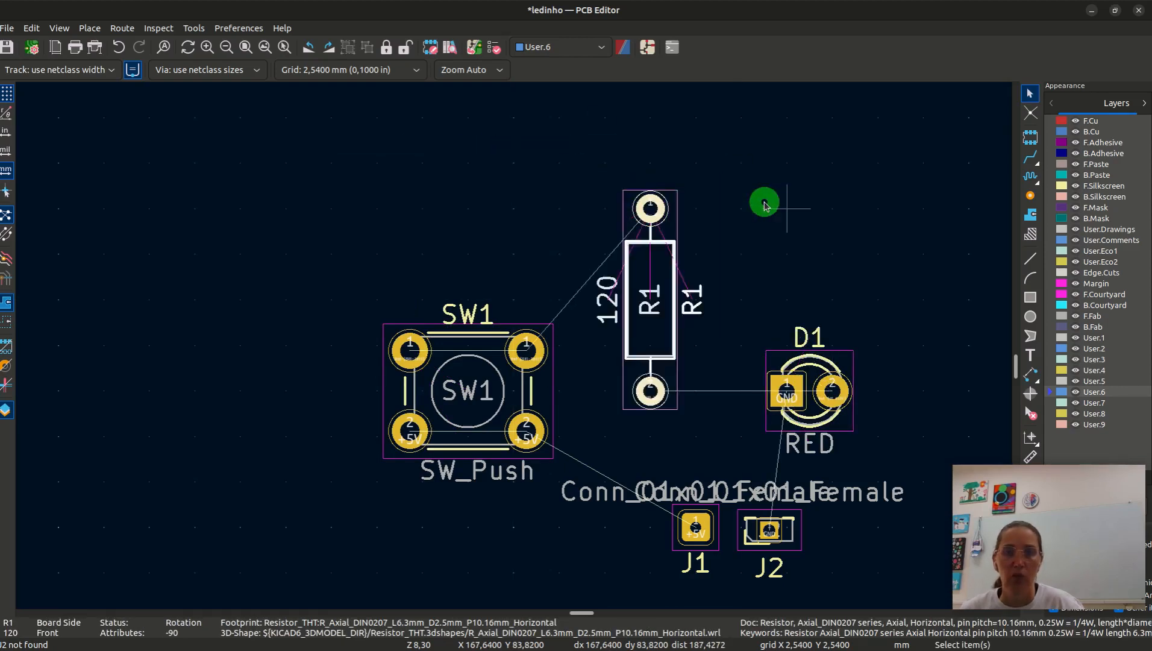
Move switch SW1 straight up beside resistor R1 and rotate R1 to a vertical position
drag(469, 381, 474, 238)
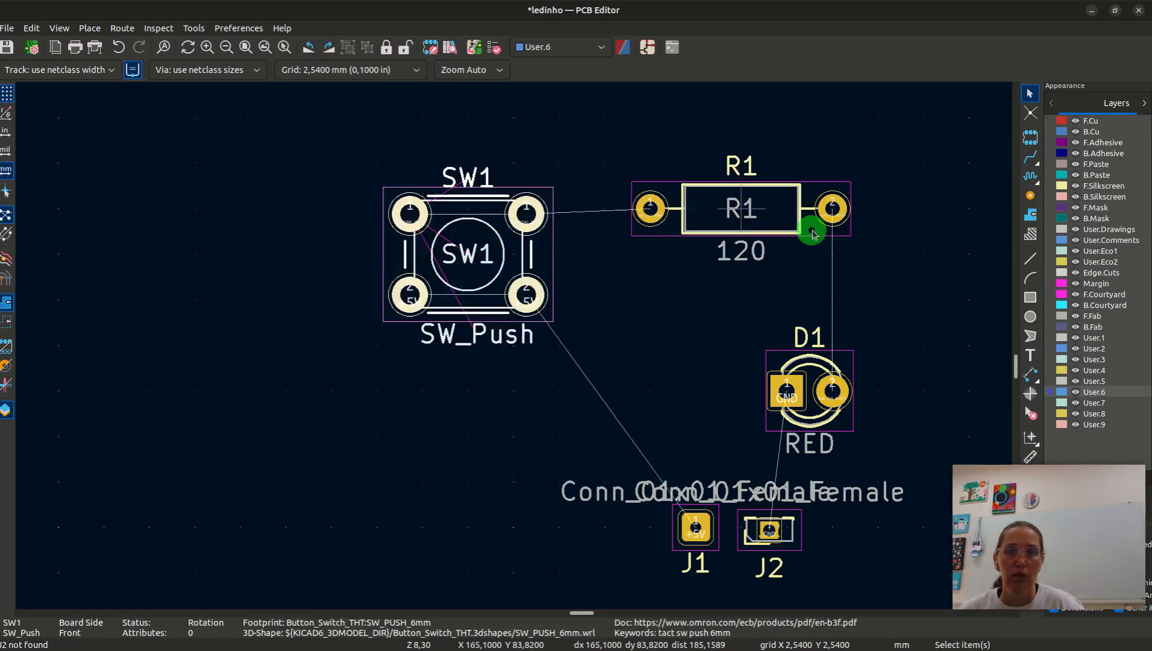
click(748, 215)
key(r)
Move connector J1 to the left of switch SW1 and connector J2 below J1
drag(695, 527, 286, 300)
drag(758, 525, 227, 478)
Rotate LED D1 to vertical and place it directly below resistor R1, and align connector J2 under J1
click(840, 392)
key(r)
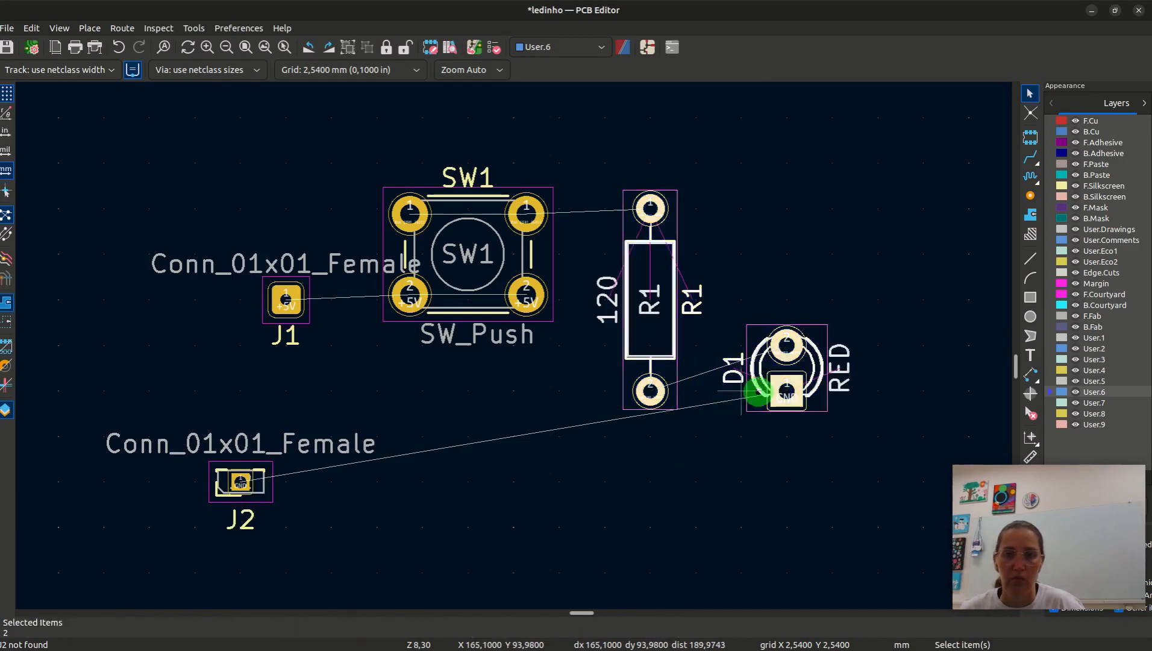
drag(753, 393, 616, 530)
drag(225, 481, 270, 482)
Rotate switch SW1 so its pin 2 pads face connector J1 and its pin 1 pads face resistor R1
click(471, 232)
key(r)
key(r)
key(r)
drag(372, 273, 489, 241)
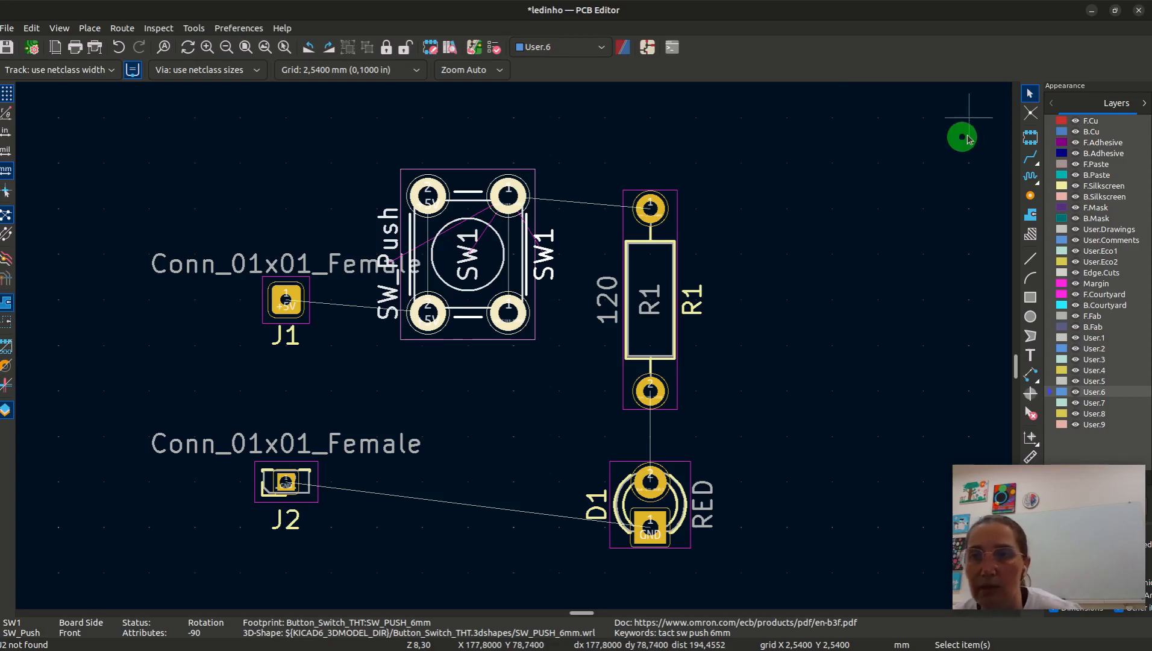
Route a +5V track on the B.Cu layer from connector J1 to the lower pin 2 pad of switch SW1
click(1090, 121)
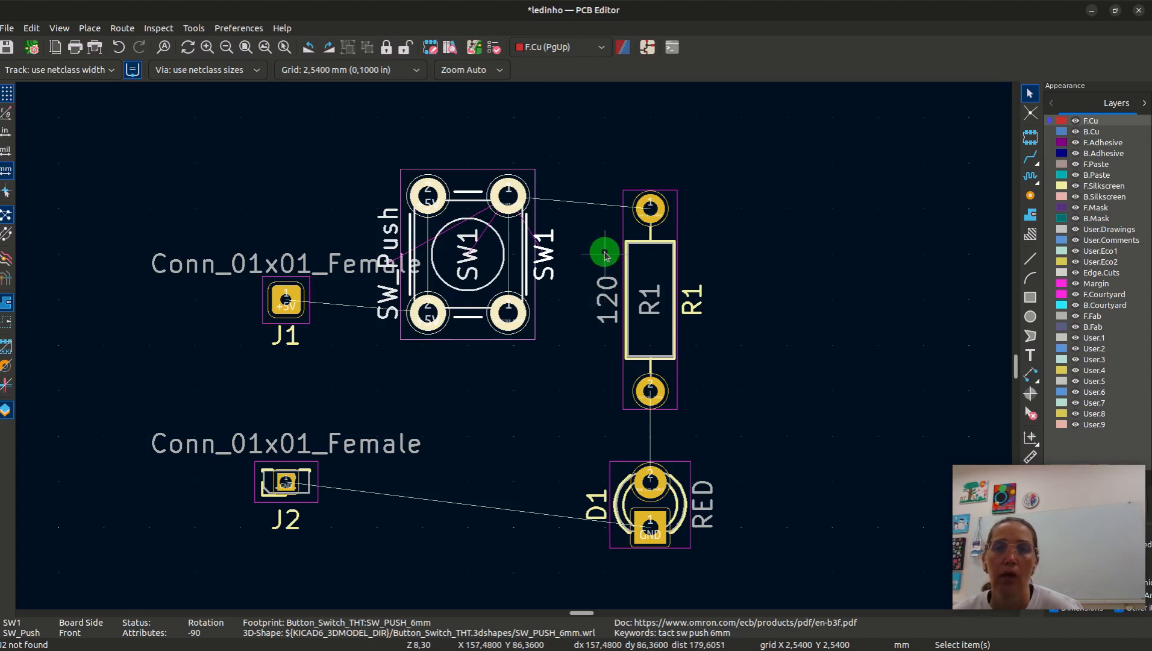
click(1087, 131)
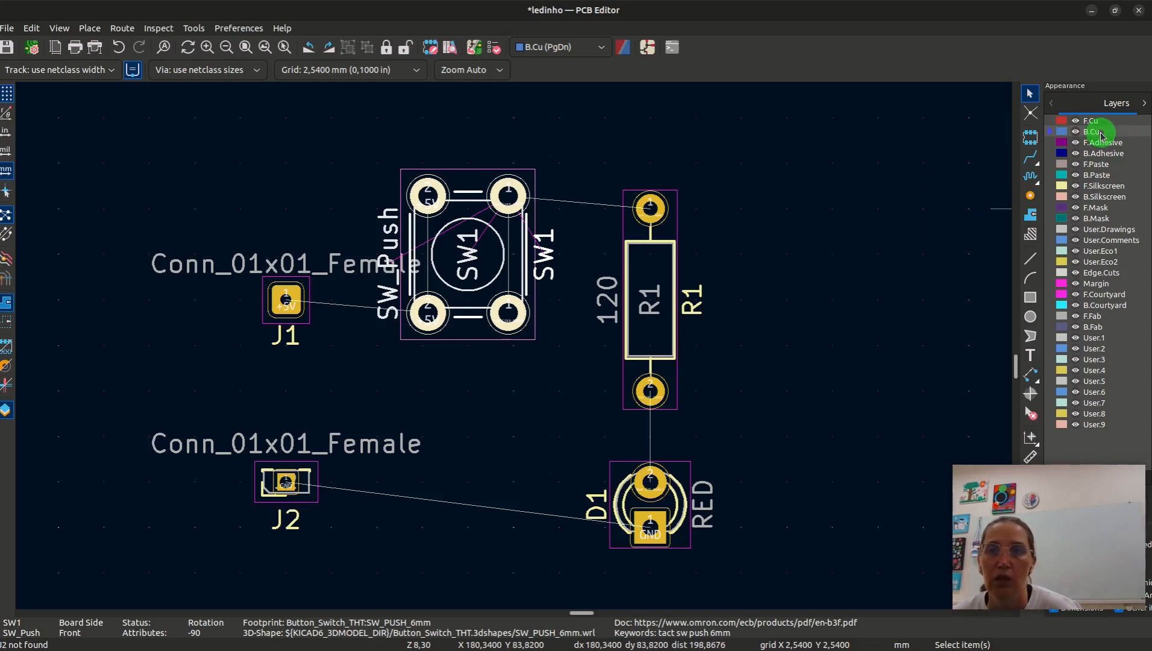
click(1030, 159)
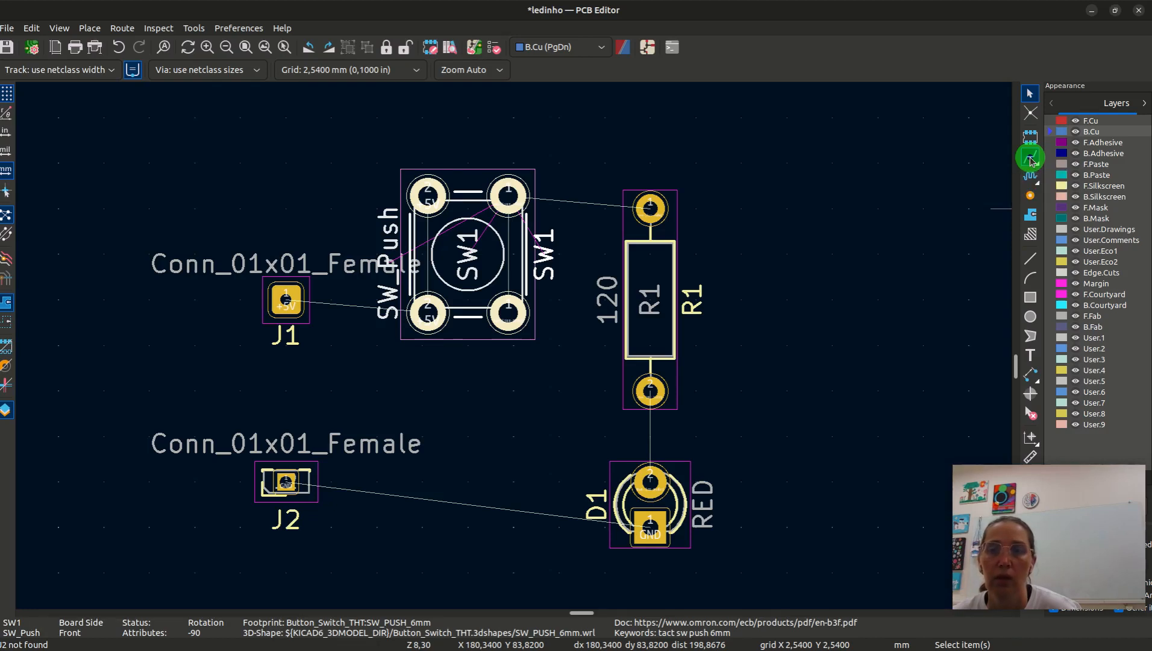
click(283, 264)
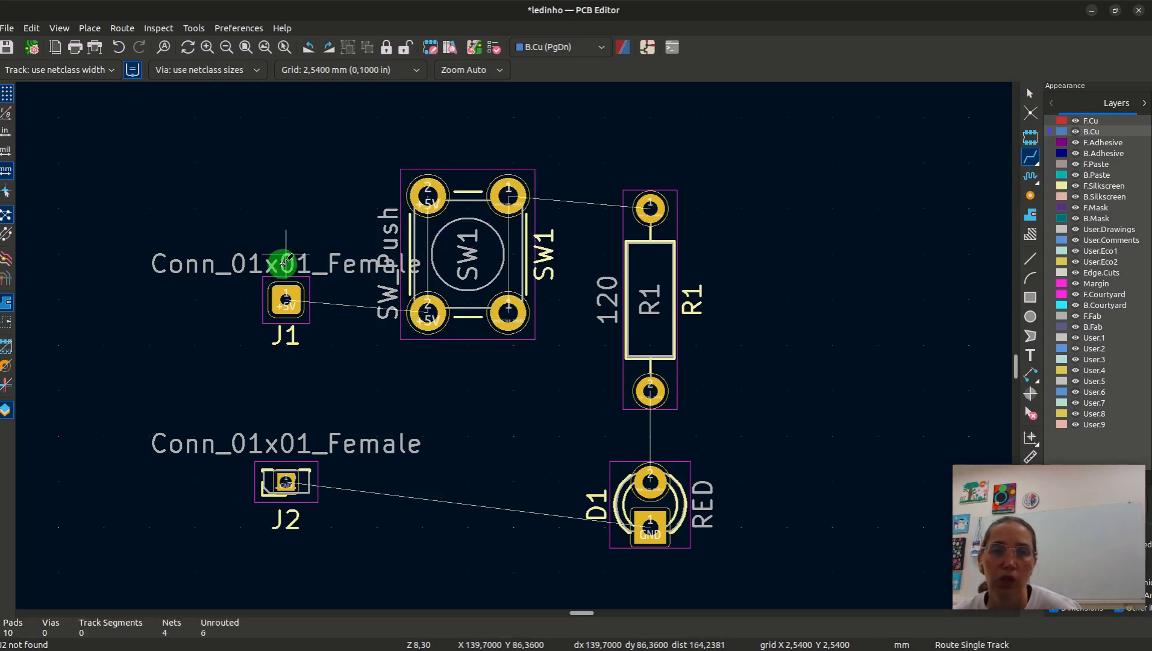
click(288, 303)
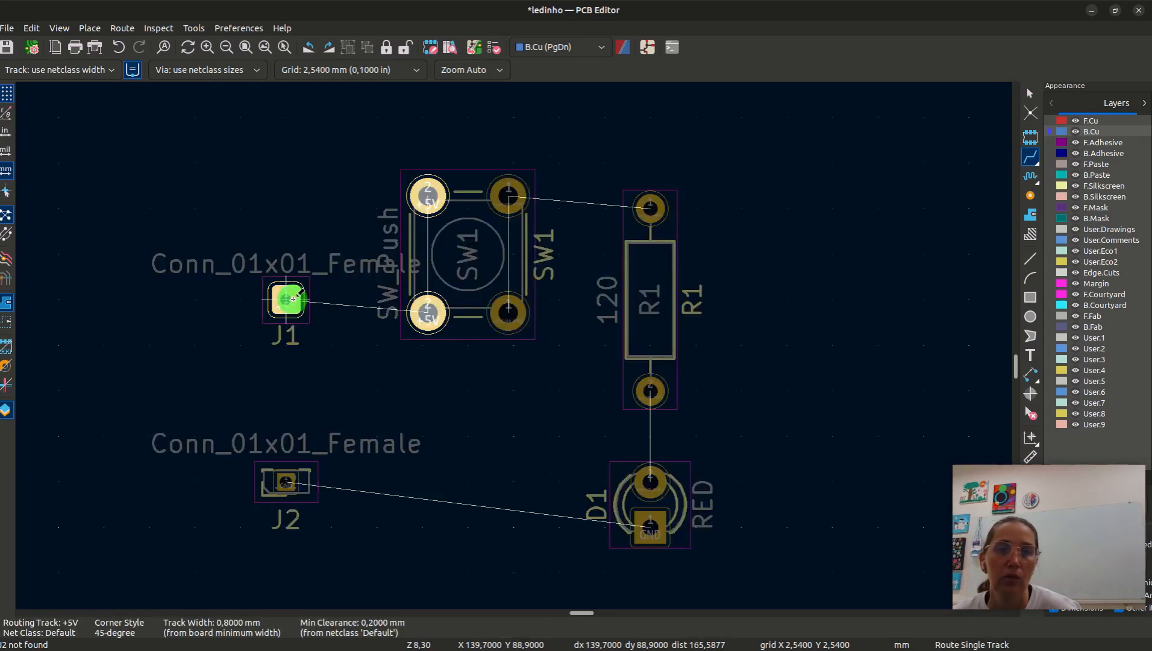
click(426, 311)
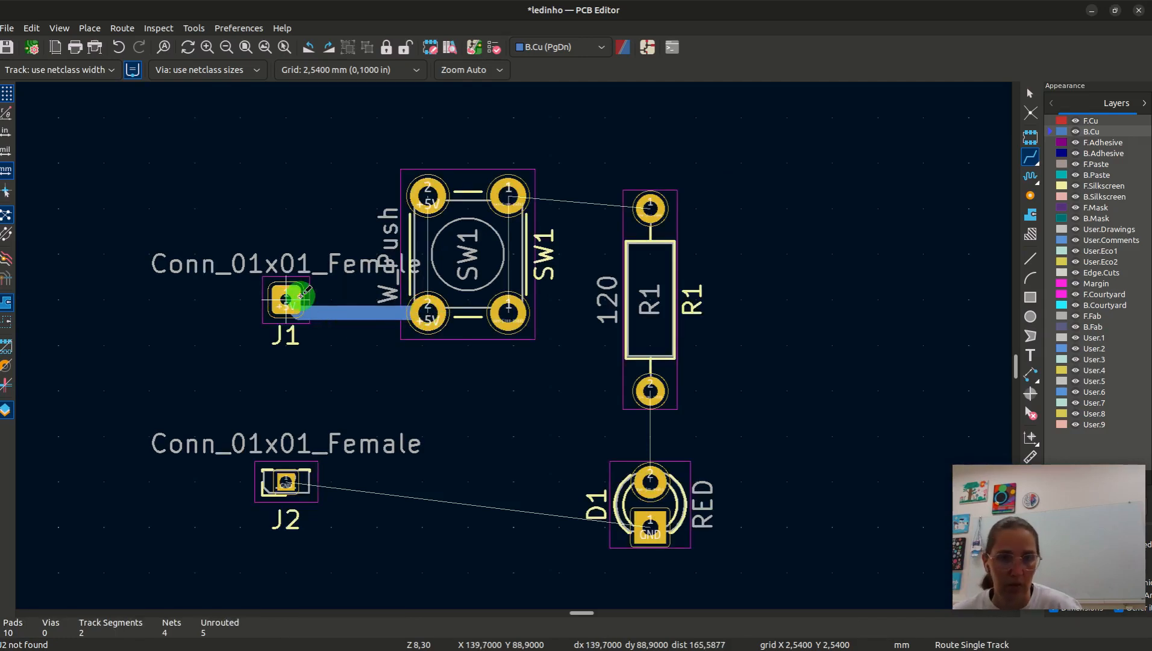
click(278, 303)
key(Escape)
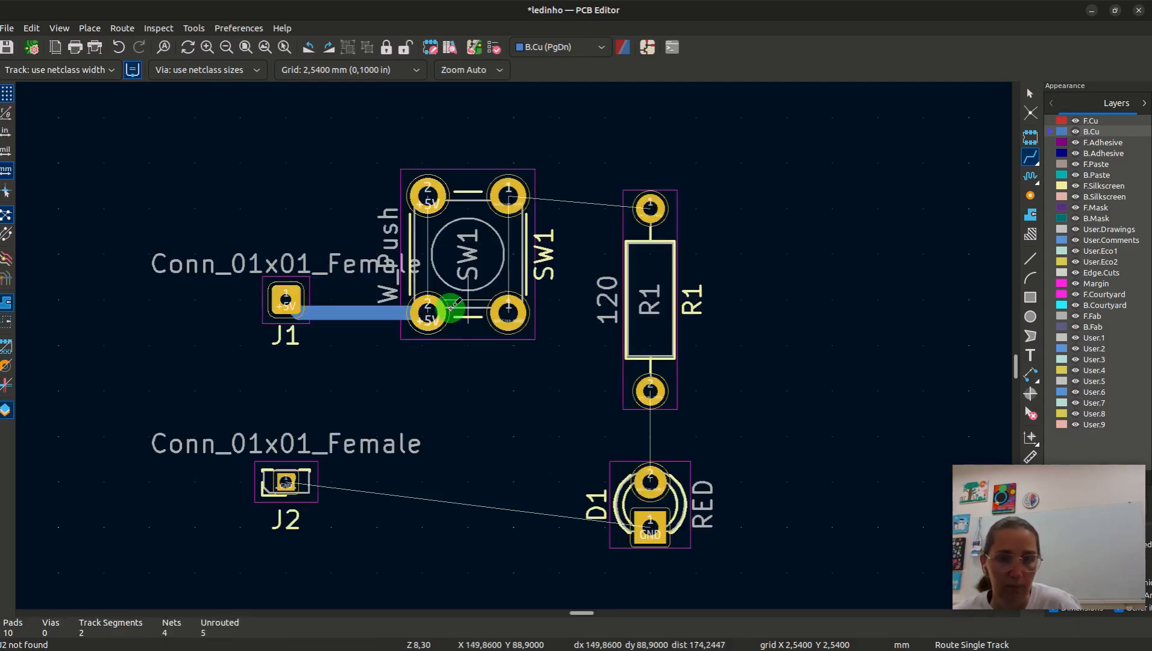
Route B.Cu tracks from SW1's upper pin 1 pad to R1 pad 1, and from R1 pad 2 to D1 pad 2
click(509, 194)
click(650, 208)
click(651, 391)
click(650, 481)
click(651, 527)
key(Escape)
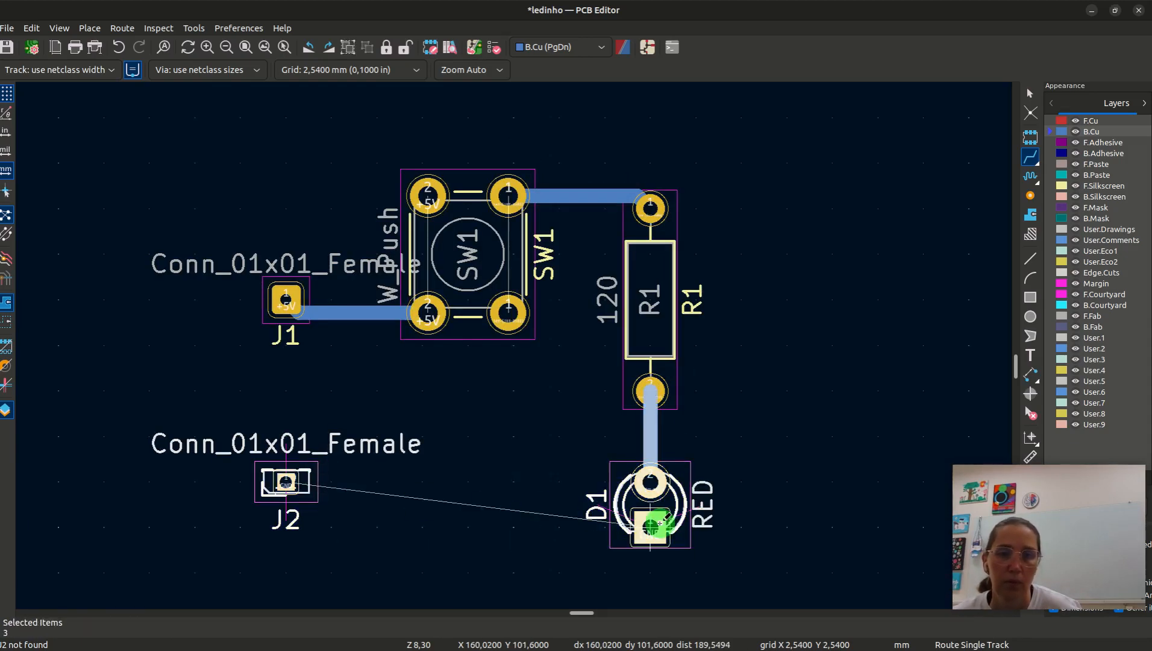
Route the GND track on B.Cu from D1 pad 1 to connector J2 and finish routing
click(653, 526)
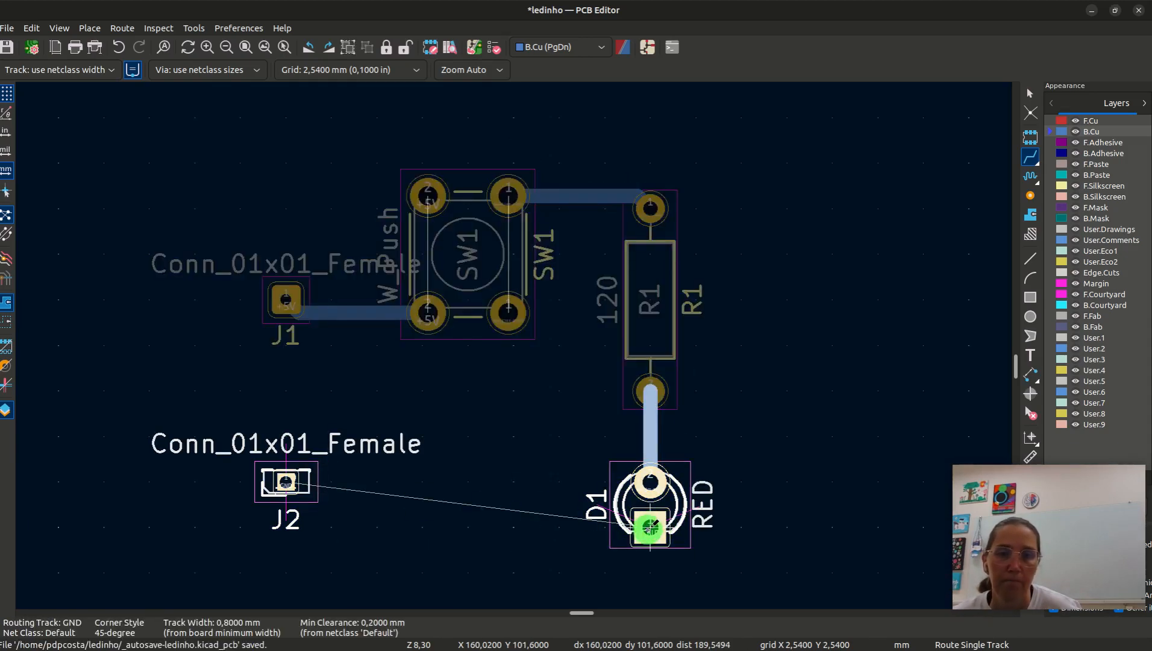
click(291, 474)
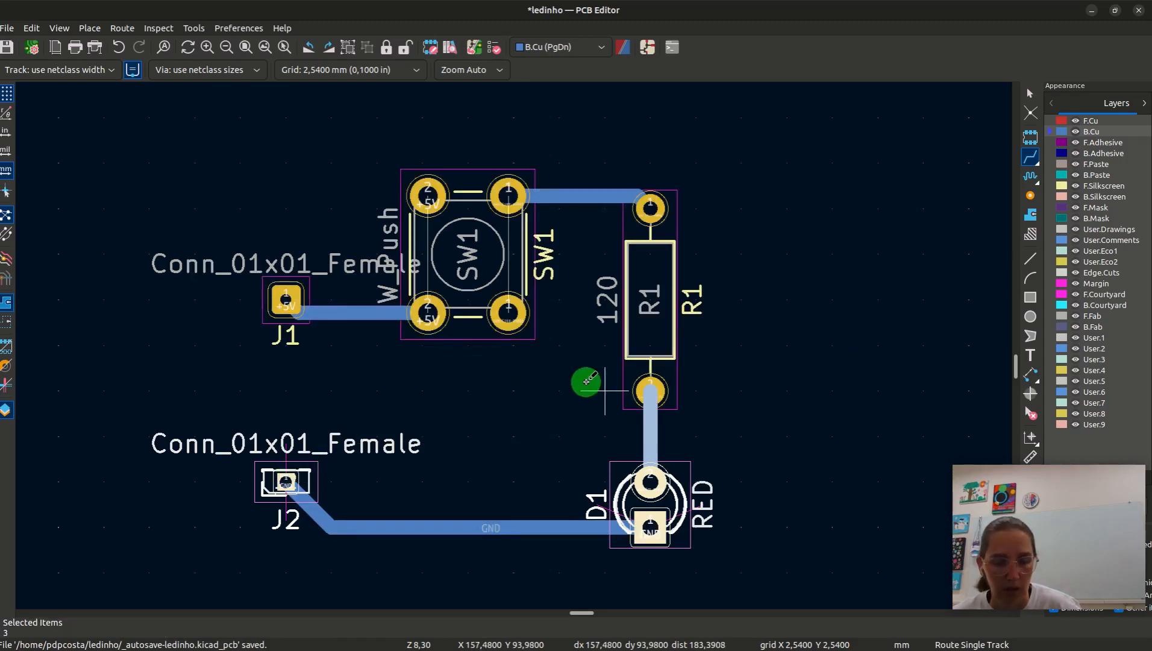
key(Escape)
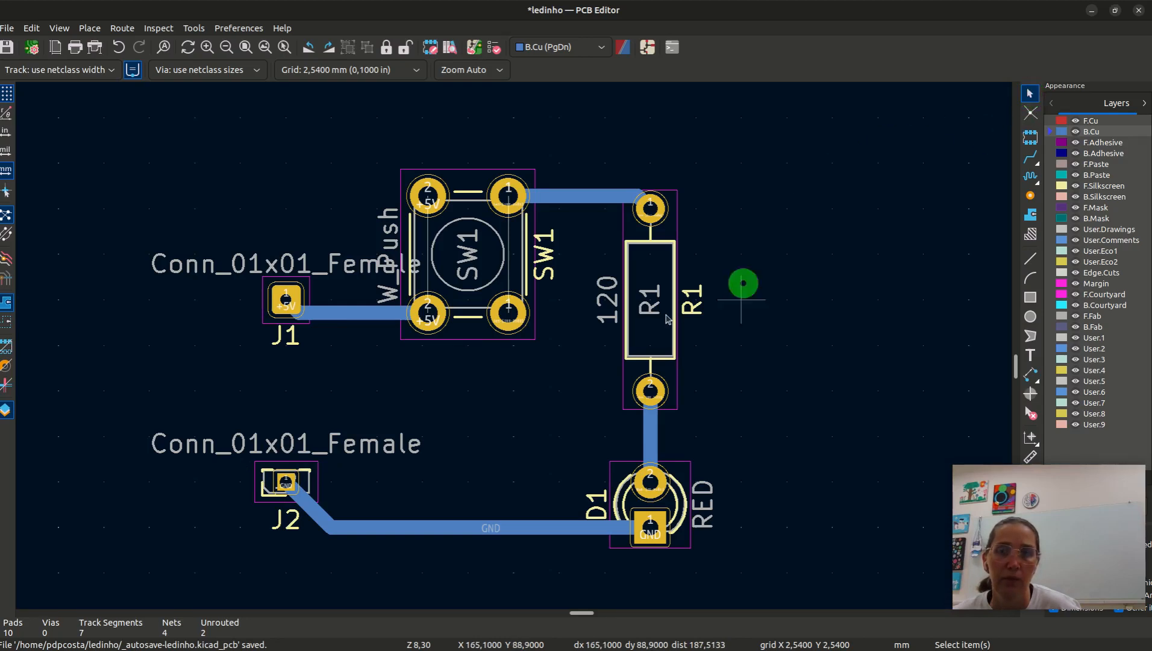
Inspect the footprint details of connector J2 and compare it with connector J1
click(288, 480)
drag(264, 487, 285, 474)
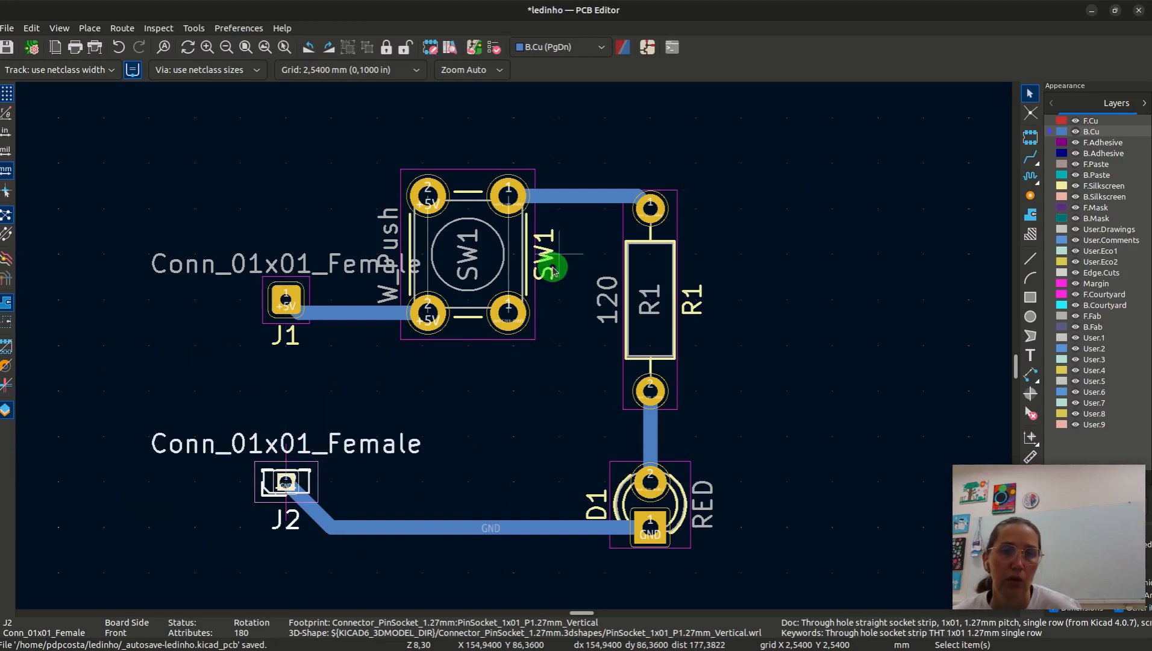
click(282, 303)
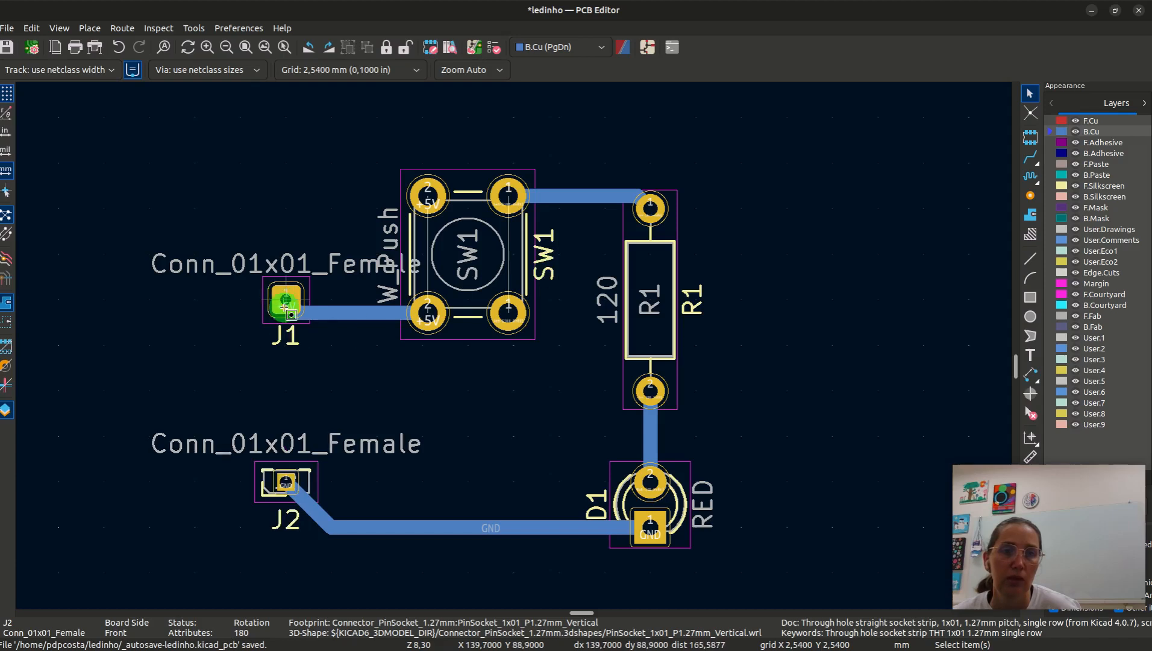
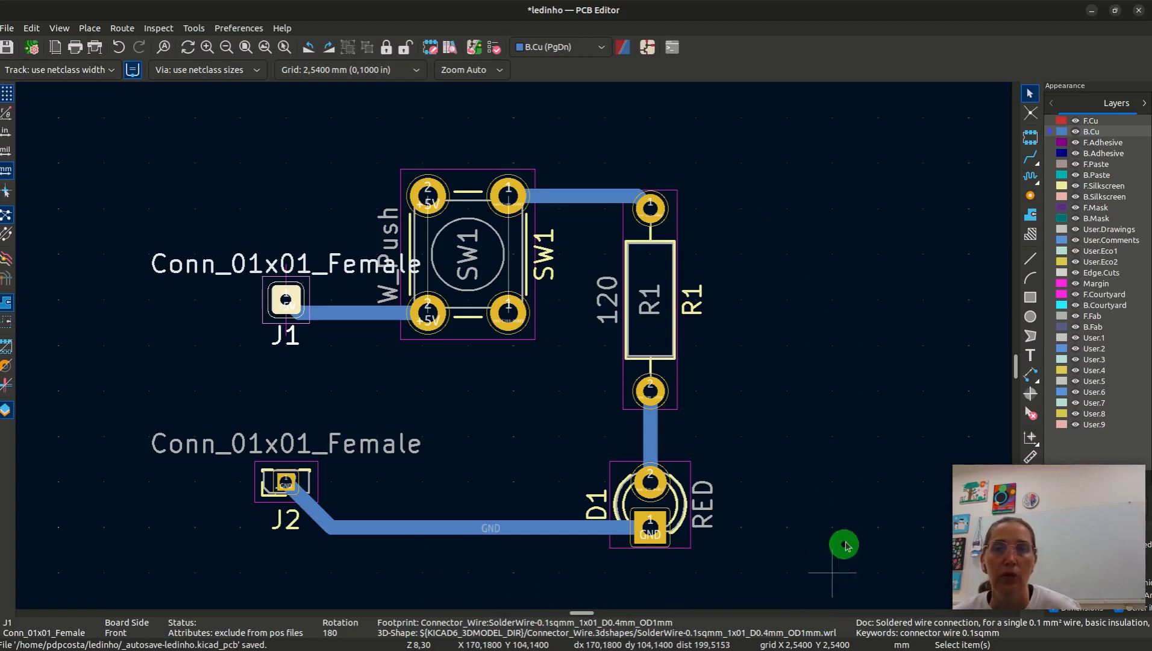
Draw a 33.02 × 25.4 mm rectangular board outline on Edge.Cuts around all components and shift it 2.54 mm to the right
click(1088, 120)
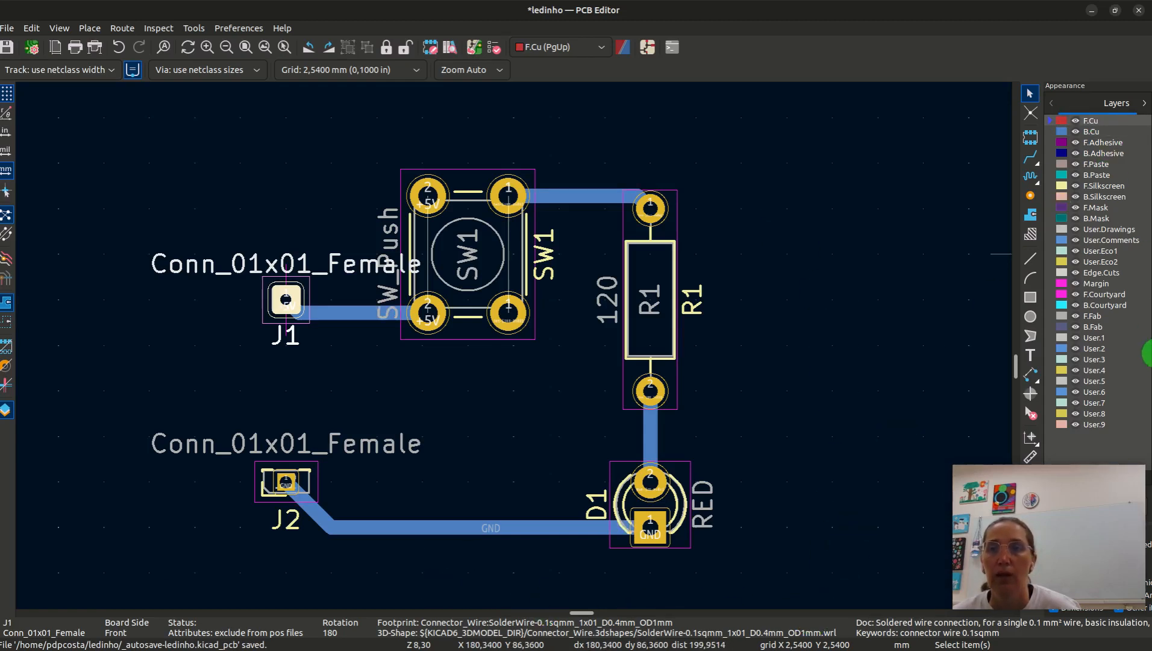
click(1082, 273)
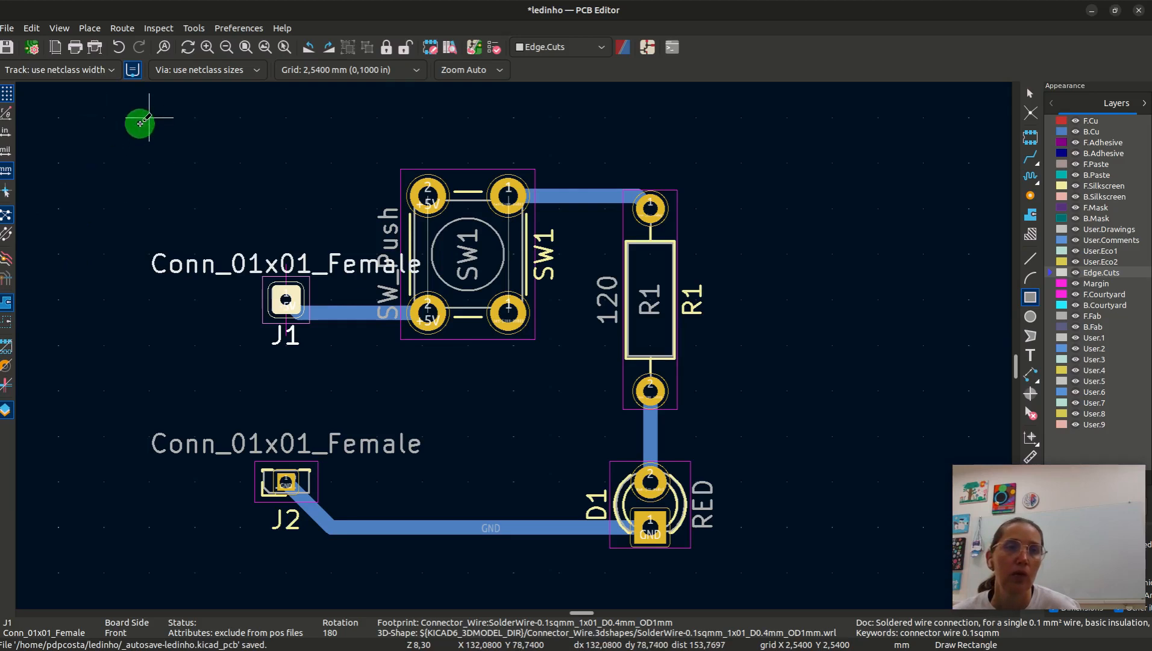
click(140, 124)
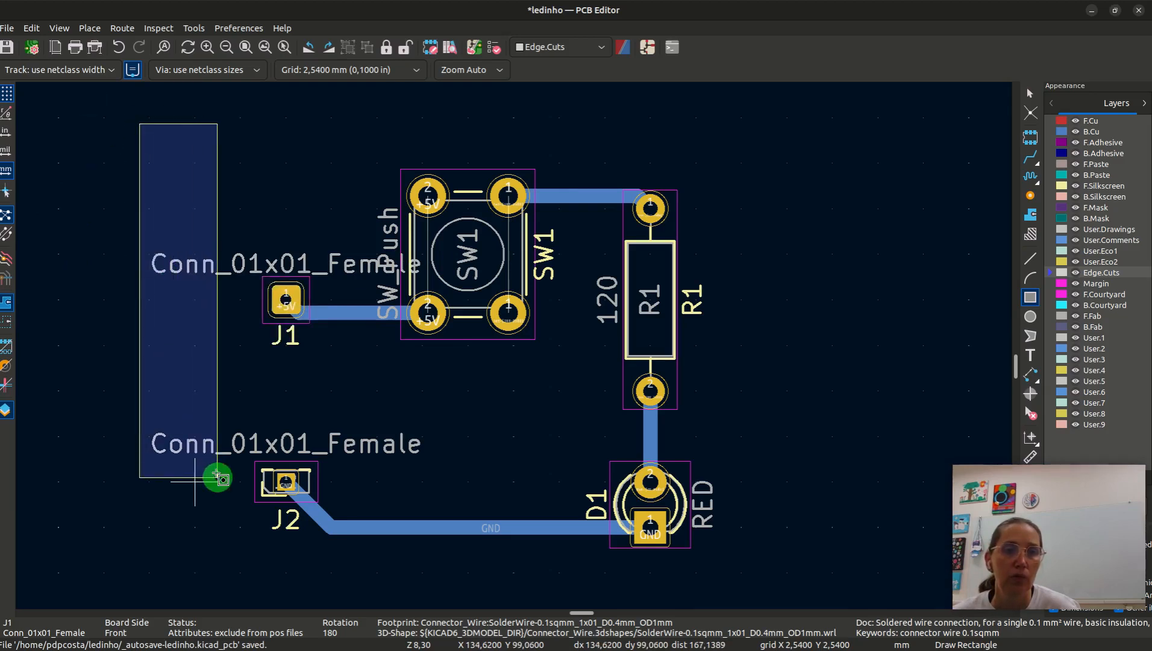
key(Escape)
drag(136, 116, 738, 578)
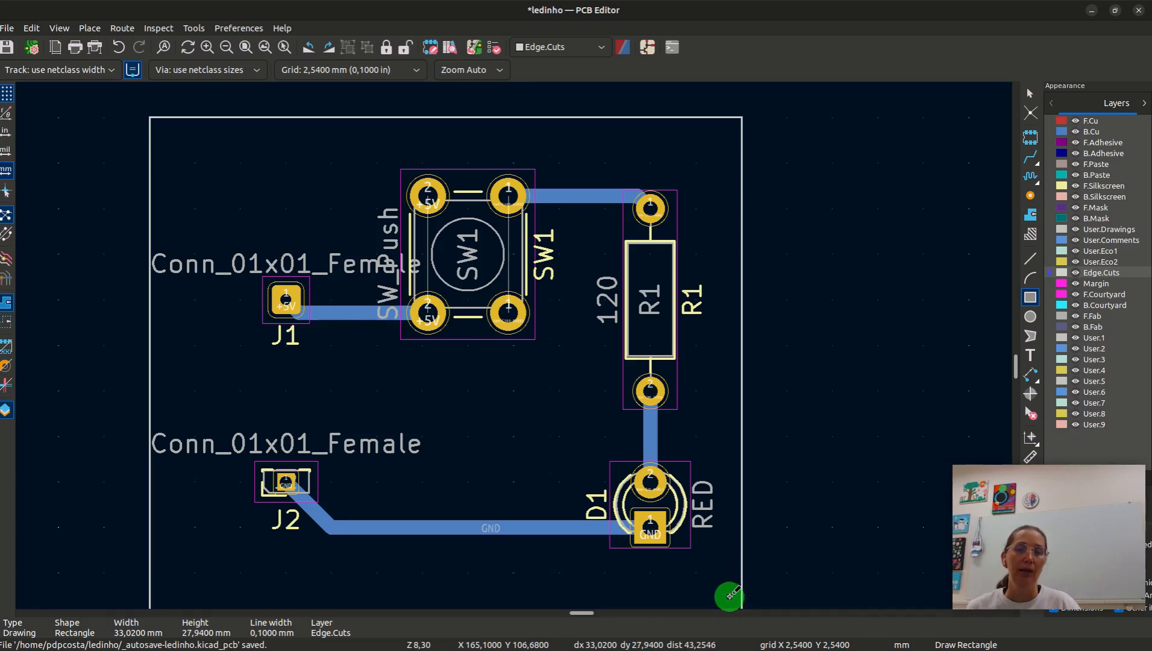
click(738, 585)
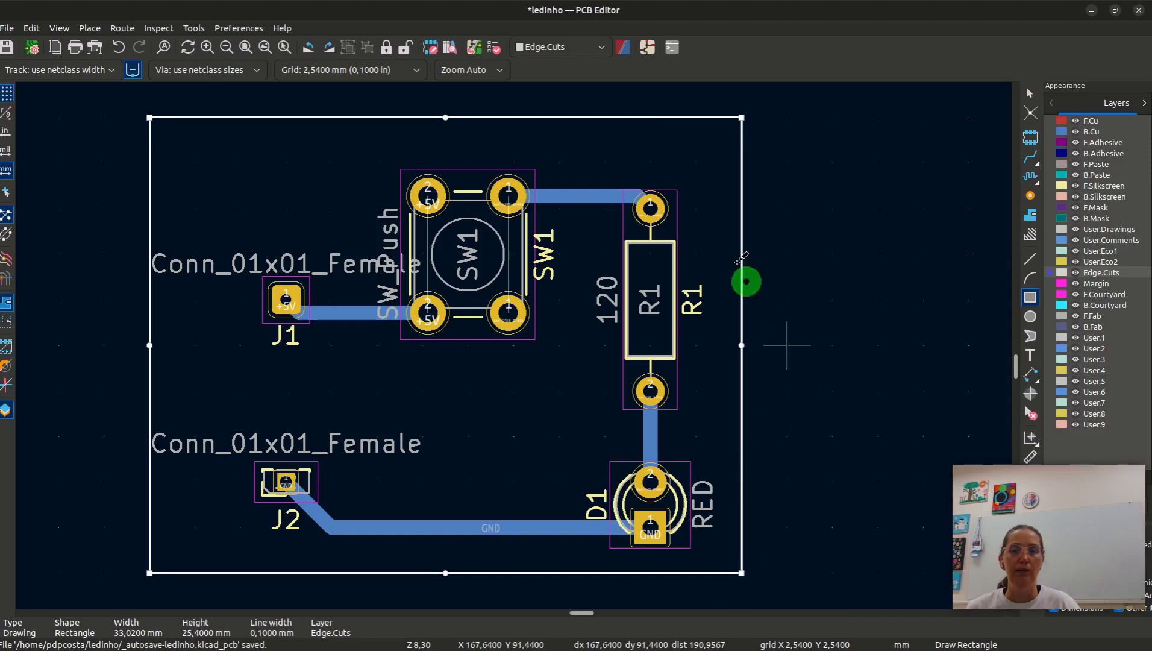
click(500, 116)
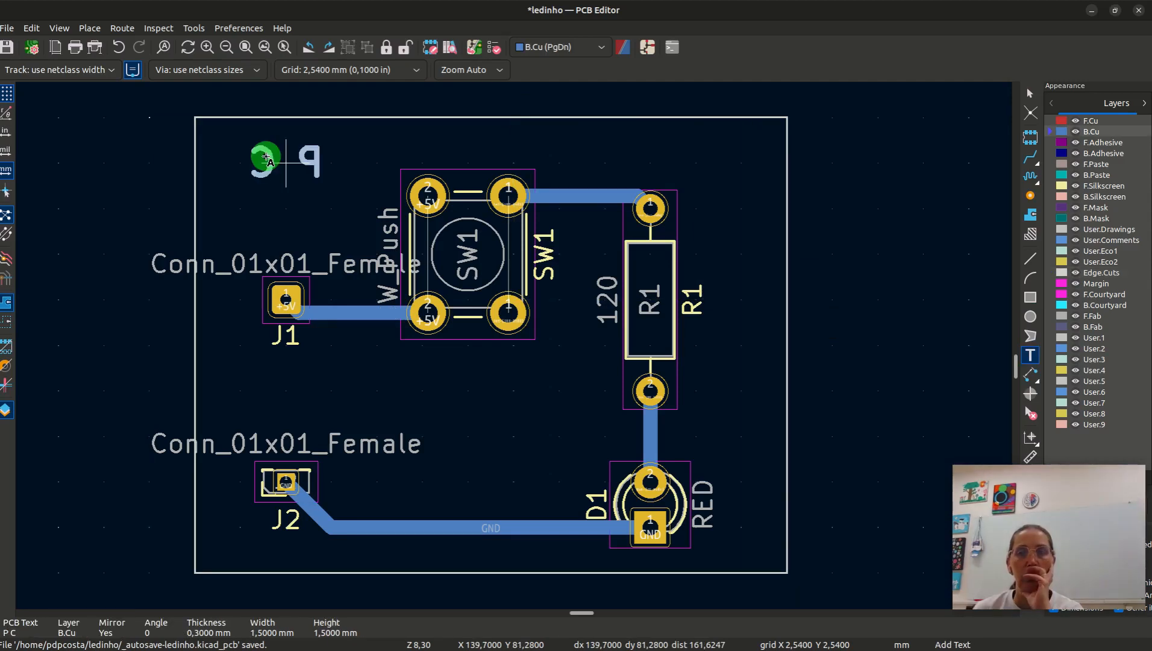
Place the mirrored text "P C" on B.Cu above connector J1 inside the board outline, and make F.Cu the active layer
click(286, 157)
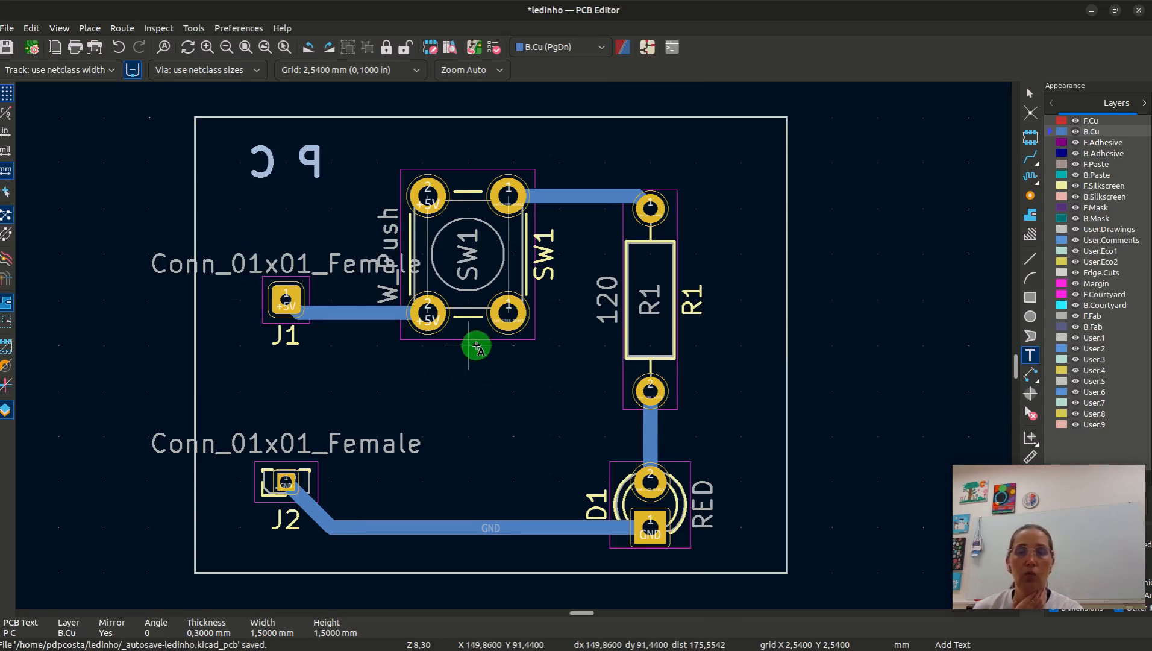
click(1088, 120)
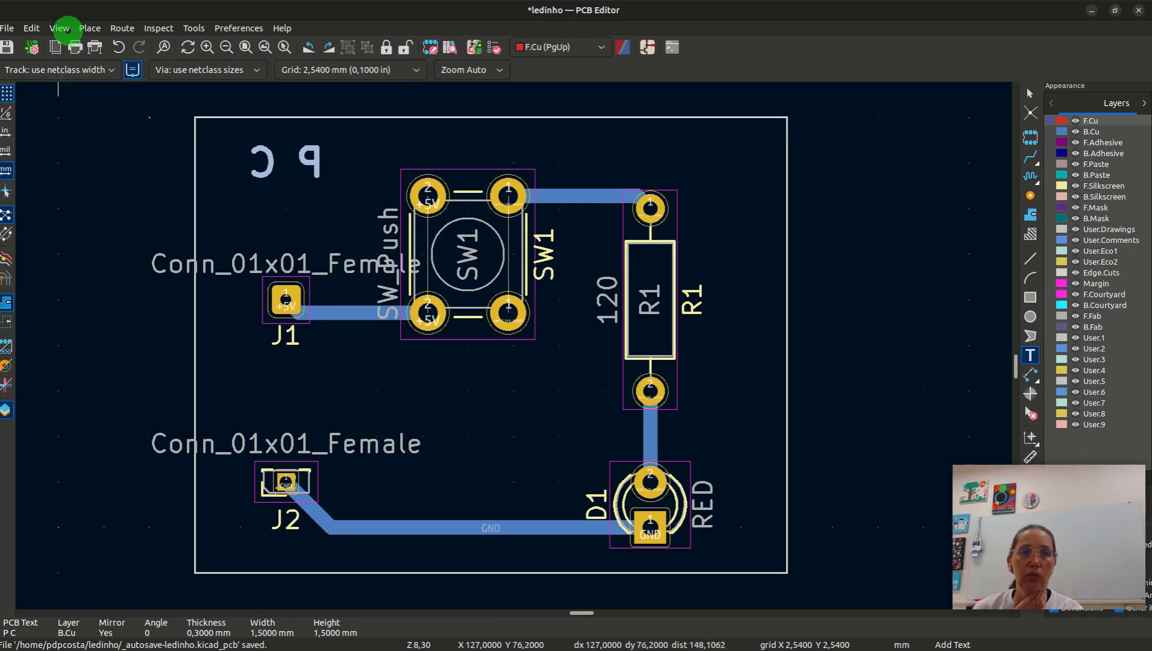
Open the 3D viewer and examine the bare board from both sides, including the back tracks, pads and text
click(60, 28)
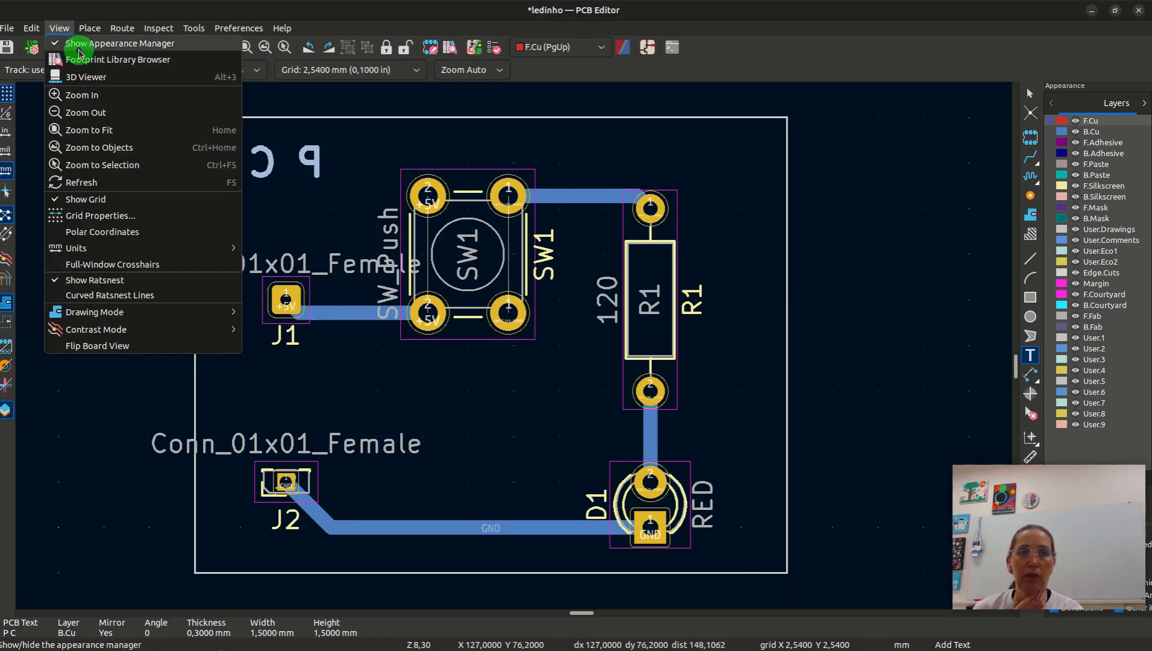
click(58, 77)
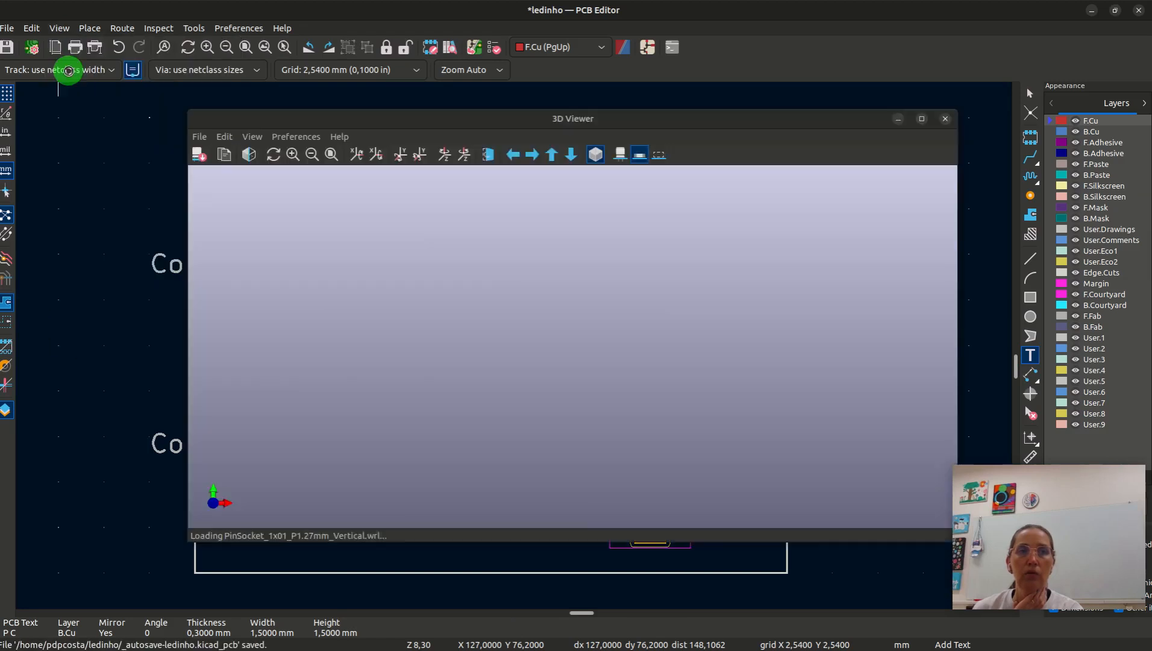
drag(565, 382, 523, 269)
drag(657, 385, 280, 396)
drag(613, 377, 592, 498)
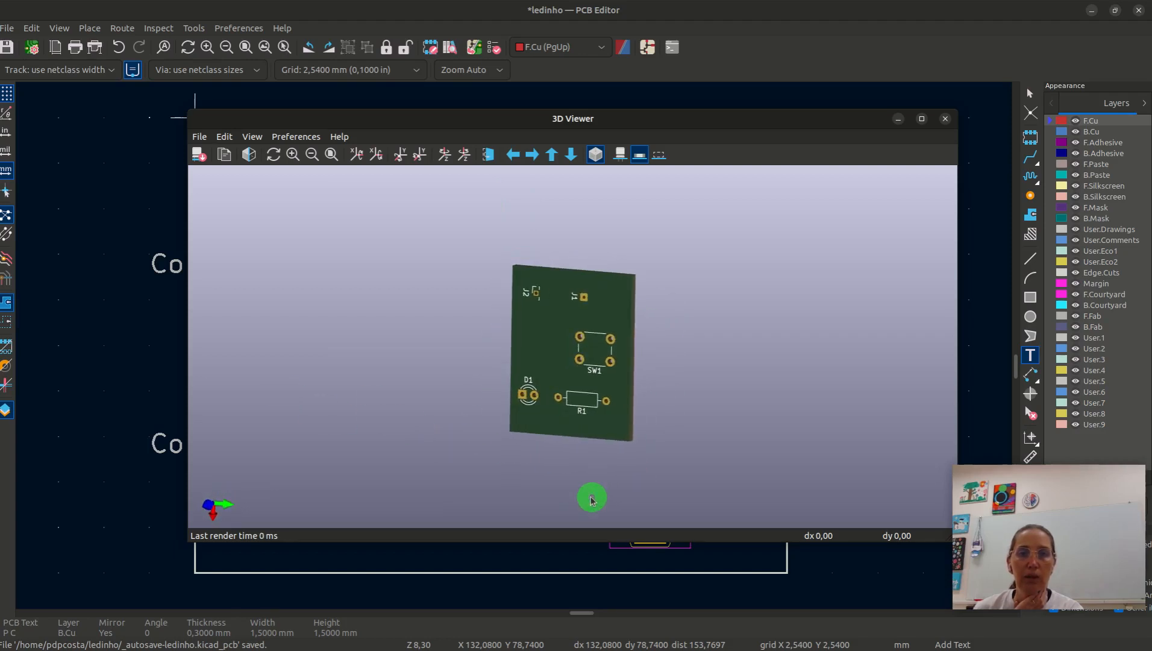
mouse_move(514, 453)
mouse_down()
mouse_move(465, 487)
mouse_move(495, 441)
mouse_up()
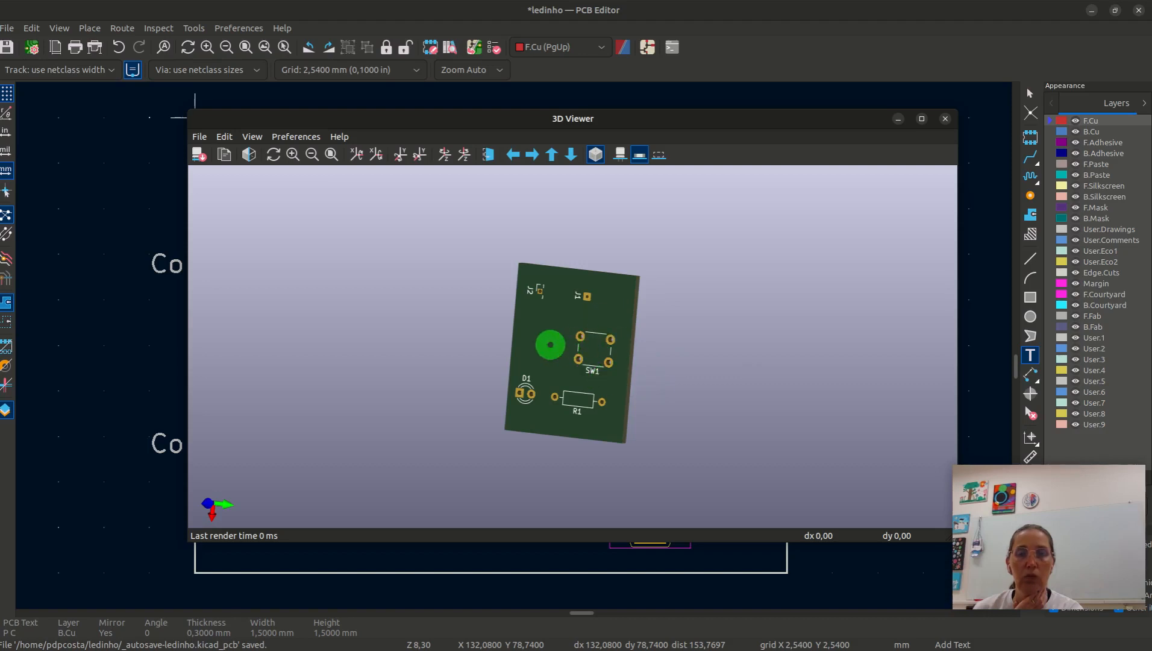
drag(503, 356, 771, 358)
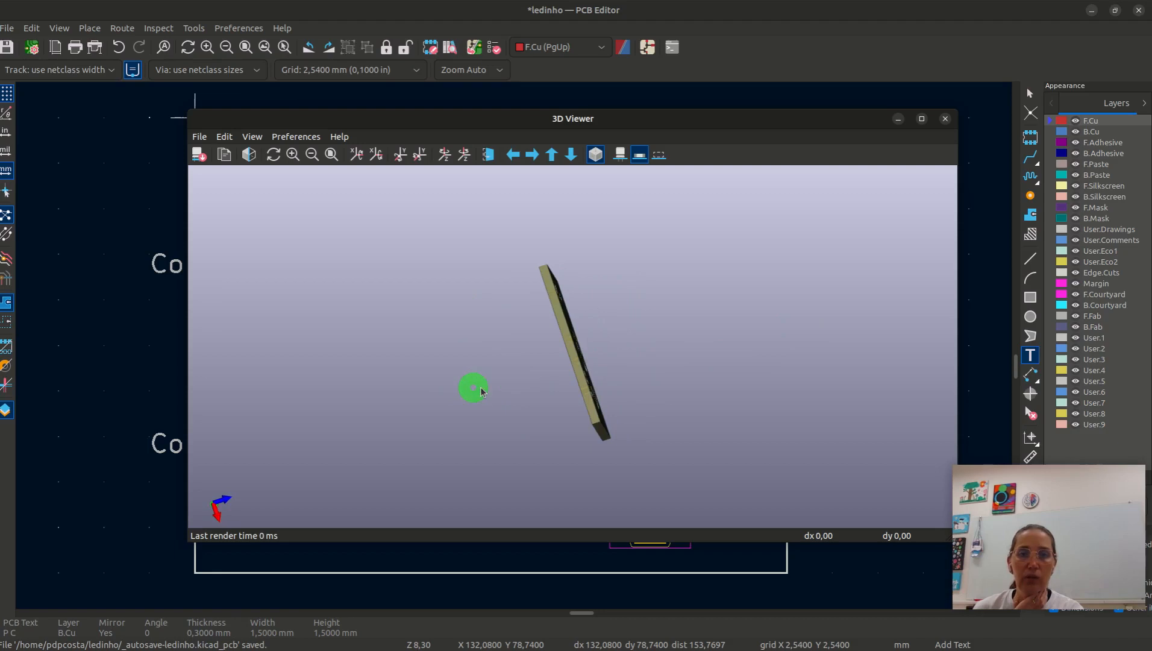
drag(573, 337, 542, 394)
scroll(570, 375, up, 6)
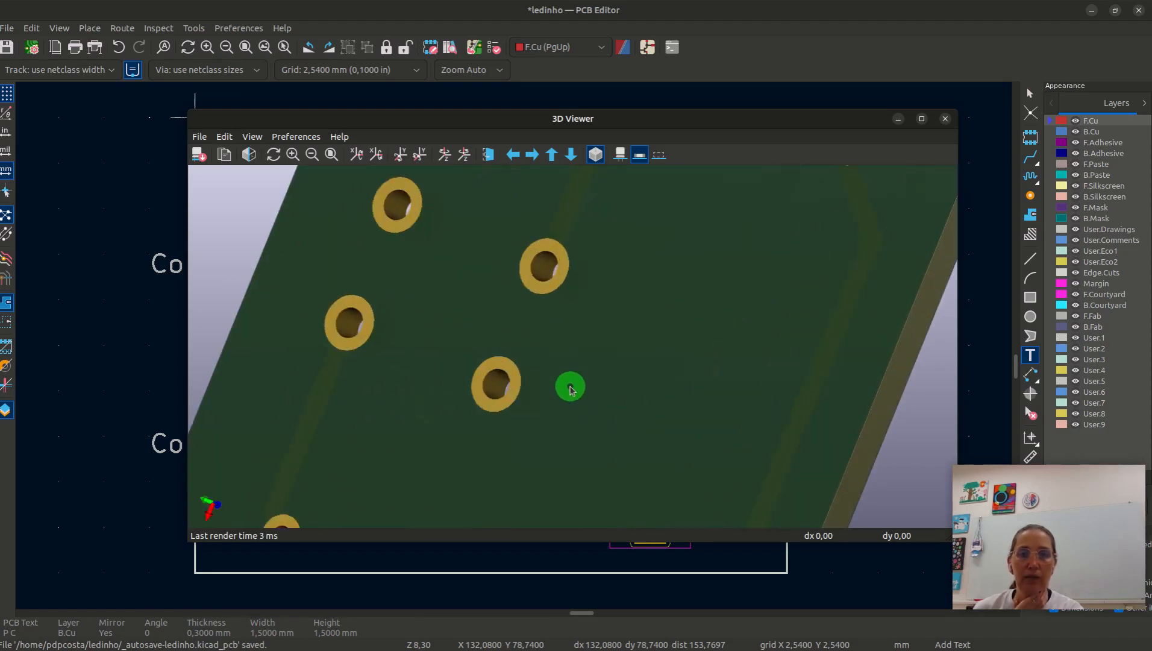
scroll(570, 386, down, 3)
drag(699, 308, 781, 202)
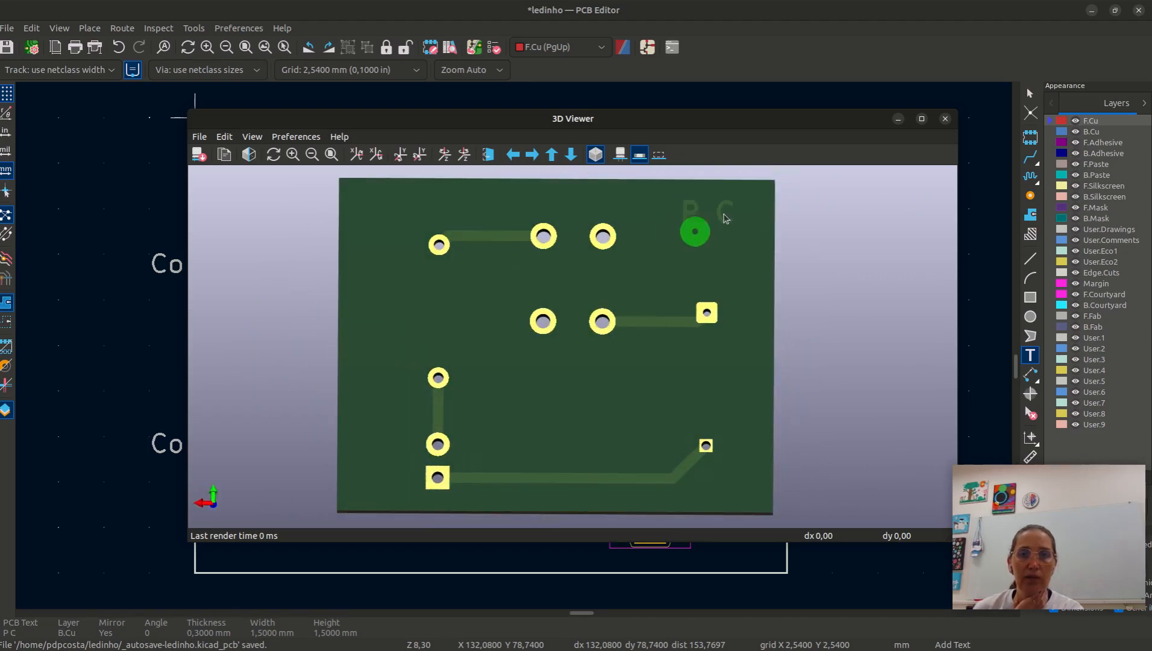
drag(679, 191, 506, 476)
drag(463, 257, 390, 373)
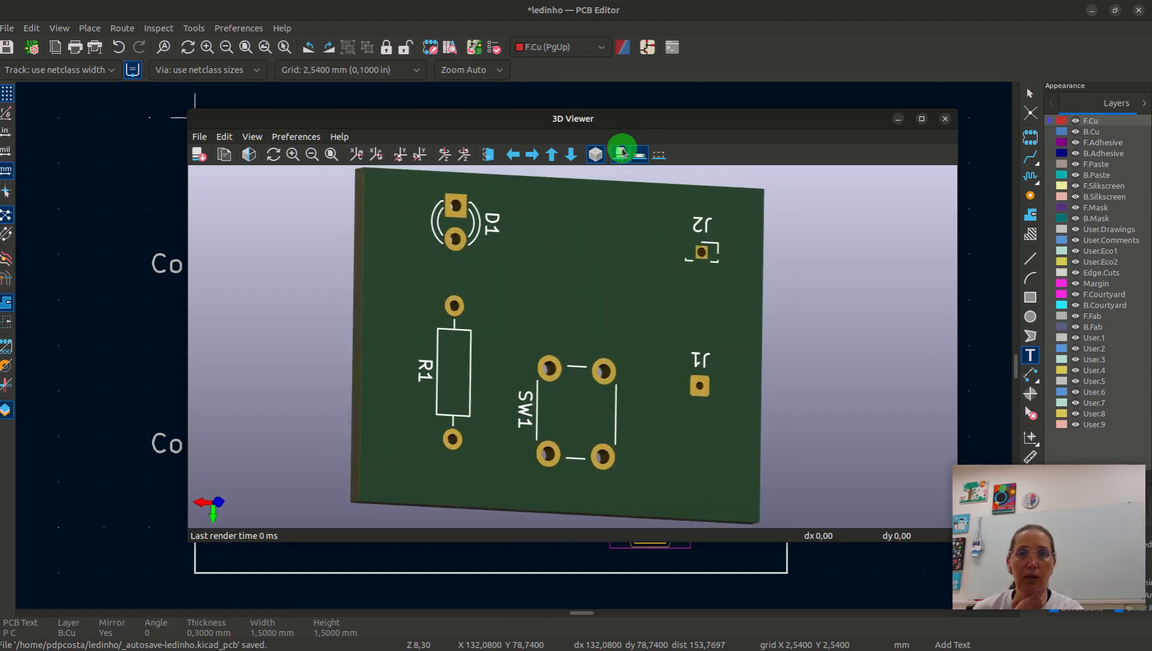
Show the through-hole component models and examine the populated board from several angles, including connectors J1 and J2
click(623, 153)
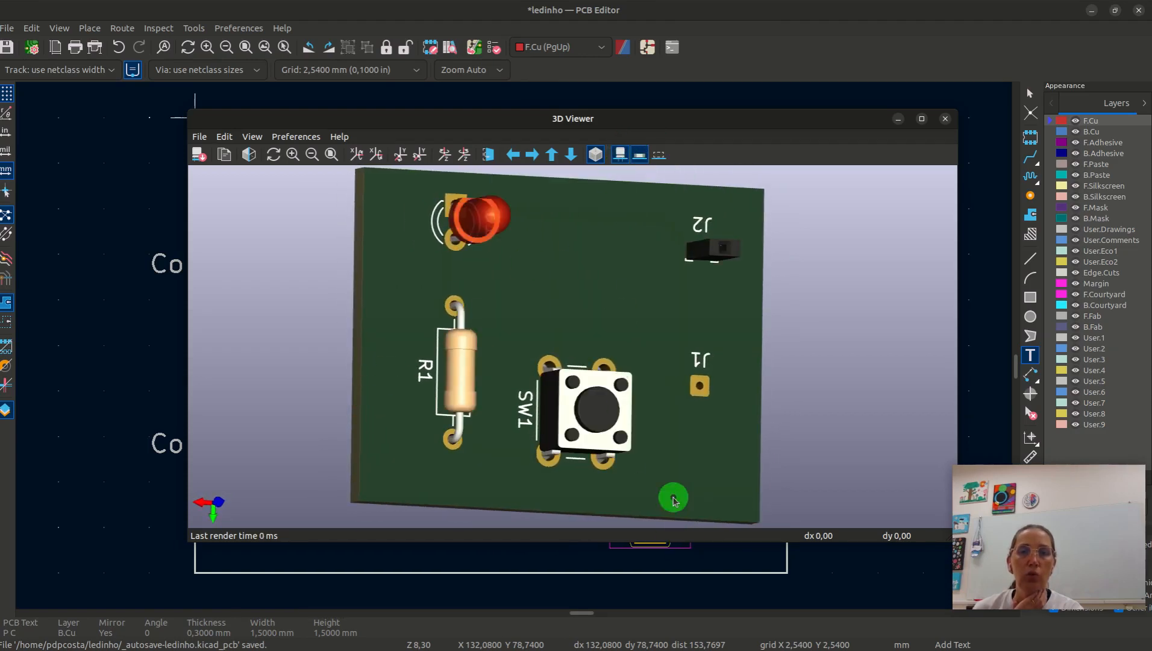
drag(674, 498, 805, 406)
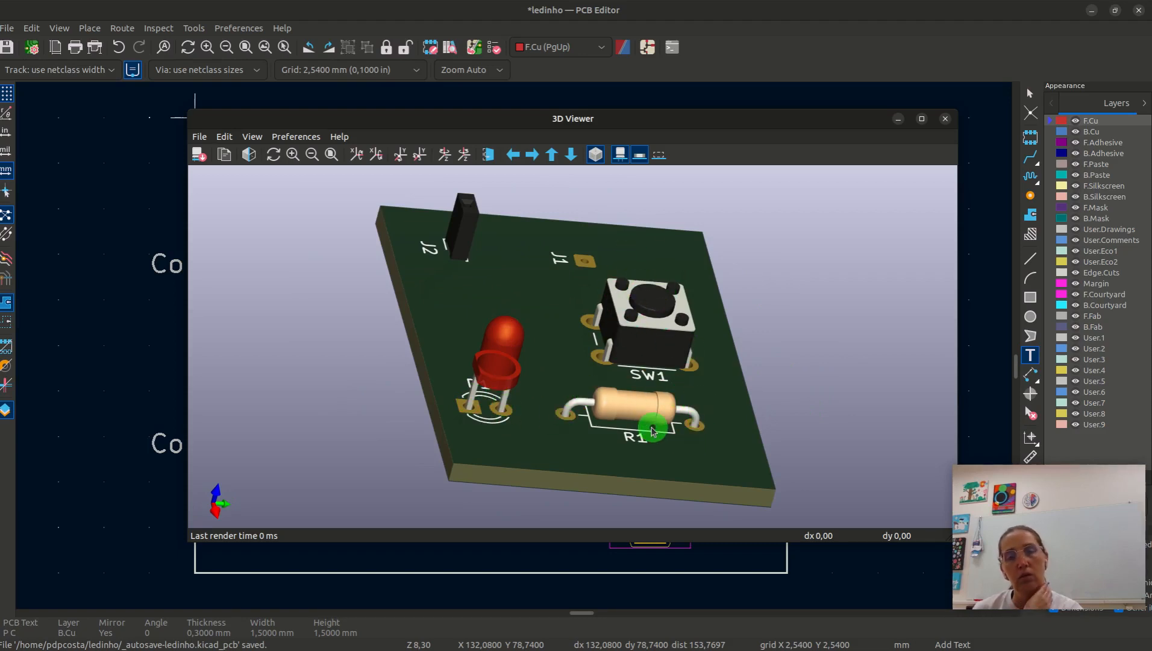
drag(500, 439, 552, 276)
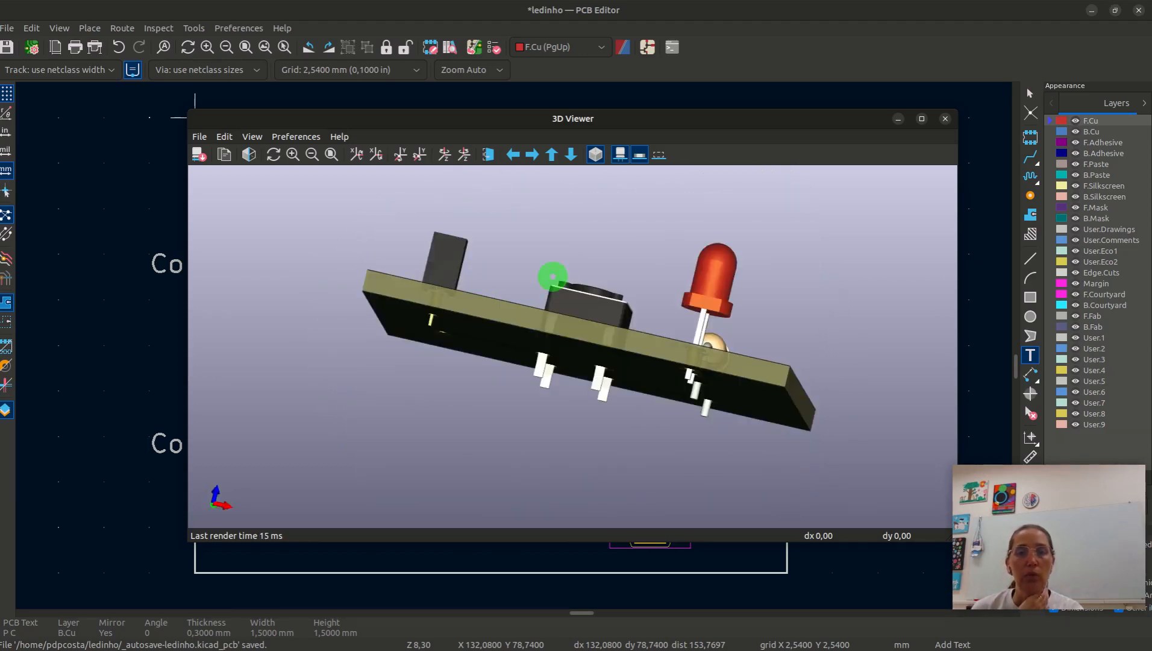
drag(581, 326, 656, 336)
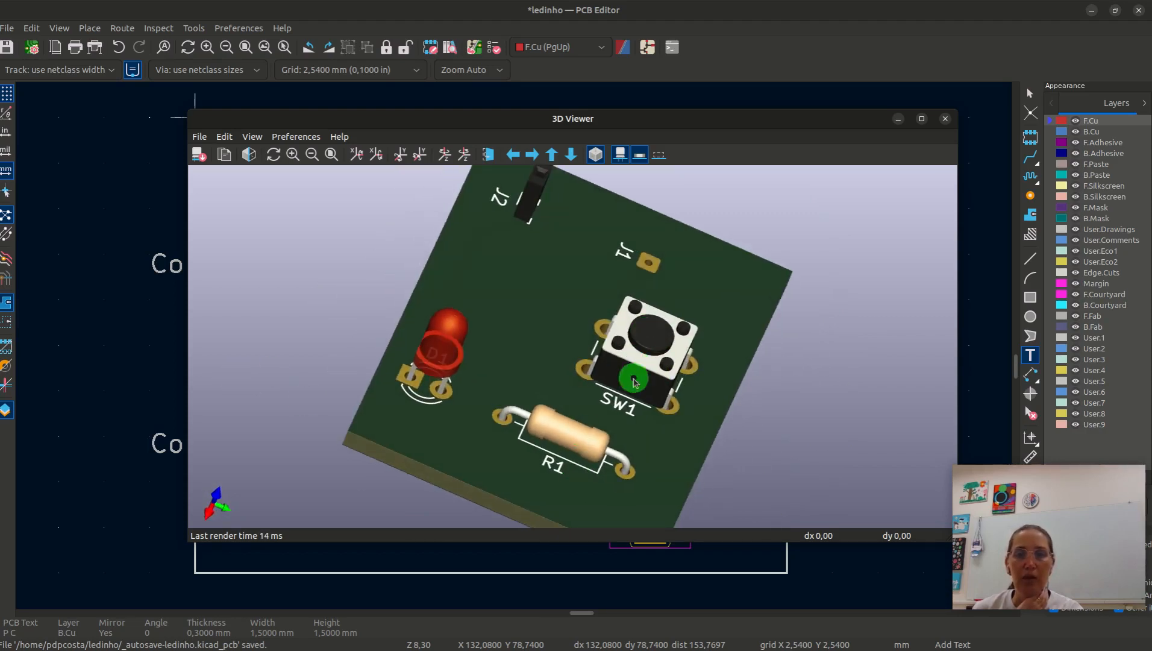
drag(641, 506, 442, 237)
drag(752, 412, 778, 326)
drag(741, 376, 473, 460)
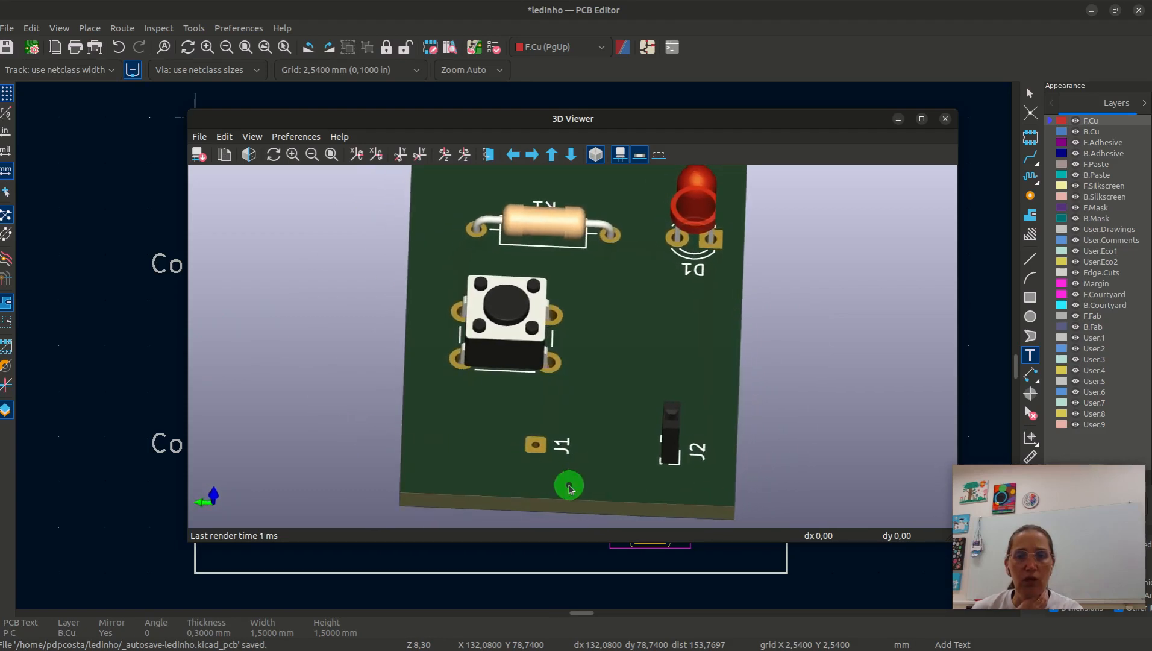
drag(564, 513, 807, 487)
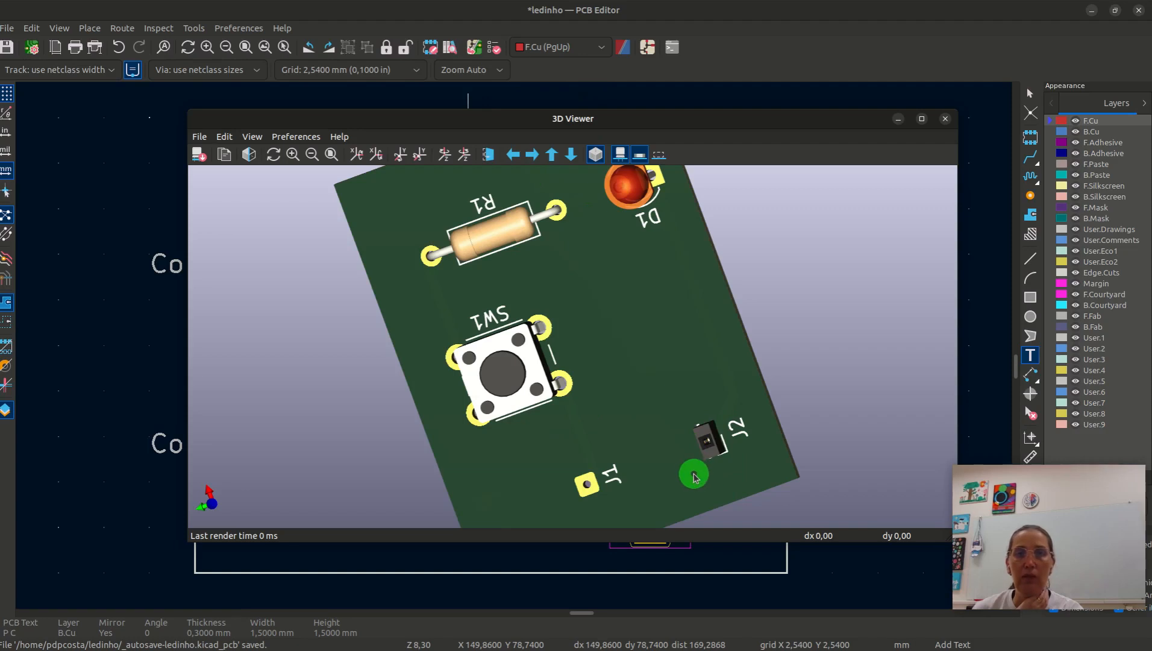
drag(659, 450, 458, 420)
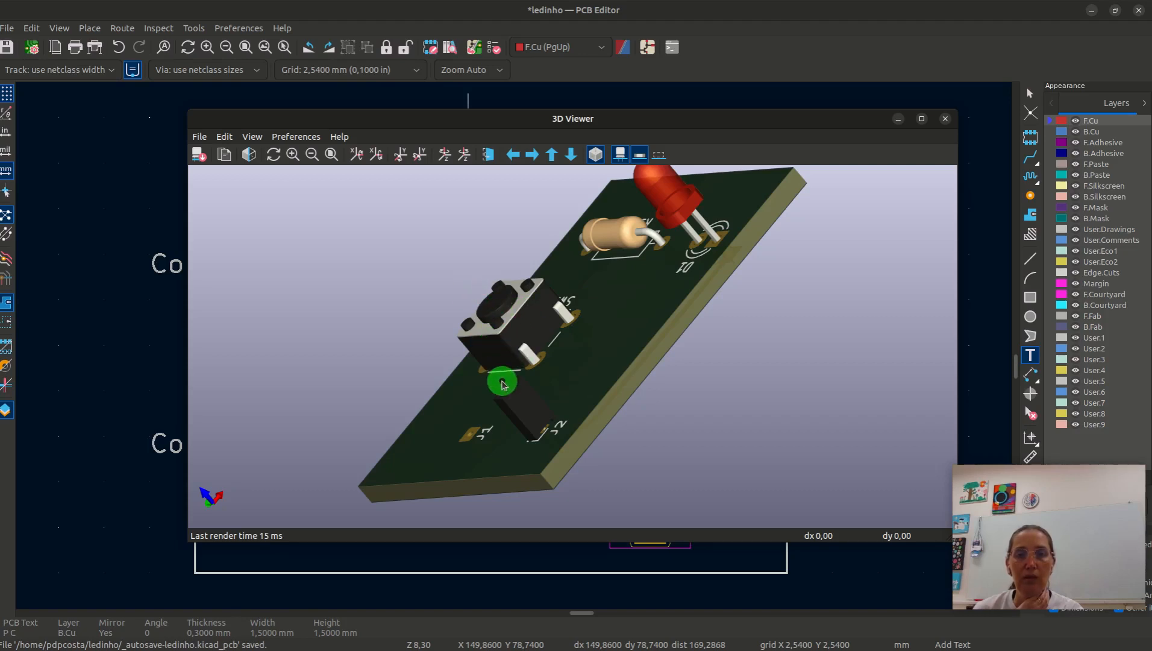
drag(782, 200, 830, 338)
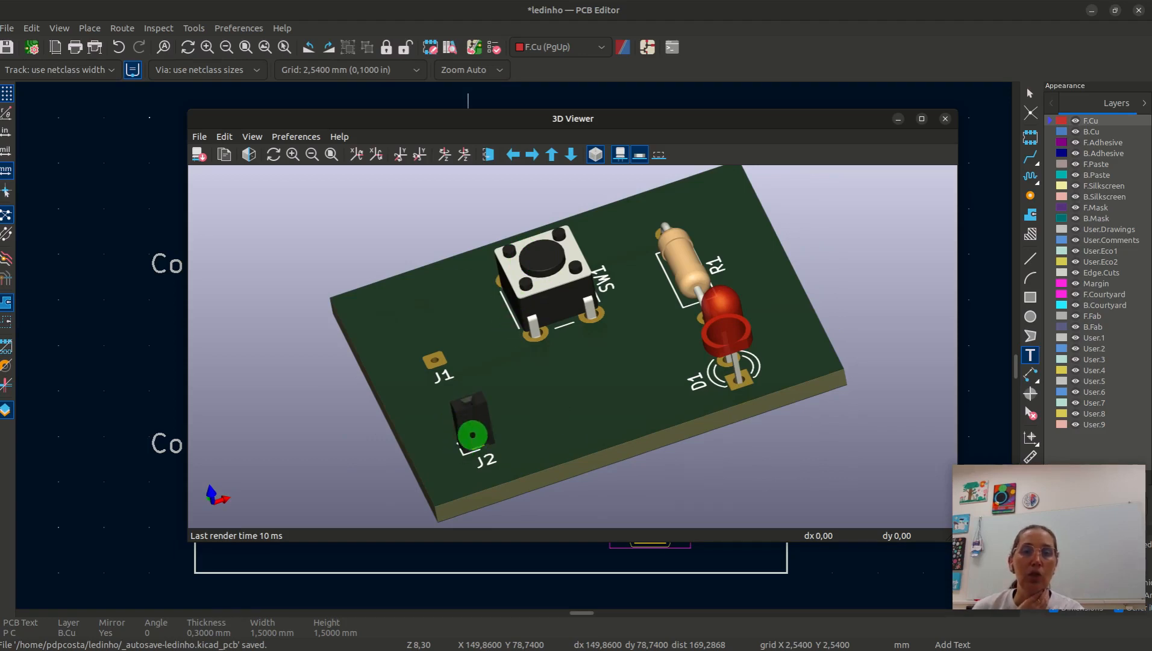
drag(479, 473, 476, 502)
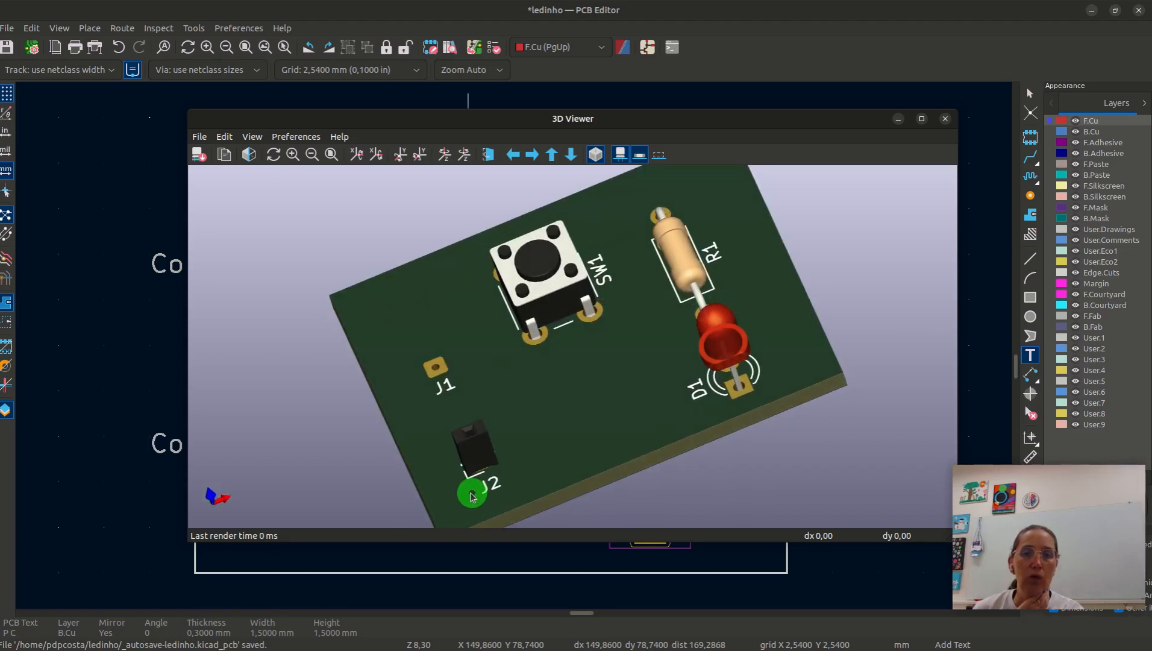
Hide the through-hole component models and examine the back copper tracks and the front pads of the board
click(619, 155)
drag(458, 509, 476, 227)
drag(726, 338, 643, 396)
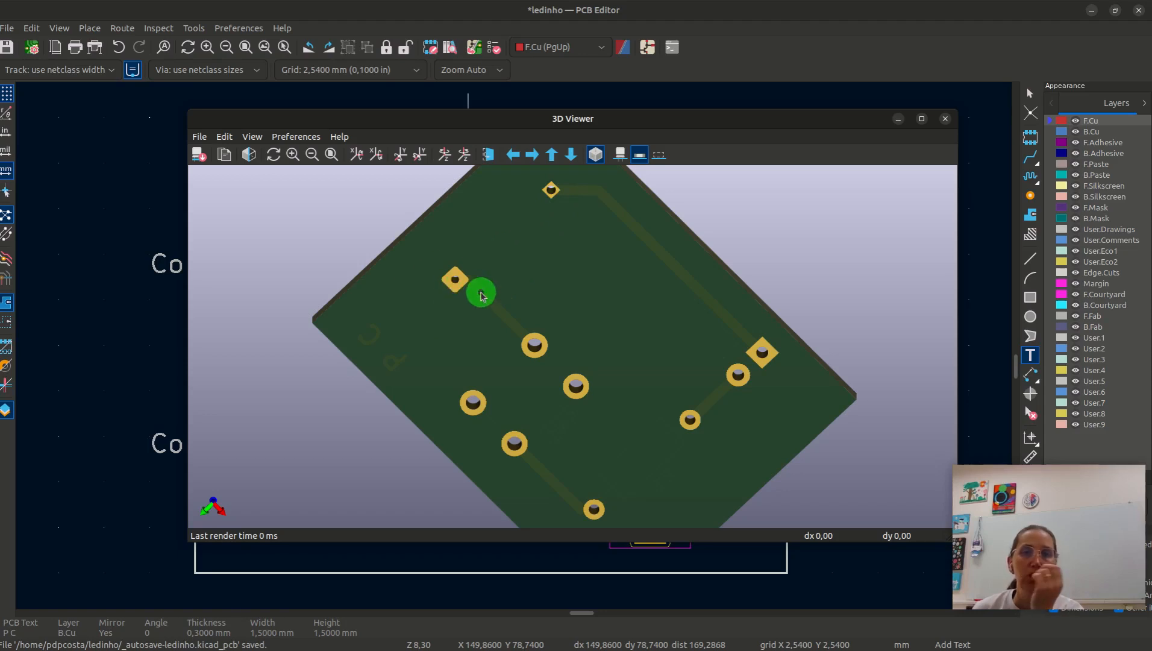
drag(433, 260, 653, 173)
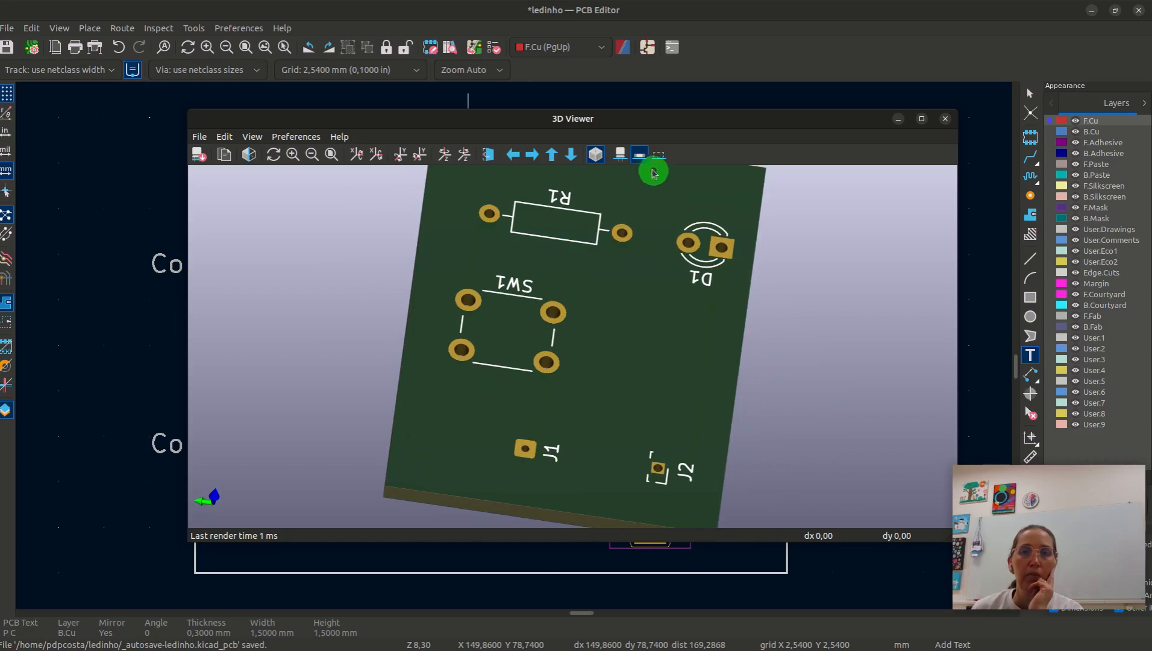
Show the through-hole component models again, view the populated board at an angle and close the 3D viewer
click(618, 162)
drag(642, 500, 501, 390)
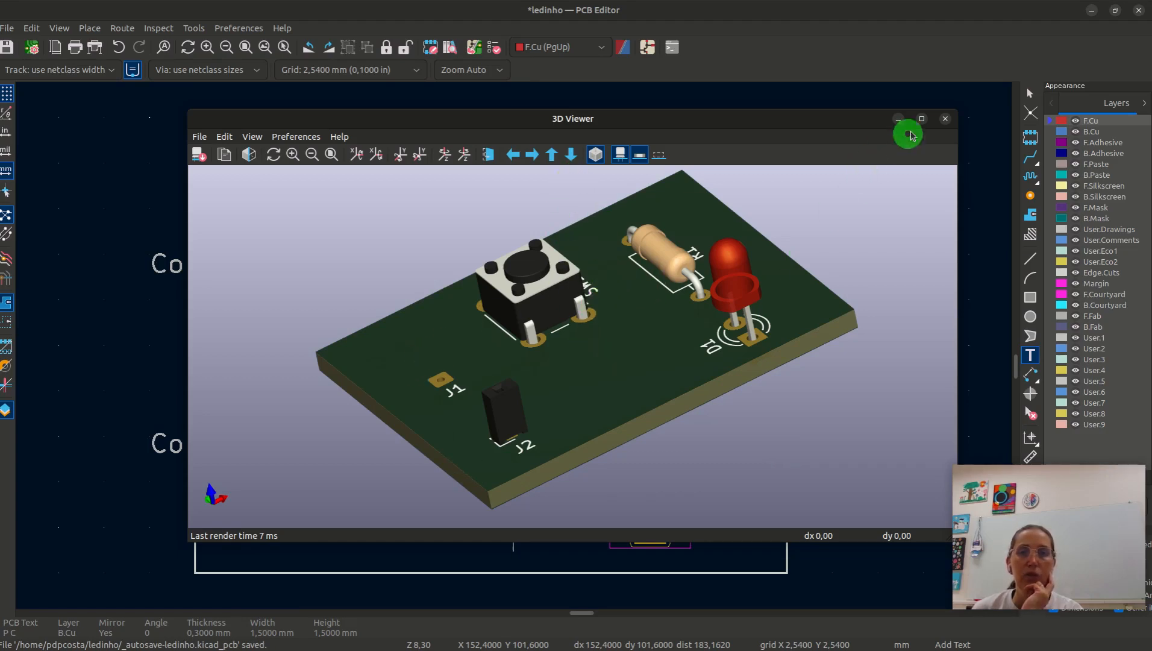
click(944, 121)
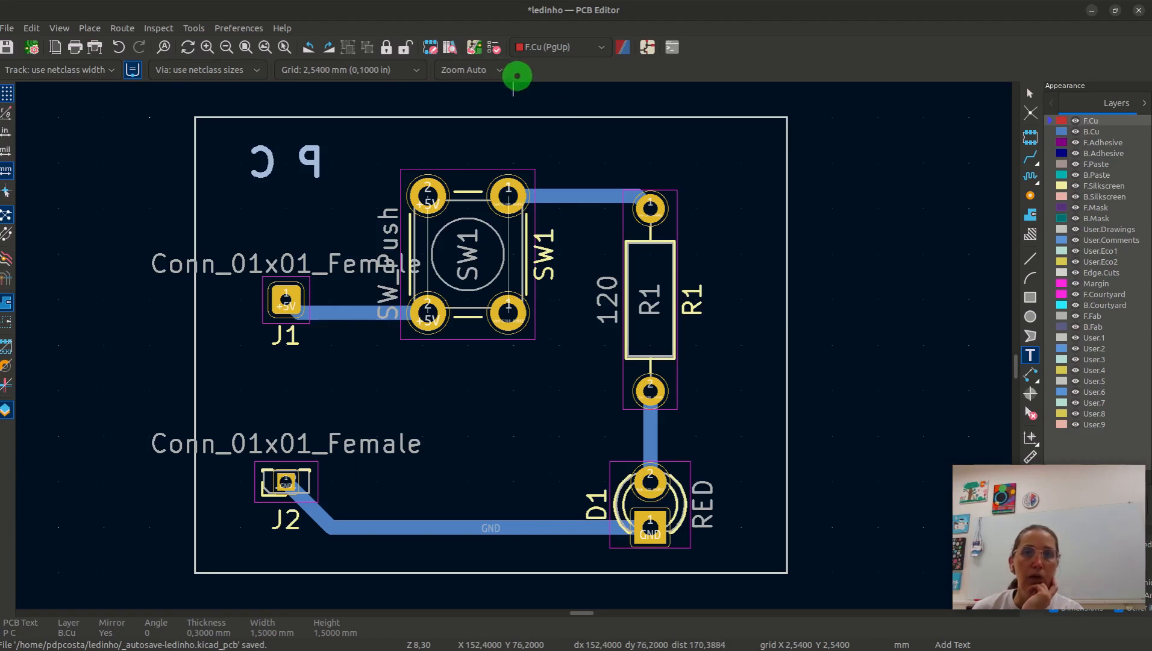
Check the schematic, return to the PCB layout and briefly review the populated board in the 3D viewer
click(648, 49)
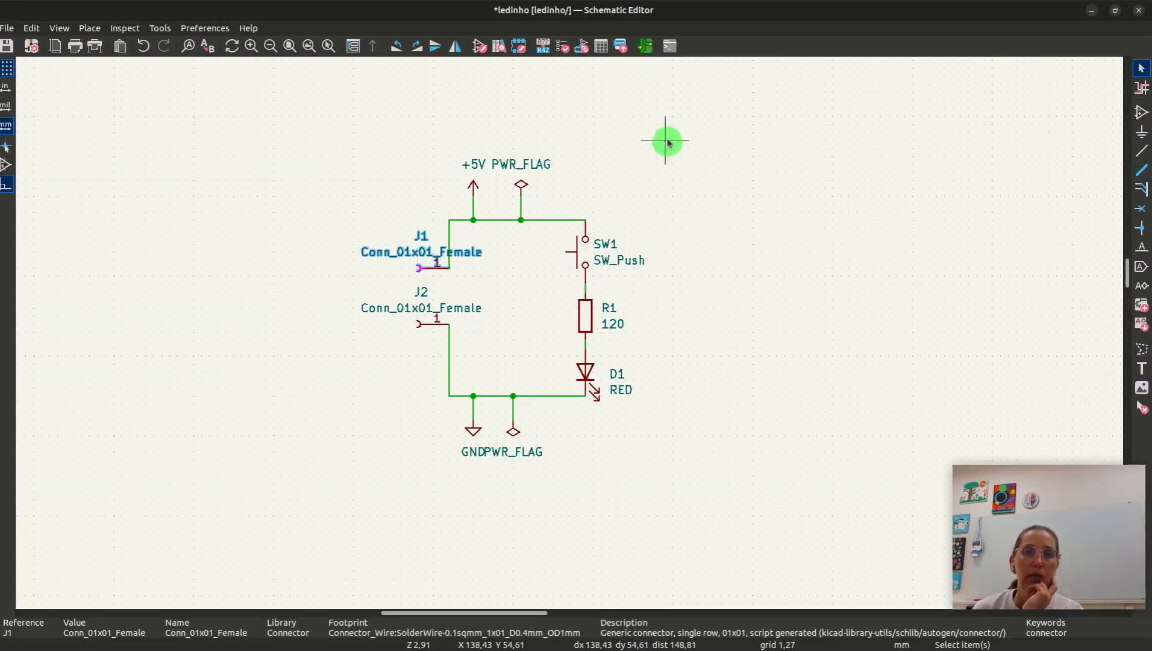
click(644, 47)
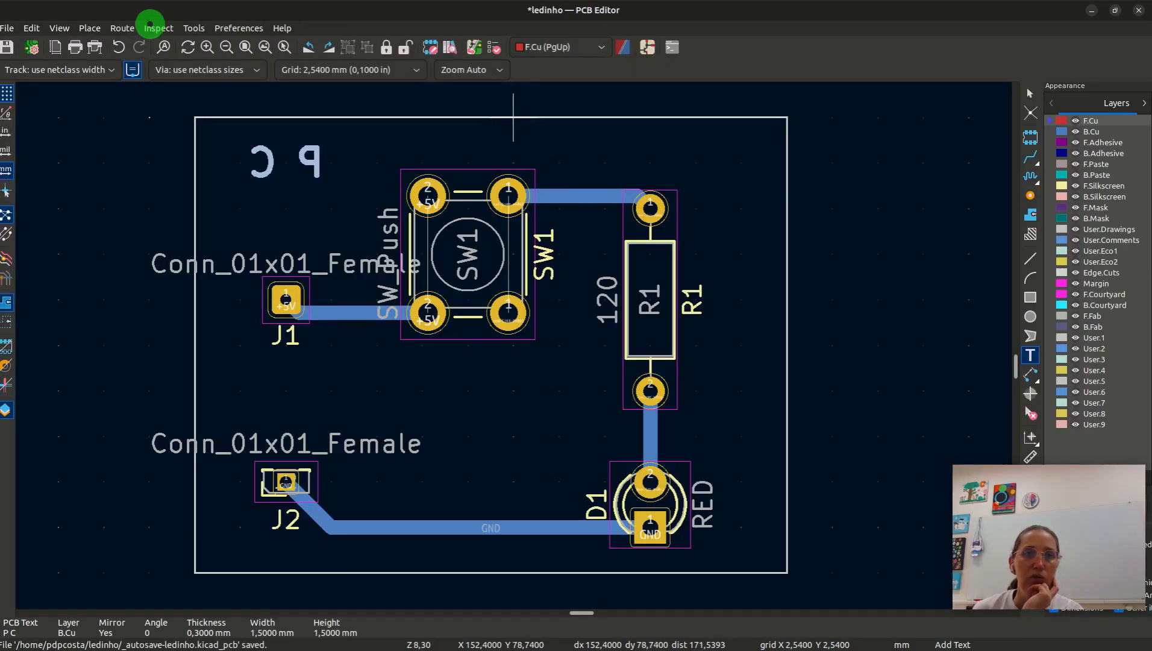
click(58, 28)
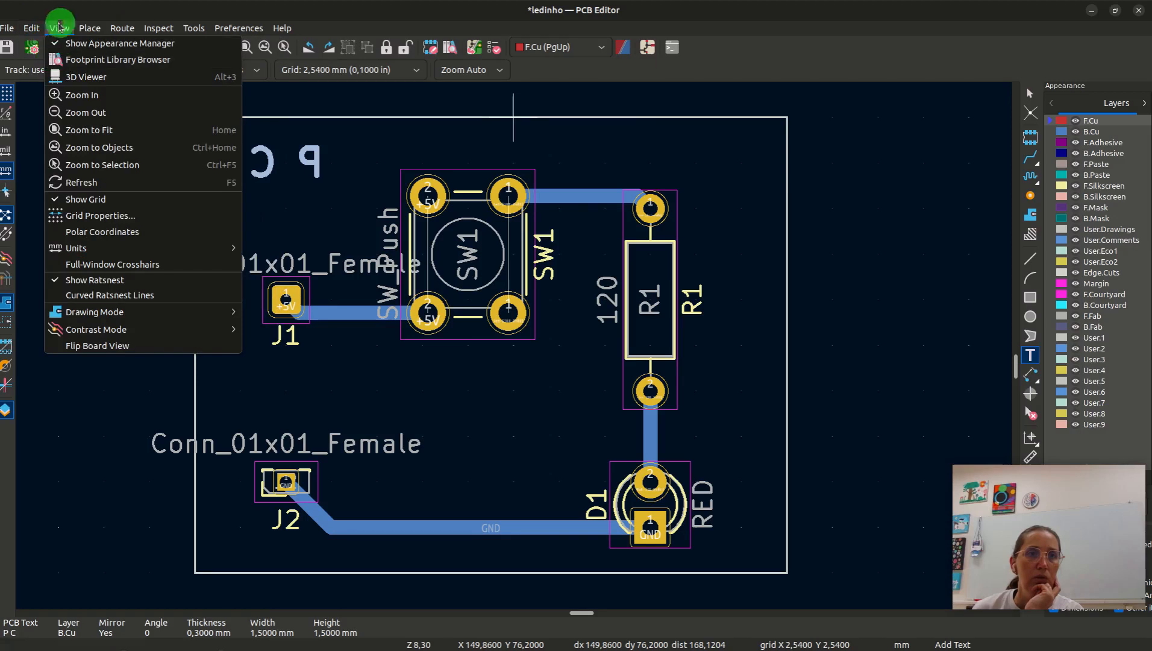
click(59, 77)
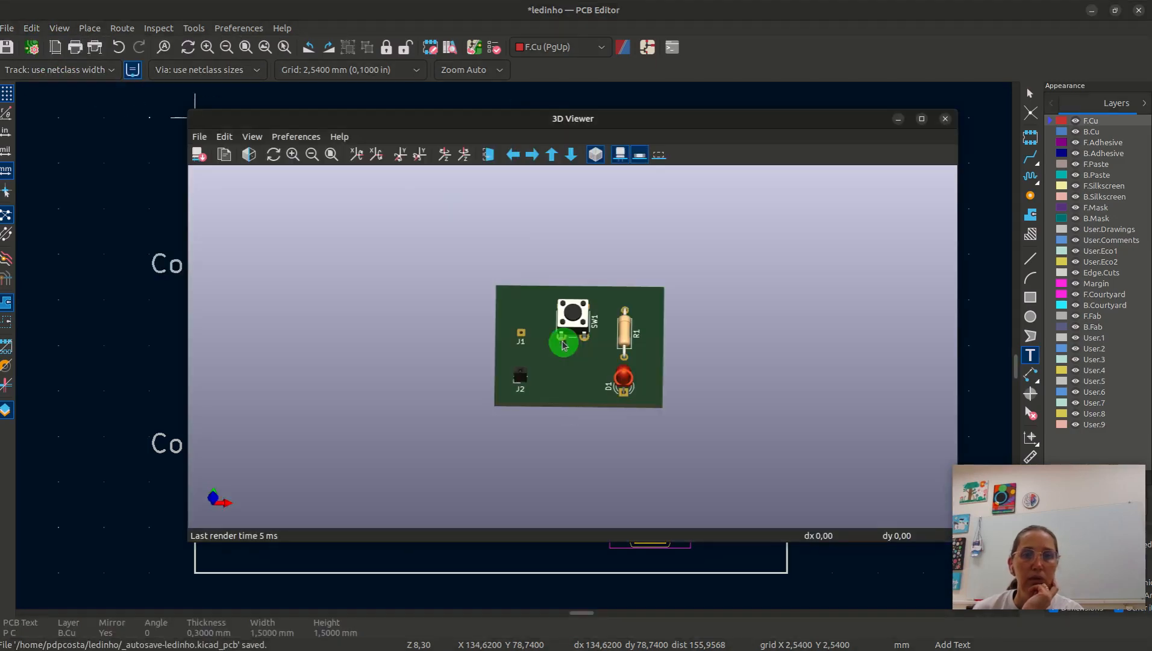
click(946, 118)
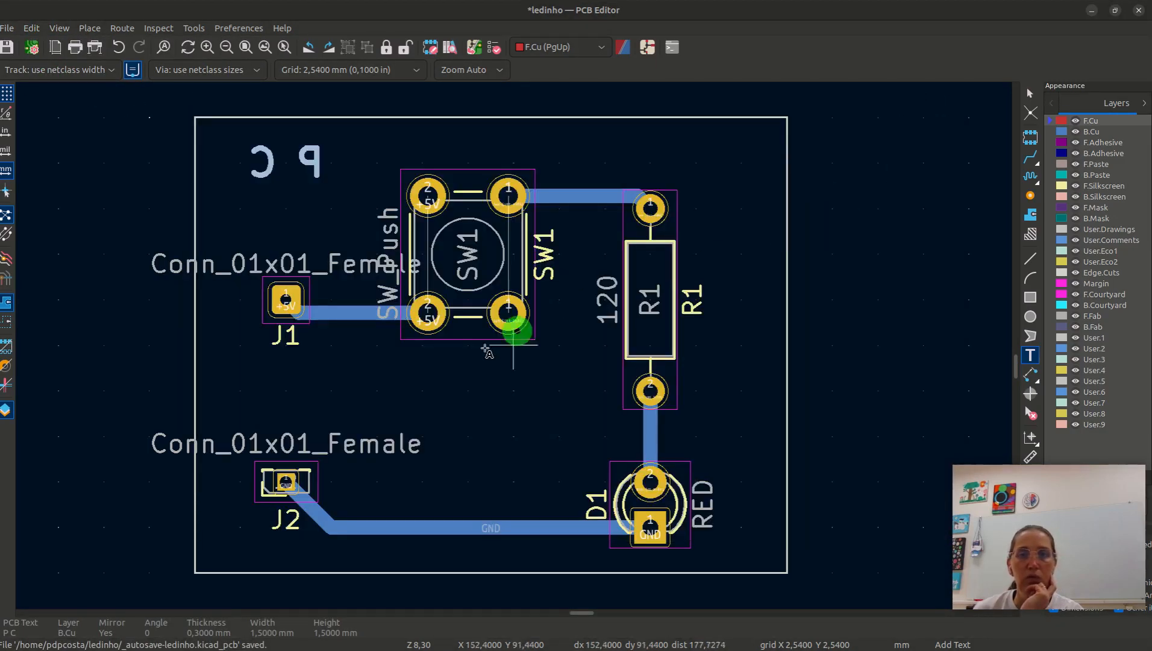
Return to the schematic, compare the footprints of connectors J1 and J2, and view J2's footprint field
click(645, 49)
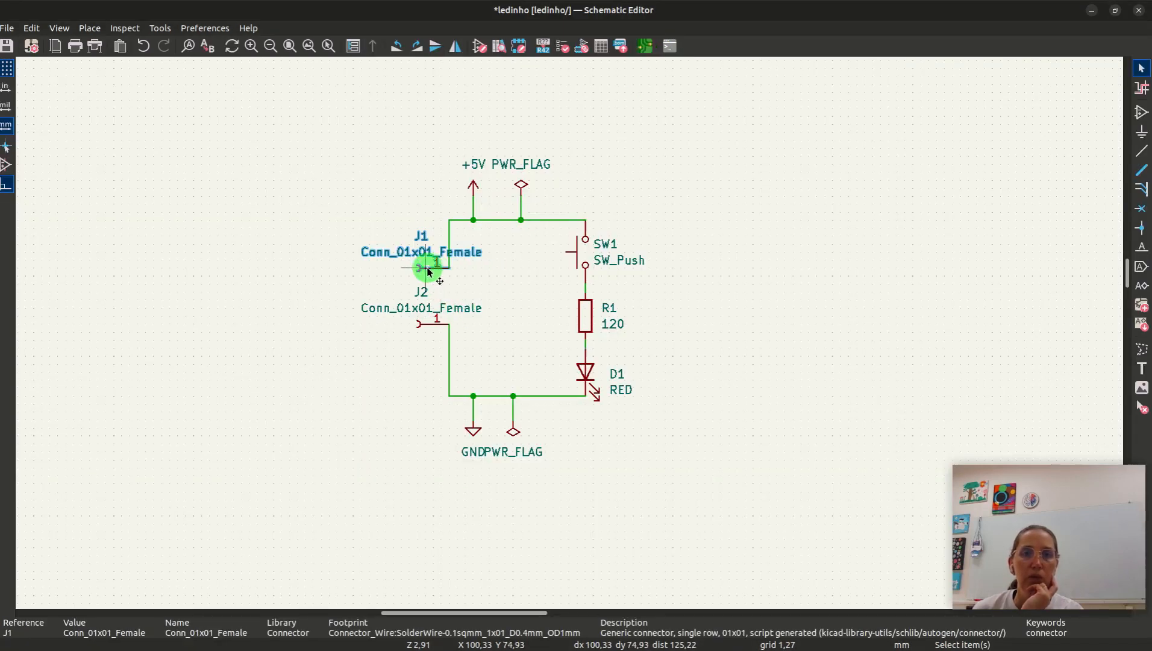
click(428, 324)
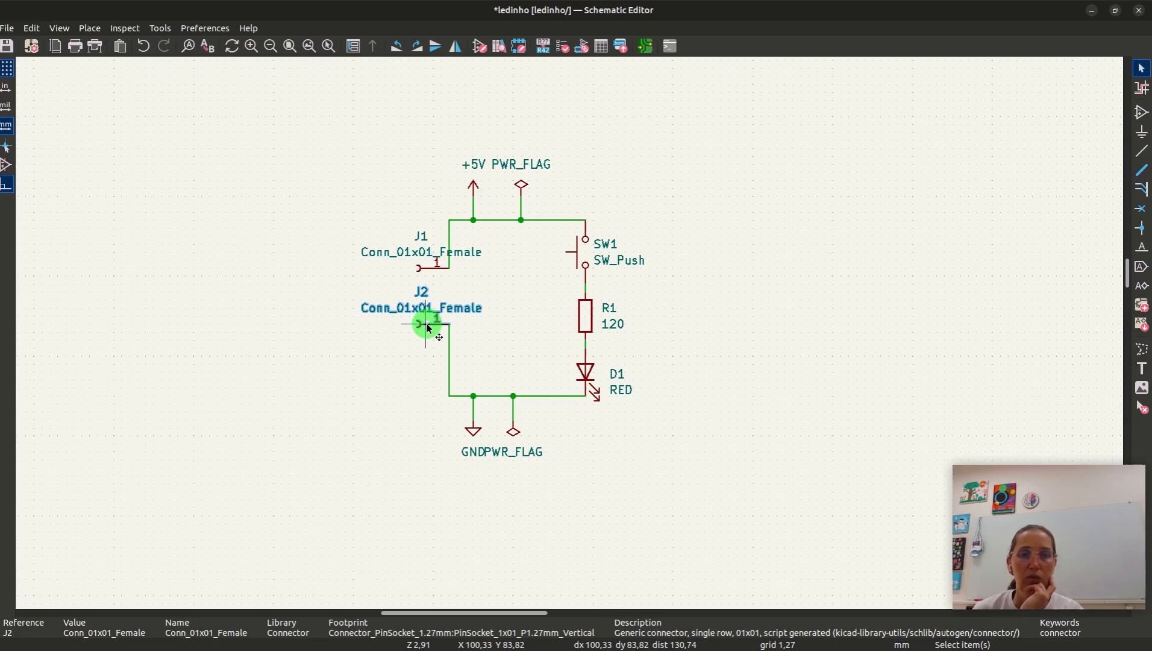
key(f)
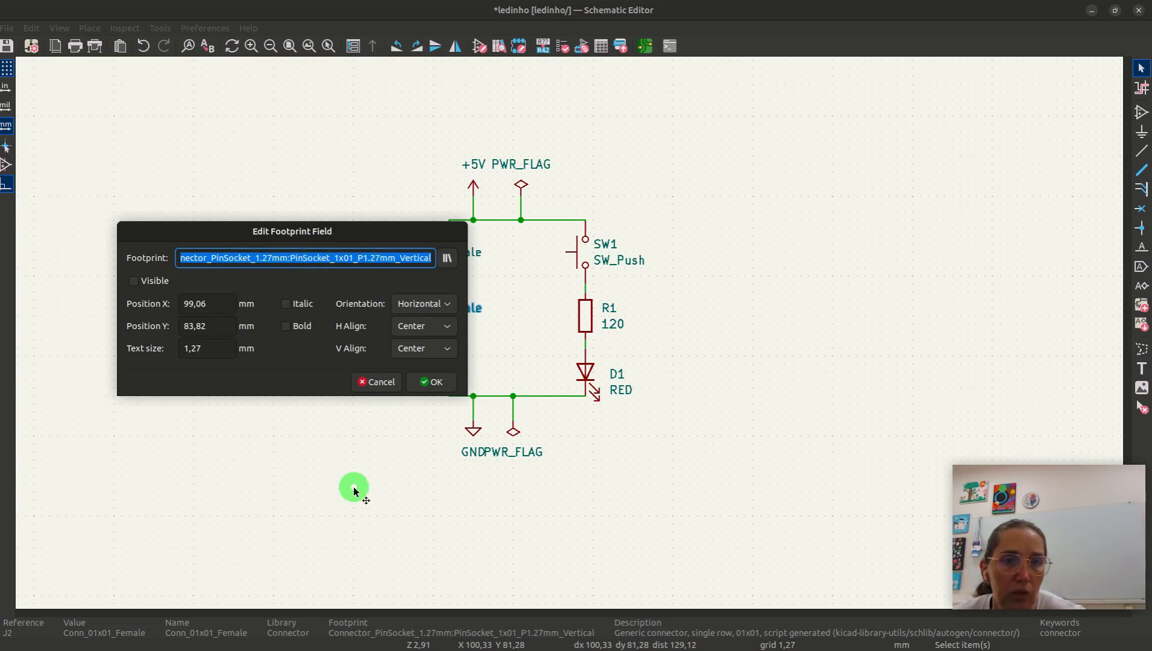
click(449, 382)
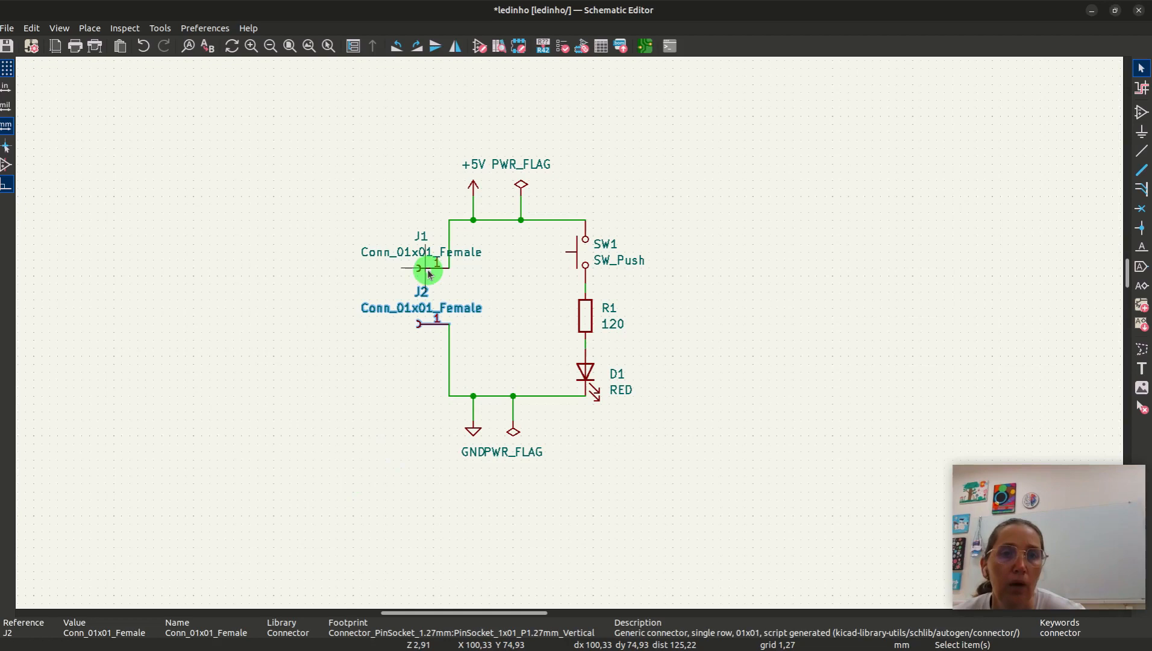
Assign the footprint PinSocket_1x01_P1.27mm_Vertical from the Connector_PinSocket_1.27mm library to connector J1
click(429, 273)
key(f)
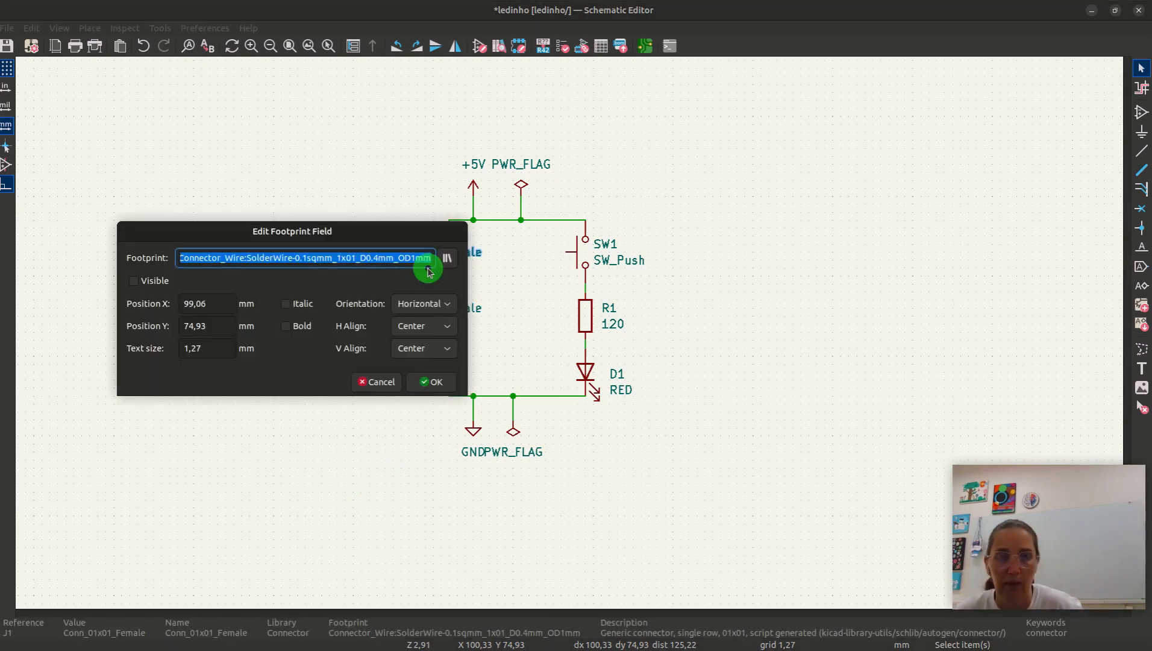
click(449, 258)
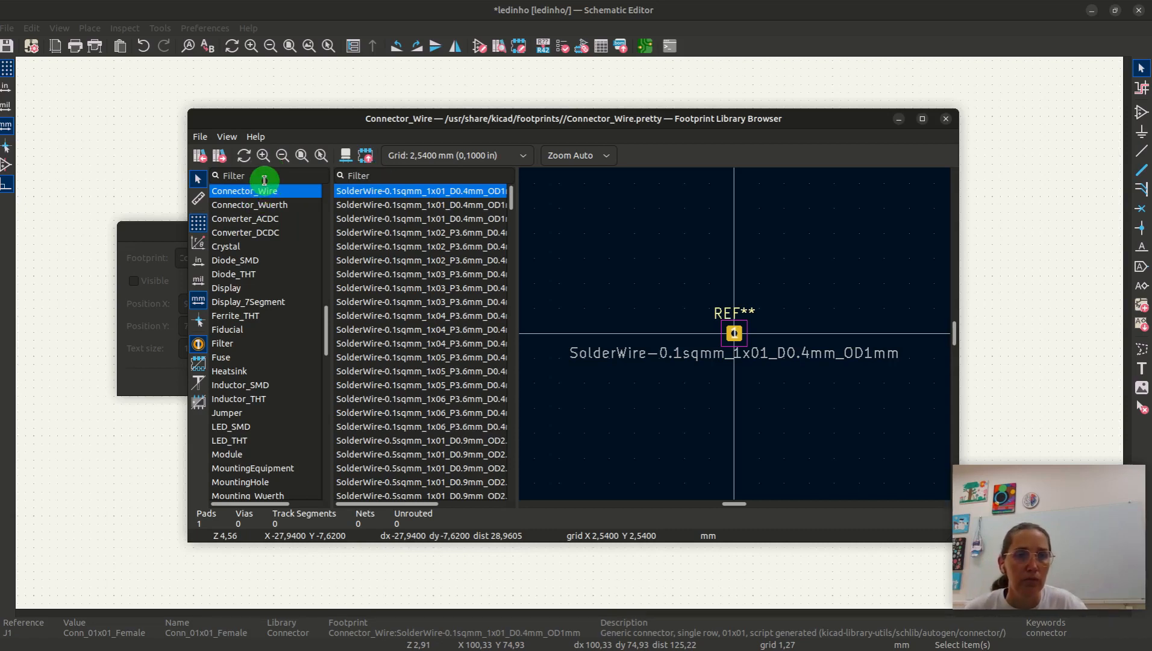
click(264, 176)
text(pin)
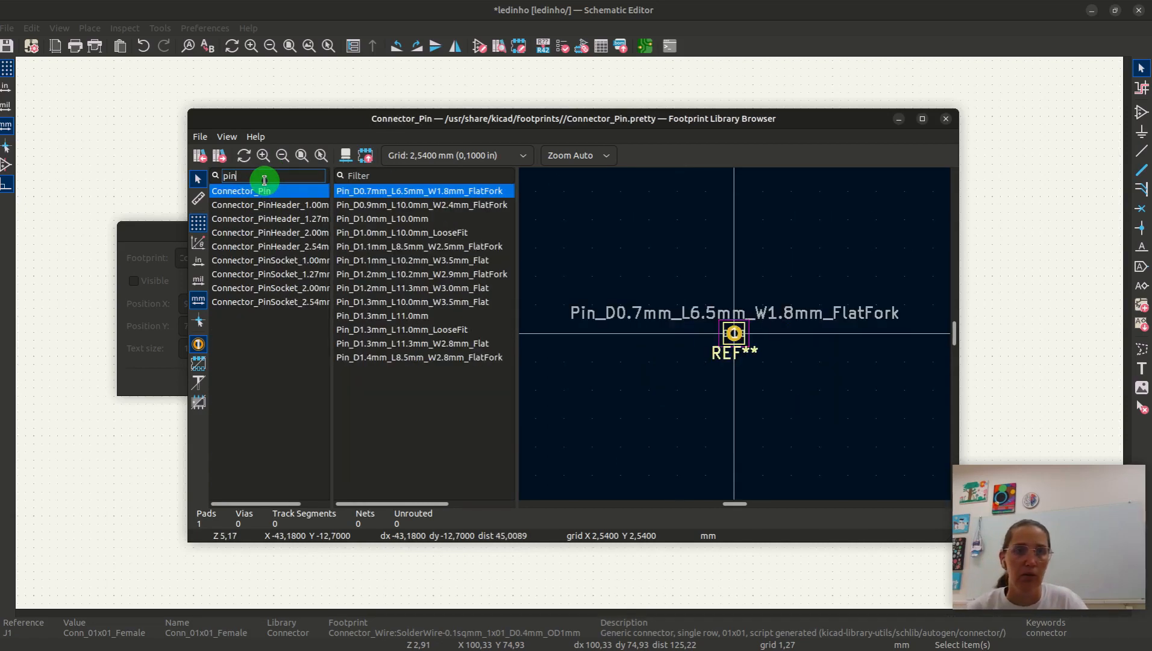
click(271, 275)
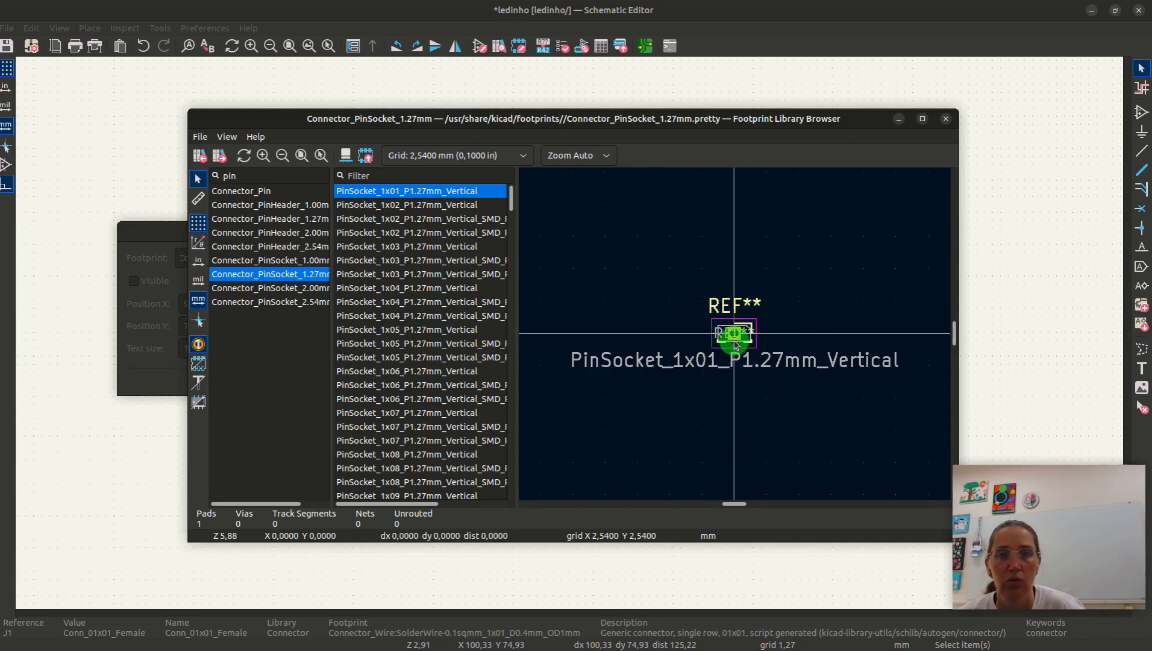
double_click(401, 197)
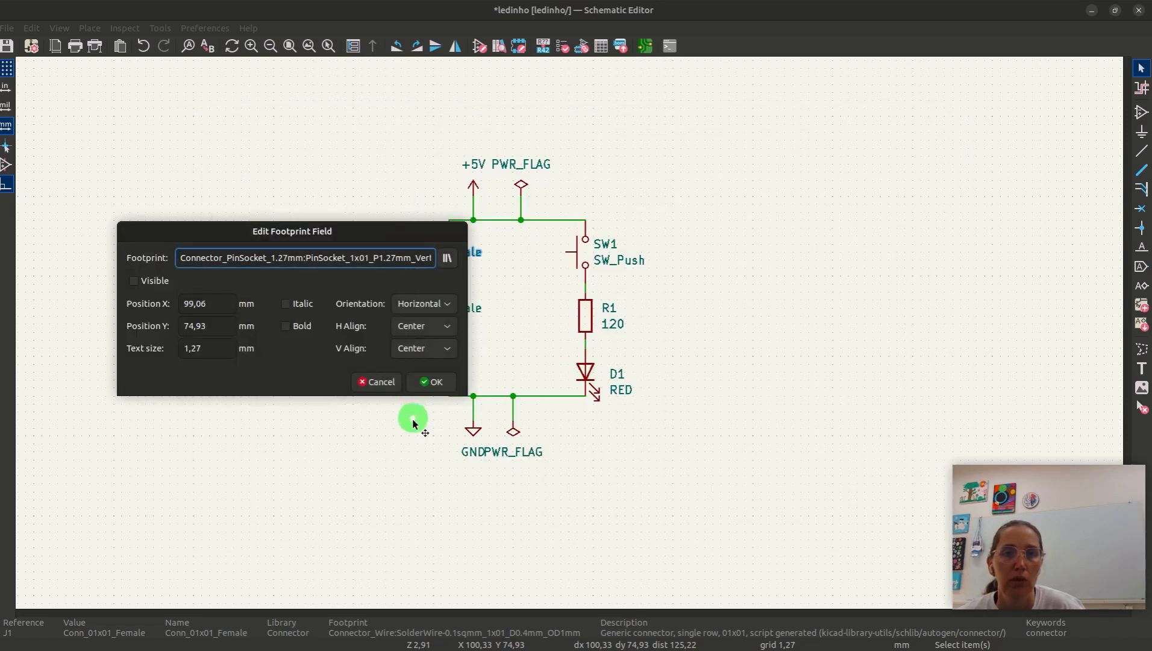
click(430, 382)
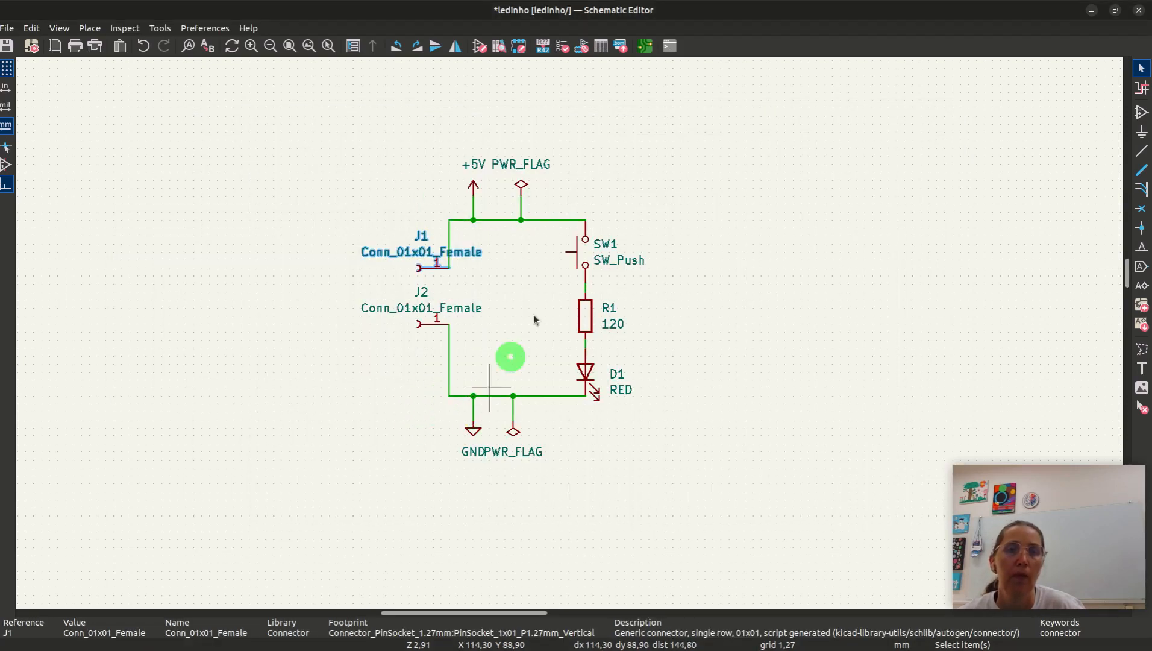
Switch to the PCB layout and update it from the schematic, replacing footprints with those specified there
click(644, 46)
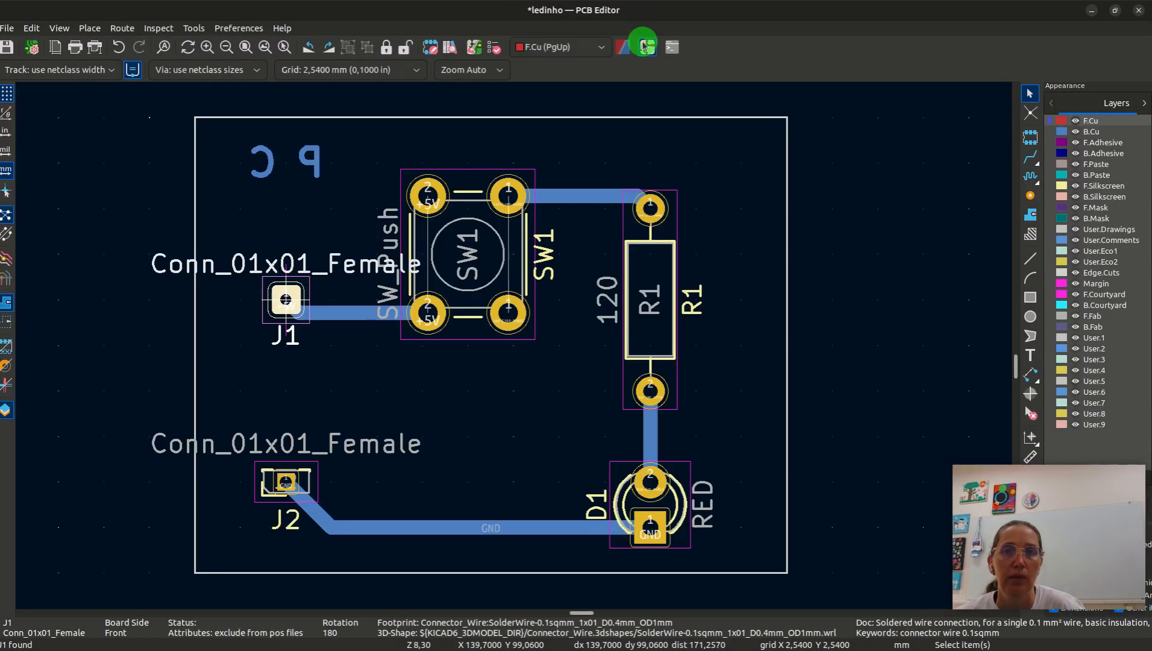
click(475, 47)
click(756, 482)
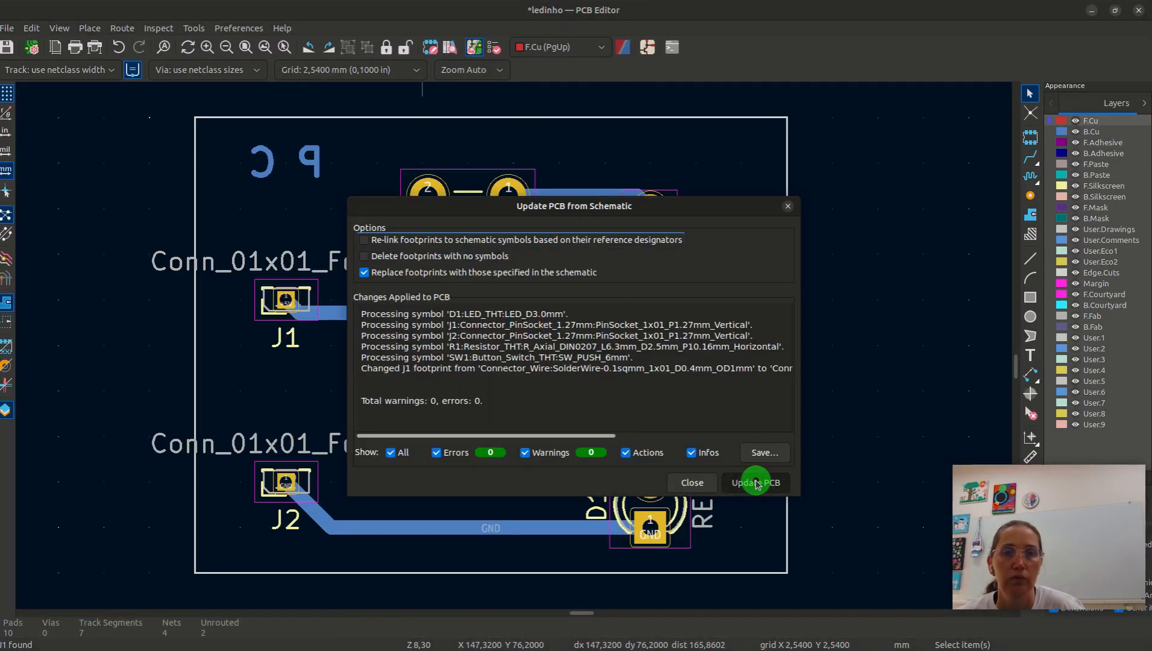
click(702, 480)
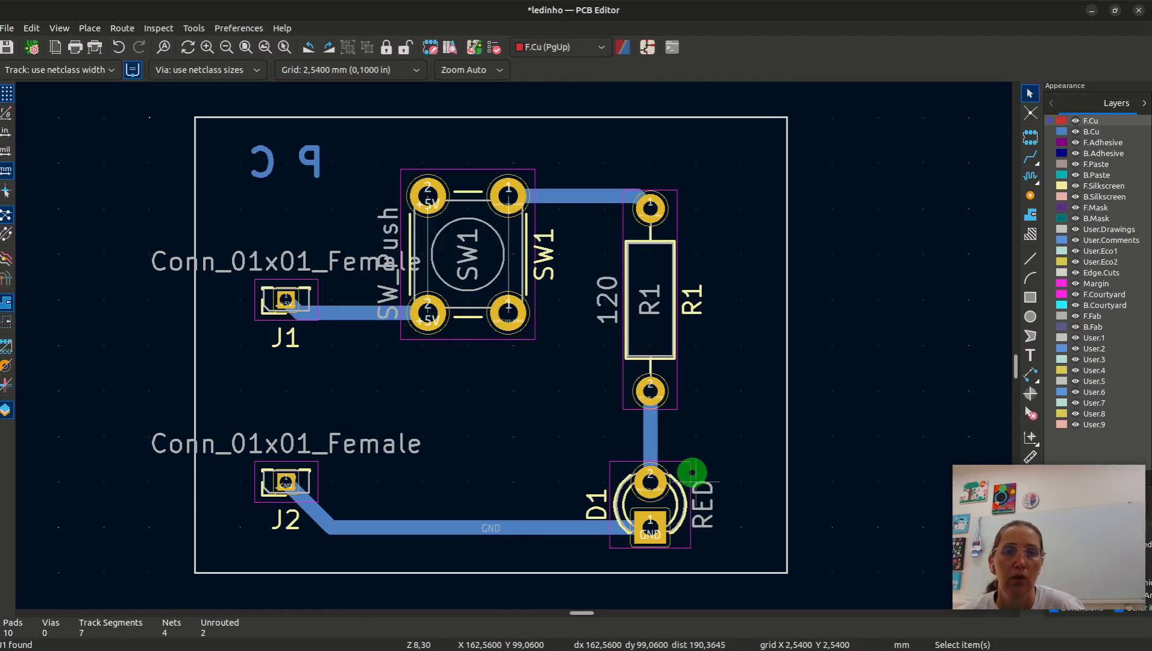
Examine the populated board in the 3D viewer from the front, back and at an angle, including J1 and J2, and close the viewer
click(56, 26)
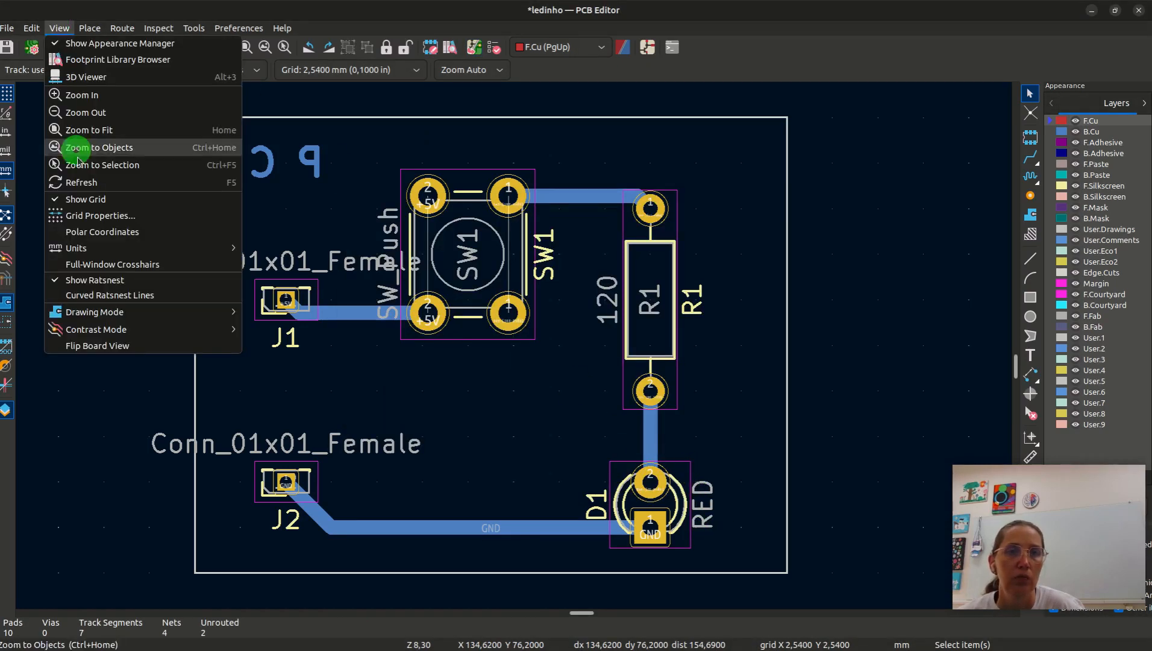
click(90, 77)
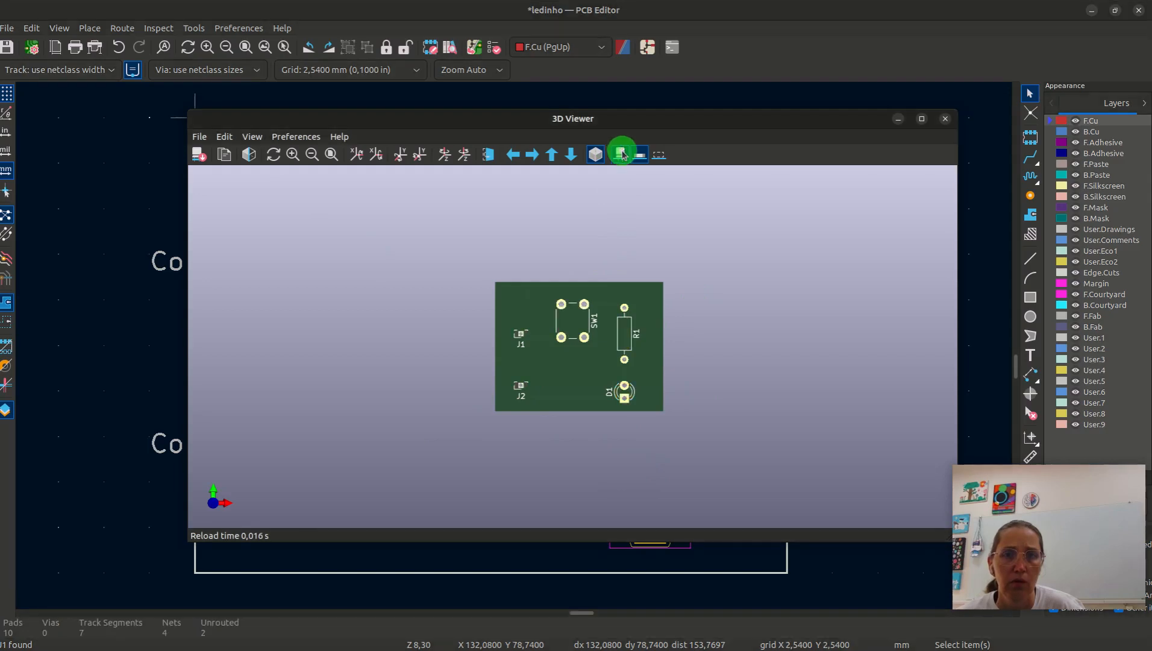
drag(572, 319, 469, 311)
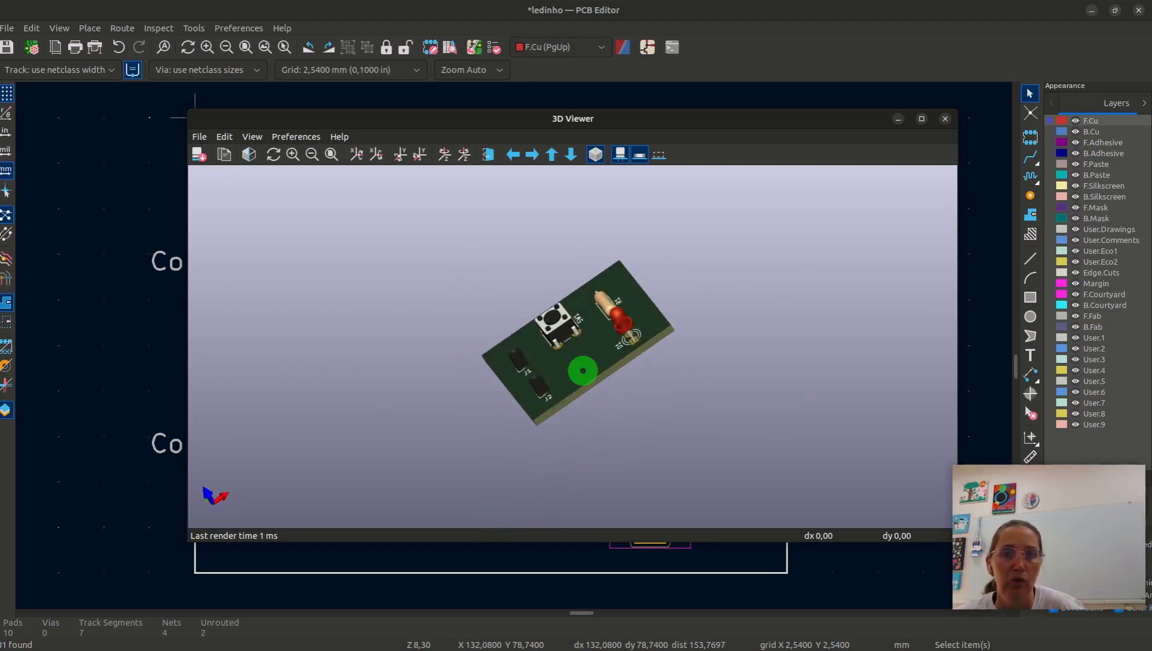
drag(548, 411, 581, 262)
scroll(566, 342, up, 5)
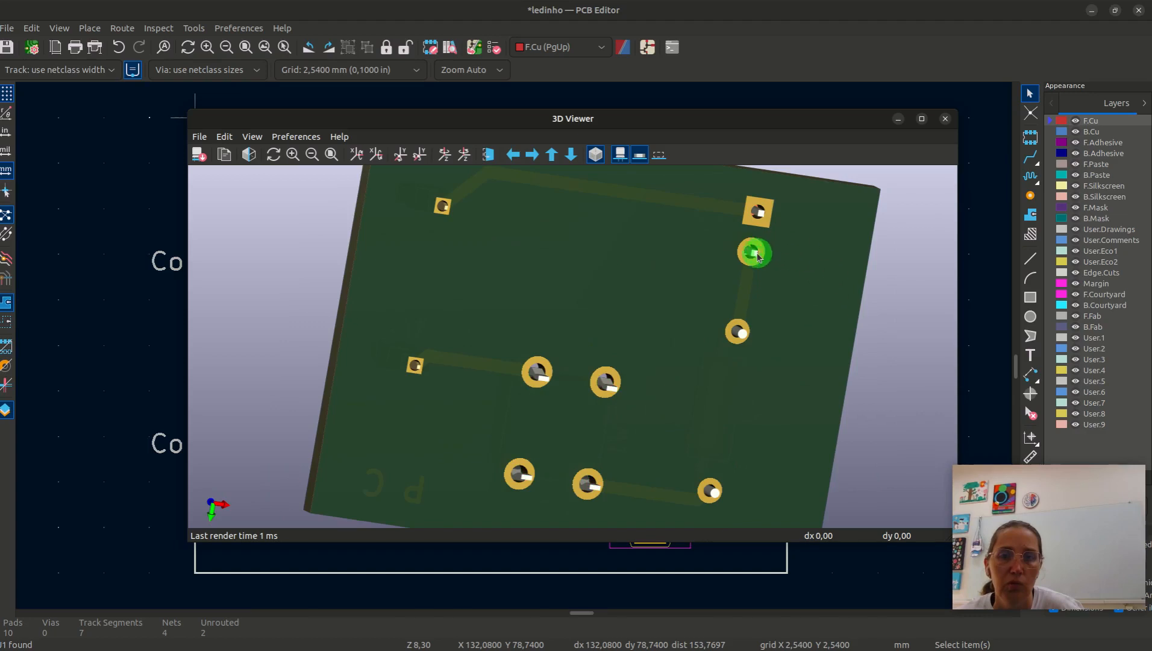
drag(596, 226, 595, 546)
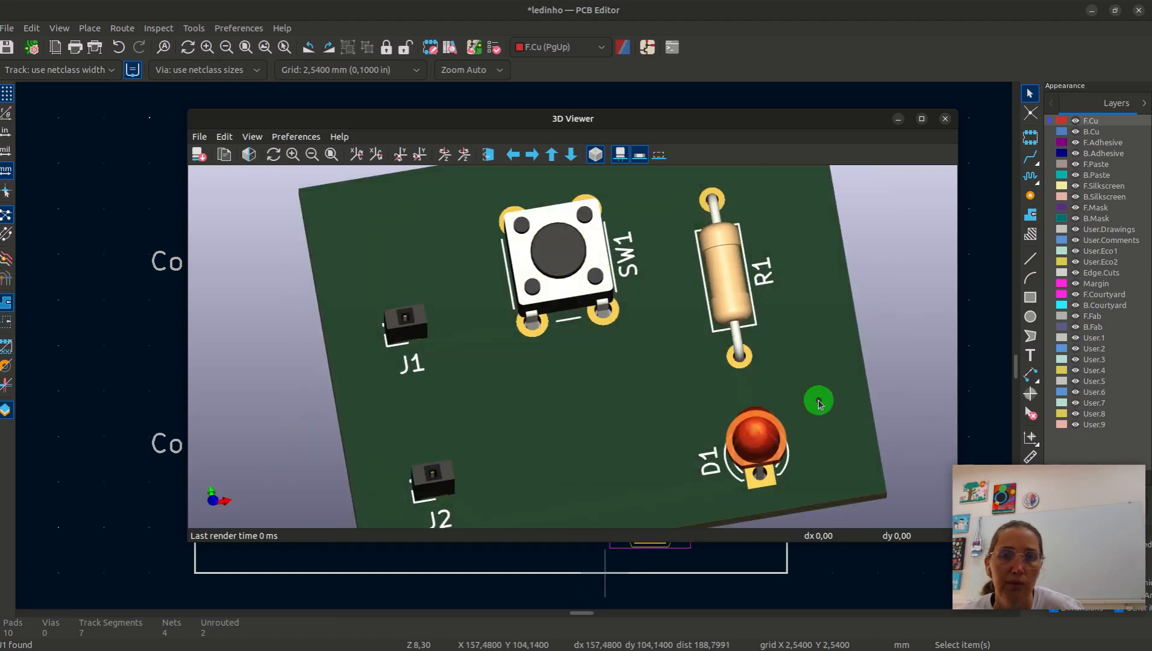
drag(740, 467, 391, 336)
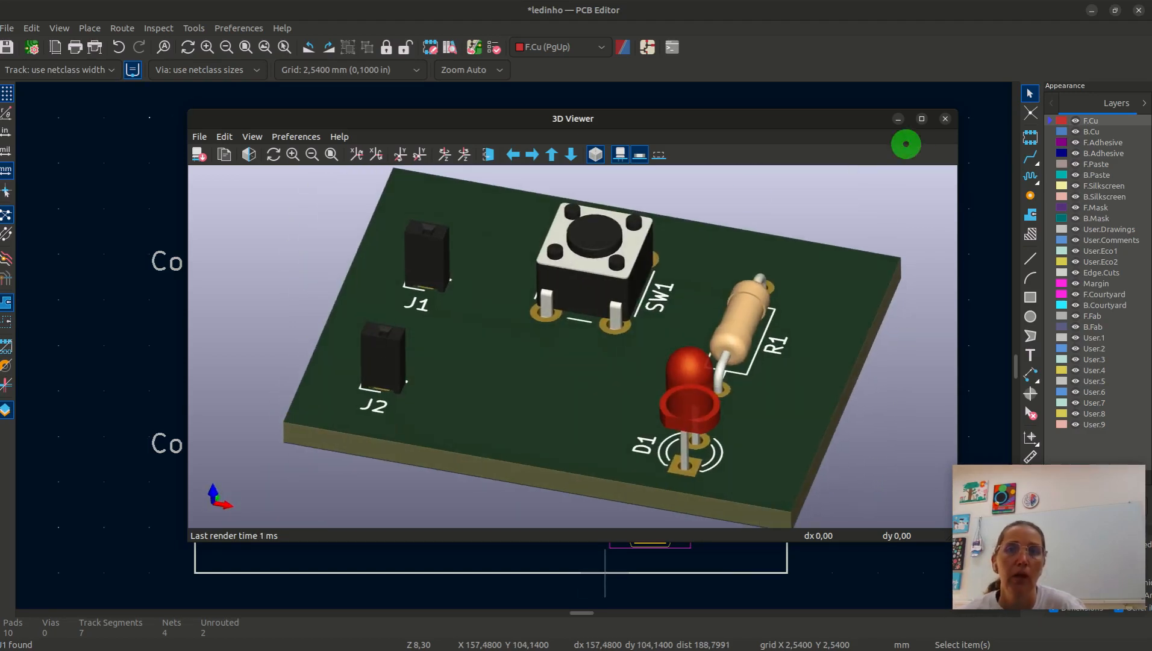
click(946, 123)
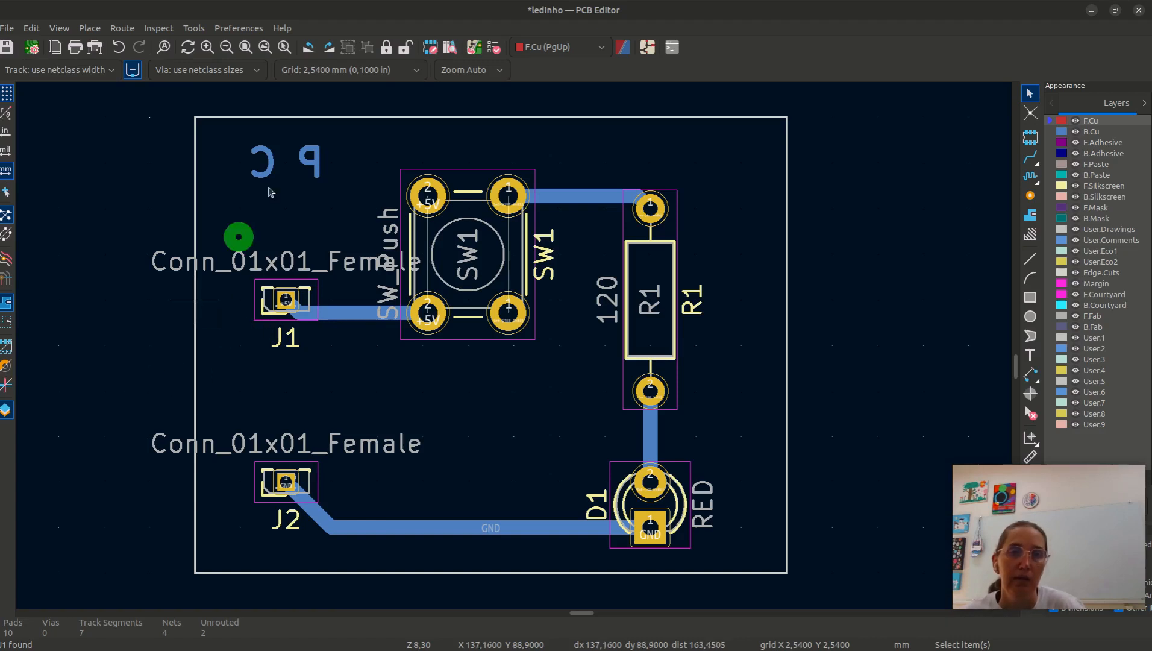
Review the layers for fabrication output, generate the Excellon drill file and plot the board layers in Gerber format
click(7, 28)
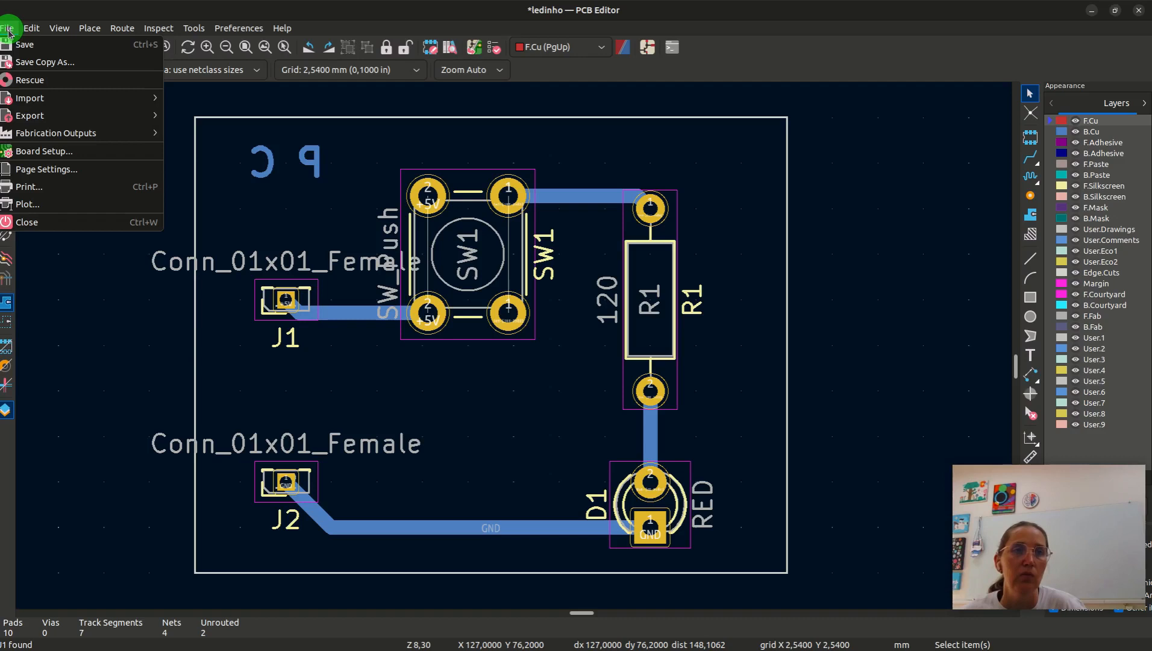
mouse_move(34, 139)
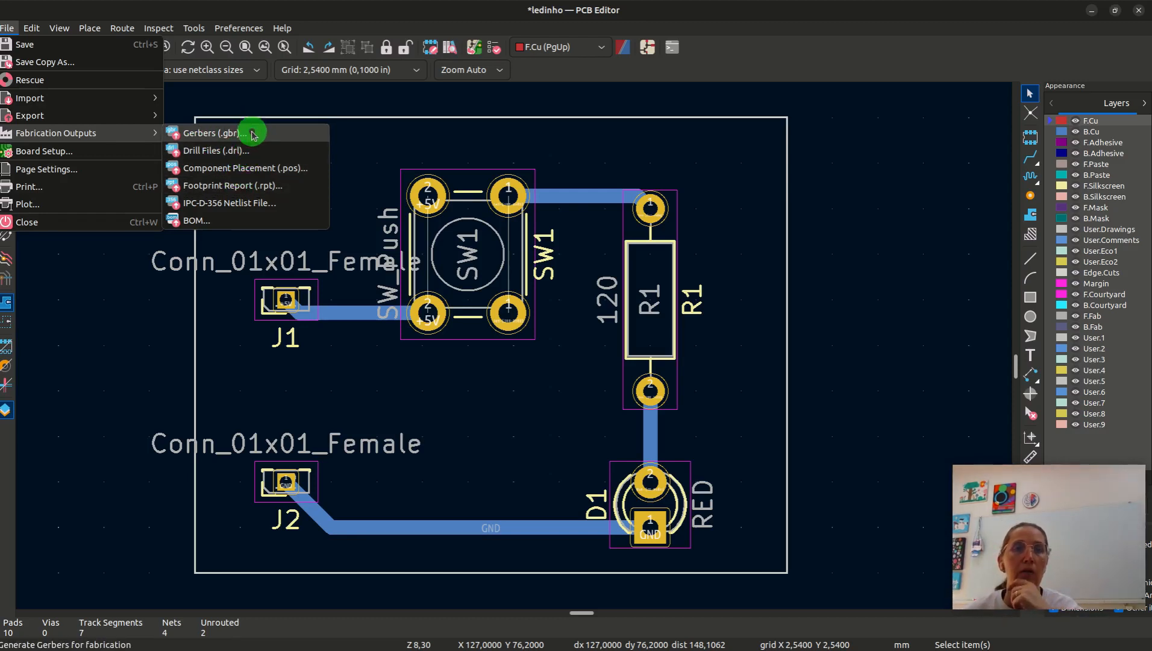
click(222, 134)
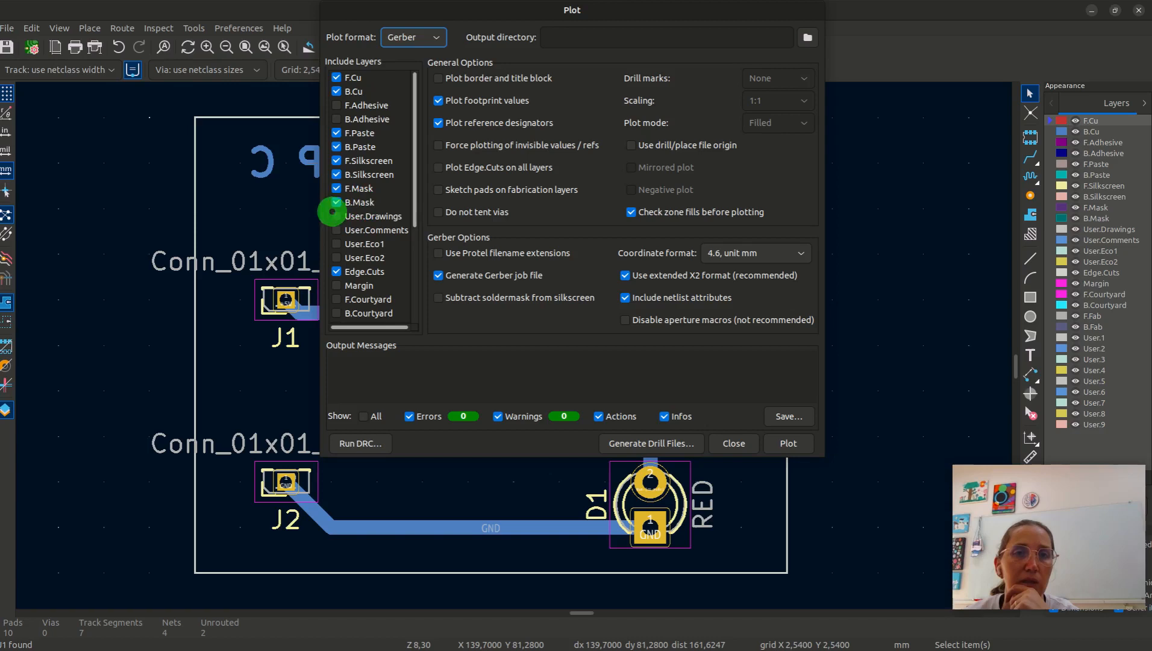
click(337, 133)
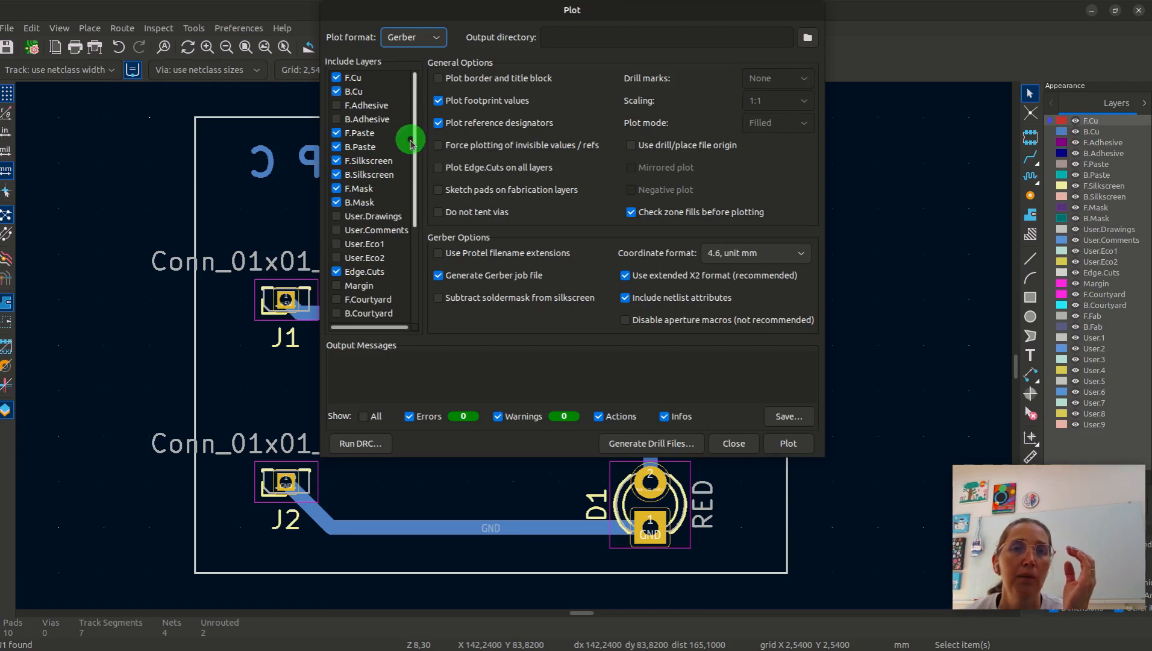
drag(415, 146, 414, 198)
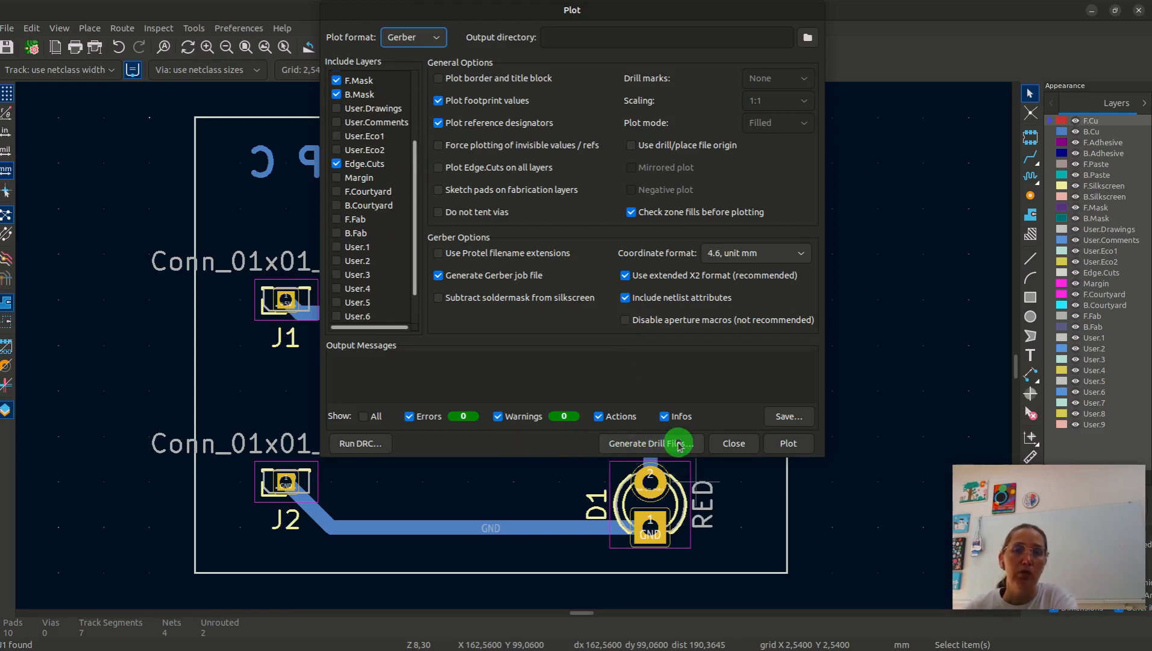
click(633, 443)
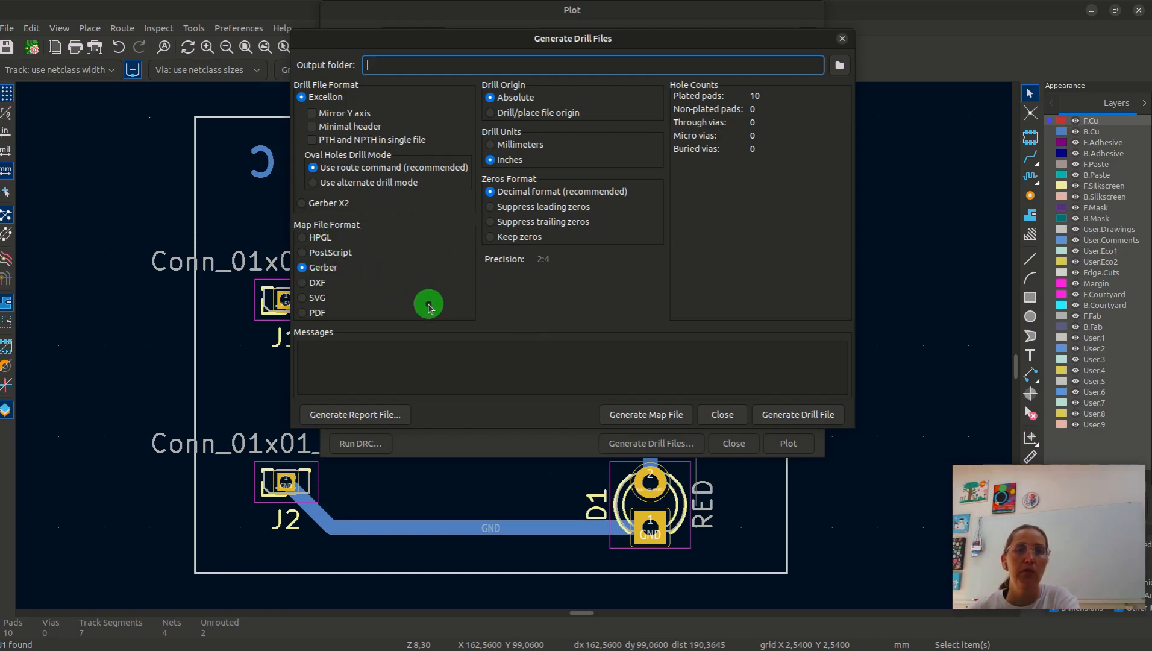
click(792, 414)
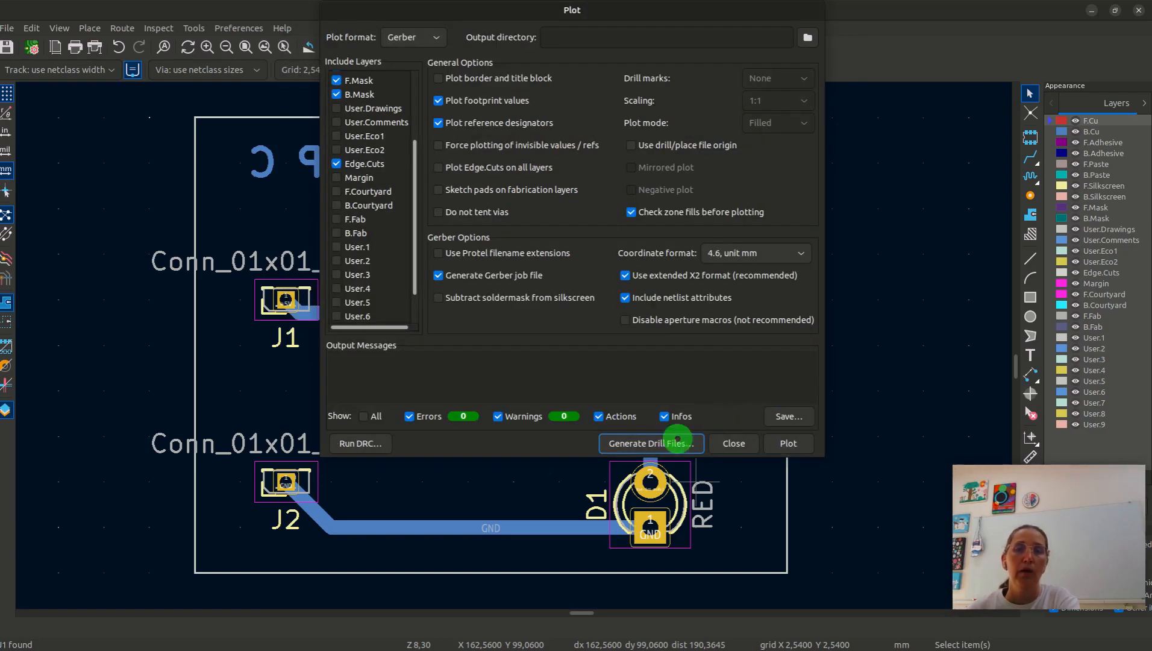
click(789, 443)
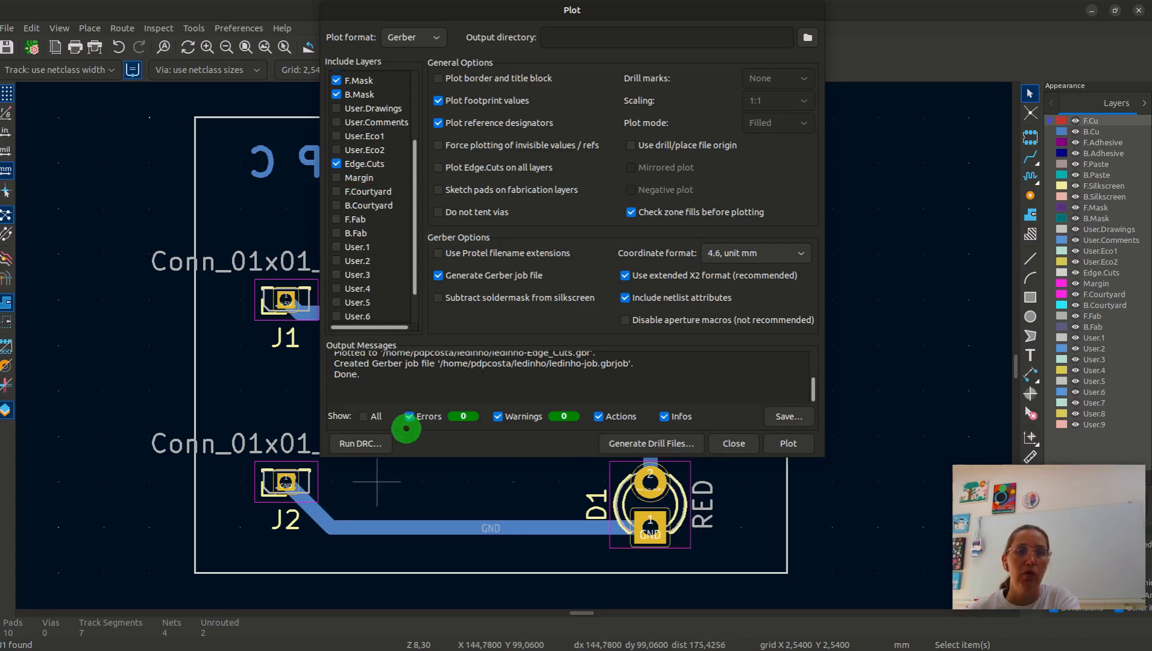
Run the design rule check, examine its unconnected items, and close the check and plot dialogs
click(356, 444)
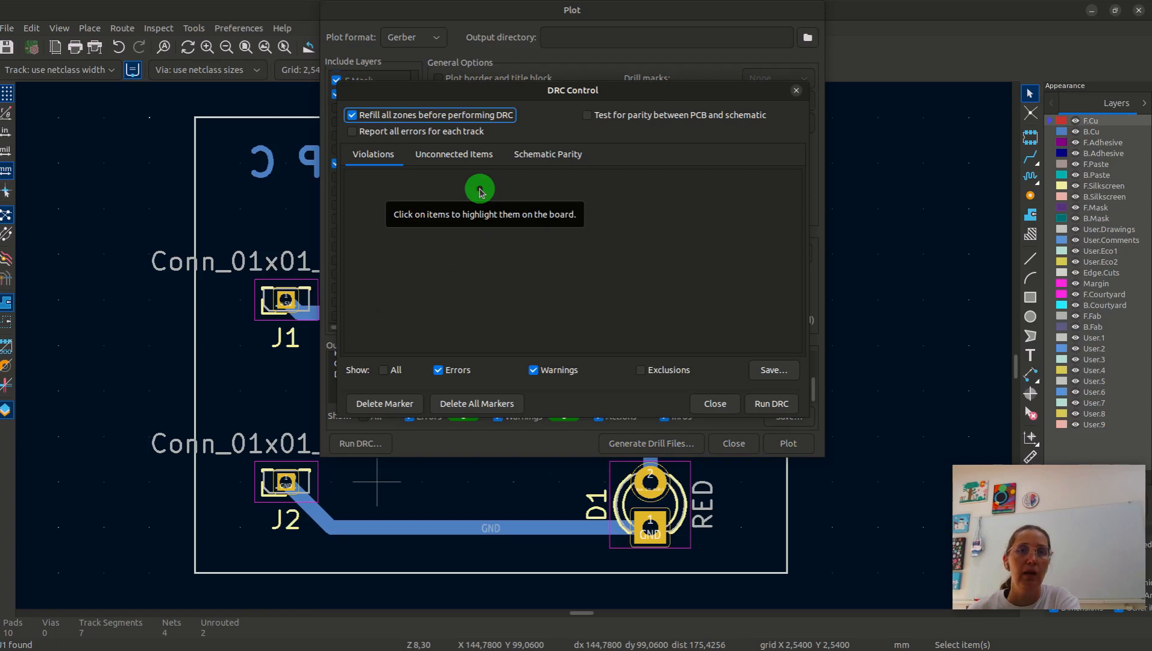
click(780, 409)
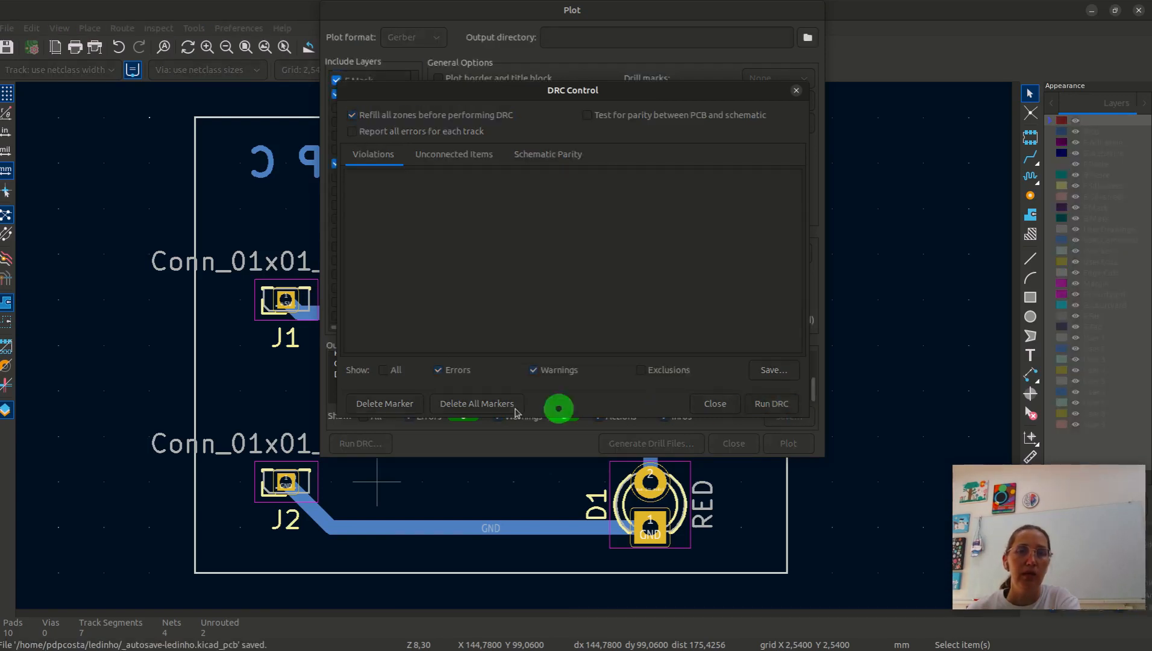
click(473, 405)
click(462, 371)
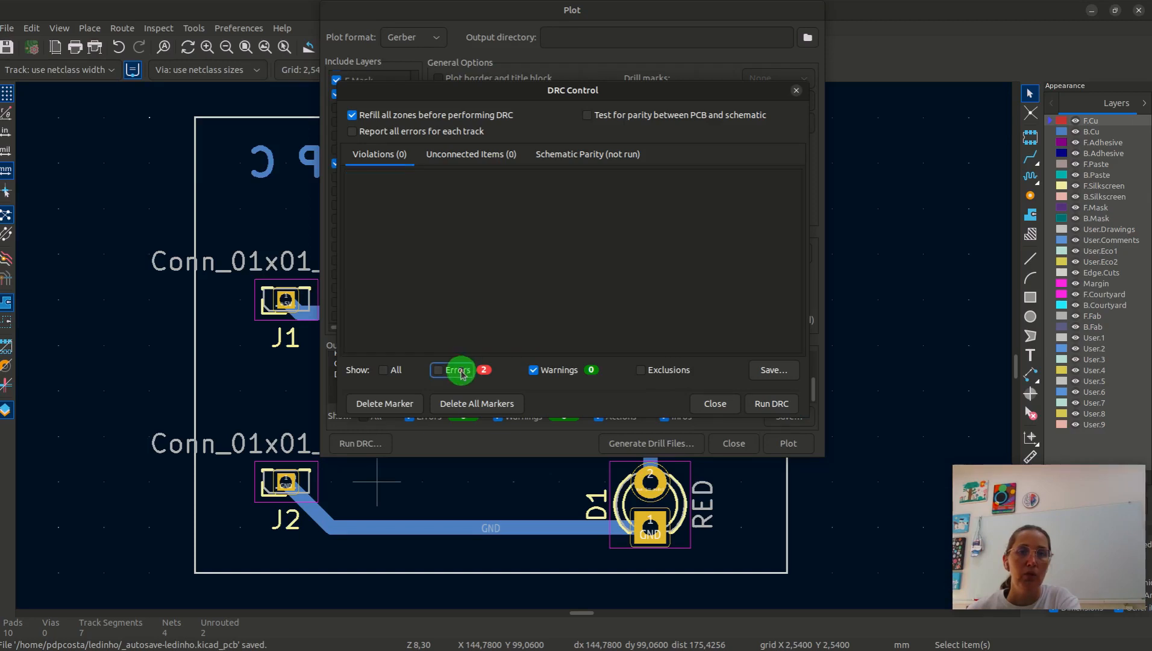
click(461, 373)
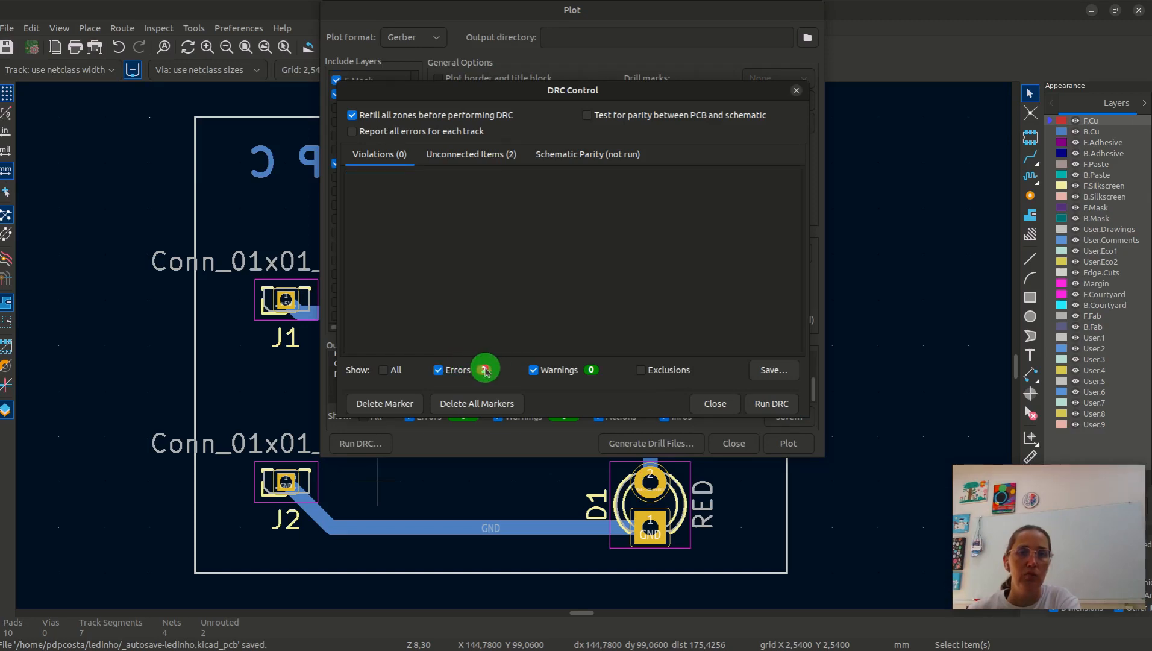
click(471, 155)
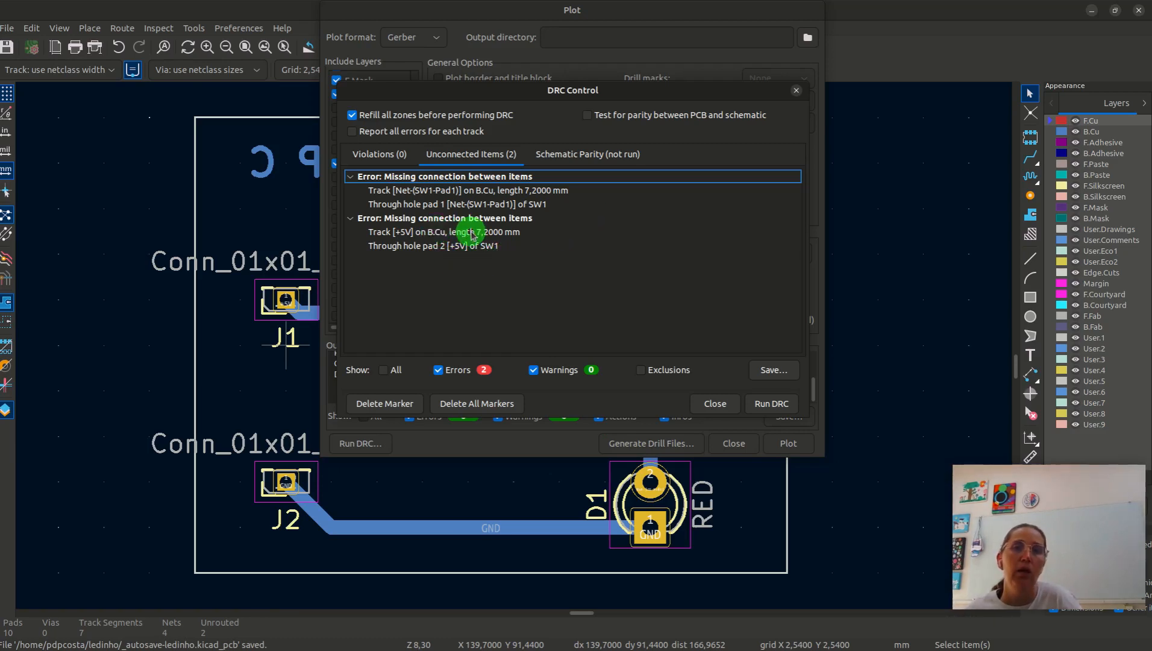
click(715, 403)
click(733, 443)
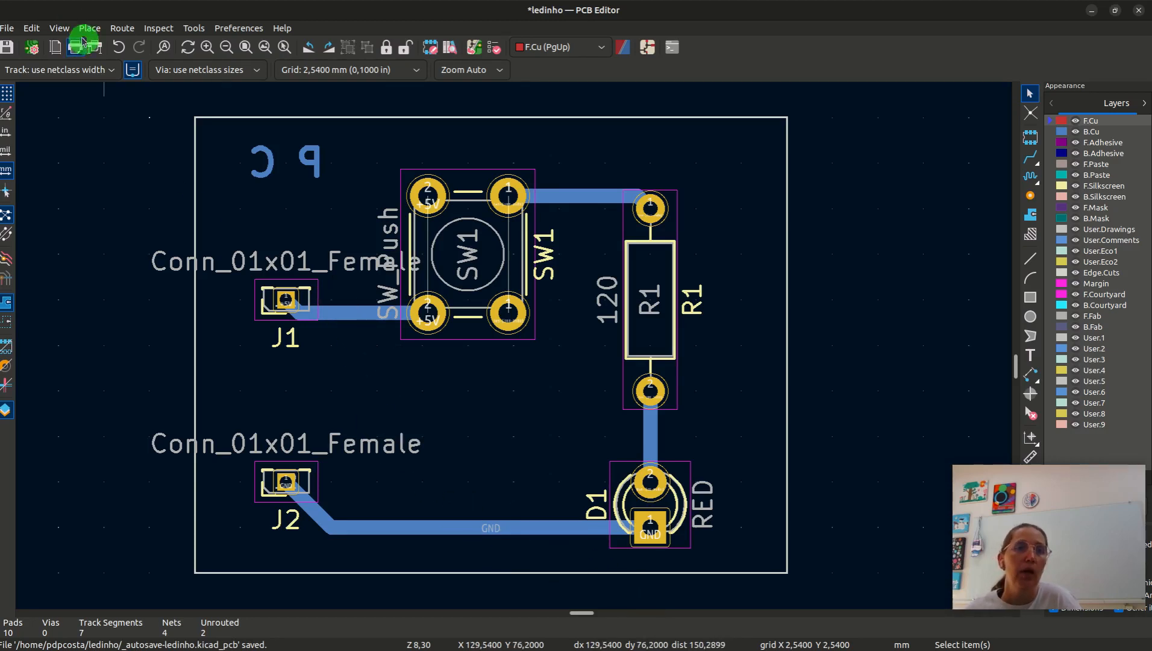
click(7, 28)
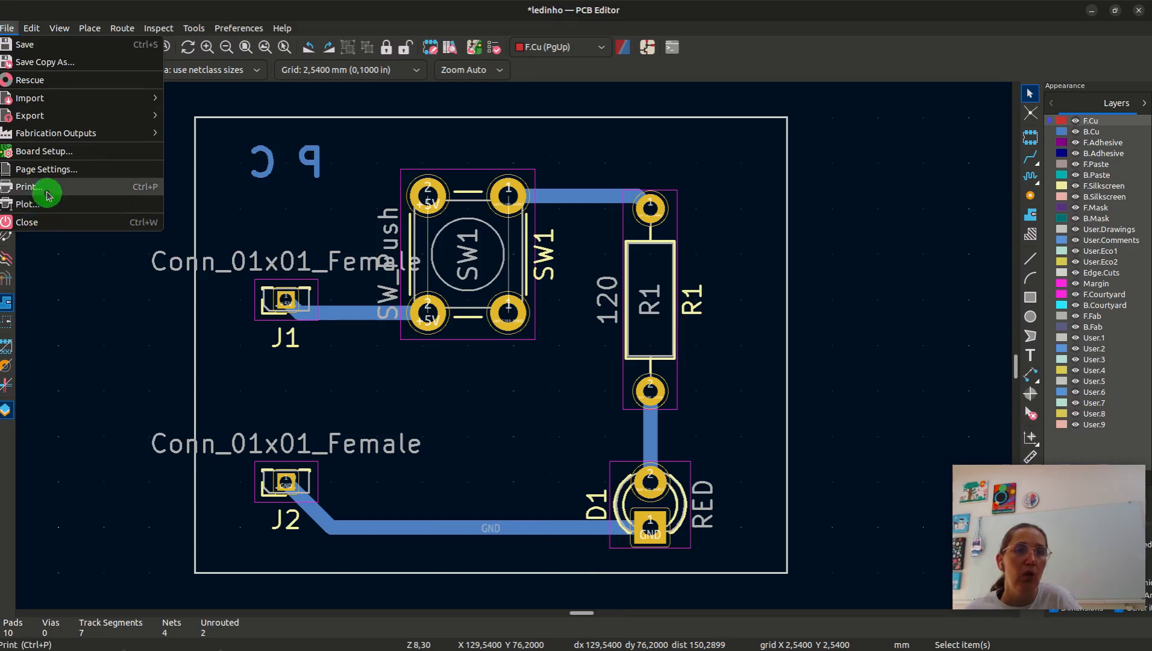
mouse_move(65, 133)
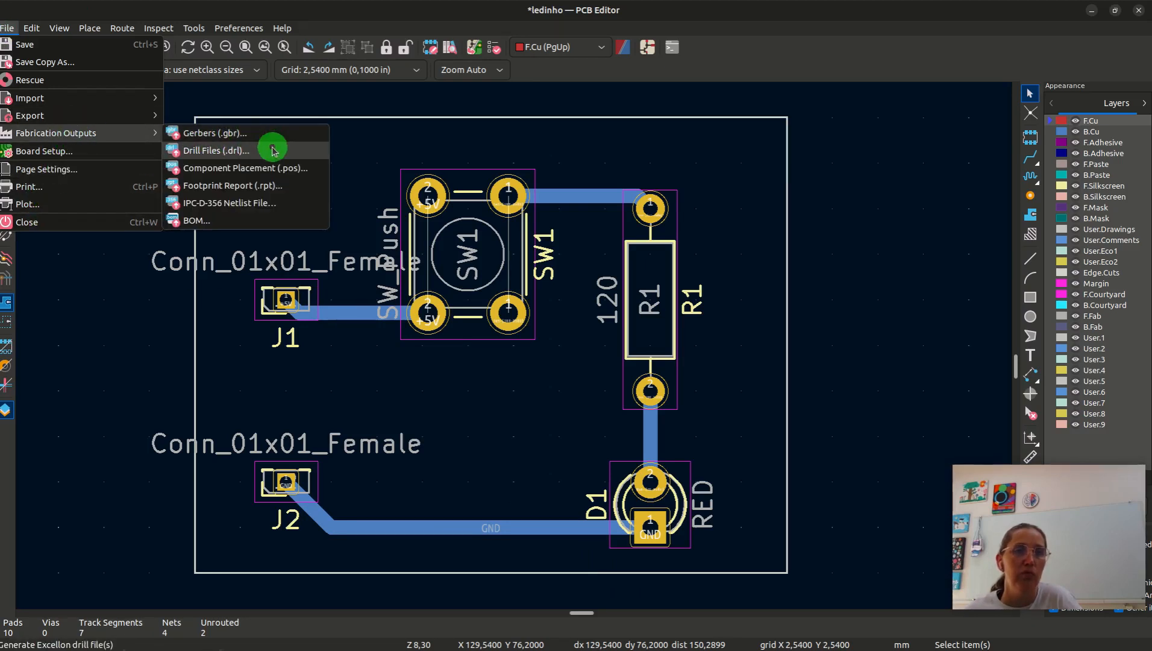
click(376, 470)
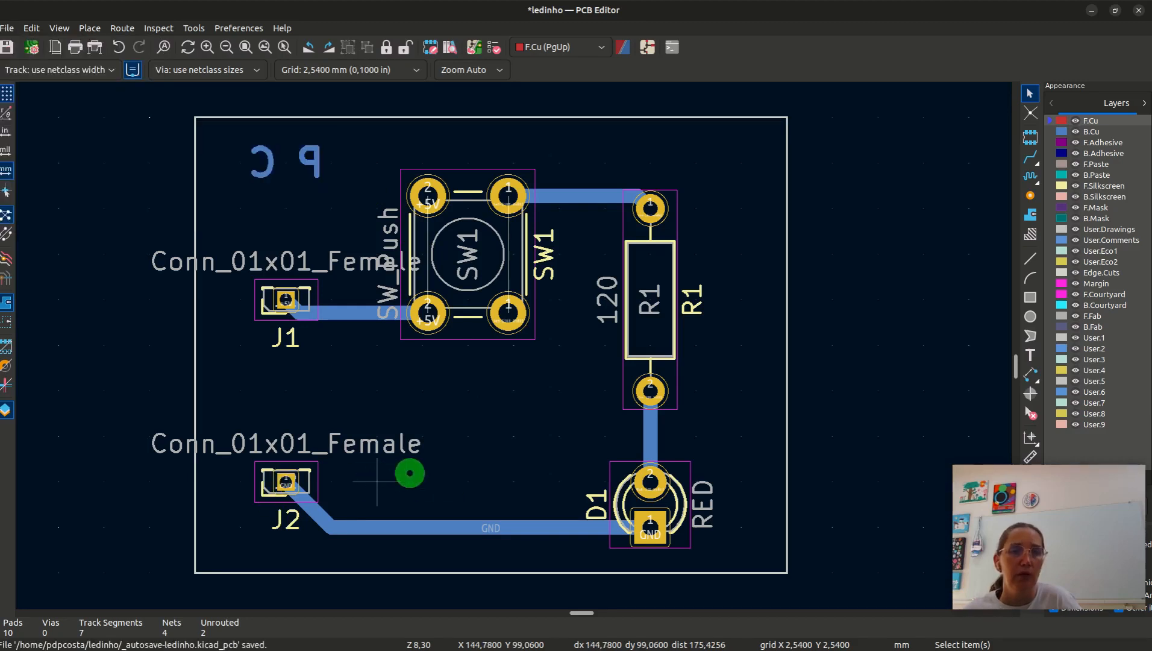
Switch to the ledinho project manager window and examine the project's file list
key(alt+Tab)
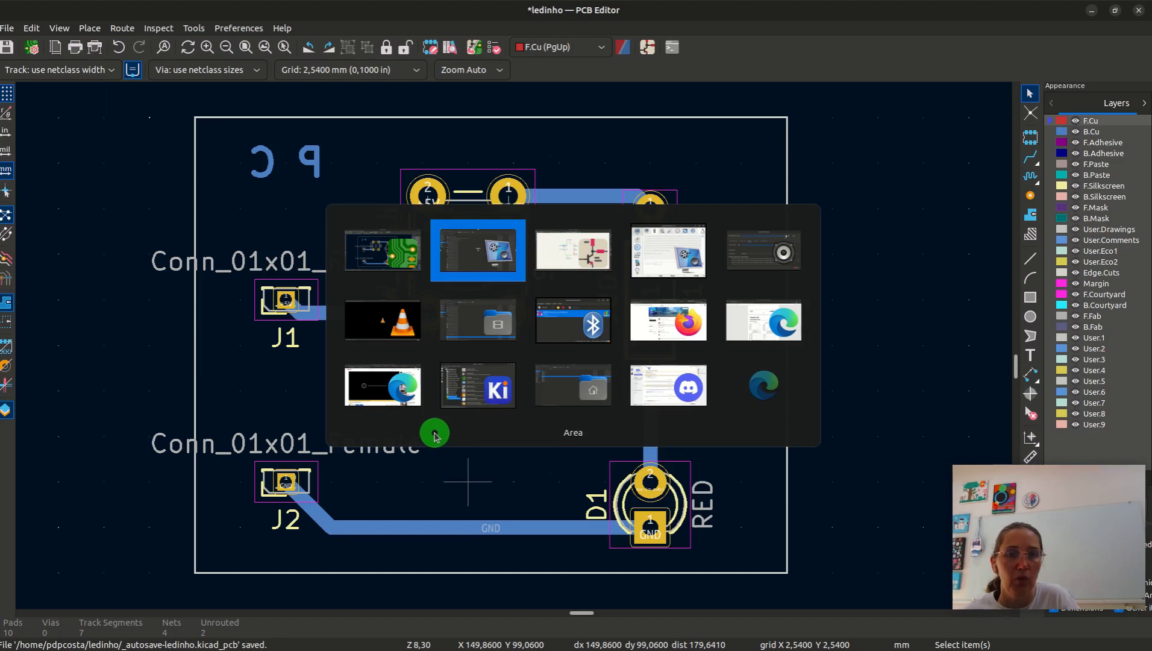
key(alt+Tab)
key(alt+Tab)
key(alt+Tab)
key(alt+Tab)
key(alt+Tab)
key(alt+Tab)
key(alt+Tab)
key(alt+Tab)
key(alt+Tab)
key(alt+Tab)
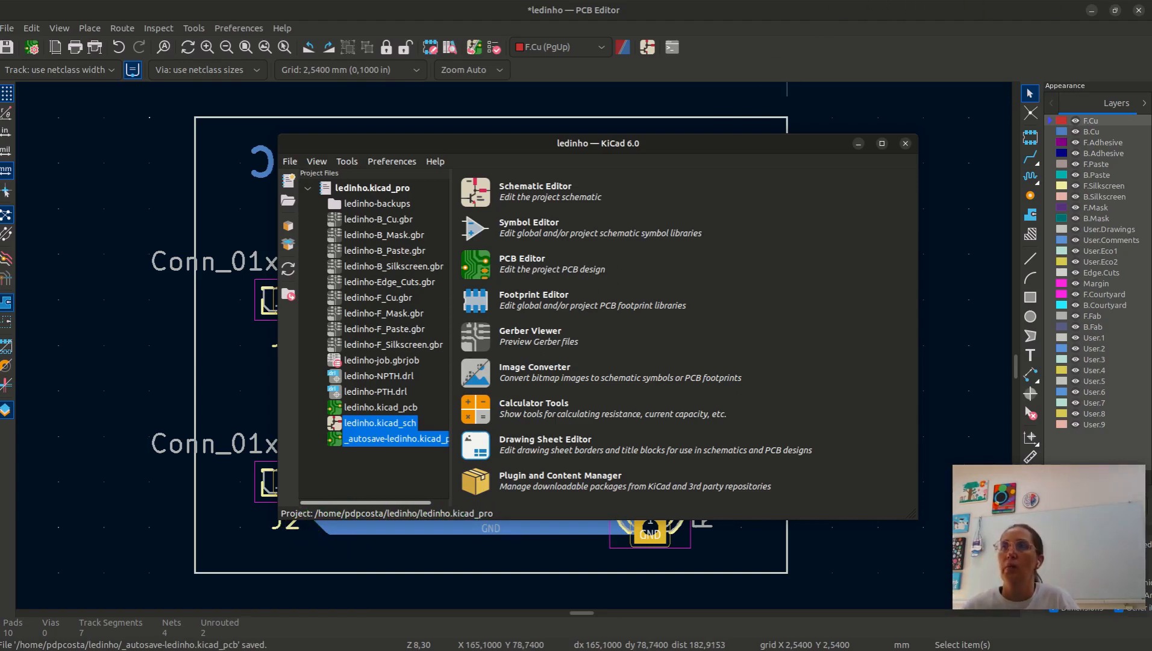
Show the ledinho project folder in the file manager, examine the generated Gerber and drill files, and put the folder window away
drag(1151, 169, 348, 135)
double_click(361, 297)
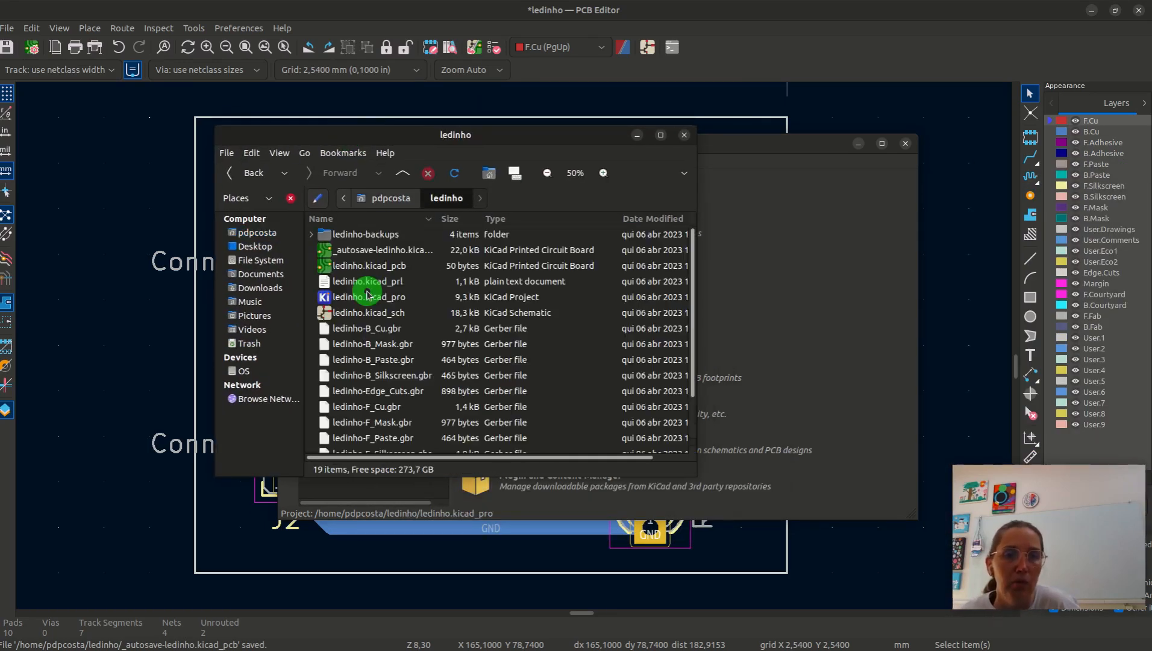
click(883, 143)
key(alt+Tab)
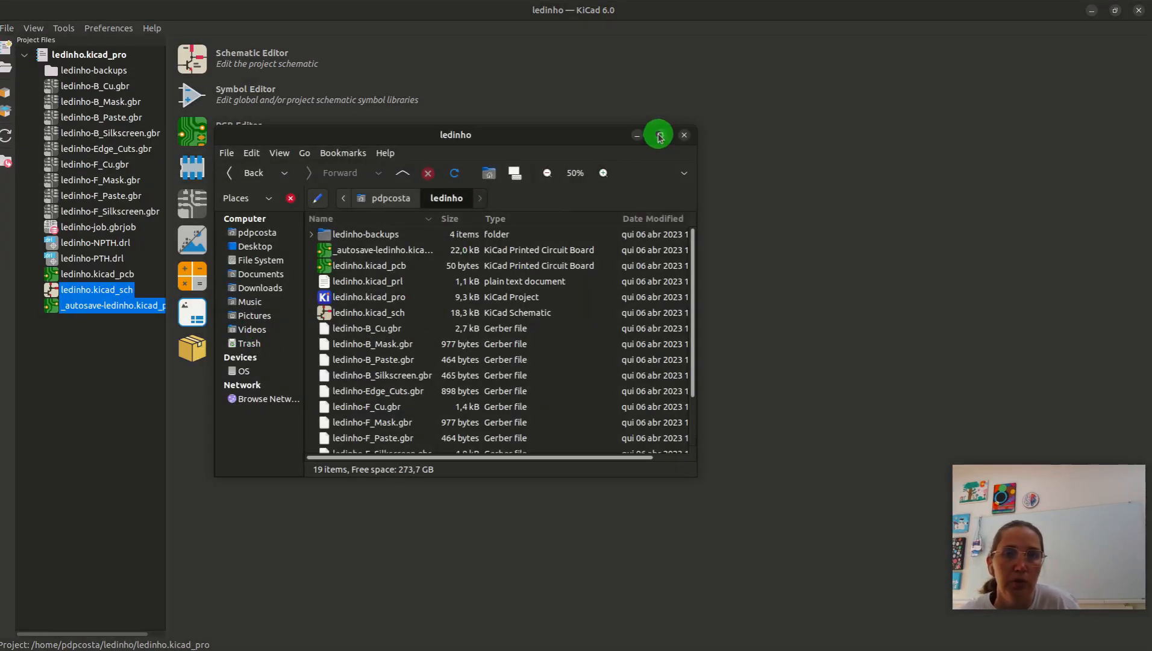
click(660, 136)
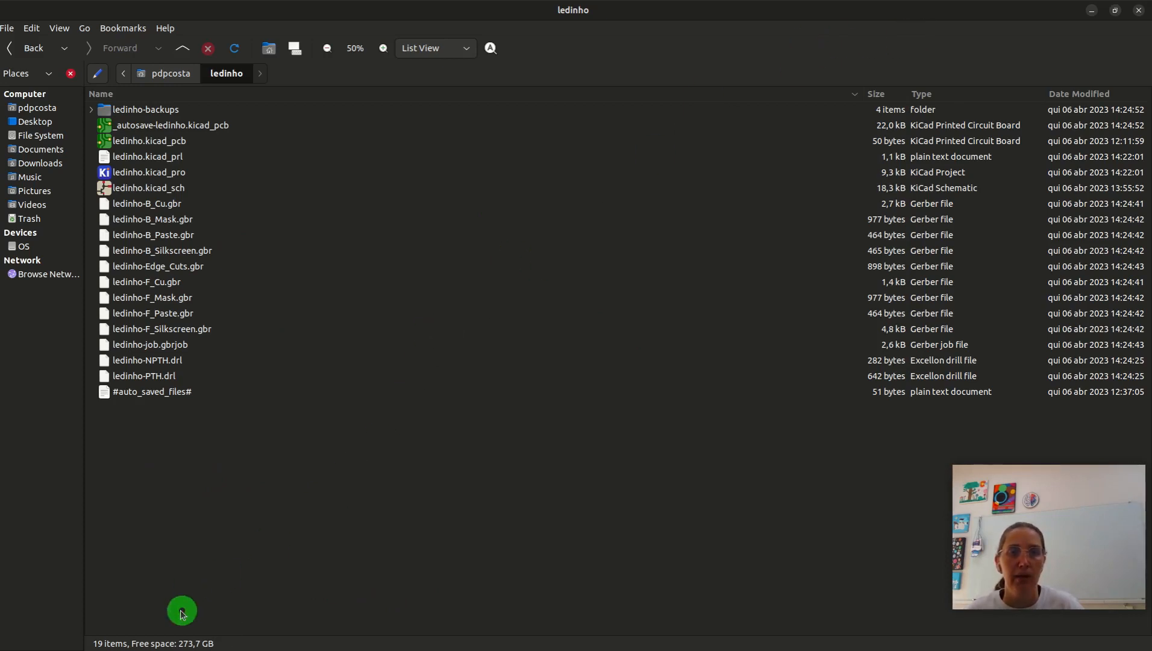
click(1093, 12)
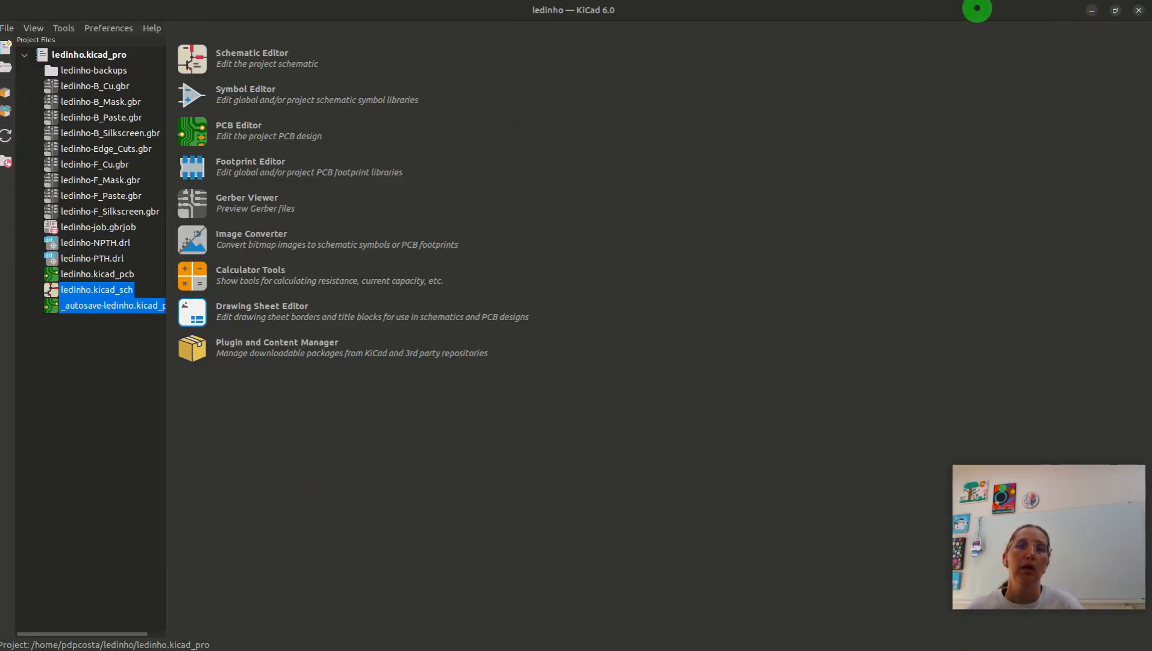
Cancel closing the project with its unsaved schematic and switch back to the PCB layout
click(1138, 10)
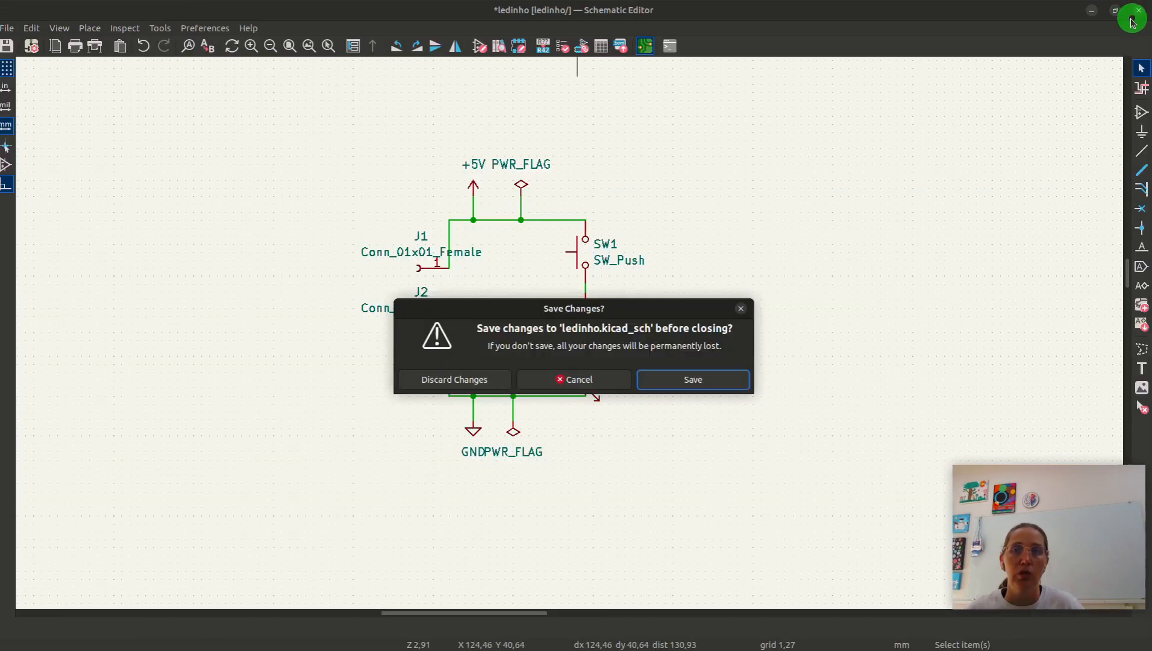
click(595, 381)
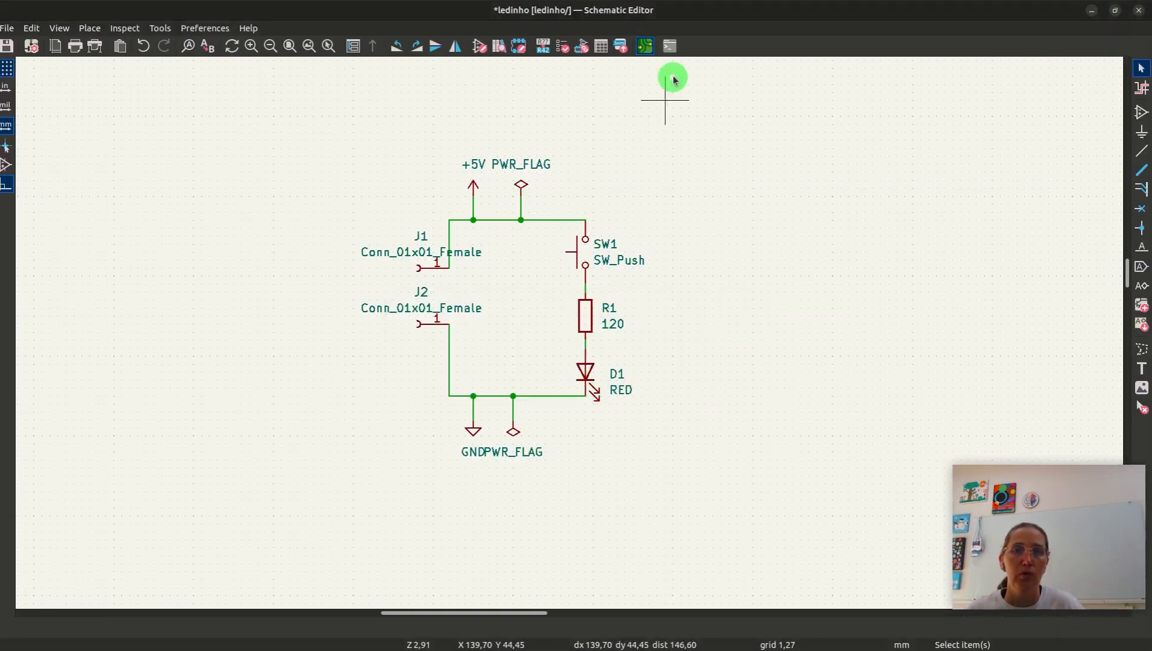
click(642, 50)
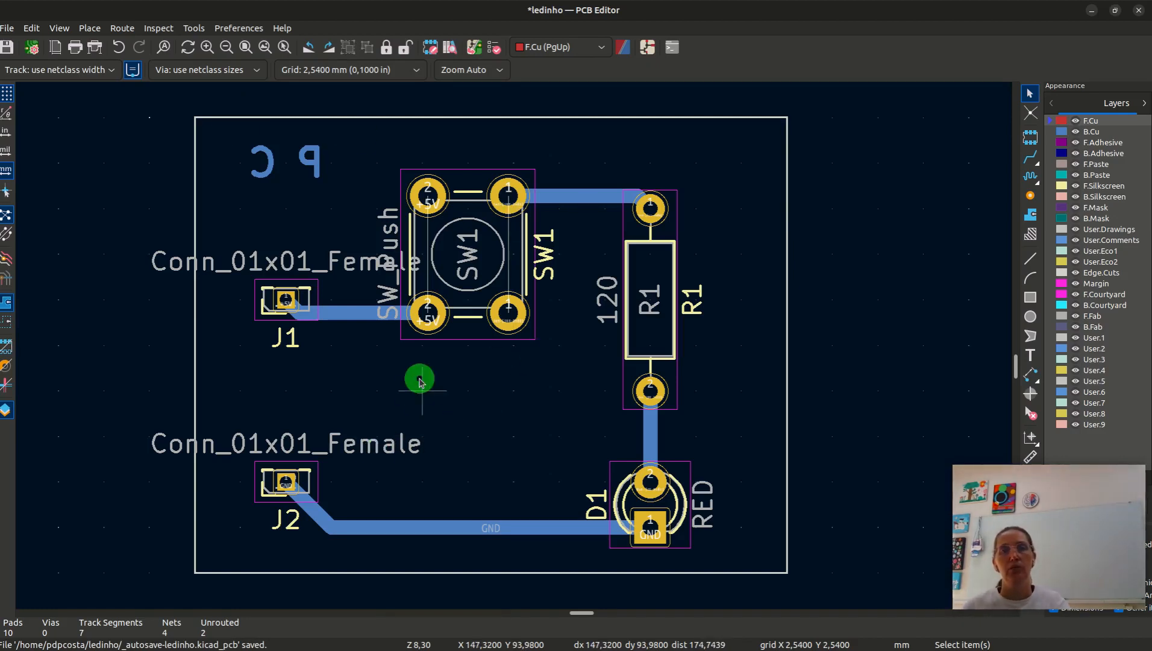
Open the board in the 3D viewer and examine the populated front side
click(59, 28)
click(90, 76)
mouse_move(638, 484)
mouse_down()
mouse_move(611, 310)
mouse_move(603, 358)
mouse_up()
mouse_move(657, 285)
mouse_down()
mouse_move(741, 419)
mouse_move(645, 455)
mouse_move(509, 461)
mouse_move(652, 294)
mouse_up()
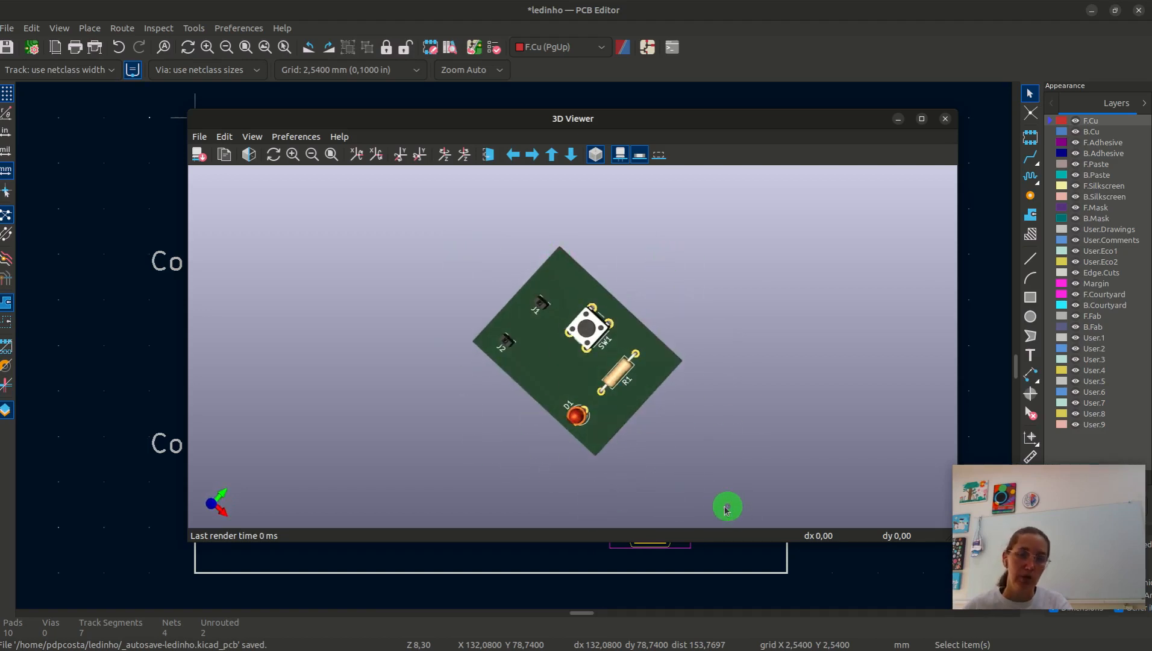
Hide the through-hole component models and examine the bare board from the front, back and at an angle
click(622, 160)
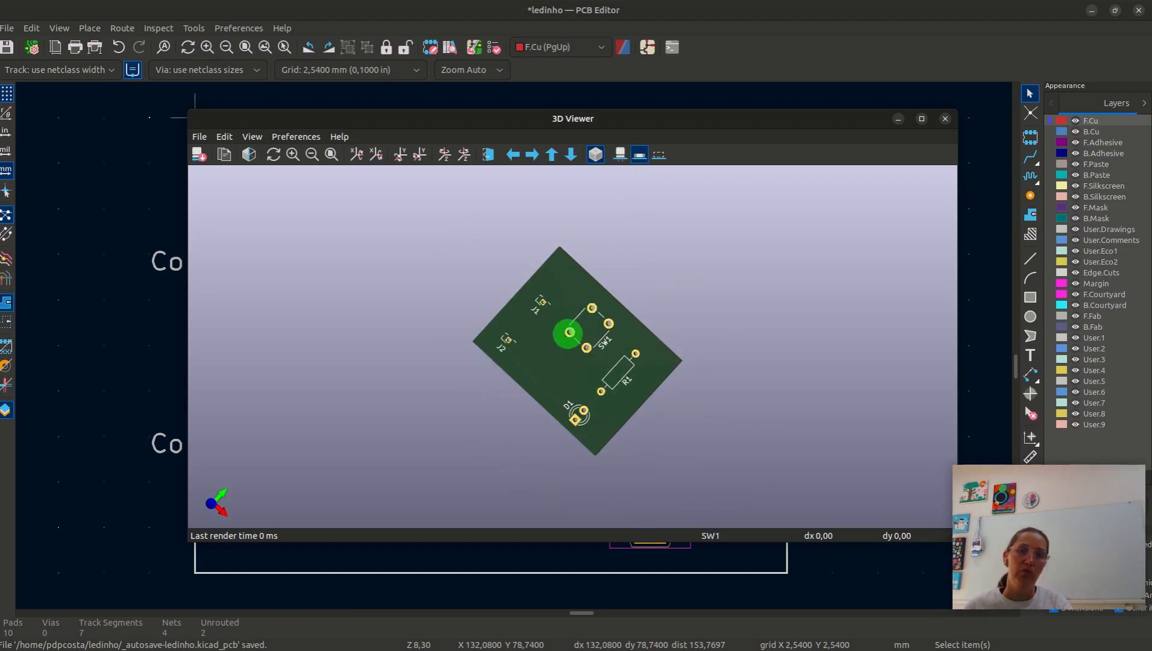
drag(651, 425, 680, 281)
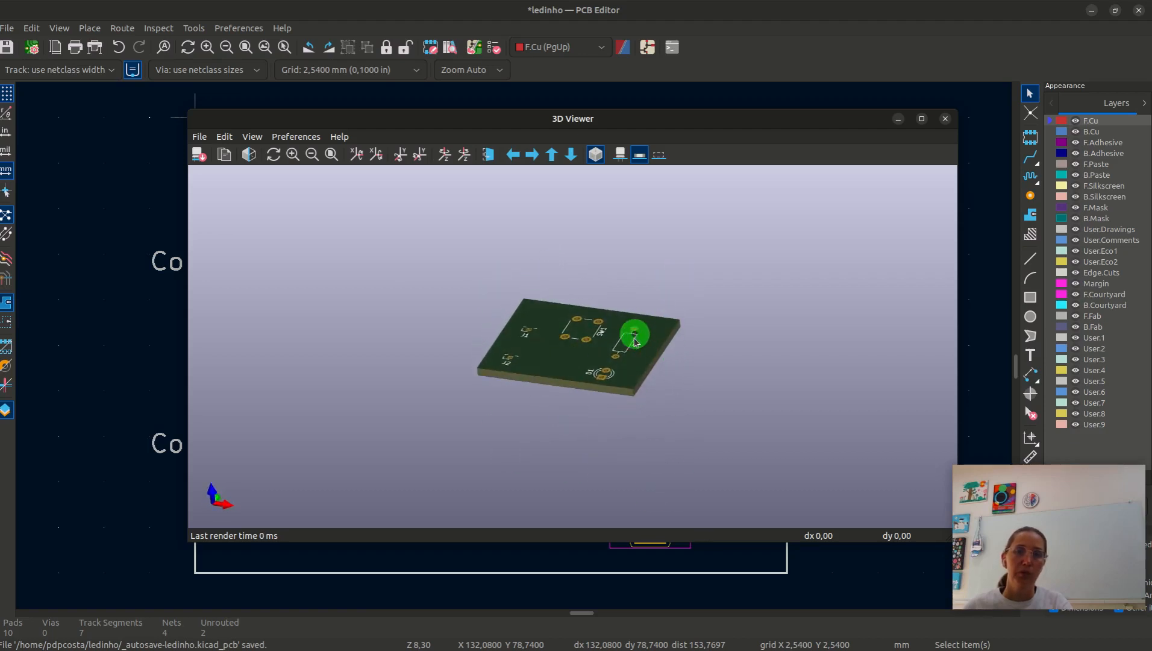
drag(582, 402, 630, 424)
drag(530, 305, 498, 294)
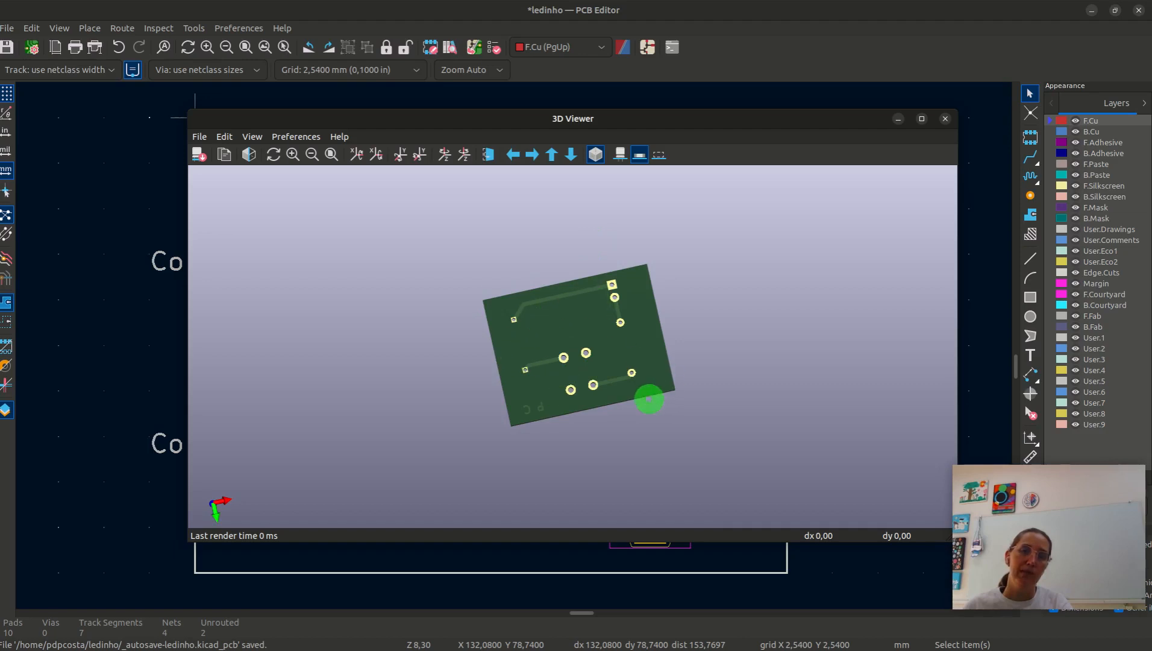
drag(631, 301, 406, 556)
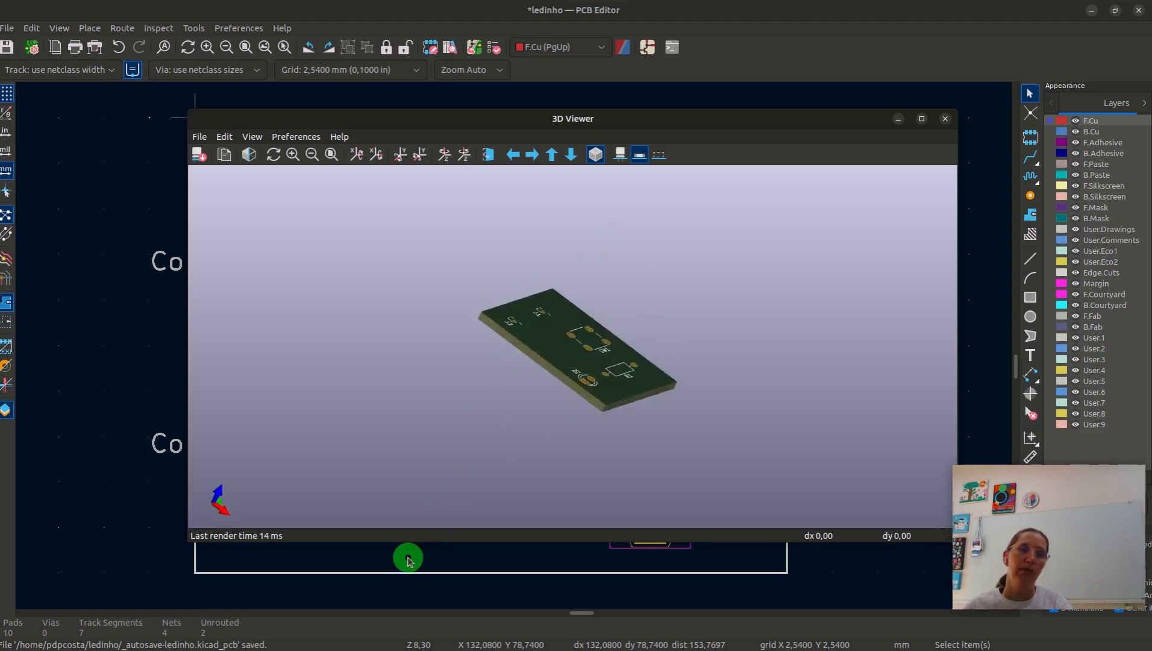
drag(558, 348, 514, 322)
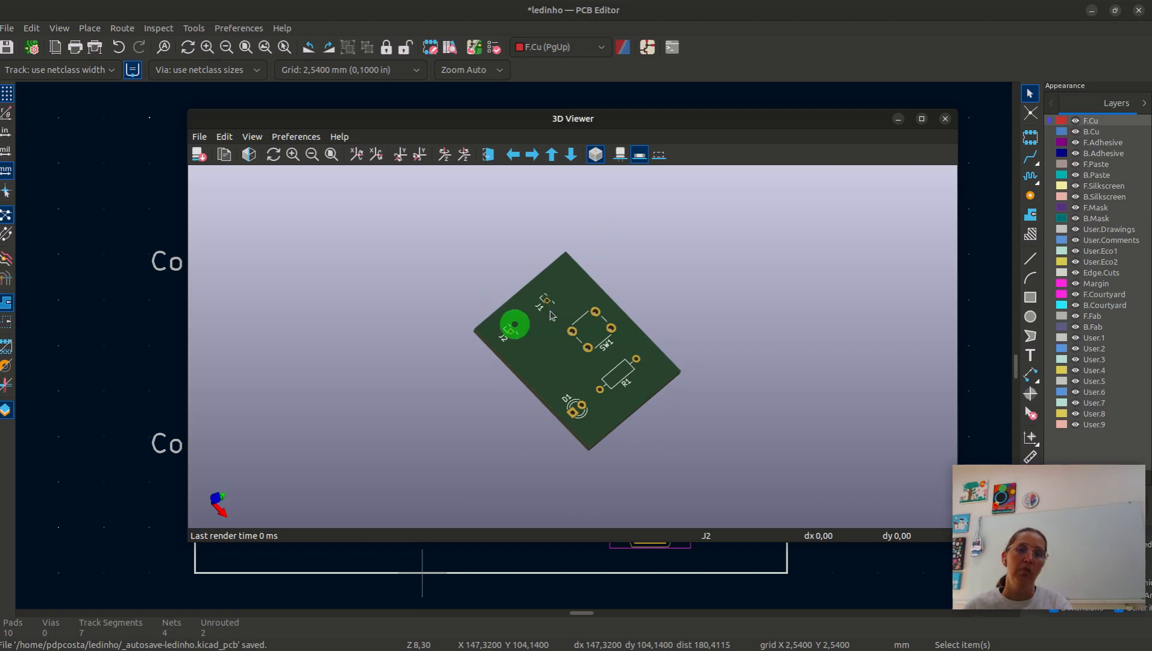